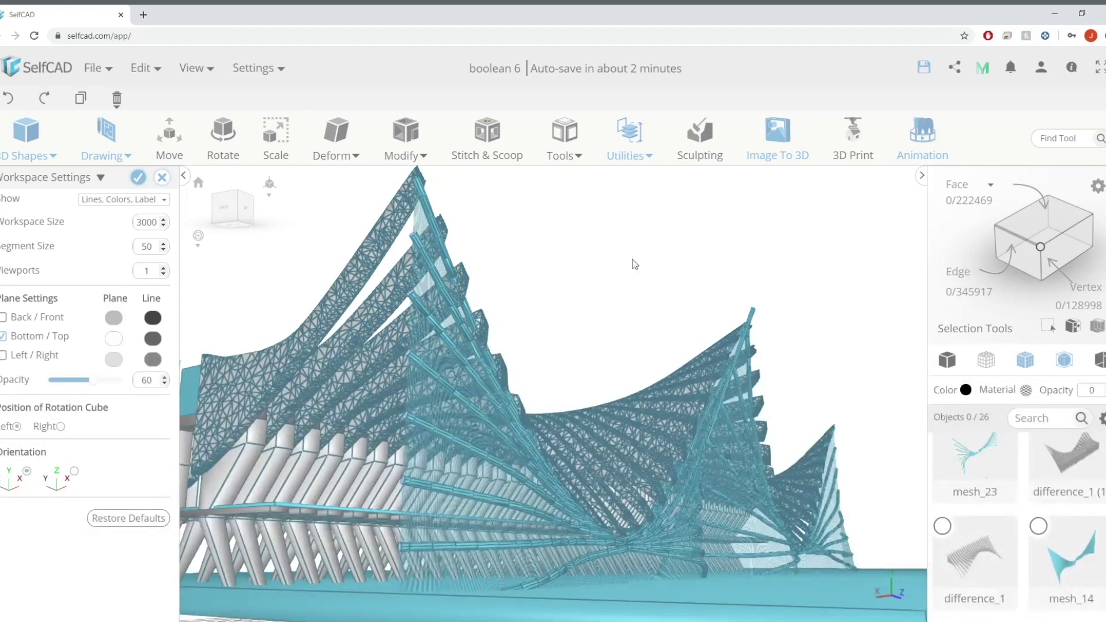
pyautogui.moveTo(574, 254); pyautogui.dragTo(799, 257, button='right')
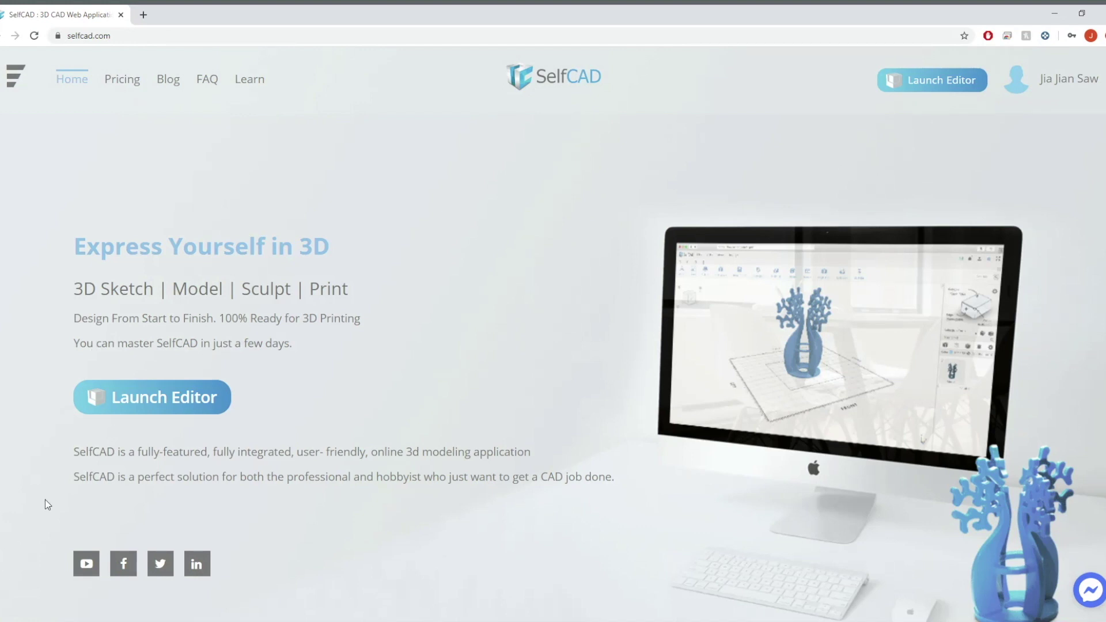
# Launch the editor and create a new project with a workspace size of 700 and a segment size of 50.
pyautogui.click(183, 399)
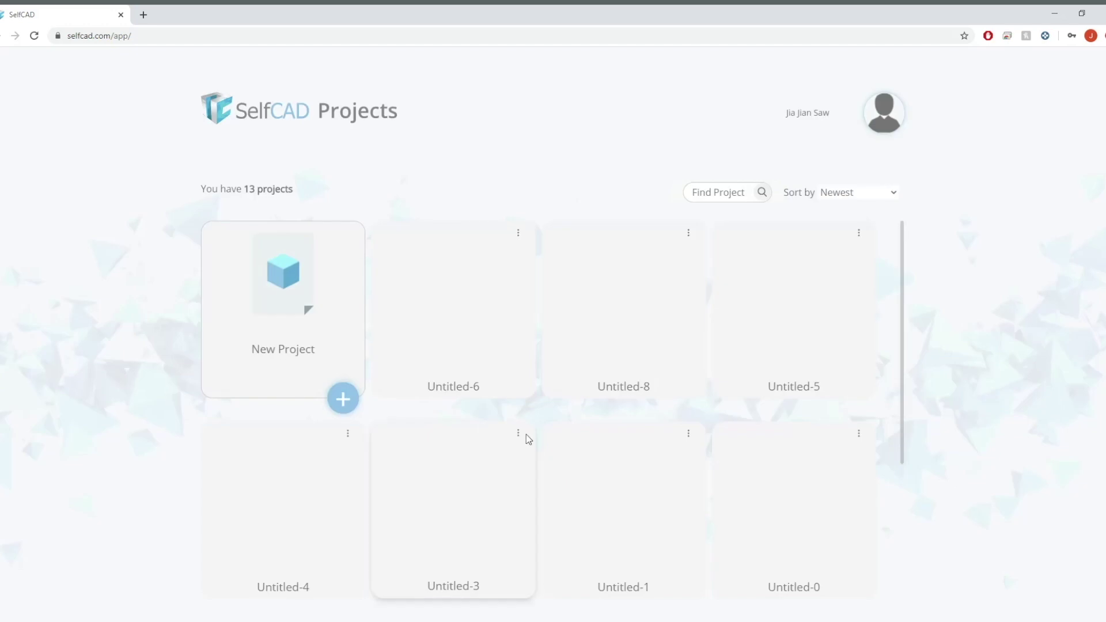
pyautogui.click(318, 323)
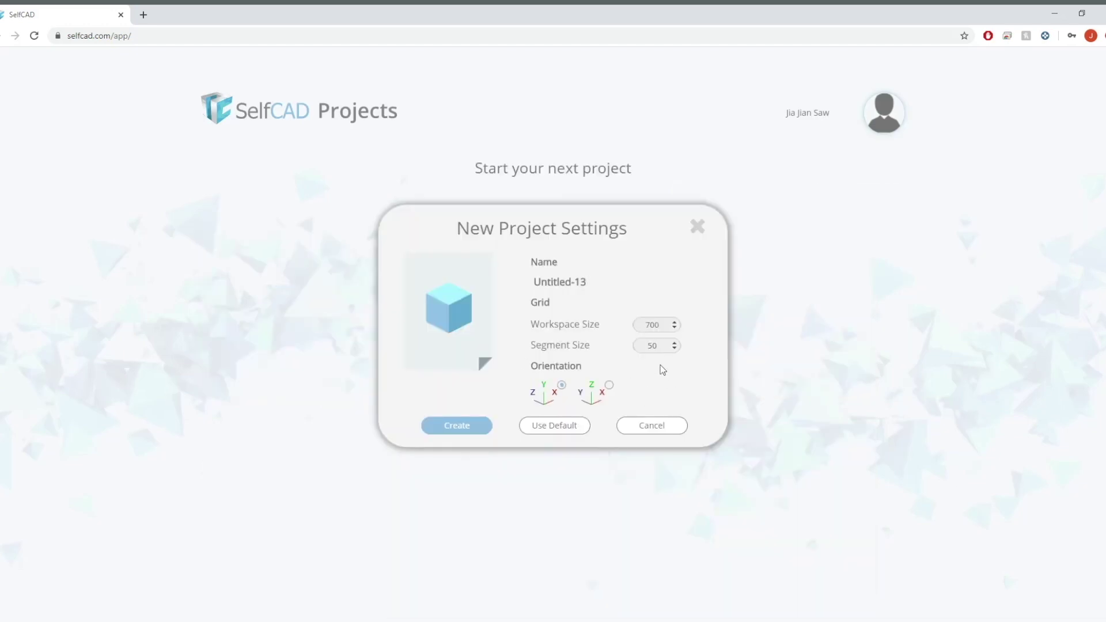
pyautogui.doubleClick(669, 330)
pyautogui.click(476, 428)
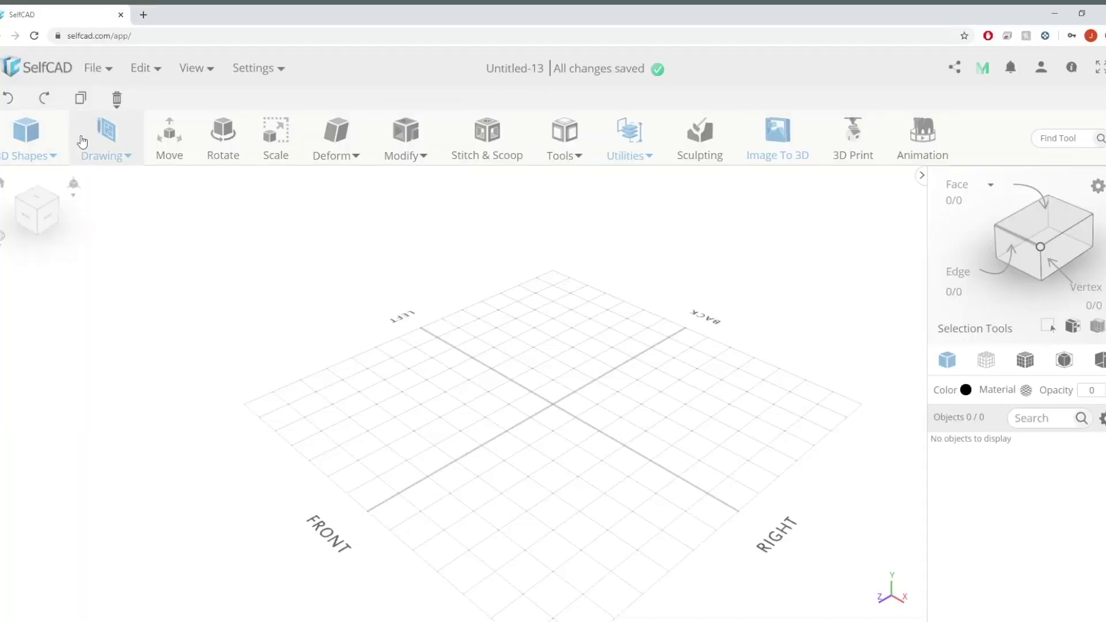
# Start a 3D Sketch and make Back / Front the only active drawing plane.
pyautogui.moveTo(99, 144)
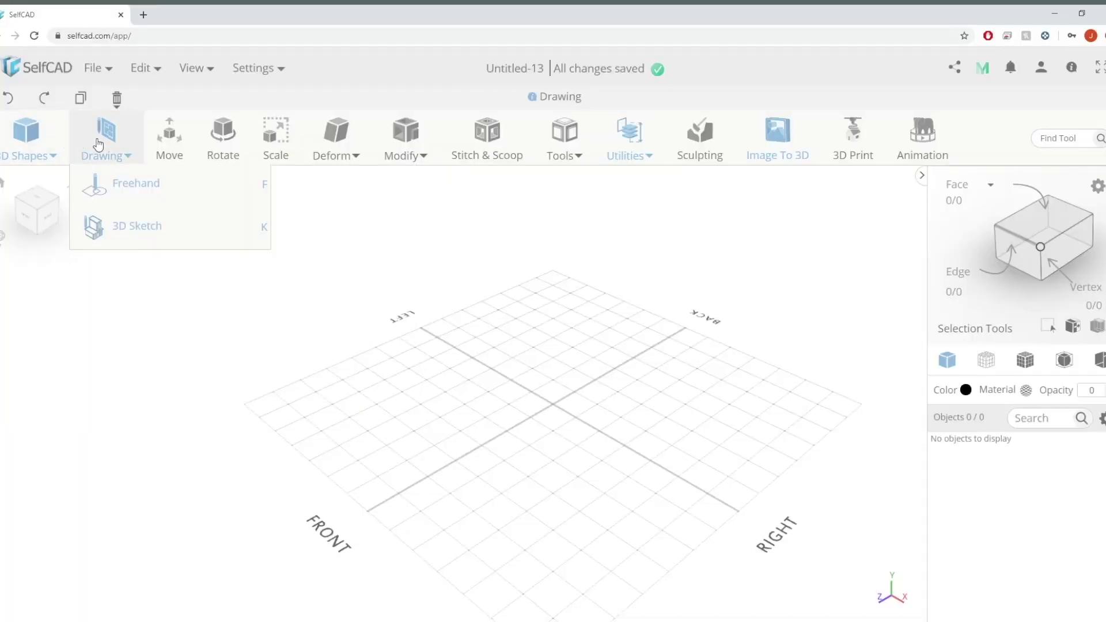
pyautogui.click(148, 239)
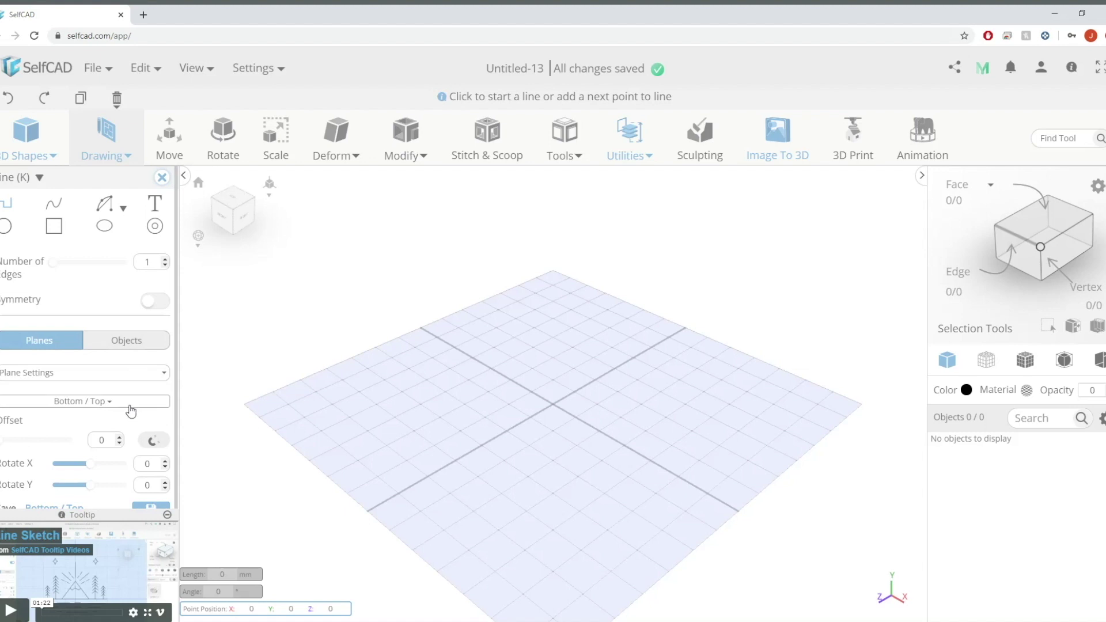
pyautogui.click(127, 402)
pyautogui.click(41, 433)
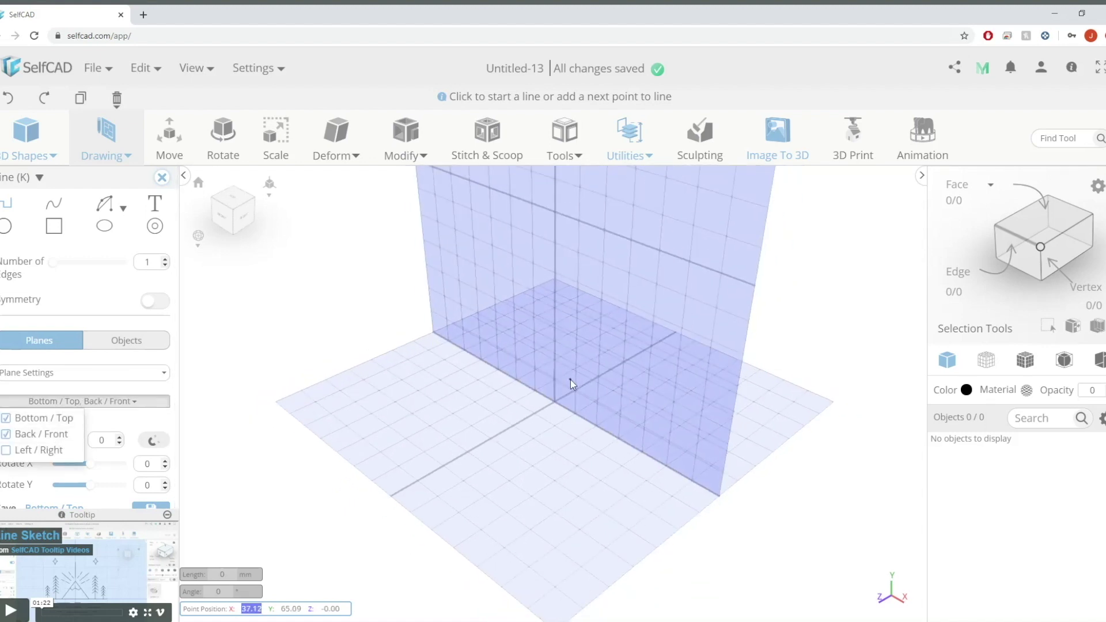
pyautogui.moveTo(4, 442); pyautogui.dragTo(0, 441)
pyautogui.click(73, 375)
pyautogui.click(73, 388)
pyautogui.click(63, 401)
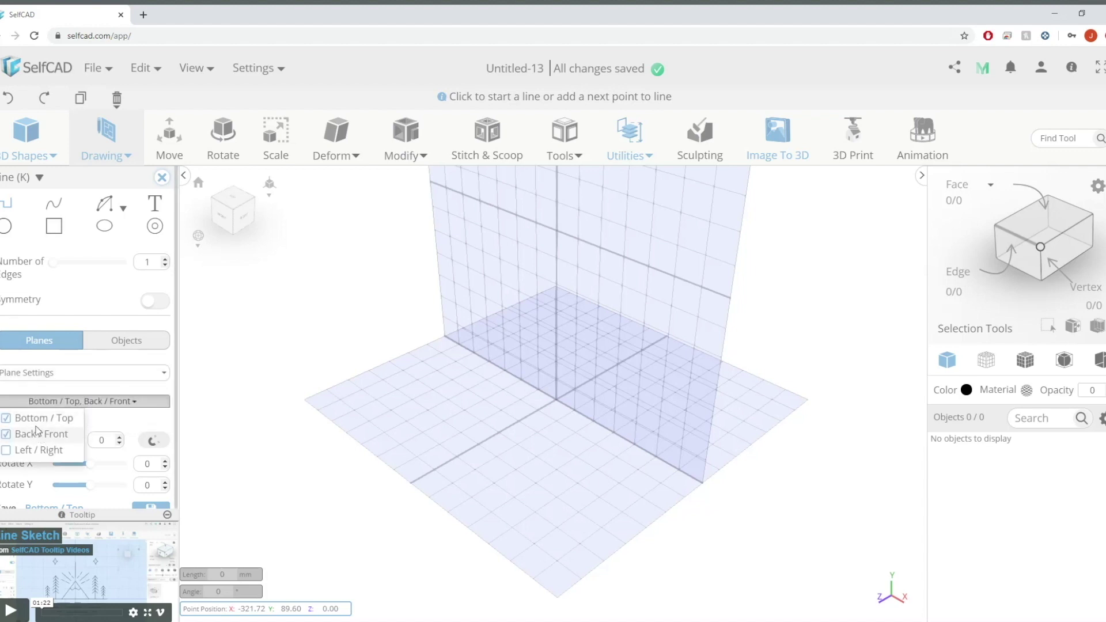
pyautogui.click(40, 418)
# Set the Back / Front sketch plane's offset to 300.
pyautogui.moveTo(7, 440); pyautogui.dragTo(72, 441)
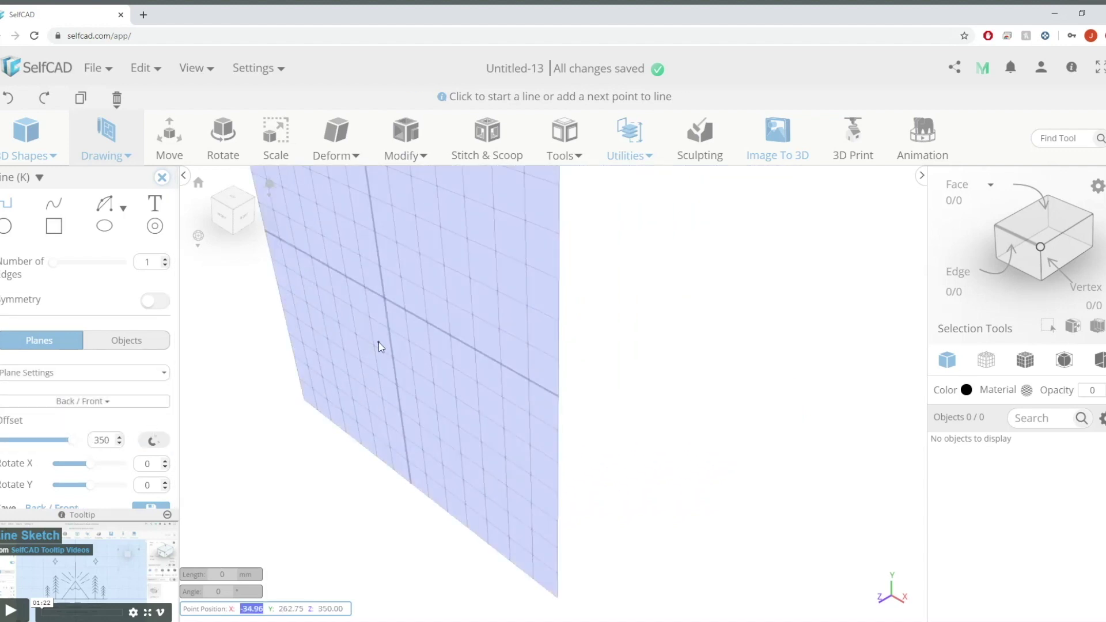
pyautogui.doubleClick(115, 444)
pyautogui.write('300')
pyautogui.press('Return')
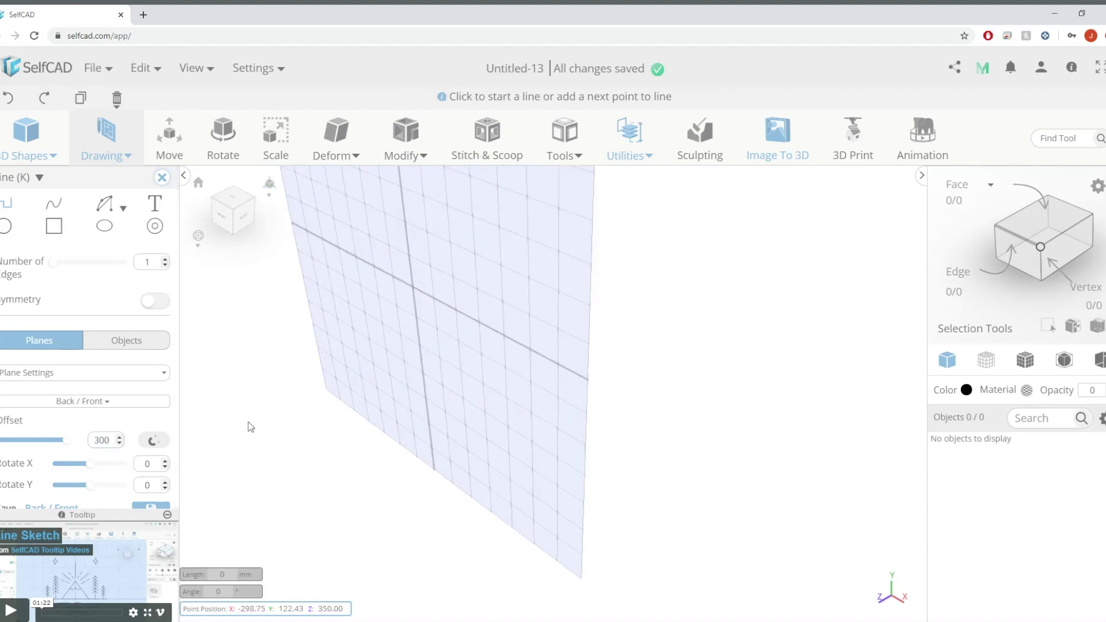
# Facing the plane, draw a spline from about X -235, Y 419 dipping down and rising slightly to the vertical centre line.
pyautogui.click(239, 216)
pyautogui.moveTo(491, 295); pyautogui.dragTo(489, 316, button='middle')
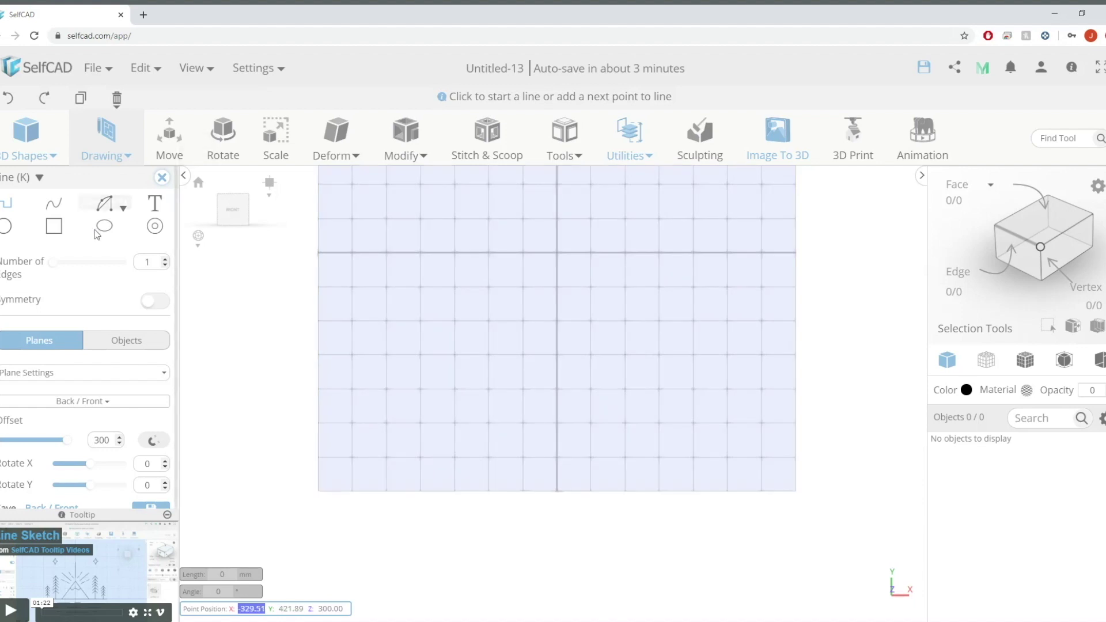
pyautogui.click(64, 205)
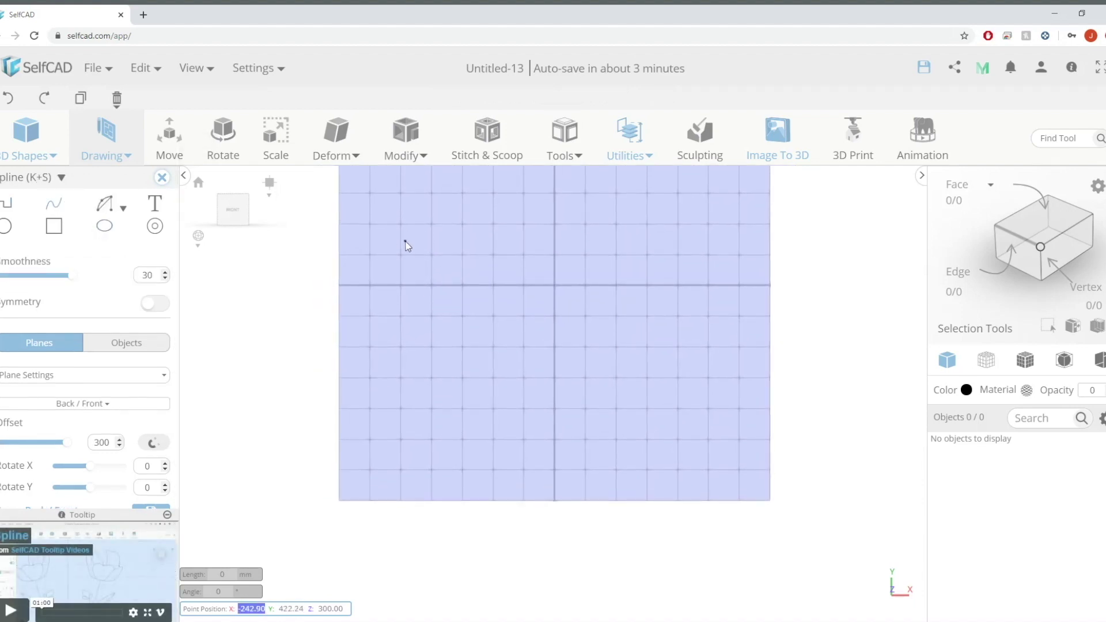
pyautogui.click(409, 243)
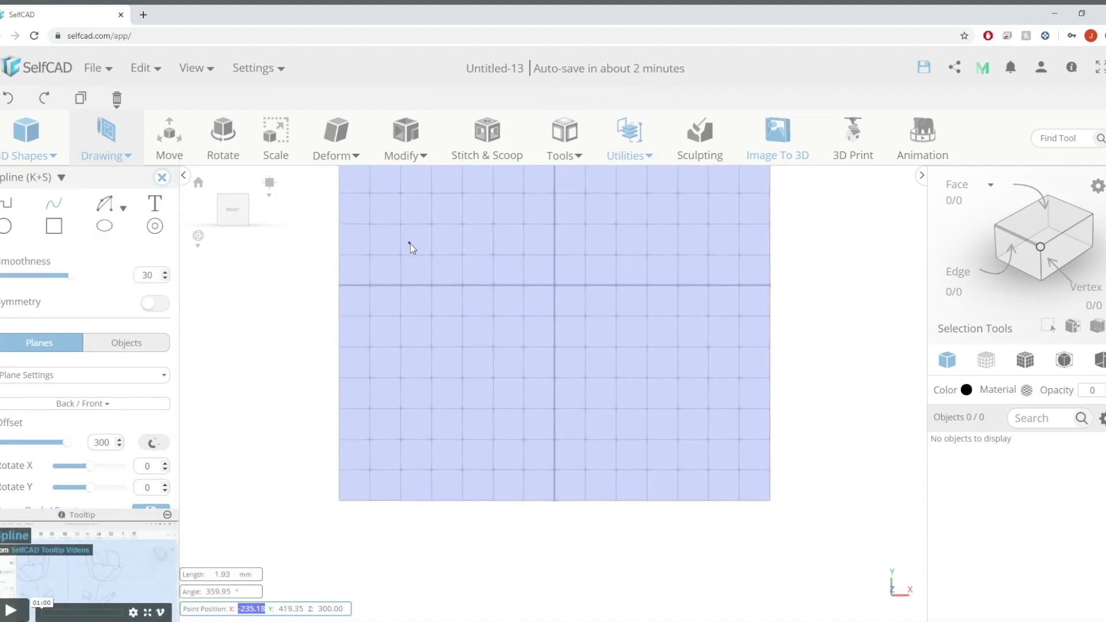
pyautogui.click(480, 309)
pyautogui.scroll(2, 491, 314)
pyautogui.click(509, 303)
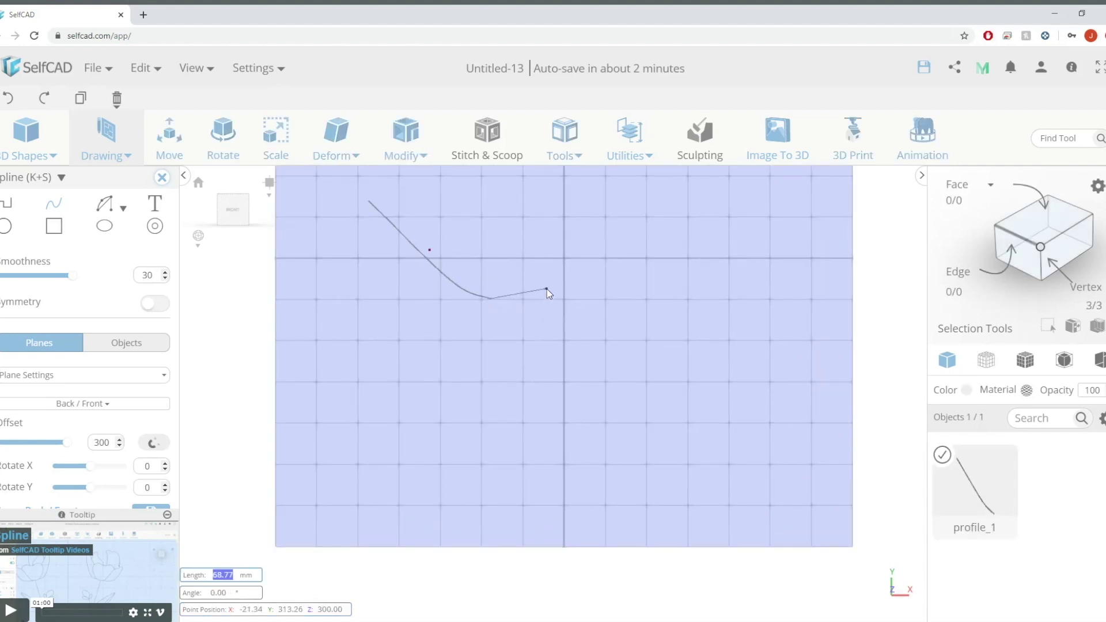
pyautogui.click(531, 287)
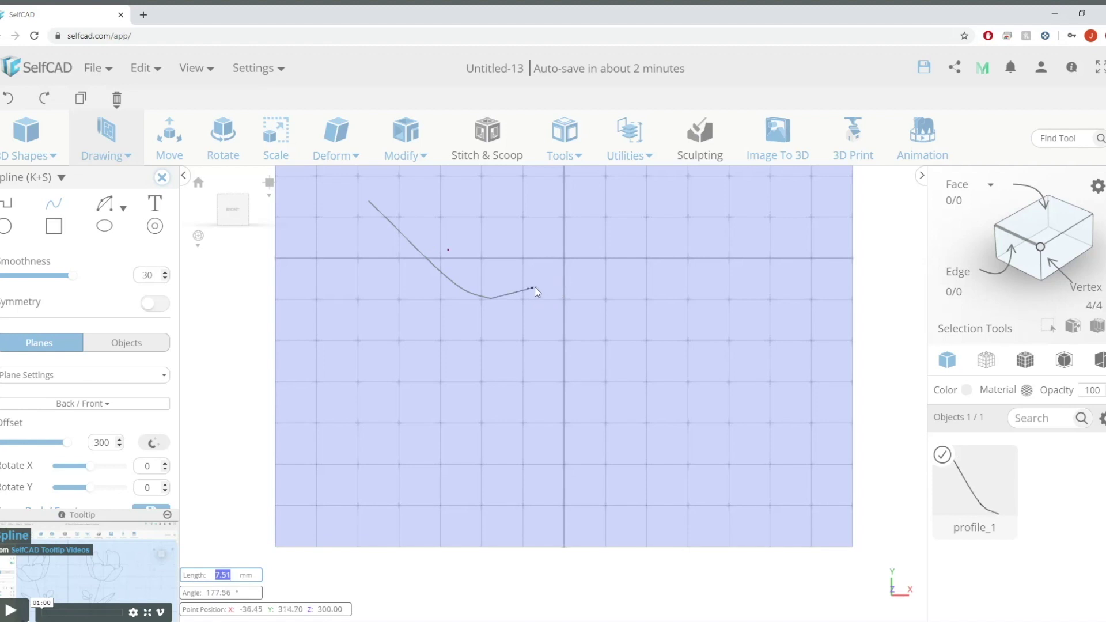
pyautogui.click(563, 278)
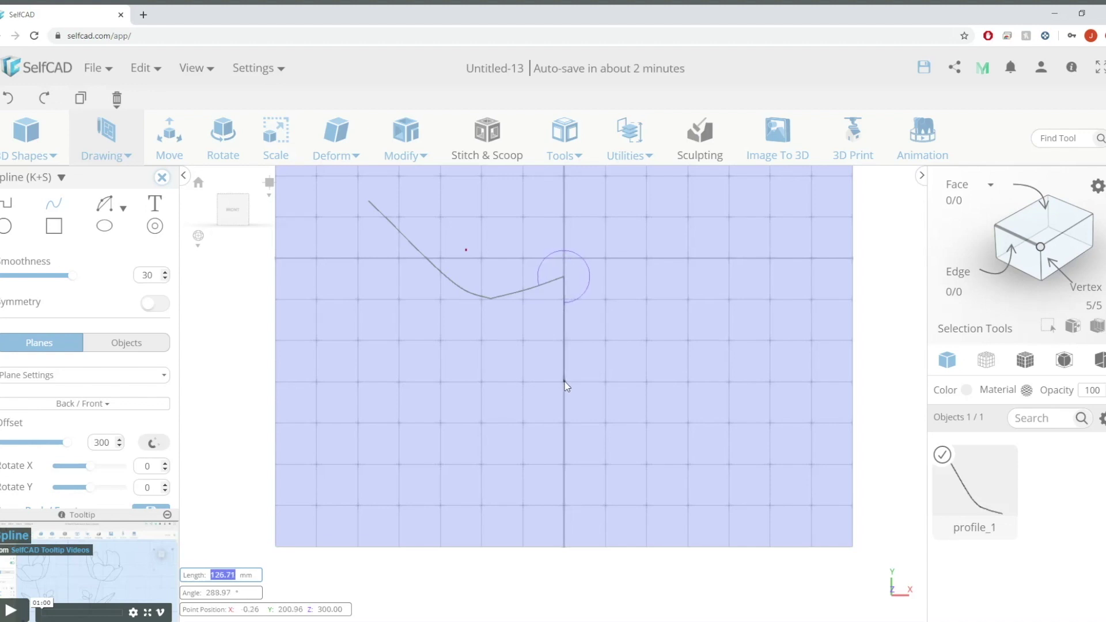
# Continue the spline with a 100 mm segment straight down along the vertical centre line.
pyautogui.write('100')
pyautogui.press('Tab')
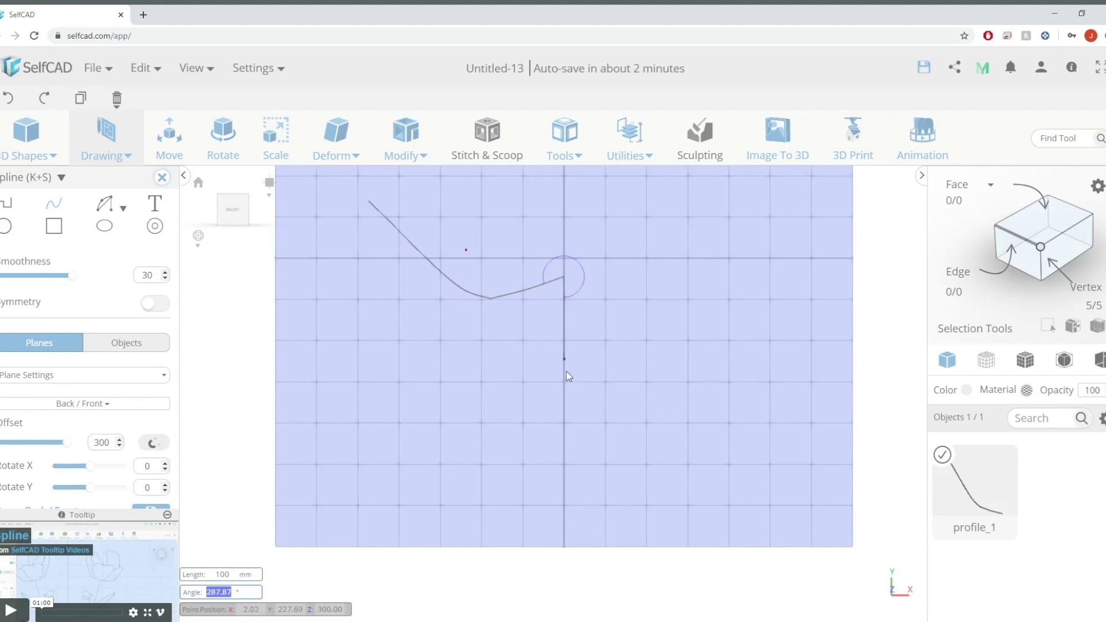
pyautogui.click(564, 376)
pyautogui.press('Return')
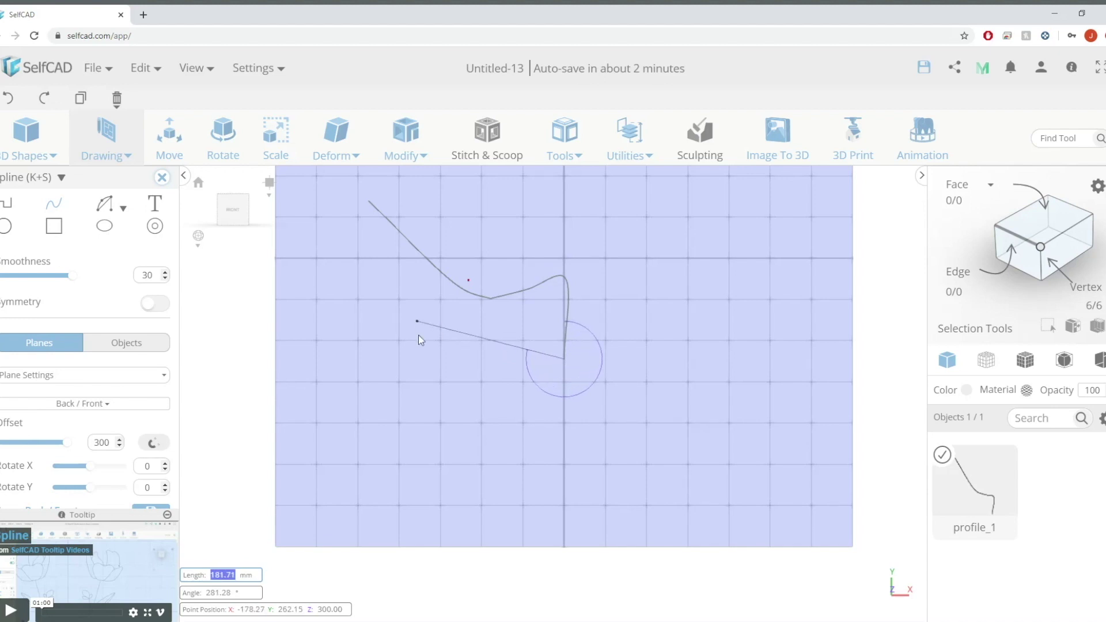
# Close the spline along a lower edge back to its starting point and finish the sketch.
pyautogui.doubleClick(468, 327)
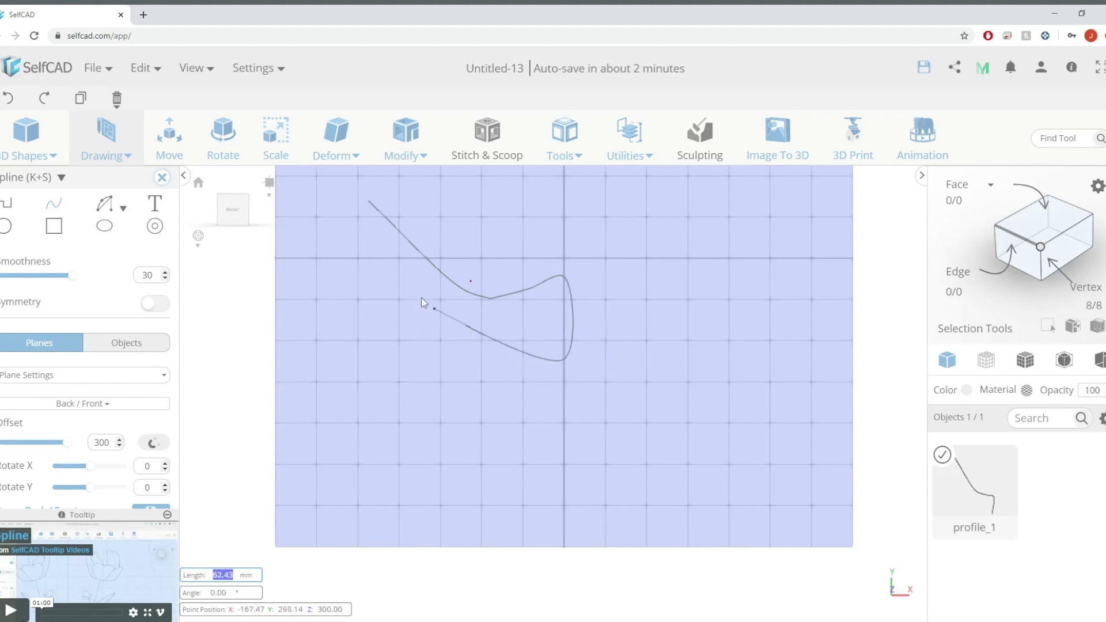
pyautogui.click(369, 202)
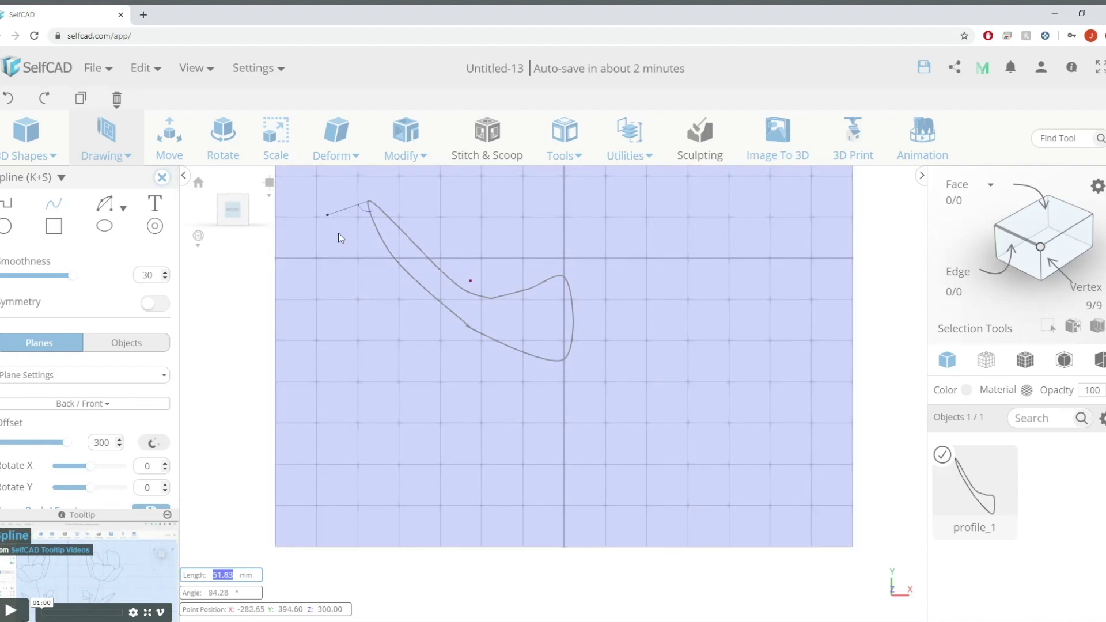
pyautogui.press('Escape')
pyautogui.click(162, 177)
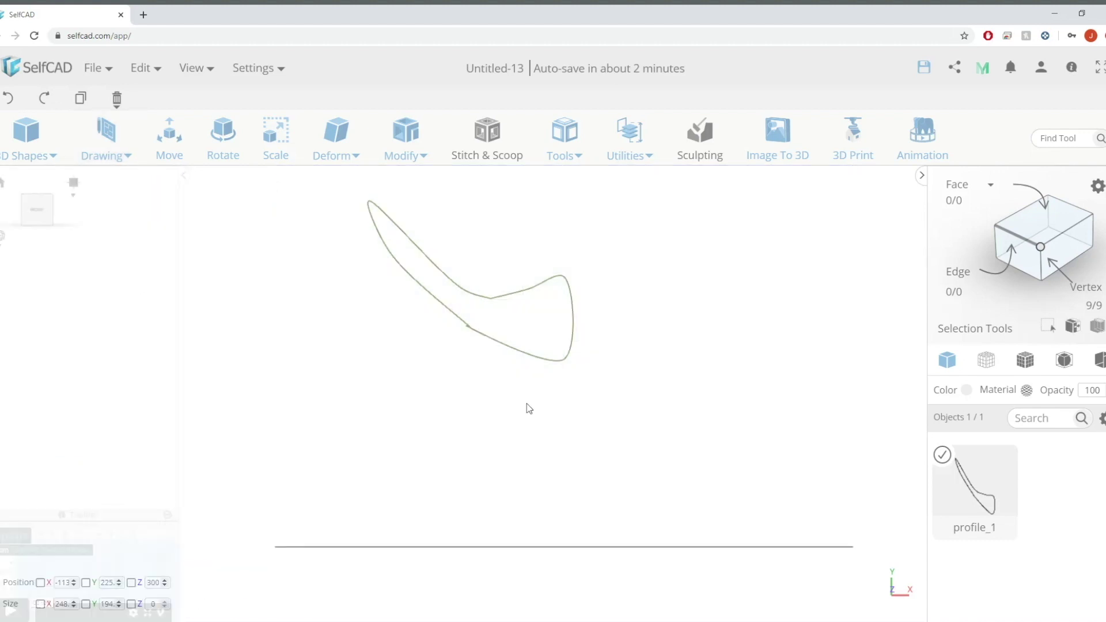
pyautogui.click(1041, 248)
pyautogui.scroll(3, 503, 314)
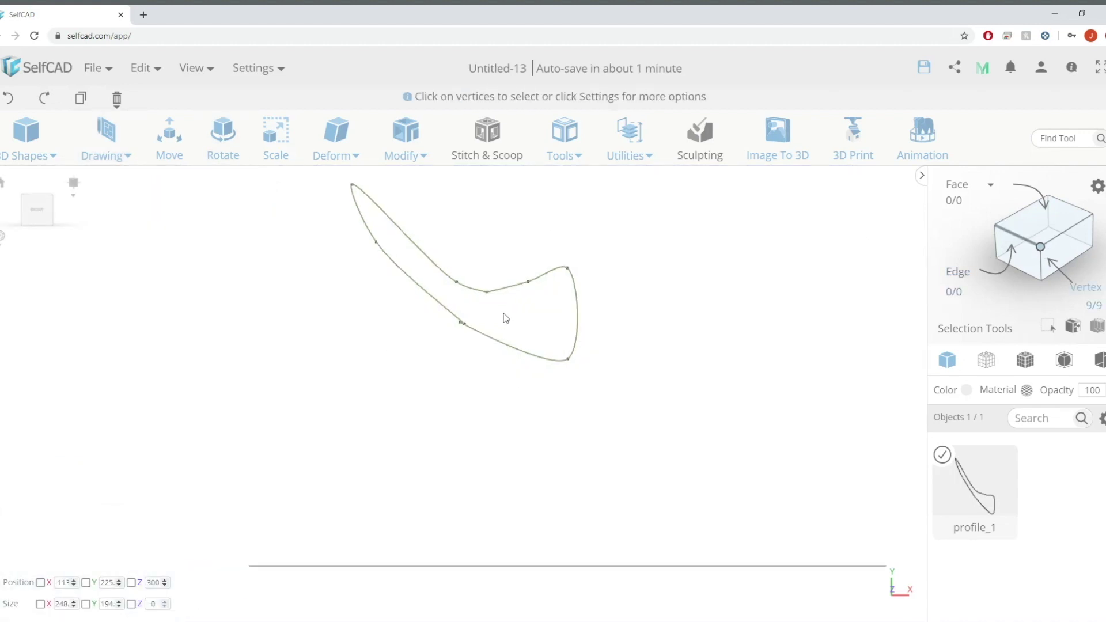
pyautogui.click(451, 319)
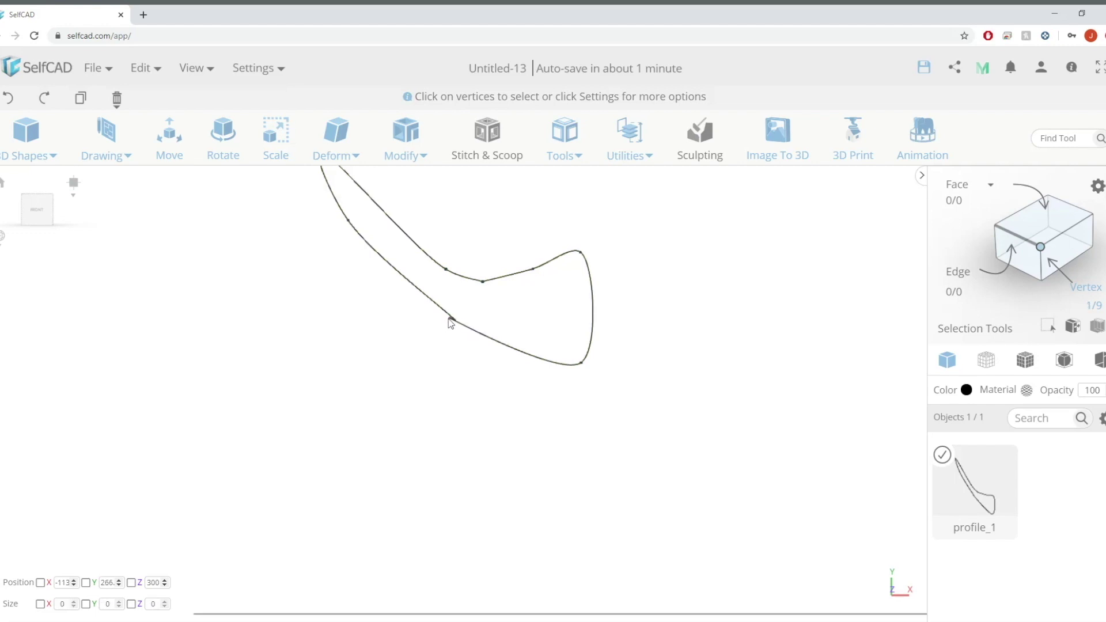
pyautogui.press('m')
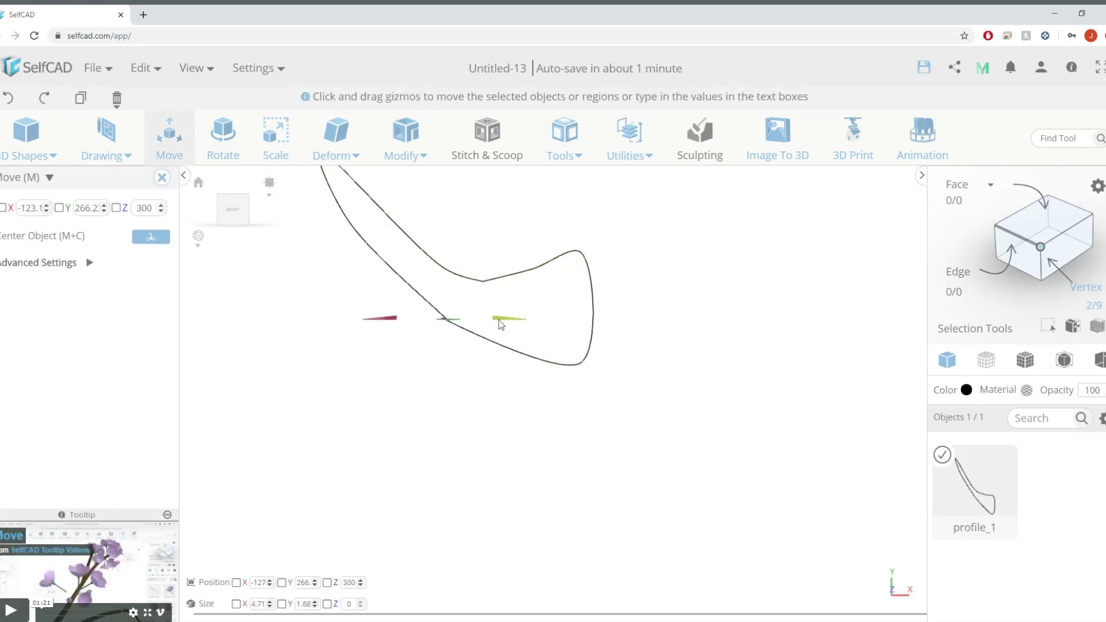
pyautogui.hotkey('ctrl', 'a')
pyautogui.scroll(3, 408, 335)
pyautogui.press('Escape')
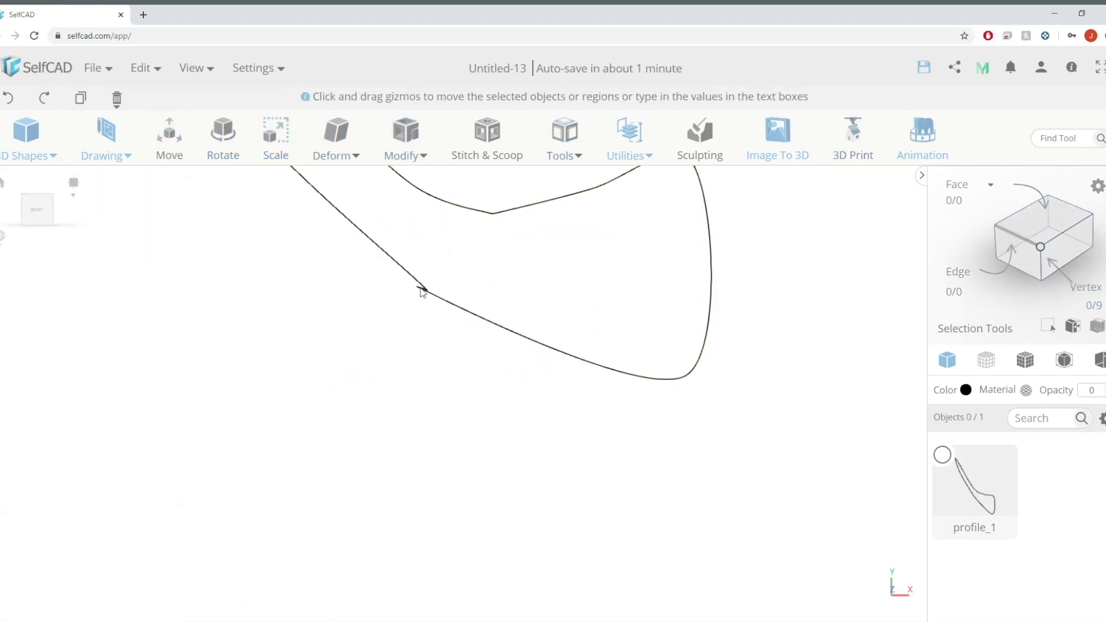
# Separate the two nearly coincident vertices at the profile's lower-edge kink, moving one to about X -99.5, Y 268.
pyautogui.click(422, 288)
pyautogui.click(1043, 248)
pyautogui.click(427, 289)
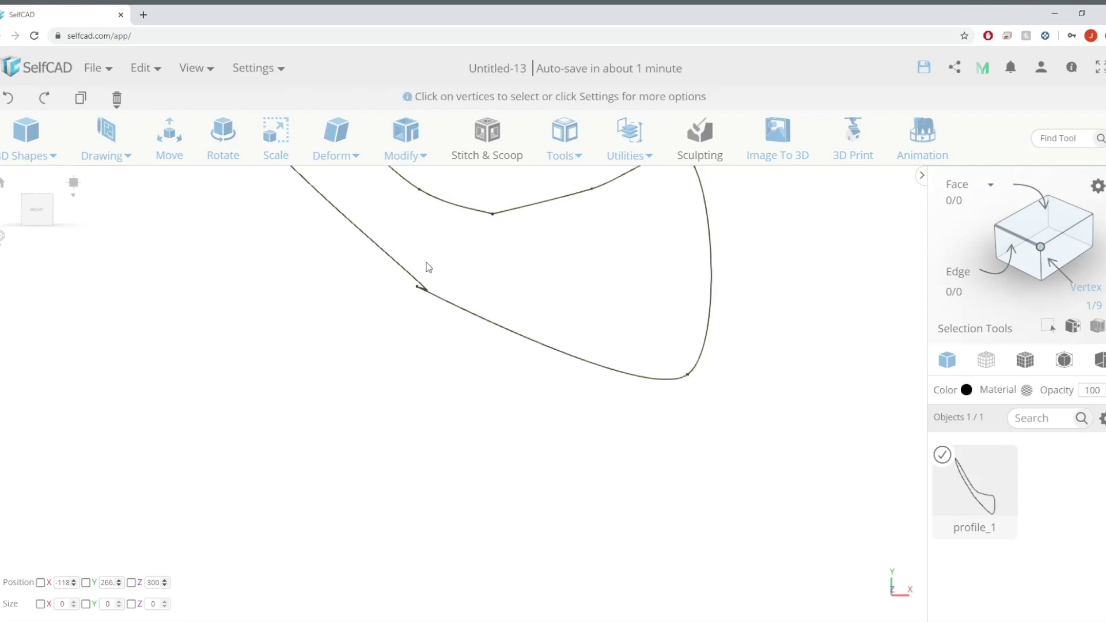
pyautogui.press('m')
pyautogui.moveTo(493, 292); pyautogui.dragTo(425, 291)
pyautogui.moveTo(423, 290); pyautogui.dragTo(448, 376, button='middle')
pyautogui.moveTo(432, 234); pyautogui.dragTo(430, 200)
pyautogui.click(441, 373)
pyautogui.moveTo(506, 370); pyautogui.dragTo(571, 378)
pyautogui.hotkey('ctrl', 'z')
pyautogui.click(431, 433)
pyautogui.click(441, 372)
pyautogui.scroll(-3, 522, 382)
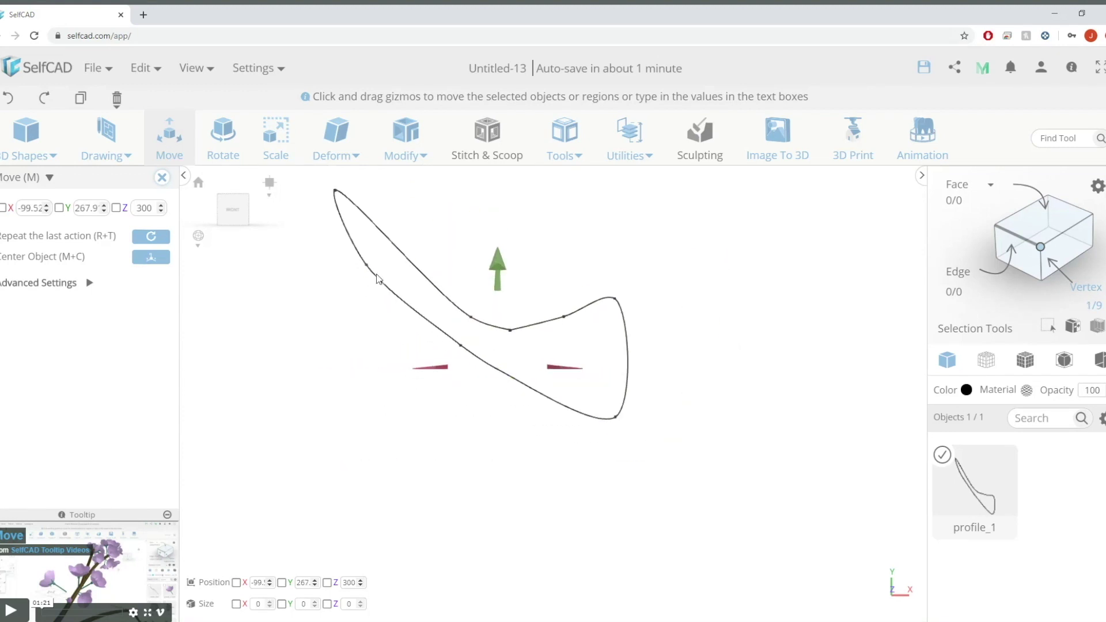
pyautogui.click(378, 268)
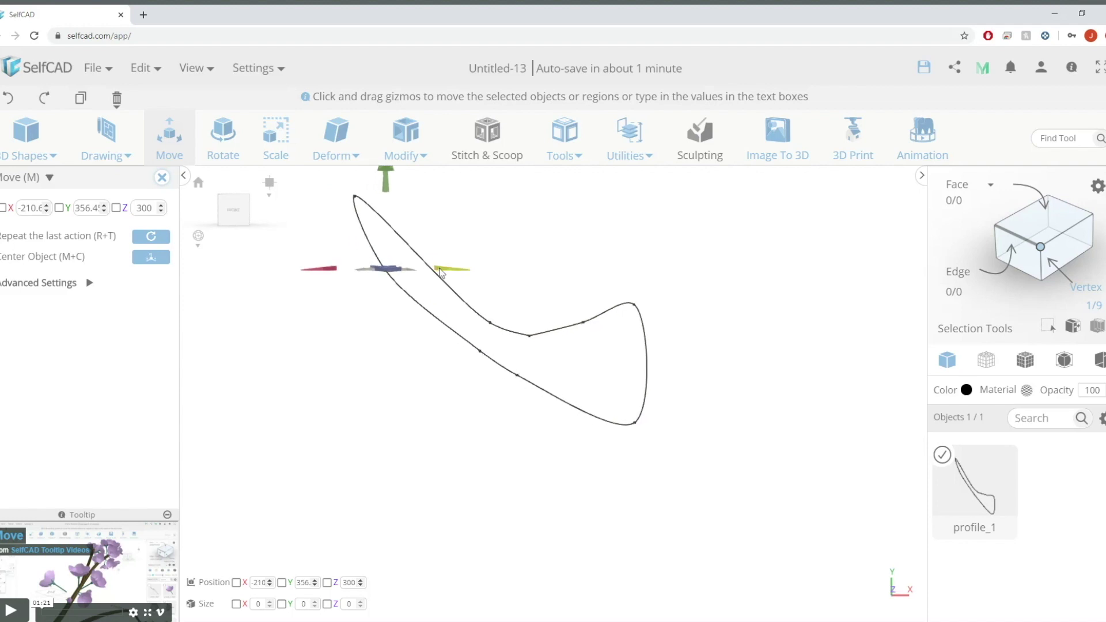
pyautogui.hotkey('ctrl', 'a')
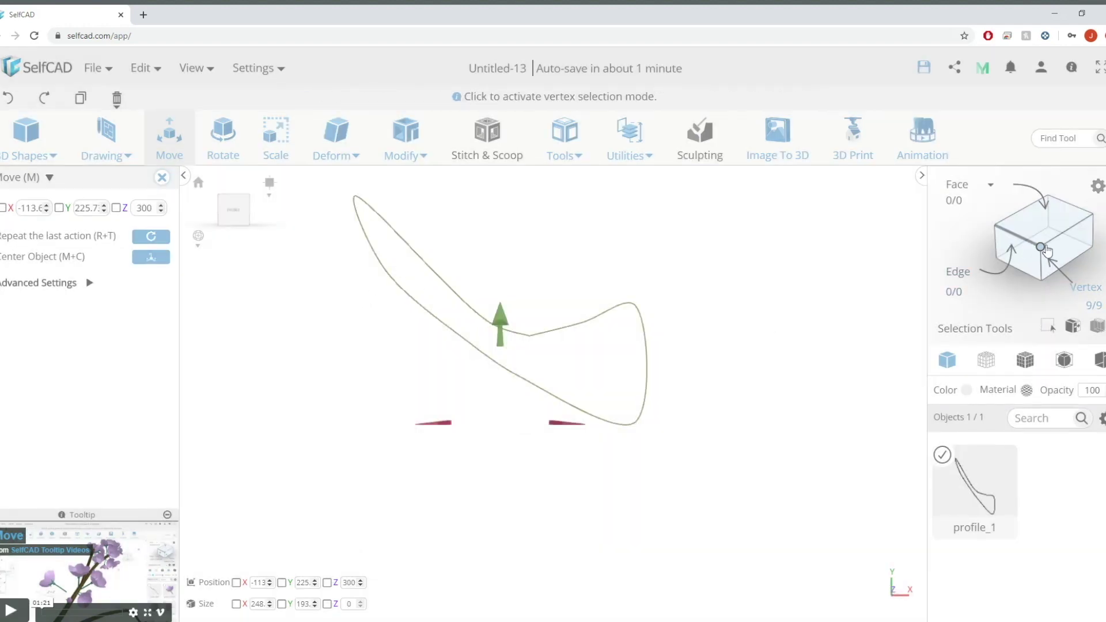
pyautogui.click(358, 312)
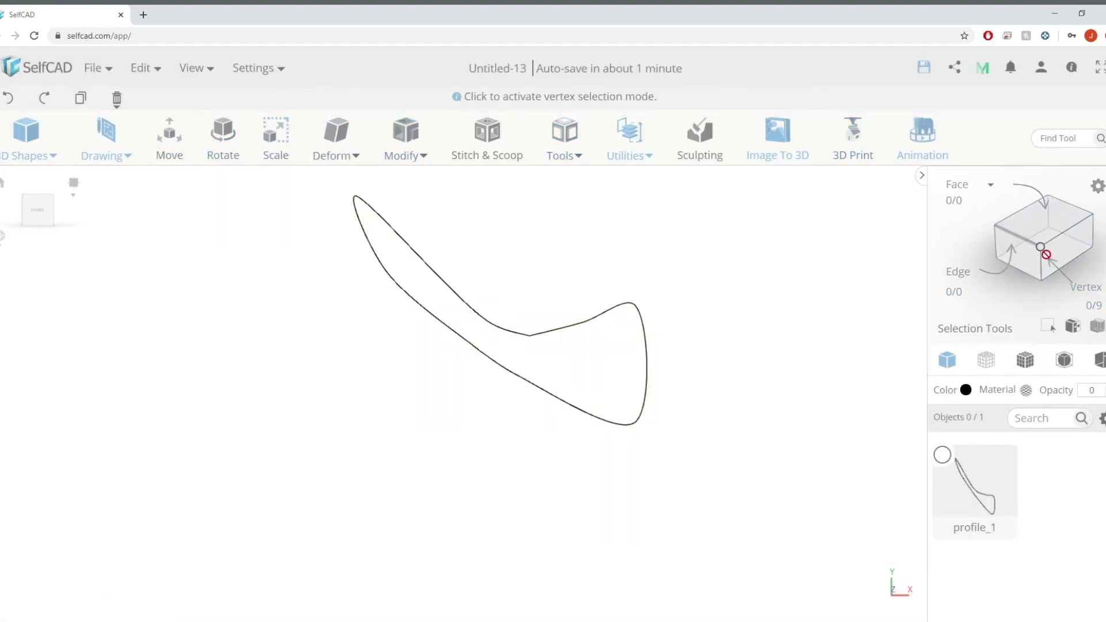
pyautogui.click(1042, 249)
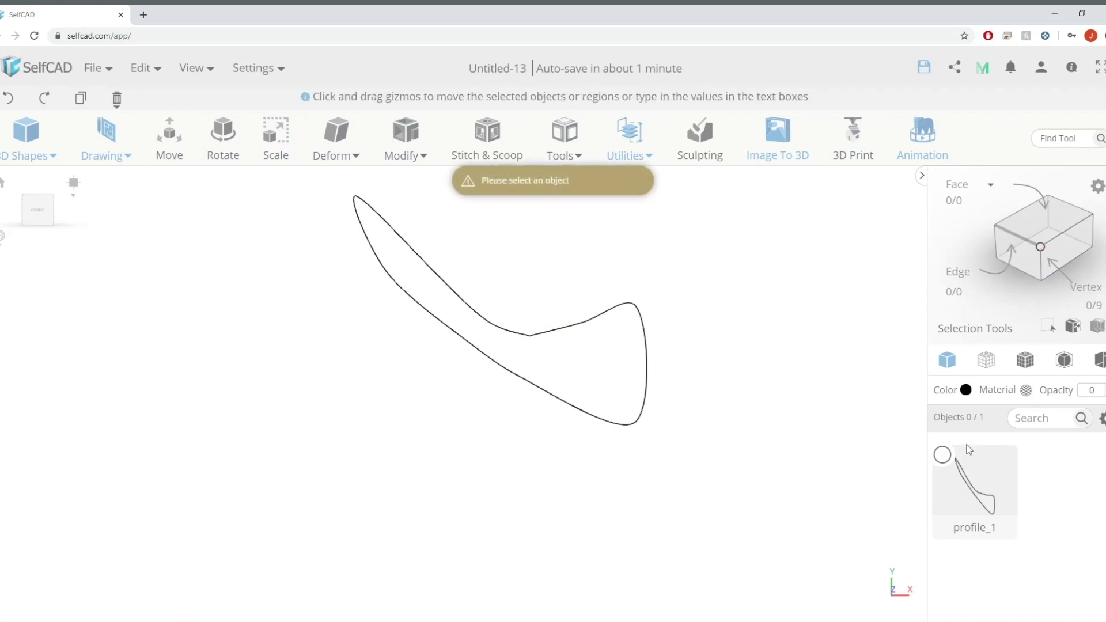
# Move the vertex on the lower edge nearest the profile's tip horizontally inward to make the tip slimmer.
pyautogui.click(972, 464)
pyautogui.click(1040, 248)
pyautogui.click(384, 271)
pyautogui.press('m')
pyautogui.moveTo(455, 271); pyautogui.dragTo(483, 271)
# Move the two middle vertices of the profile's lower edge slightly upward together.
pyautogui.click(479, 352)
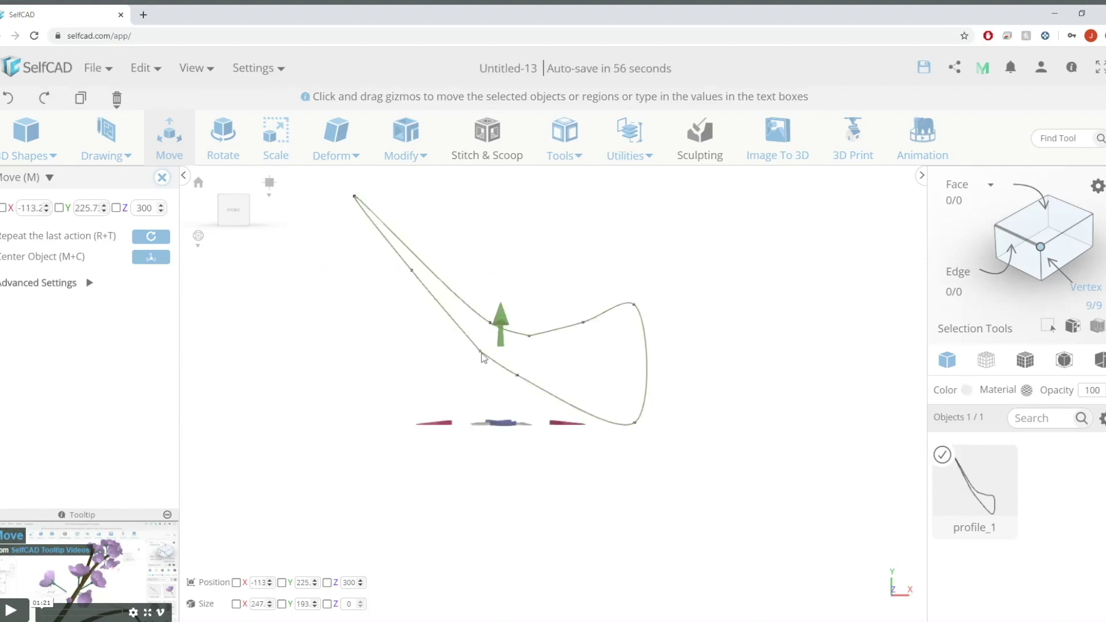
pyautogui.click(520, 373)
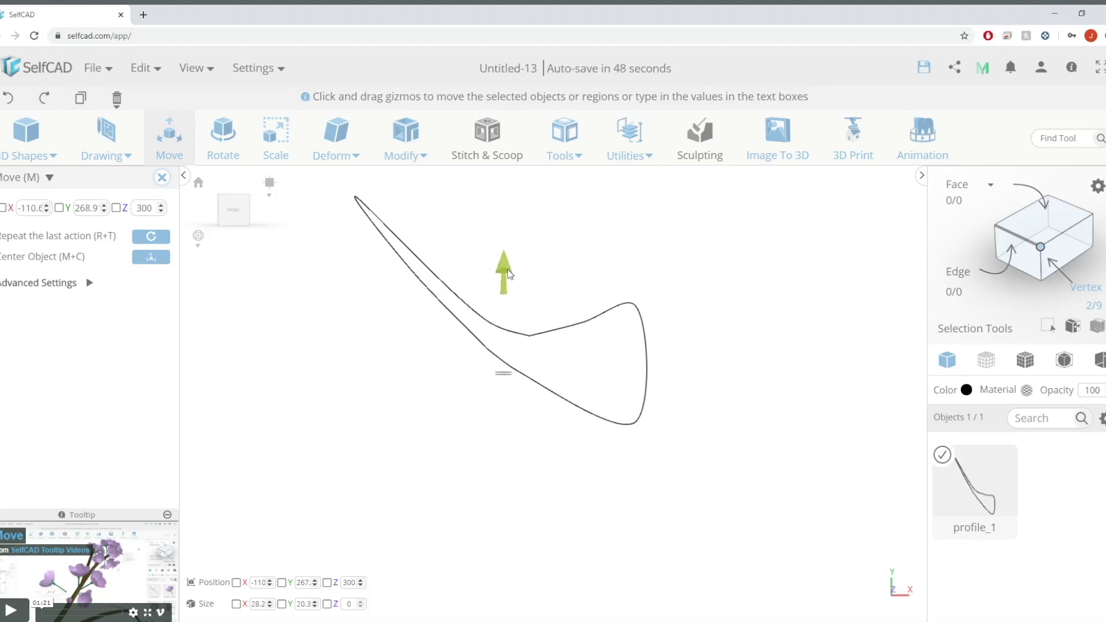
pyautogui.hotkey('ctrl', 'a')
# Smooth the upper edge's dip by raising its lowest vertex slightly and shifting the neighbouring vertex to about X -43.7, Y 309.5.
pyautogui.click(529, 337)
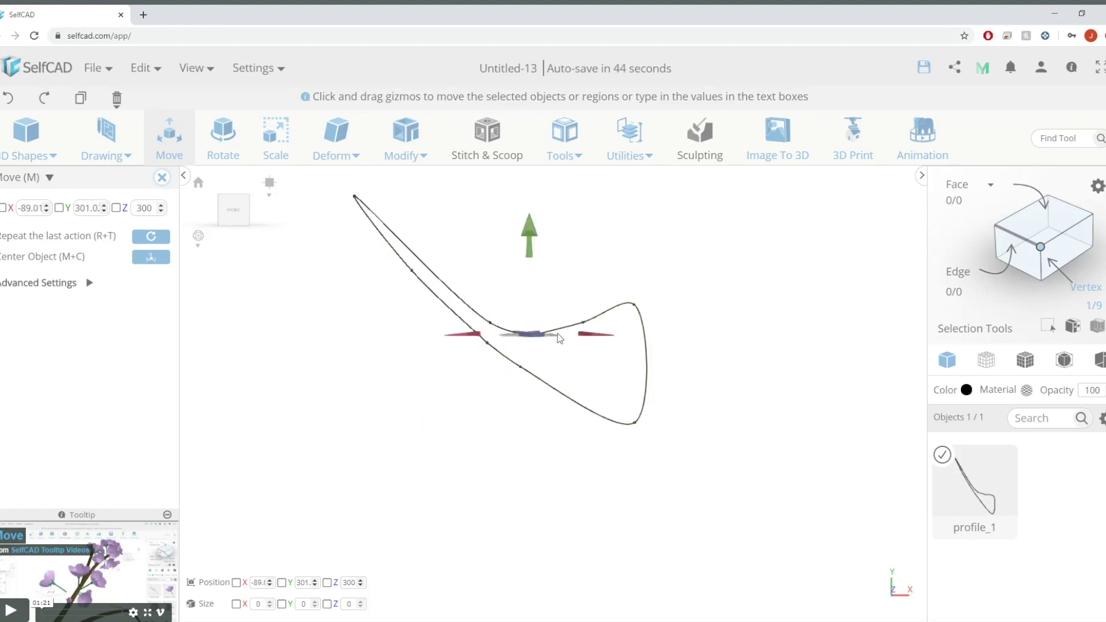
pyautogui.moveTo(535, 232); pyautogui.dragTo(535, 226)
pyautogui.moveTo(583, 323); pyautogui.dragTo(631, 324)
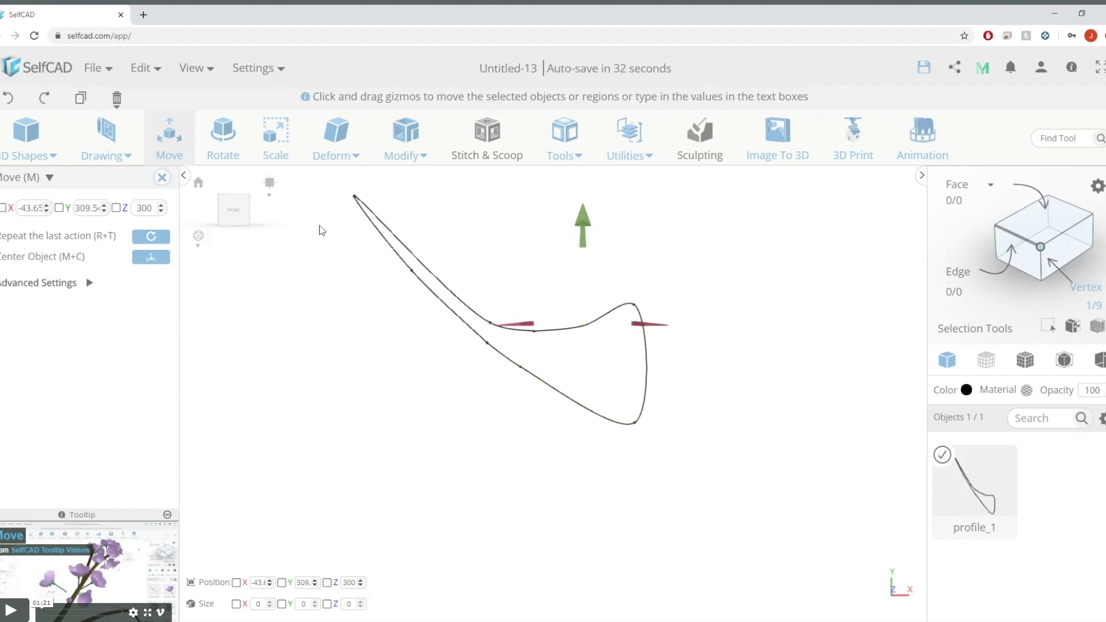
# Lower the upper corner vertex at the profile's wide end and move its bottom corner vertex slightly down.
pyautogui.moveTo(631, 247); pyautogui.dragTo(603, 324, button='right')
pyautogui.scroll(2, 603, 324)
pyautogui.click(603, 379)
pyautogui.moveTo(579, 287); pyautogui.dragTo(580, 296)
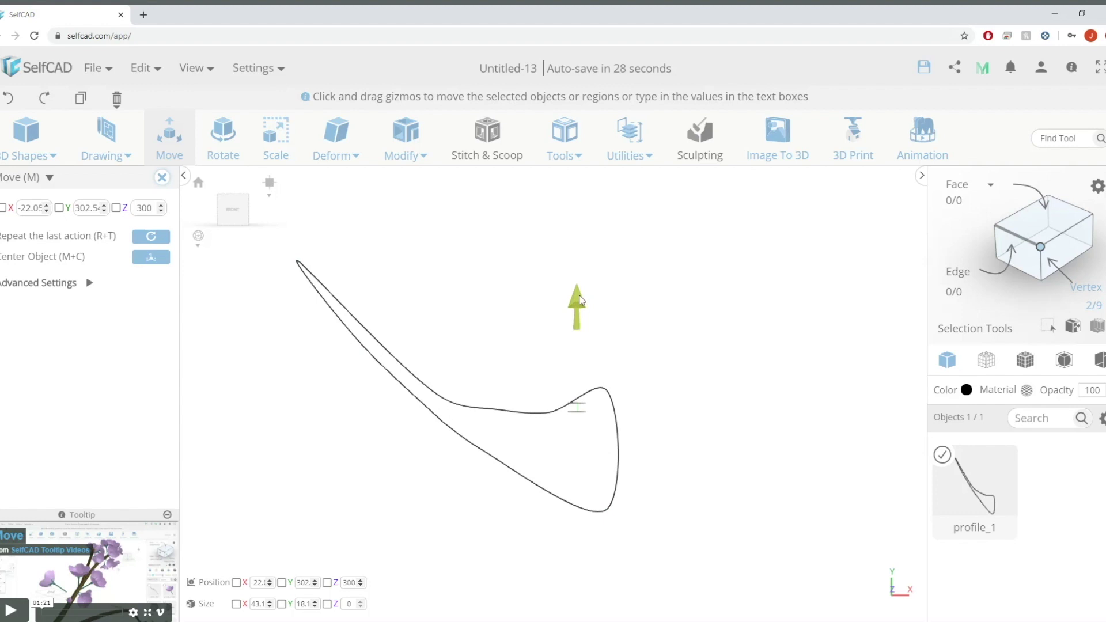
pyautogui.click(603, 387)
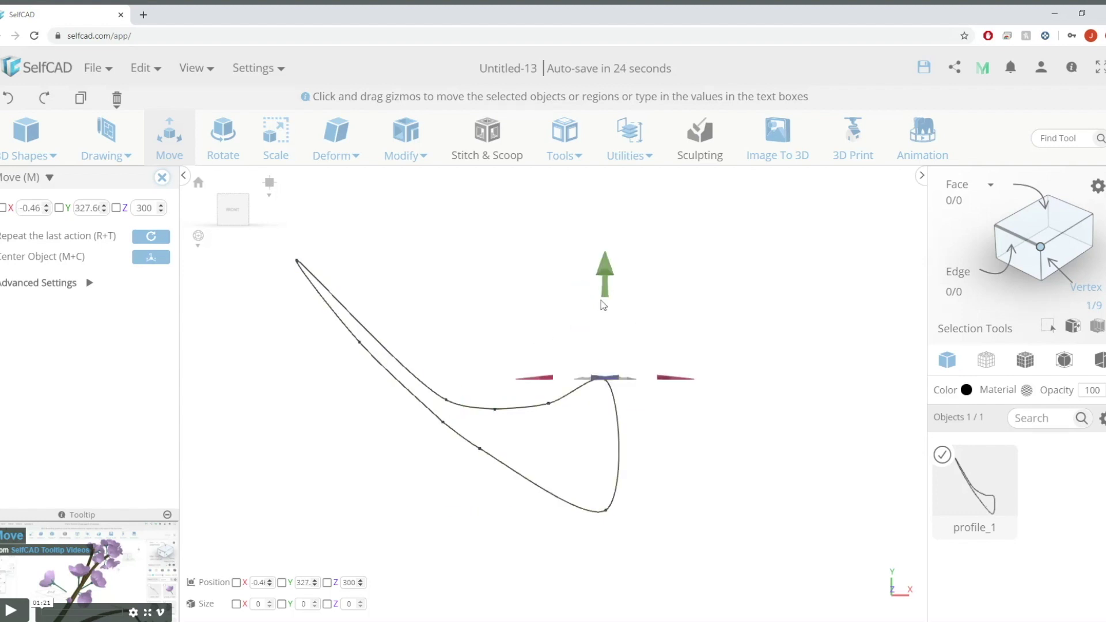
pyautogui.click(607, 511)
pyautogui.moveTo(606, 403); pyautogui.dragTo(605, 415)
# Lower the vertex on the profile's lower edge nearest the wide end slightly.
pyautogui.click(477, 448)
pyautogui.click(478, 448)
pyautogui.moveTo(487, 334); pyautogui.dragTo(490, 346)
pyautogui.moveTo(539, 460); pyautogui.dragTo(565, 414)
# Raise two upper-edge vertices slightly, bringing the one nearest the tip to about X -122.3, Y 314.2, and finish the move.
pyautogui.scroll(3, 548, 397)
pyautogui.click(548, 406)
pyautogui.moveTo(549, 267); pyautogui.dragTo(549, 261)
pyautogui.click(385, 360)
pyautogui.click(364, 395)
pyautogui.moveTo(368, 253); pyautogui.dragTo(369, 241)
pyautogui.scroll(-4, 448, 348)
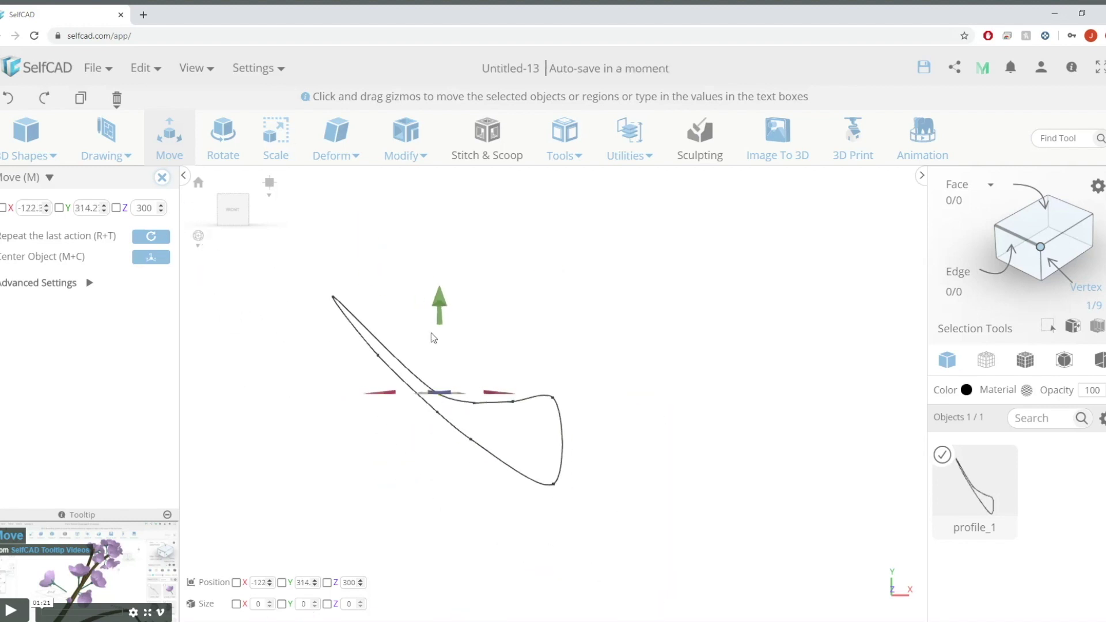
pyautogui.click(162, 178)
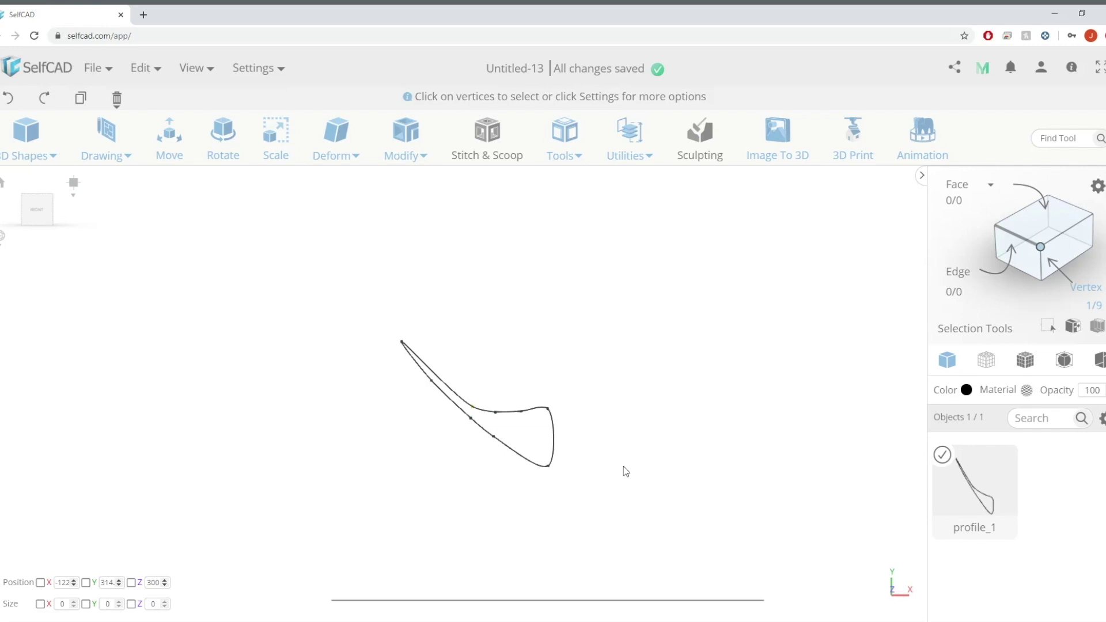
# Make a copy of the whole profile and place it parallel to the original at Z -300.
pyautogui.moveTo(682, 345); pyautogui.dragTo(386, 358, button='right')
pyautogui.click(33, 212)
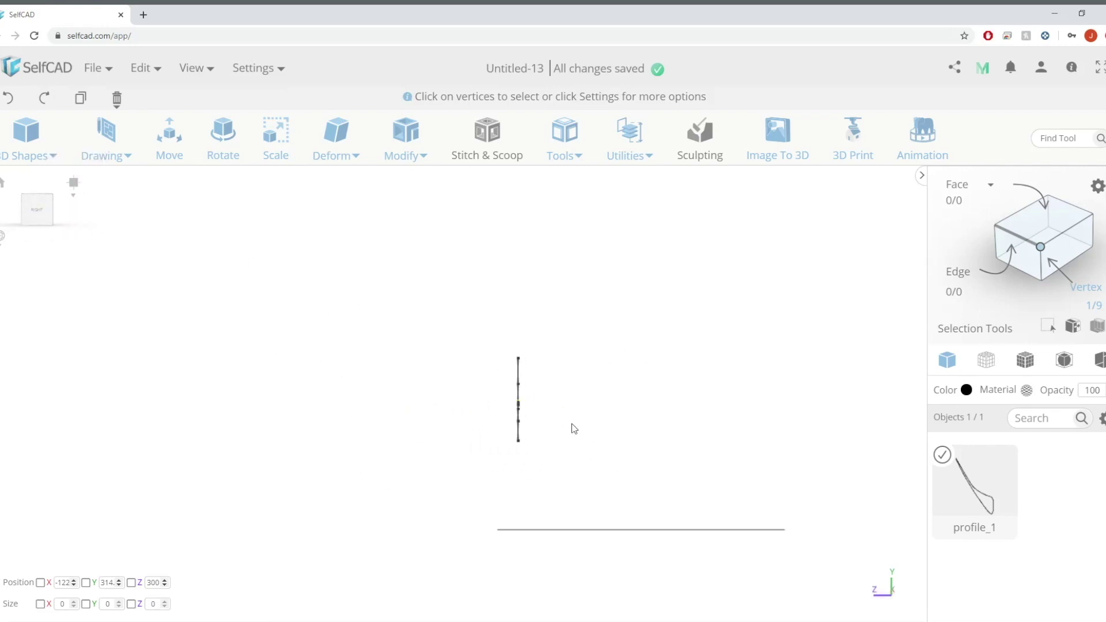
pyautogui.click(789, 386)
pyautogui.click(518, 397)
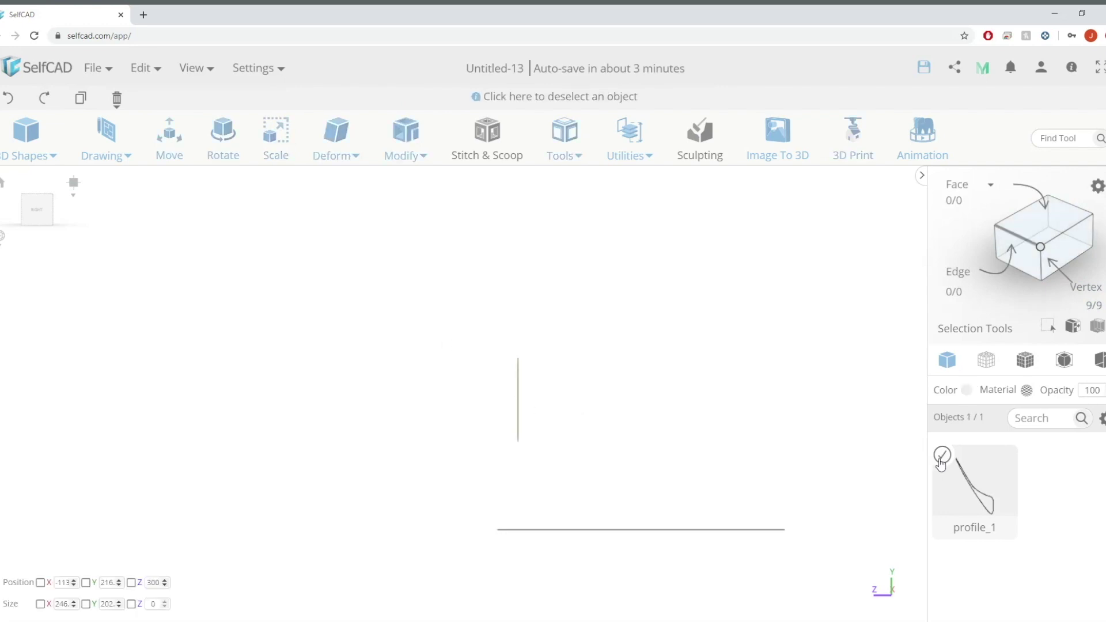
pyautogui.press('m')
pyautogui.moveTo(558, 444); pyautogui.dragTo(773, 548)
pyautogui.write('-340')
pyautogui.press('Return')
pyautogui.write('-300')
pyautogui.press('Return')
pyautogui.click(557, 303)
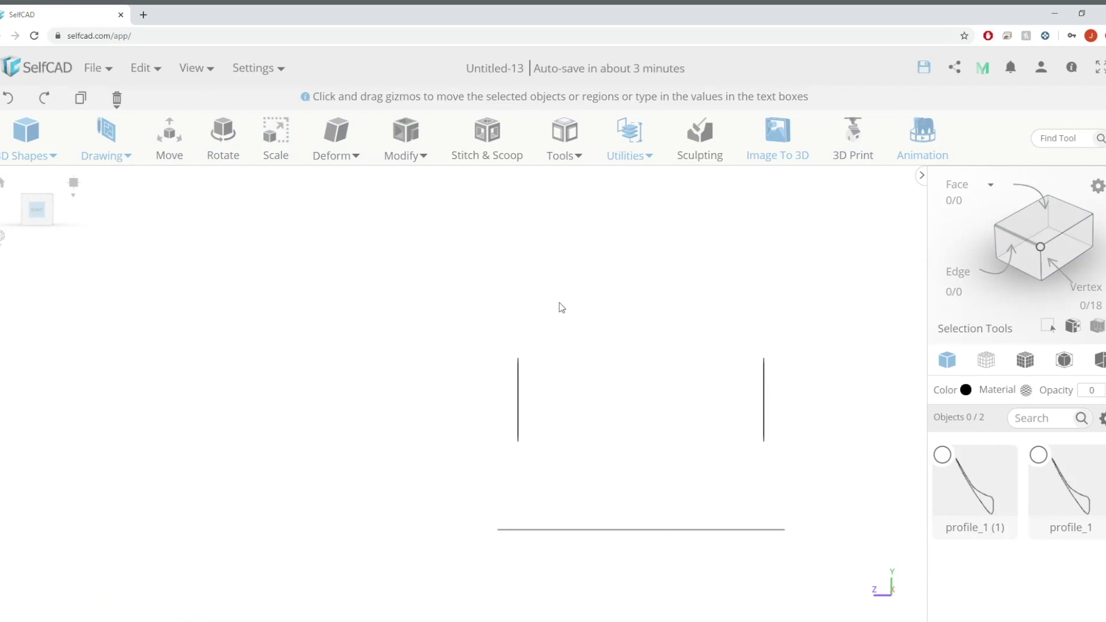
# Select the tip vertex of the profile copy at Z -300 and move it to about X -271.1, Y 452.4.
pyautogui.moveTo(653, 389); pyautogui.dragTo(770, 410)
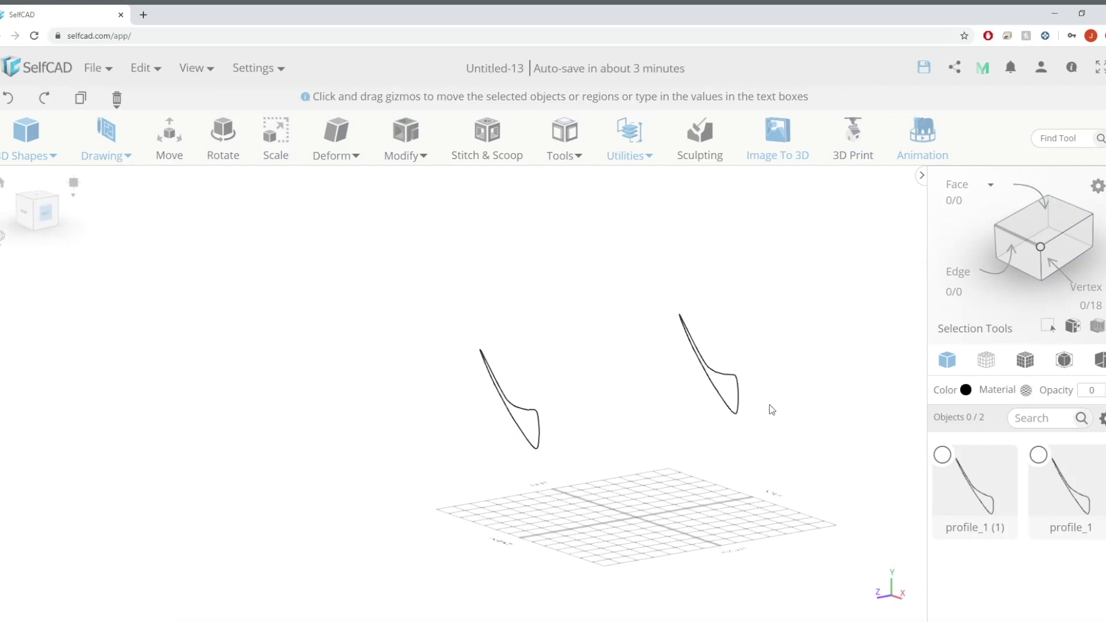
pyautogui.click(951, 463)
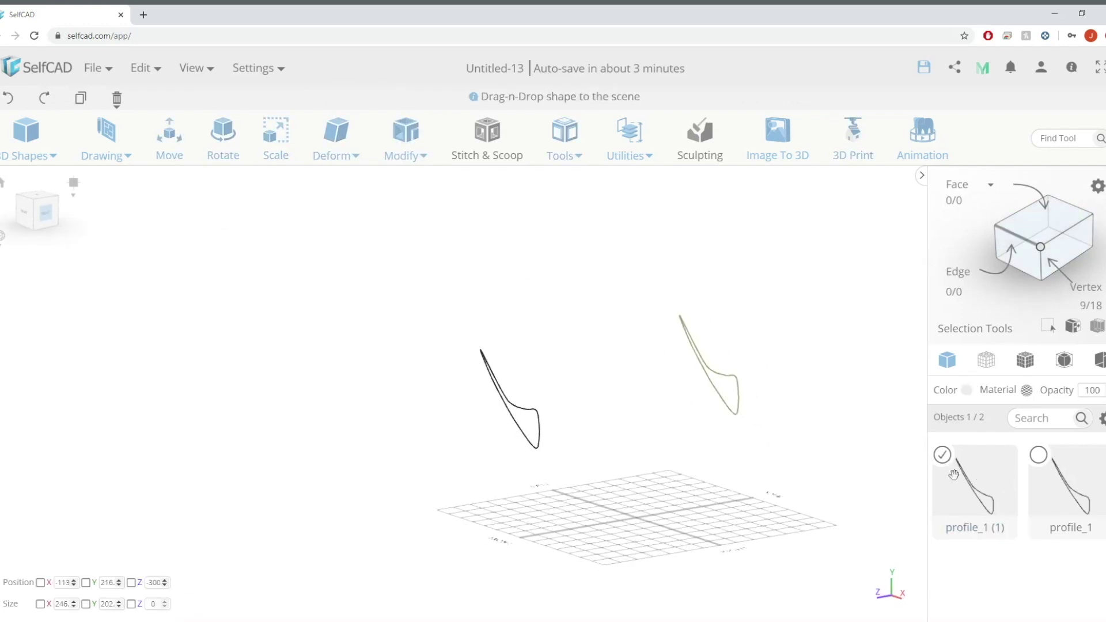
pyautogui.moveTo(691, 331); pyautogui.dragTo(717, 401)
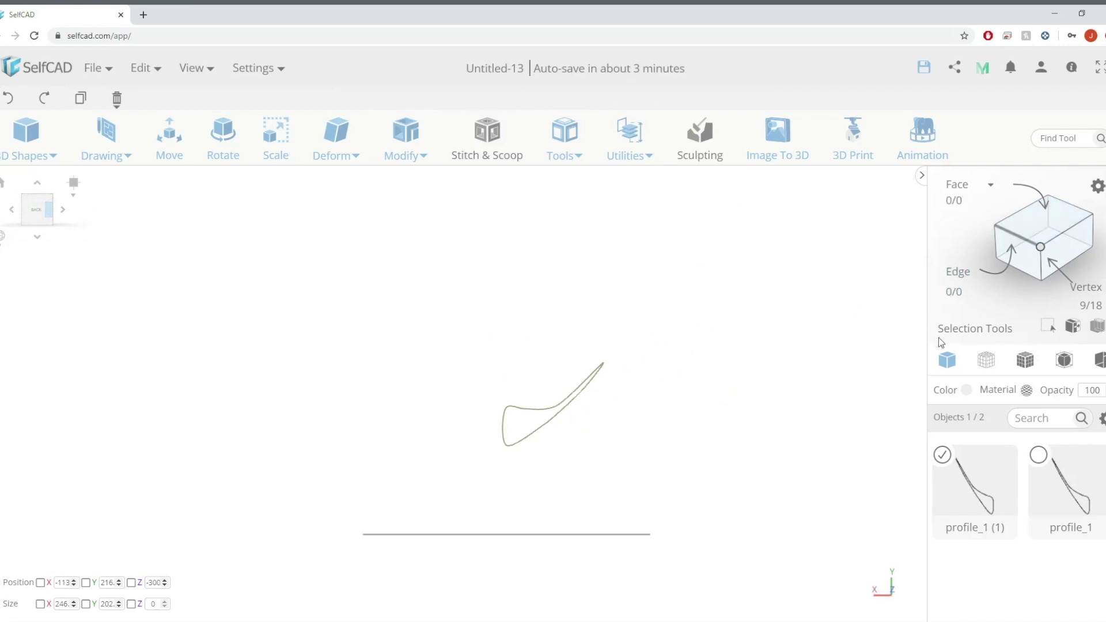
pyautogui.scroll(2, 615, 357)
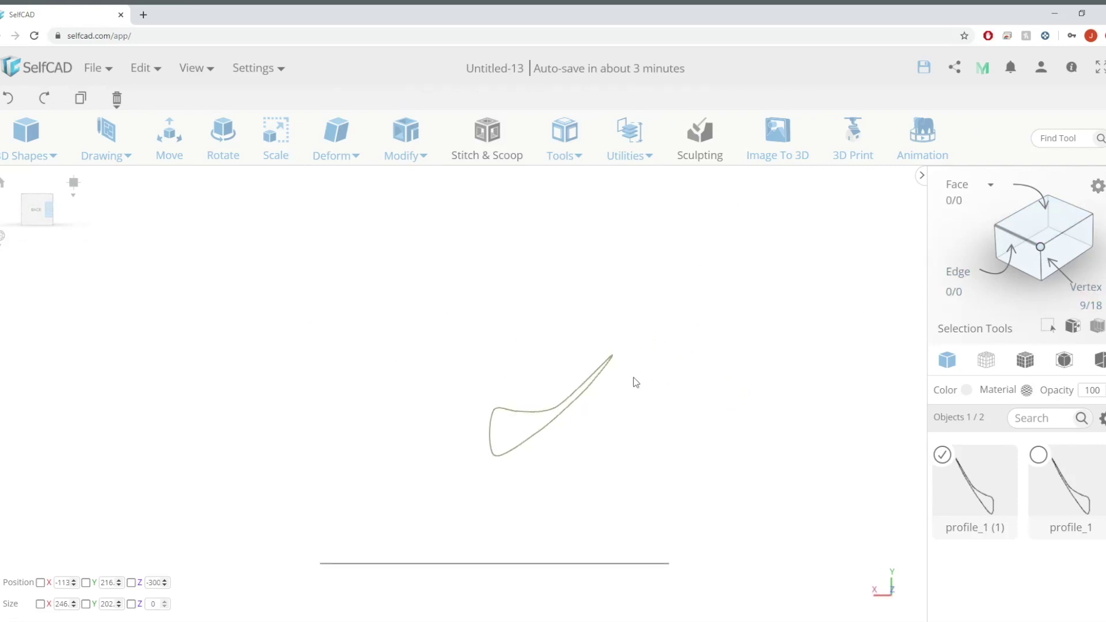
pyautogui.click(1041, 247)
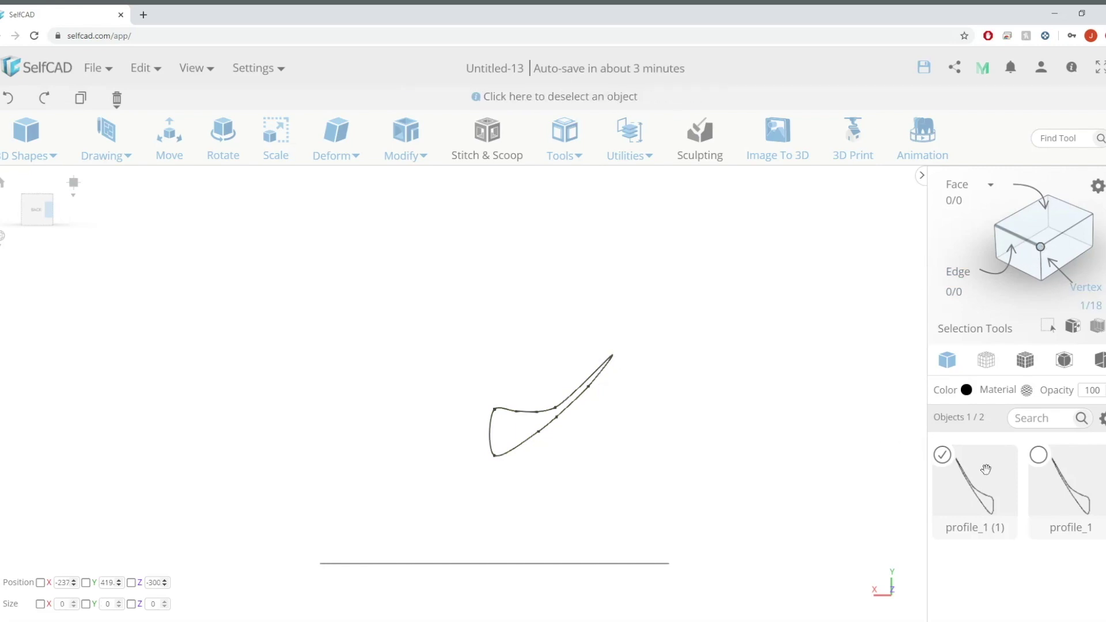
pyautogui.click(613, 356)
pyautogui.moveTo(613, 295); pyautogui.dragTo(613, 279)
pyautogui.moveTo(646, 339); pyautogui.dragTo(680, 329, button='right')
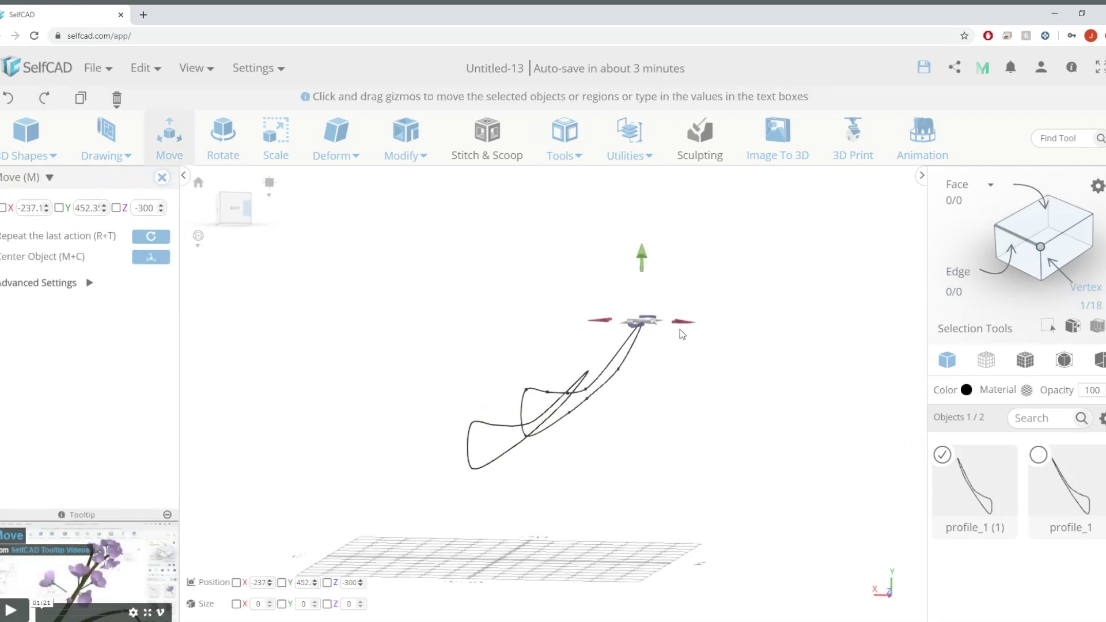
pyautogui.click(234, 209)
pyautogui.moveTo(589, 405); pyautogui.dragTo(606, 406)
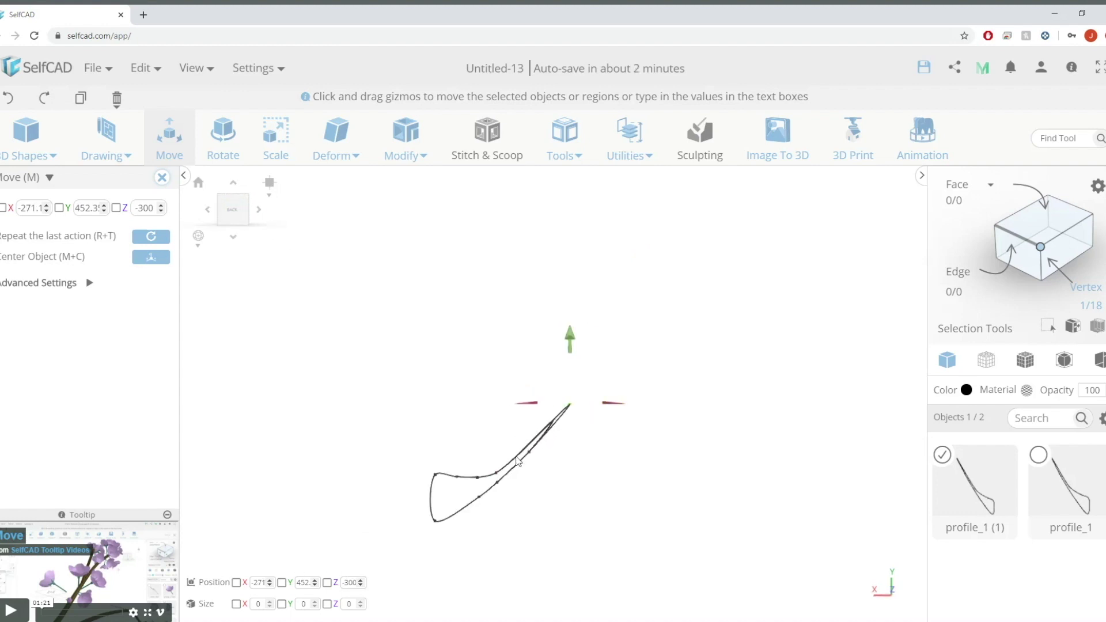
# Raise the three vertices between the copy's tip and its wide end together to about Y 343.
pyautogui.click(501, 485)
pyautogui.keyDown('shift'); pyautogui.click(499, 482); pyautogui.keyUp('shift')
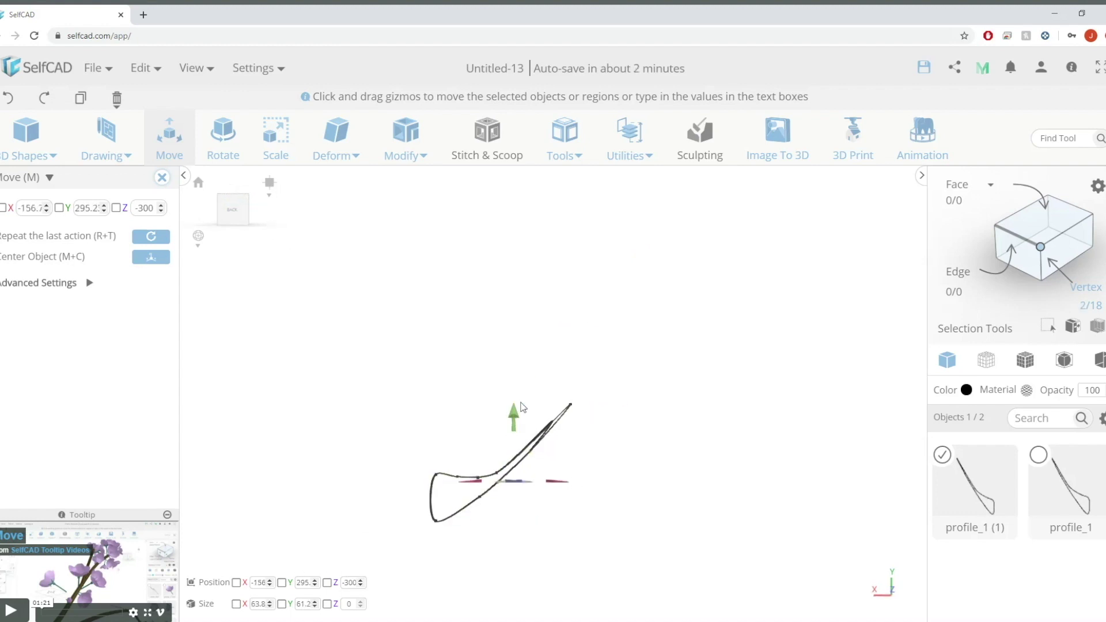
pyautogui.scroll(1, 499, 481)
pyautogui.moveTo(510, 426); pyautogui.dragTo(511, 421)
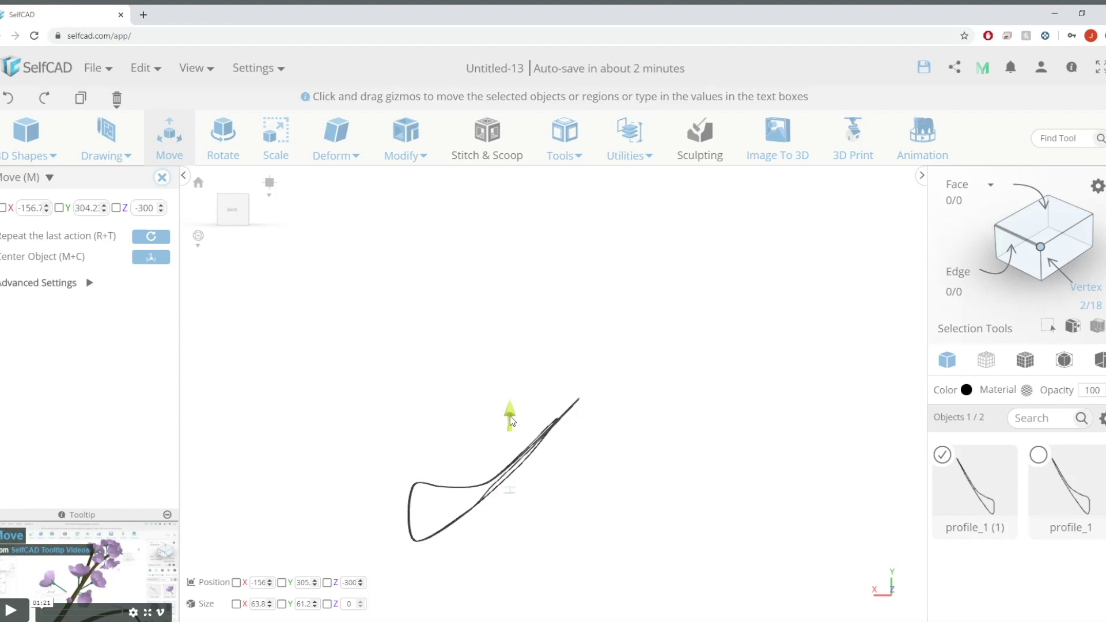
pyautogui.hotkey('ctrl', 'z')
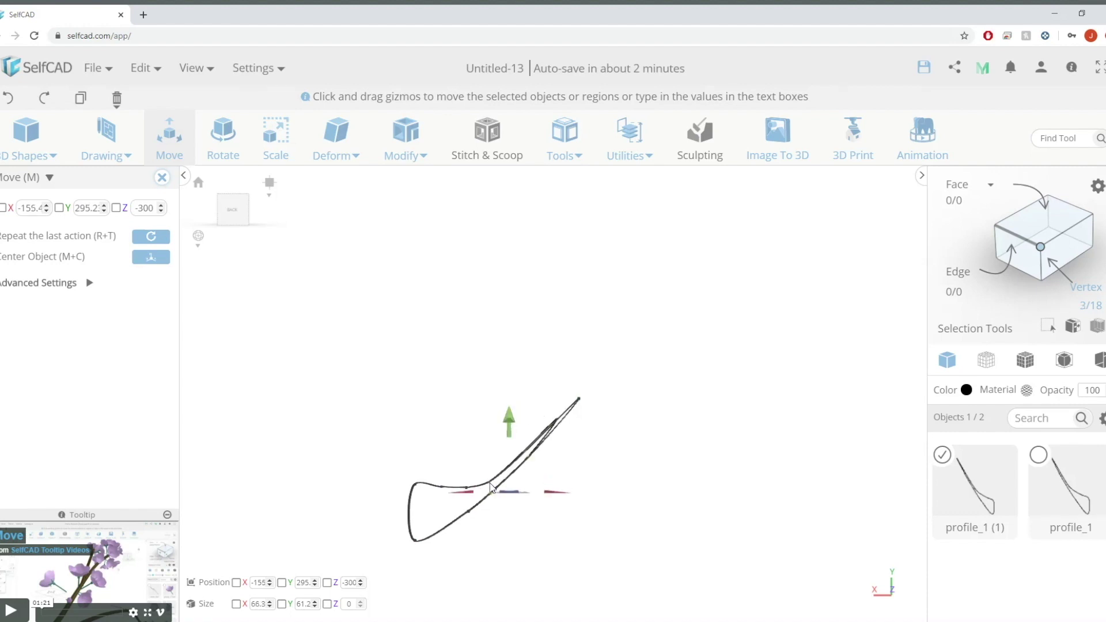
pyautogui.moveTo(511, 423); pyautogui.dragTo(505, 389)
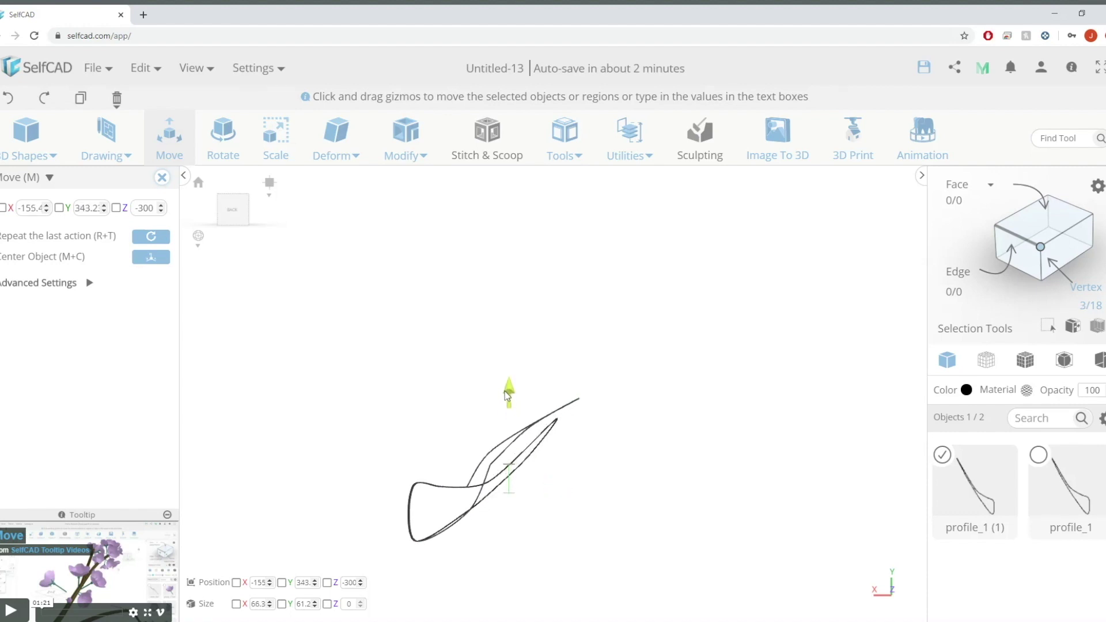
pyautogui.keyDown('shift'); pyautogui.click(580, 400); pyautogui.keyUp('shift')
pyautogui.press('Escape')
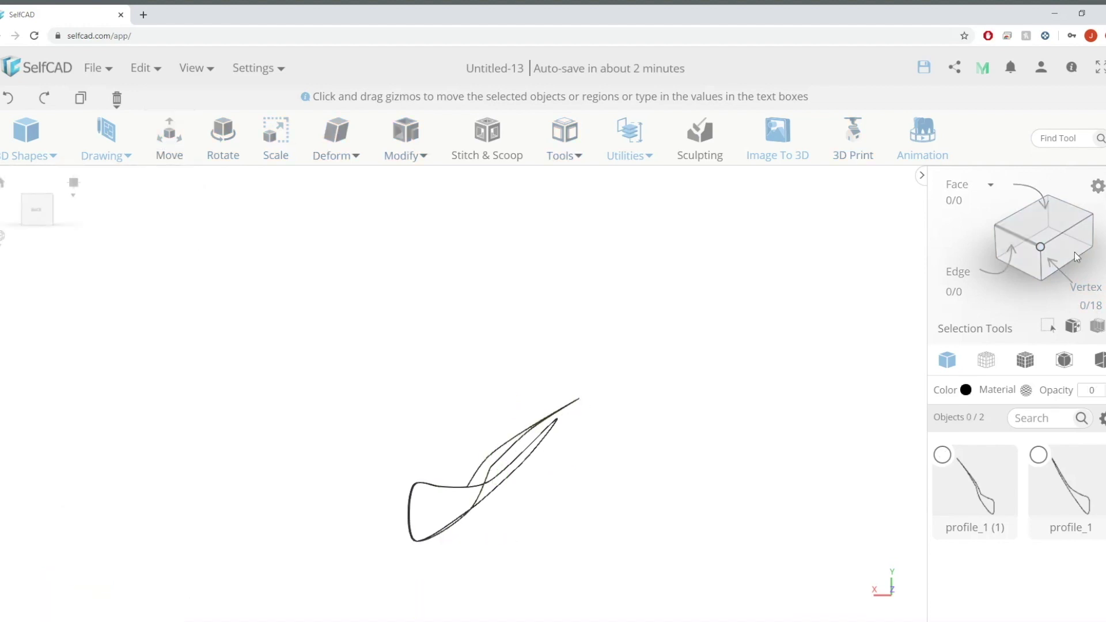
# Raise the copy's tip vertex slightly and lift the upper- and lower-edge vertices near the wide end, undoing the last change.
pyautogui.click(579, 399)
pyautogui.press('m')
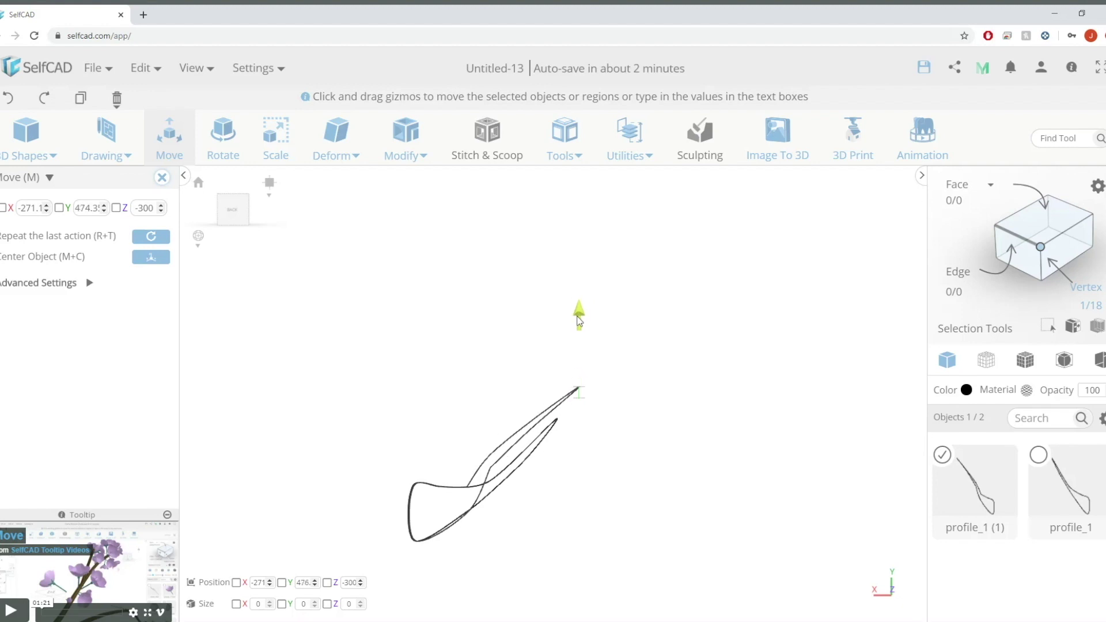
pyautogui.click(467, 489)
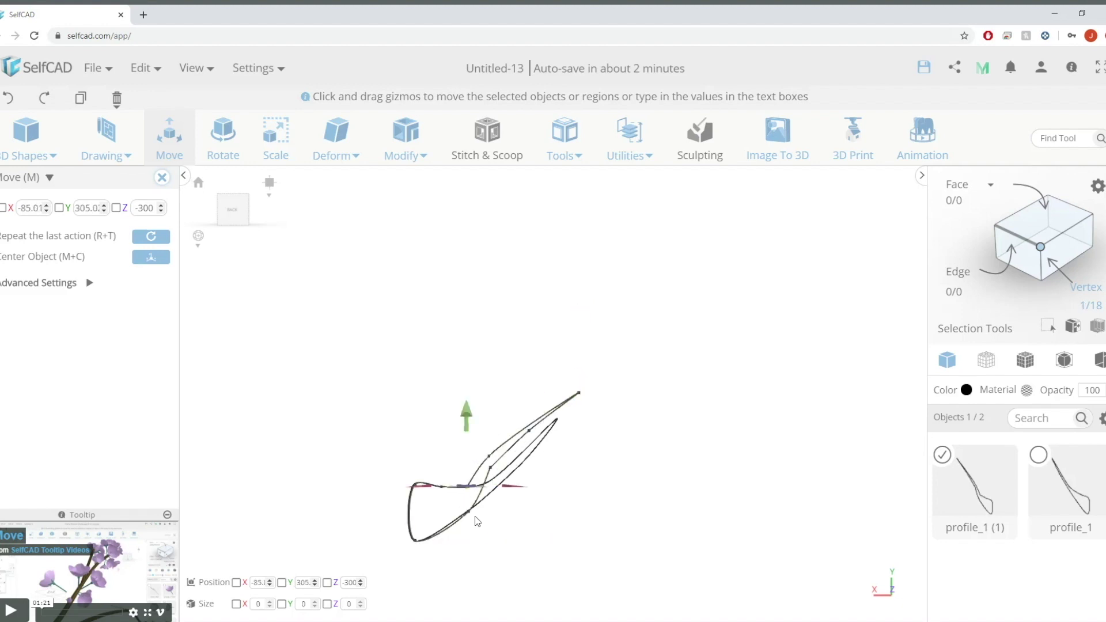
pyautogui.moveTo(465, 418); pyautogui.dragTo(464, 410)
pyautogui.moveTo(467, 497); pyautogui.dragTo(466, 422)
pyautogui.hotkey('ctrl', 'z')
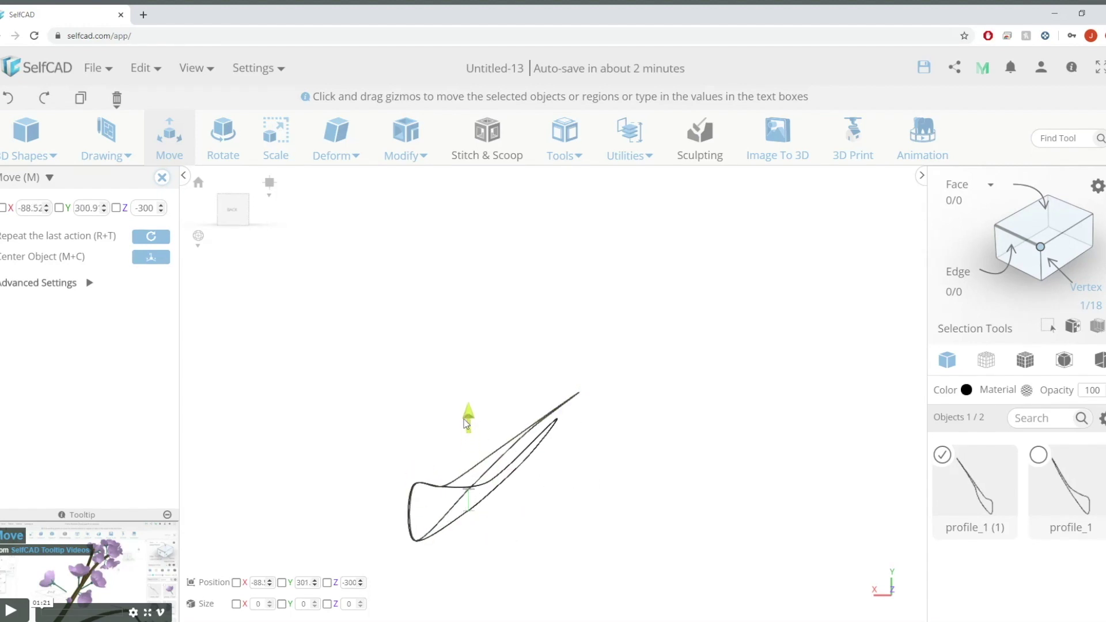
# Raise the copy's two neighbouring mid-edge vertices and move the lower-edge vertex at about X -88.5 to Y 310.9.
pyautogui.click(531, 380)
pyautogui.click(488, 455)
pyautogui.click(490, 467)
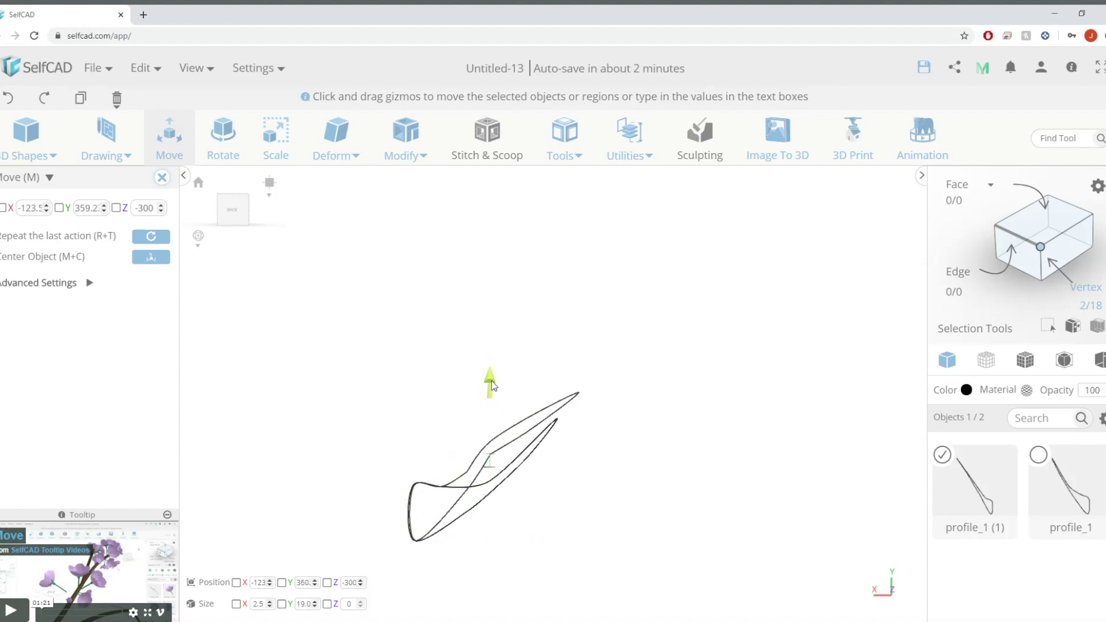
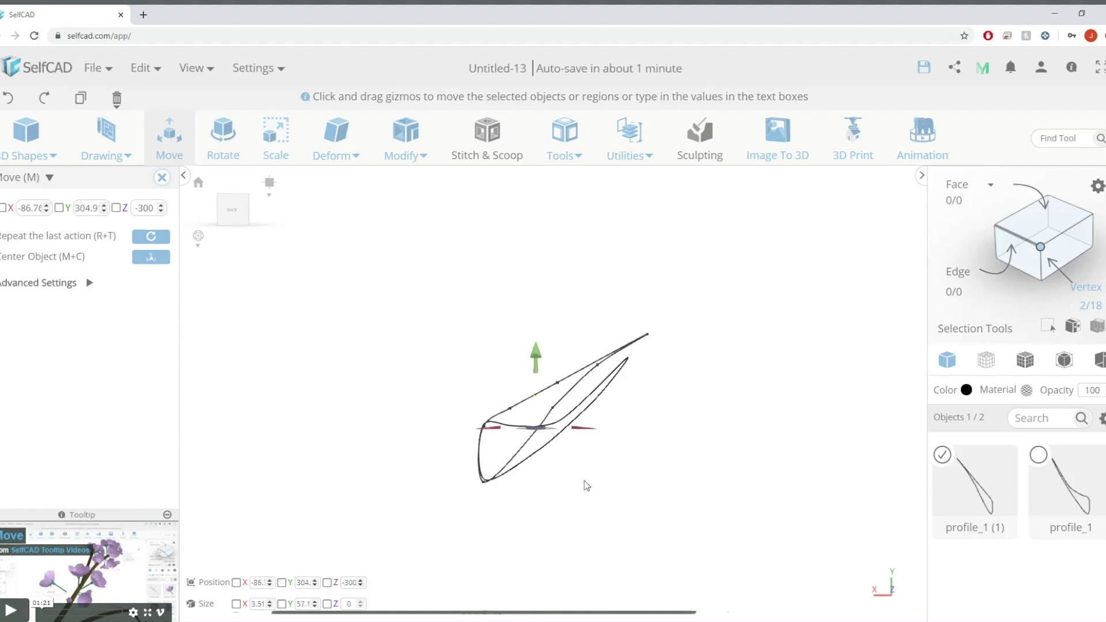
pyautogui.moveTo(541, 351); pyautogui.dragTo(542, 347)
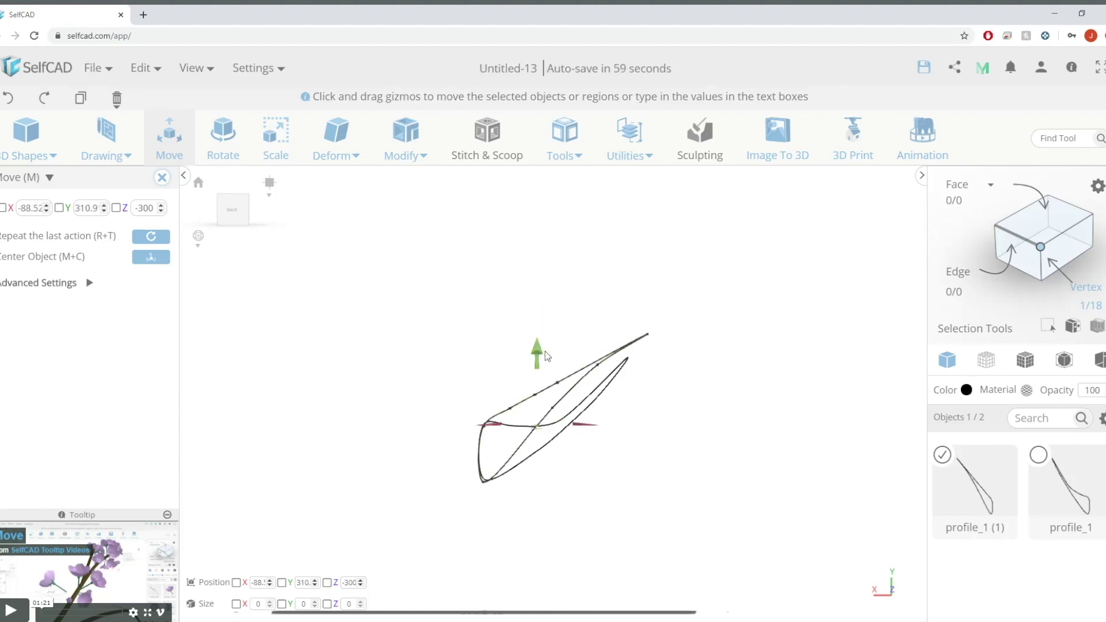
pyautogui.scroll(-3, 641, 381)
pyautogui.moveTo(708, 371); pyautogui.dragTo(461, 391)
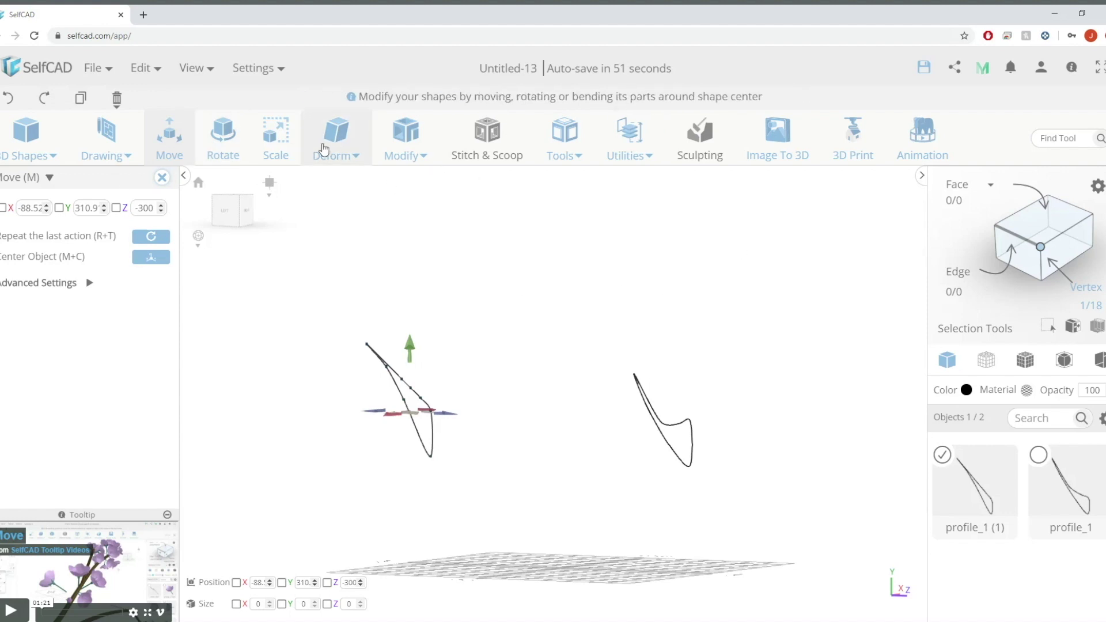
pyautogui.click(162, 178)
# Copy the original profile and place the new copy about midway between the two existing profiles, at Z 4.96.
pyautogui.click(37, 208)
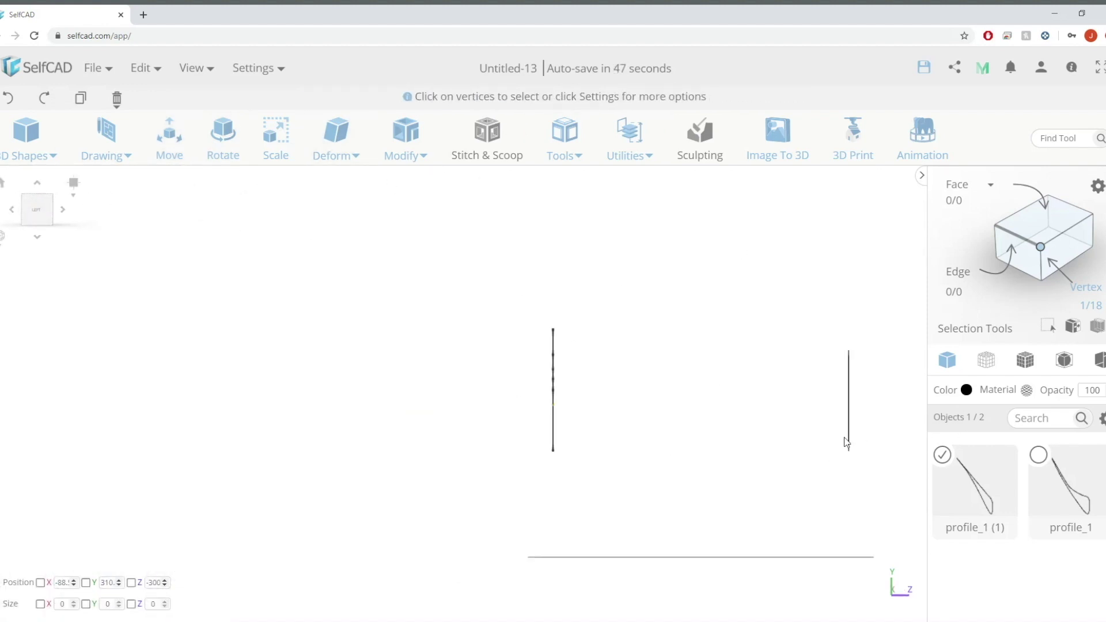
pyautogui.click(943, 455)
pyautogui.click(1039, 456)
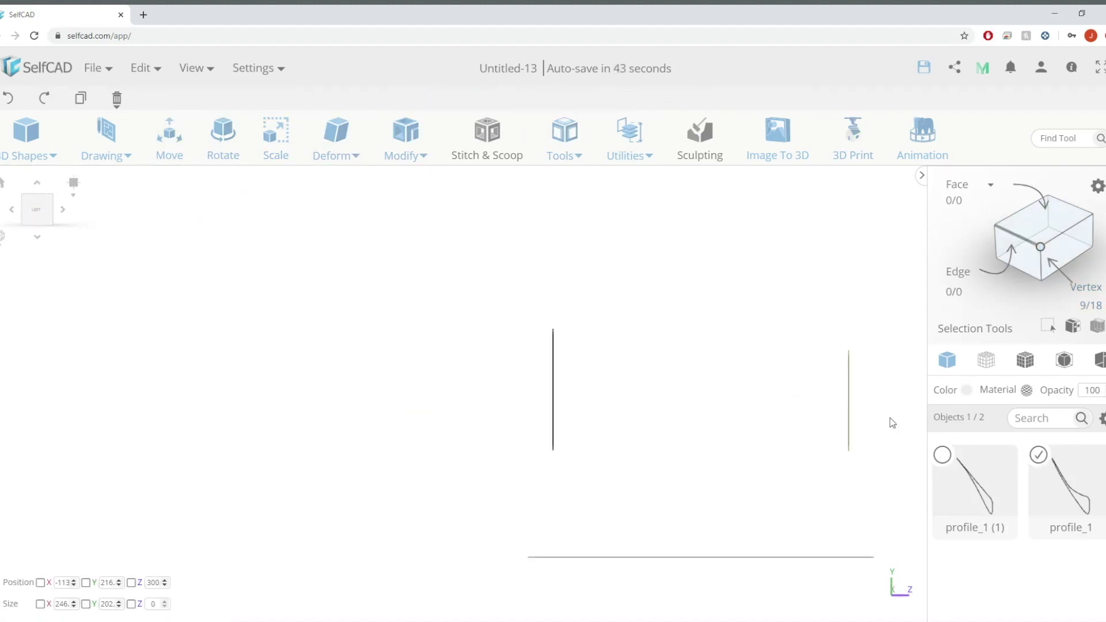
pyautogui.press('m')
pyautogui.hotkey('ctrl', 'c')
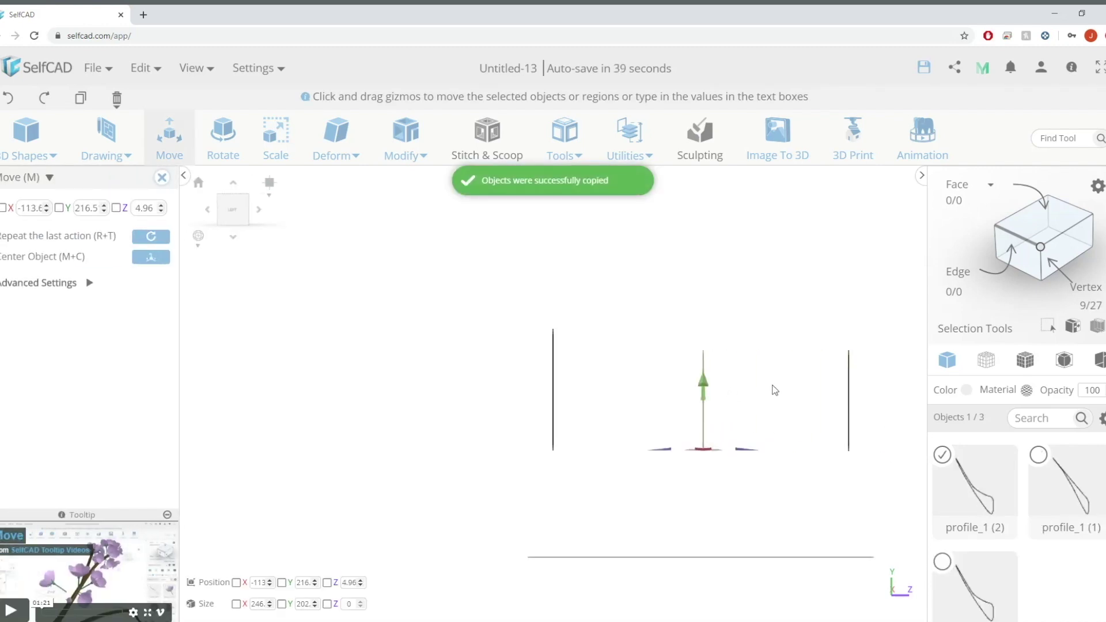
# Select the four vertices of the middle profile's tip half and lower them together to about Y 273.2.
pyautogui.moveTo(773, 387); pyautogui.dragTo(572, 402)
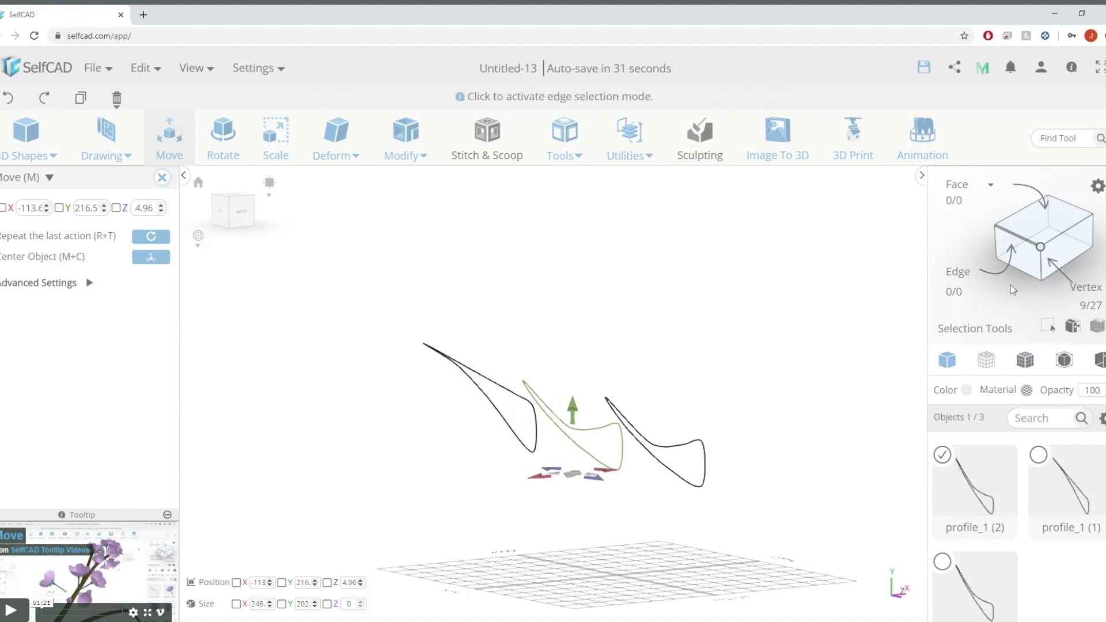
pyautogui.click(551, 436)
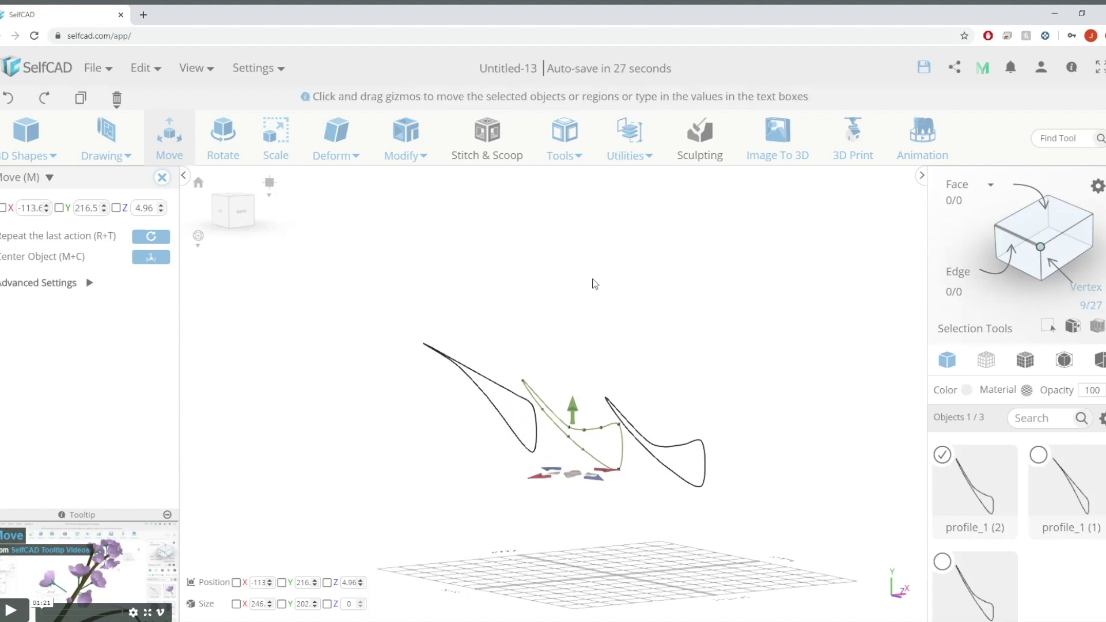
pyautogui.click(1048, 326)
pyautogui.moveTo(507, 294); pyautogui.dragTo(602, 481)
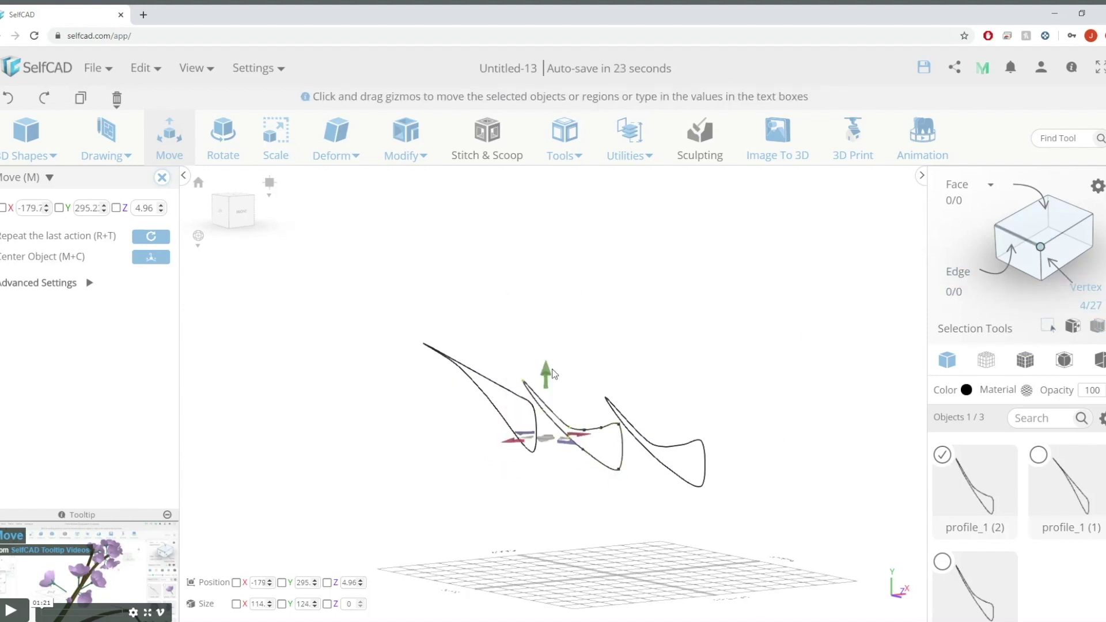
pyautogui.moveTo(553, 374); pyautogui.dragTo(553, 387)
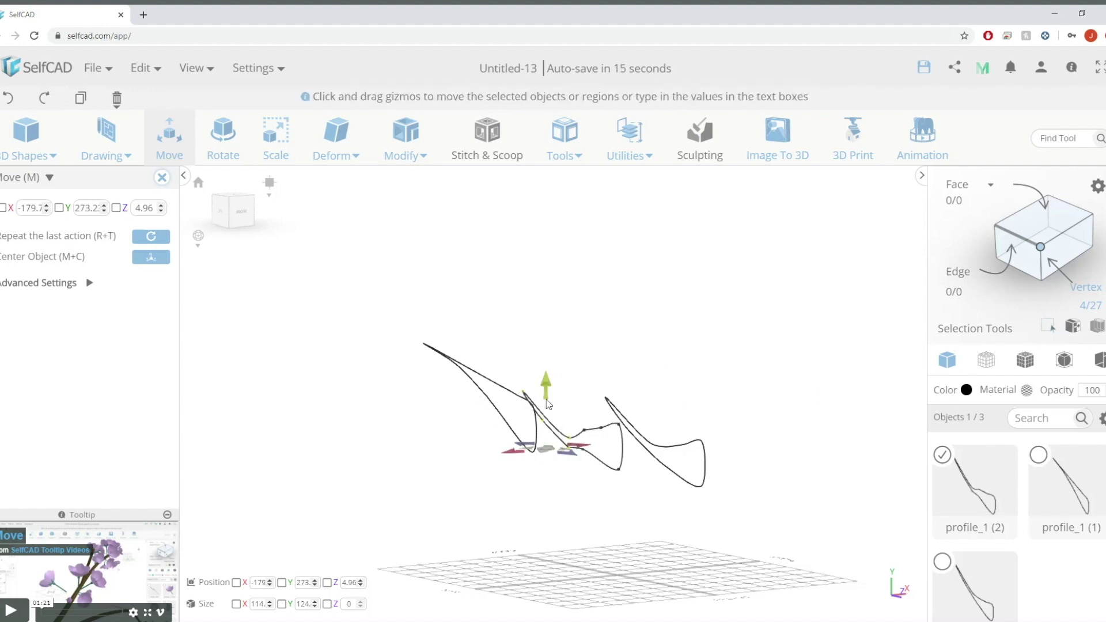
# Lower the middle profile's tip vertex and the adjacent lower-edge vertex together to about Y 215.5.
pyautogui.click(541, 418)
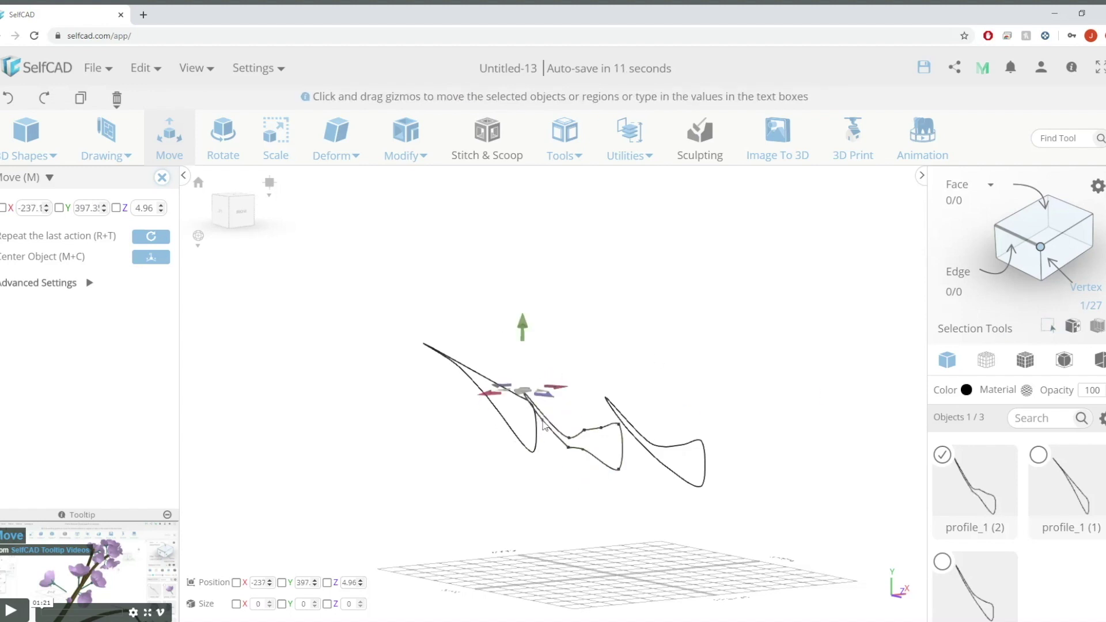
pyautogui.keyDown('shift'); pyautogui.click(543, 422); pyautogui.keyUp('shift')
pyautogui.moveTo(529, 353); pyautogui.dragTo(519, 416)
pyautogui.scroll(5, 540, 497)
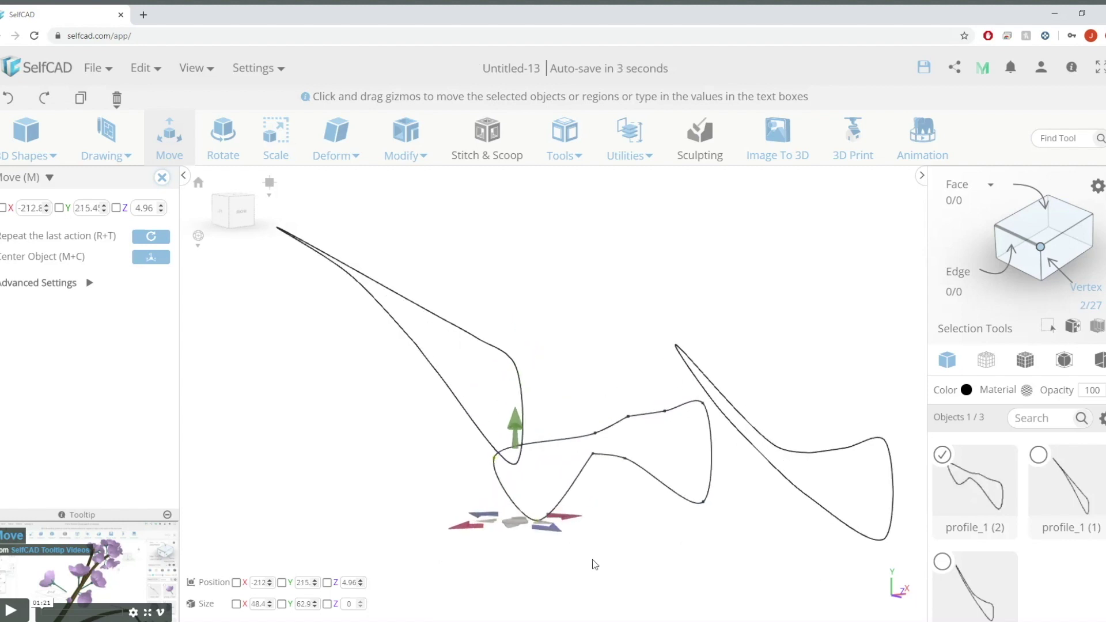
# Lower the middle profile's tip vertex alone to about Y 169 and slightly adjust the bend vertex on its lower edge.
pyautogui.click(592, 561)
pyautogui.click(495, 458)
pyautogui.moveTo(492, 360); pyautogui.dragTo(482, 478)
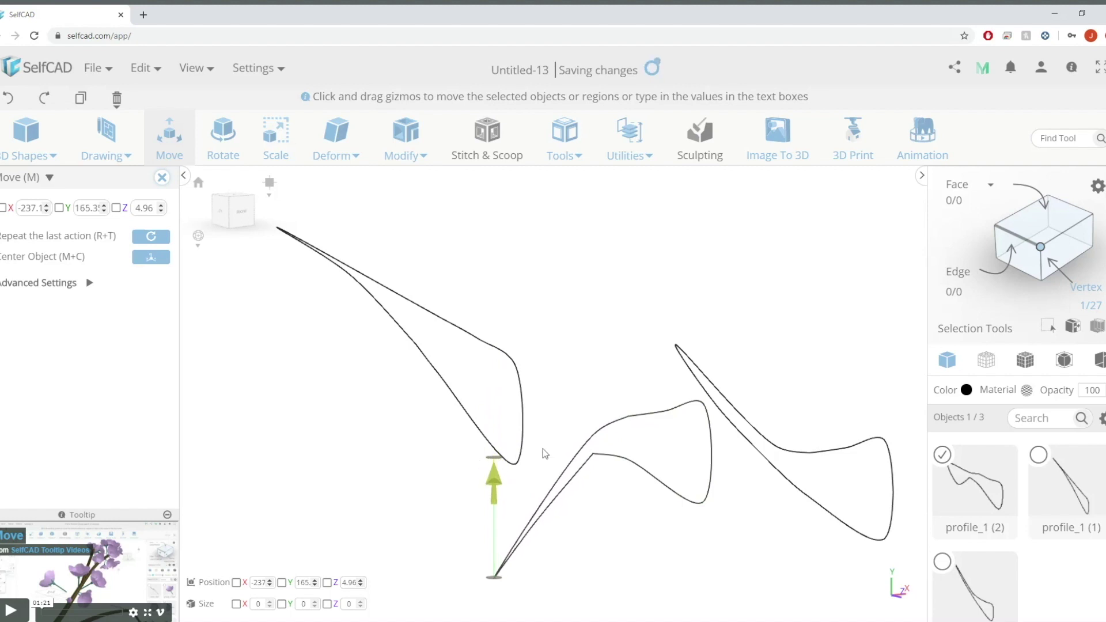
pyautogui.click(594, 456)
pyautogui.click(694, 602)
pyautogui.click(593, 456)
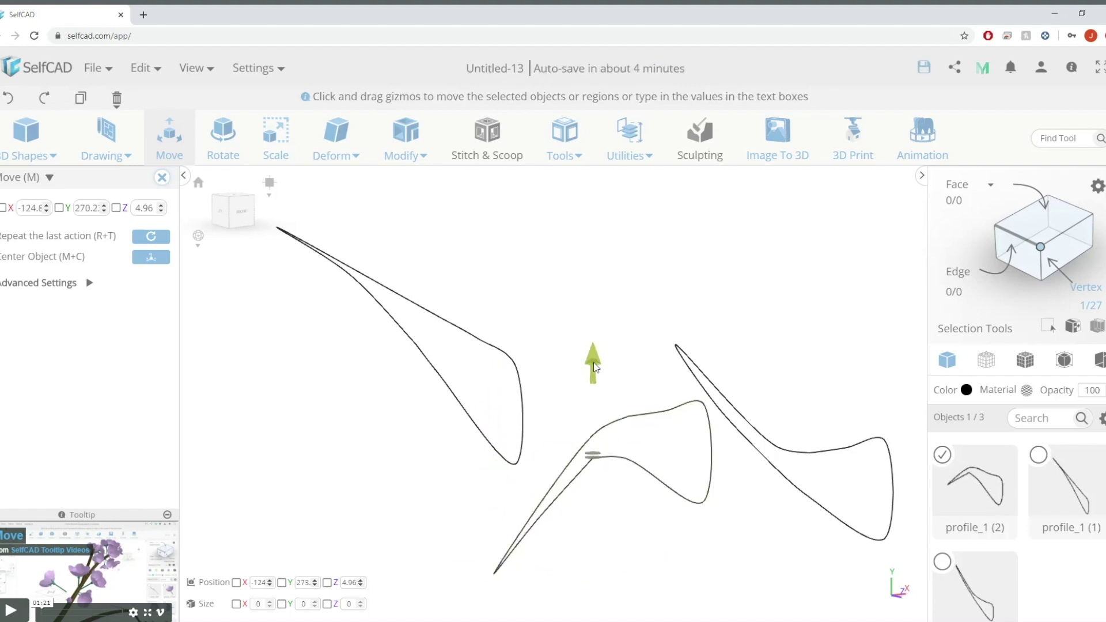
# Move the middle profile's lower-edge vertex between tip and bend to about X -160.6, Y 241, smoothing the lower curve.
pyautogui.click(538, 520)
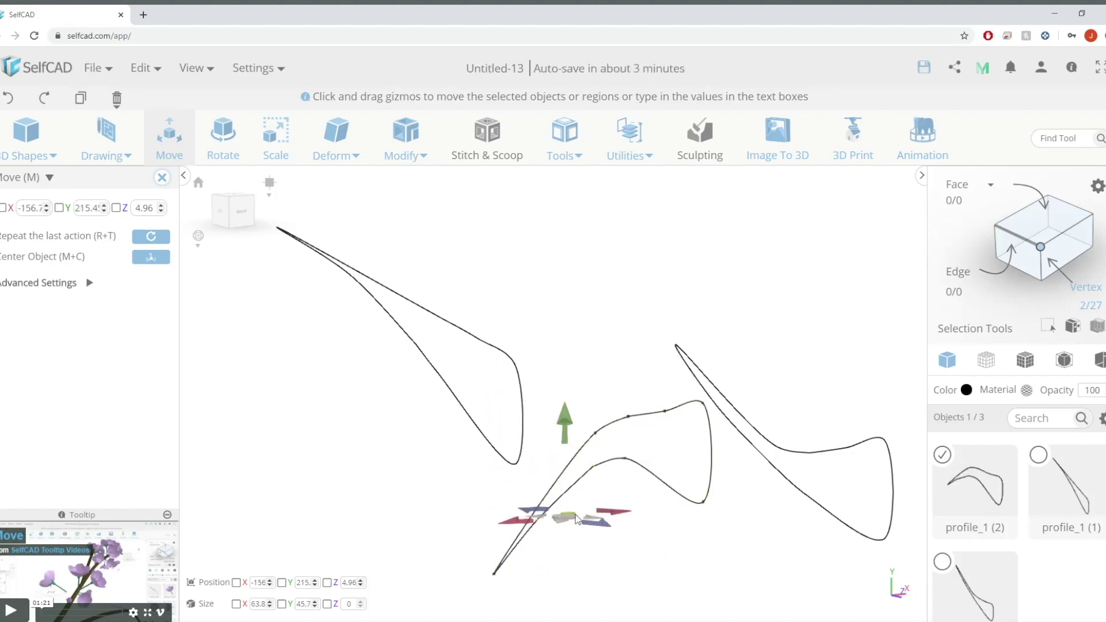
pyautogui.moveTo(611, 513); pyautogui.dragTo(627, 512)
pyautogui.moveTo(582, 425); pyautogui.dragTo(581, 409)
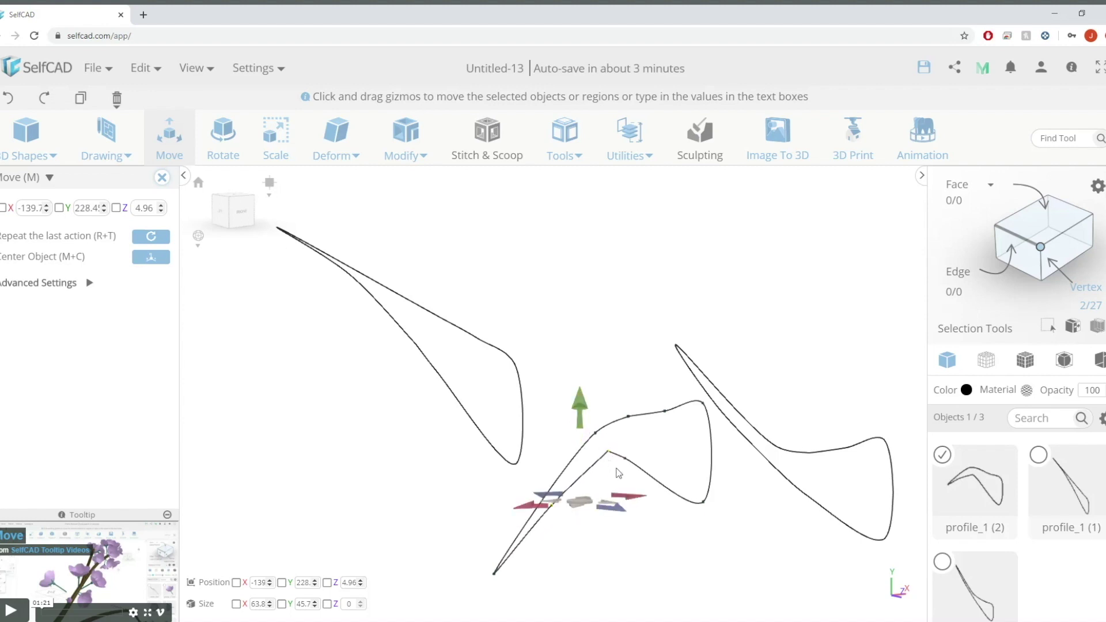
pyautogui.moveTo(618, 472); pyautogui.dragTo(615, 515)
pyautogui.click(594, 467)
pyautogui.moveTo(561, 426); pyautogui.dragTo(561, 396)
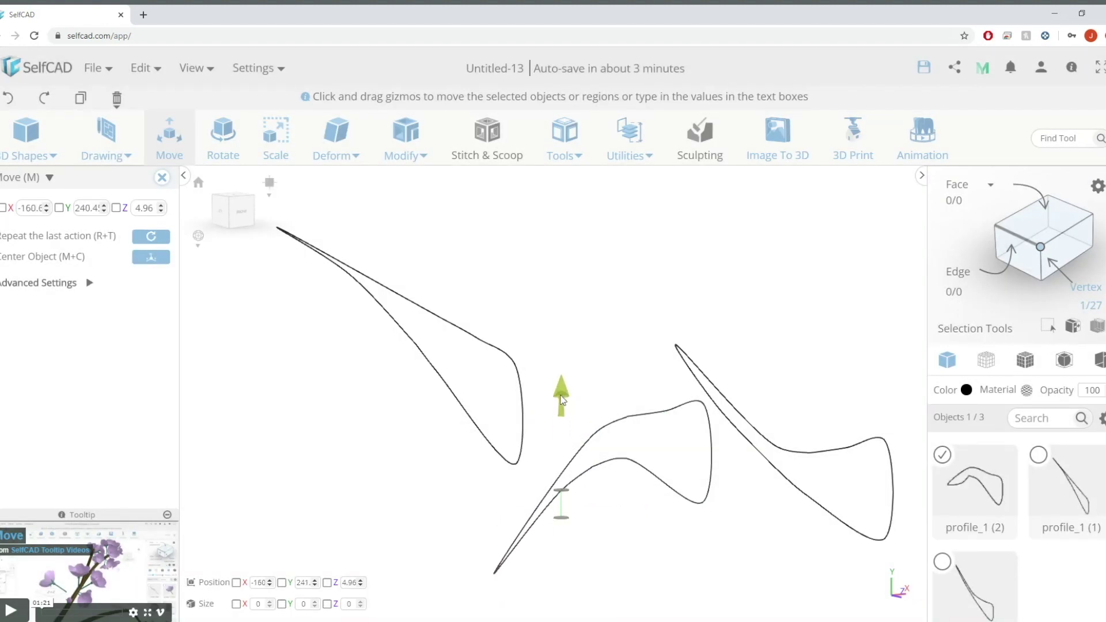
# Select all three profiles and loft them into one sweeping mesh, saving the result.
pyautogui.scroll(-5, 634, 489)
pyautogui.moveTo(631, 485); pyautogui.dragTo(620, 485, button='right')
pyautogui.click(263, 337)
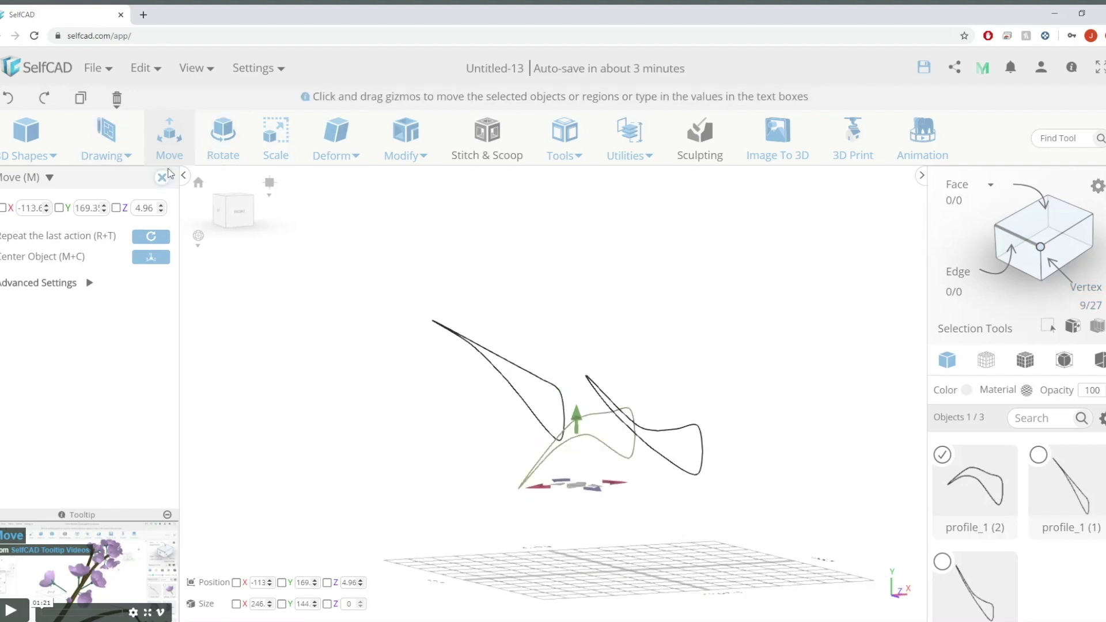
pyautogui.click(802, 395)
pyautogui.hotkey('ctrl', 'a')
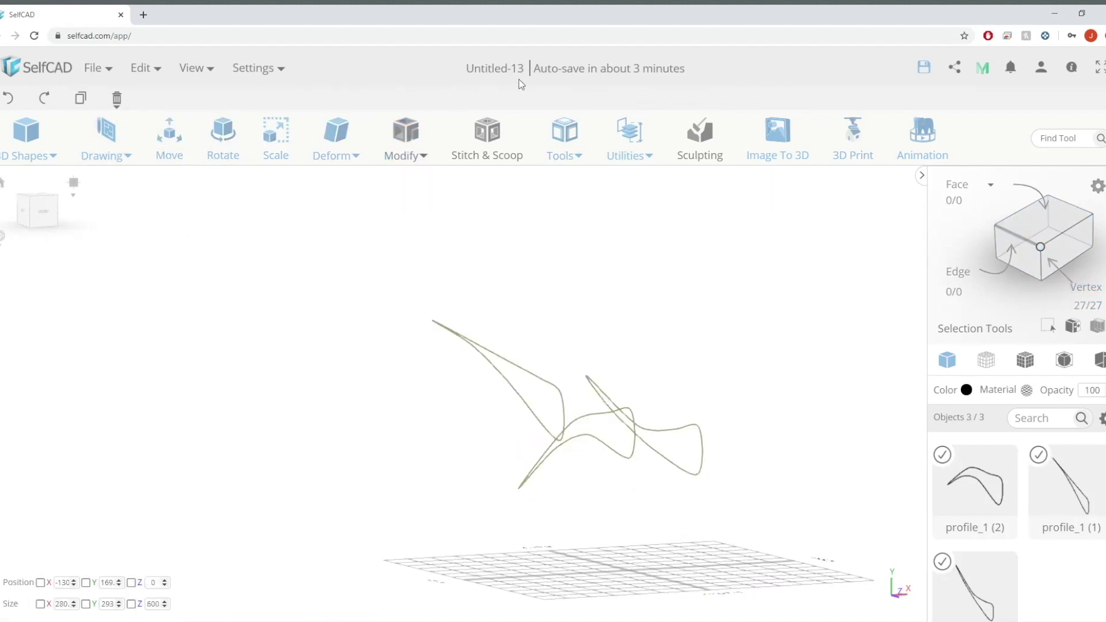
pyautogui.click(565, 141)
pyautogui.click(607, 313)
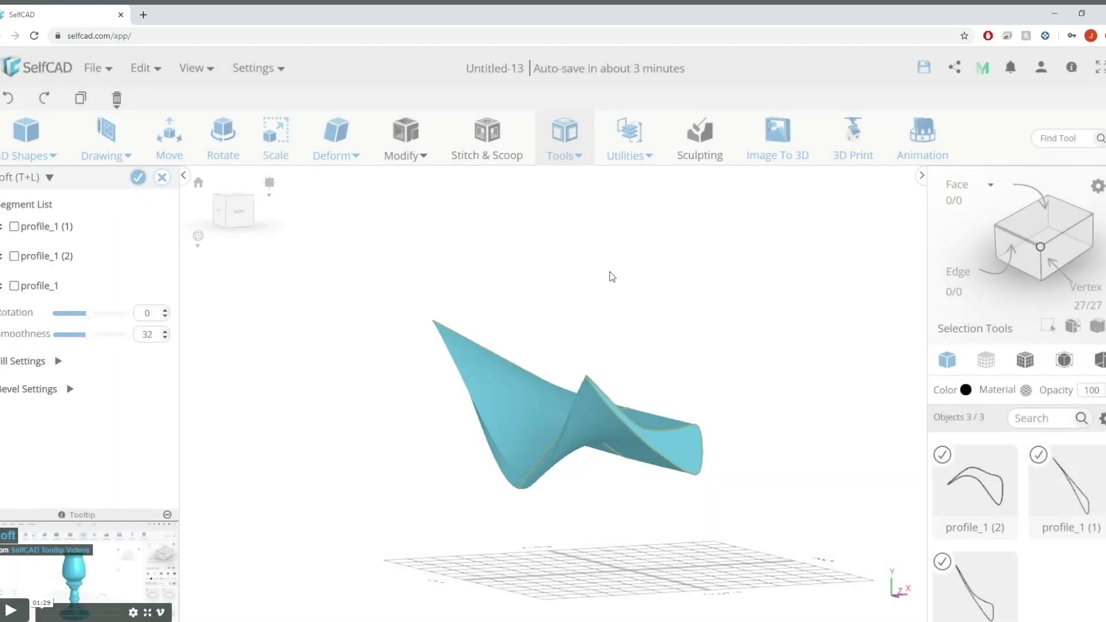
pyautogui.moveTo(696, 416); pyautogui.dragTo(807, 314, button='right')
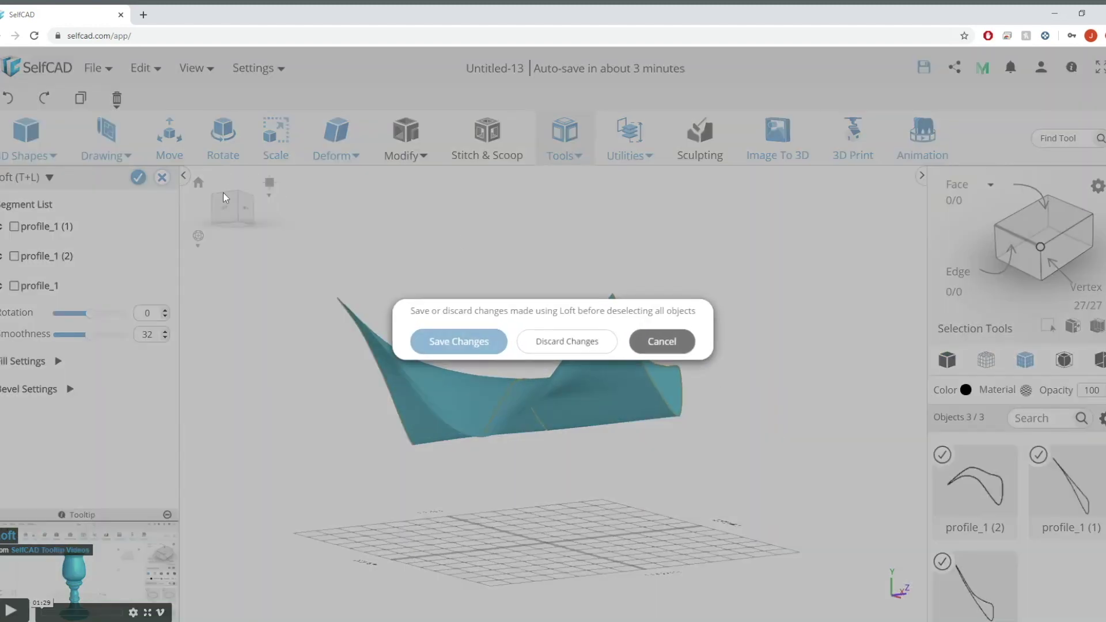
pyautogui.click(781, 434)
pyautogui.click(433, 335)
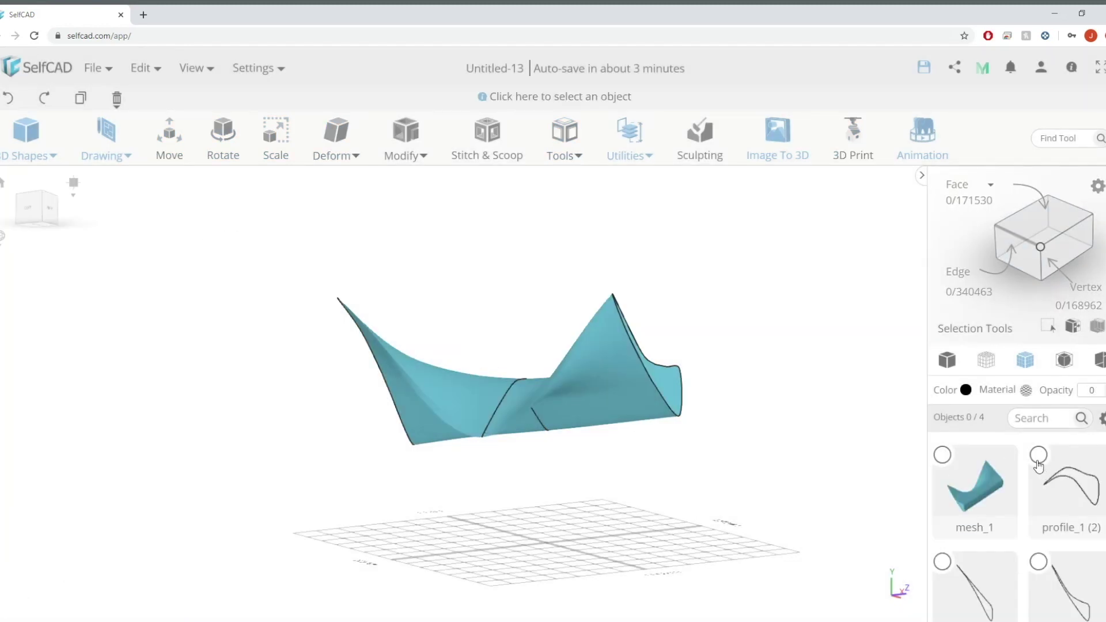
# Delete the three profile curves and keep only the lofted mesh.
pyautogui.click(1038, 455)
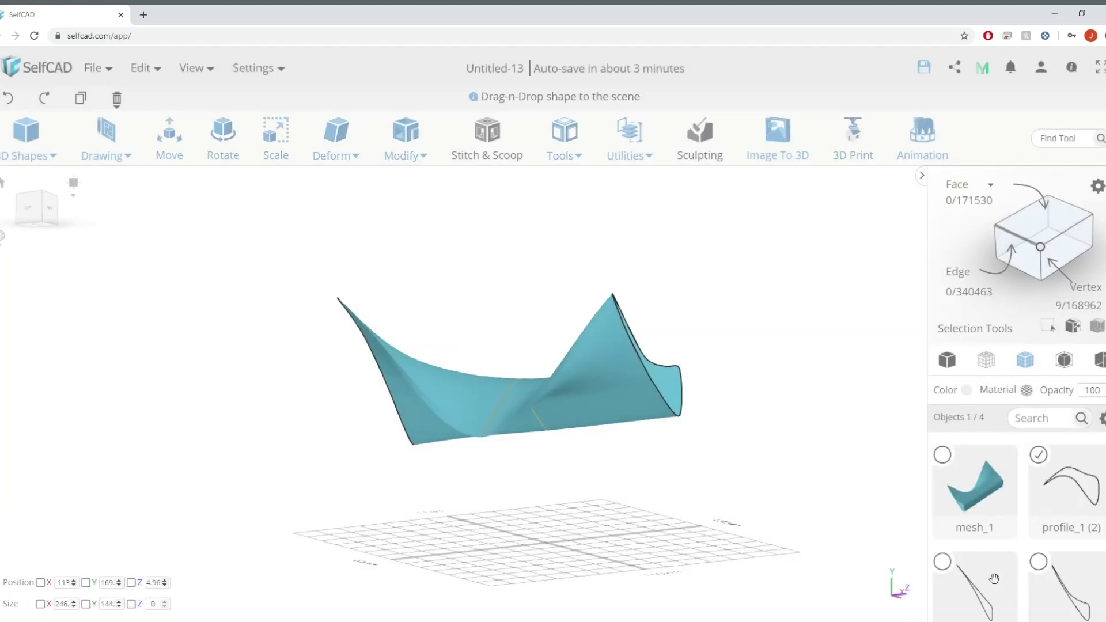
pyautogui.click(942, 562)
pyautogui.click(1038, 561)
pyautogui.click(1101, 418)
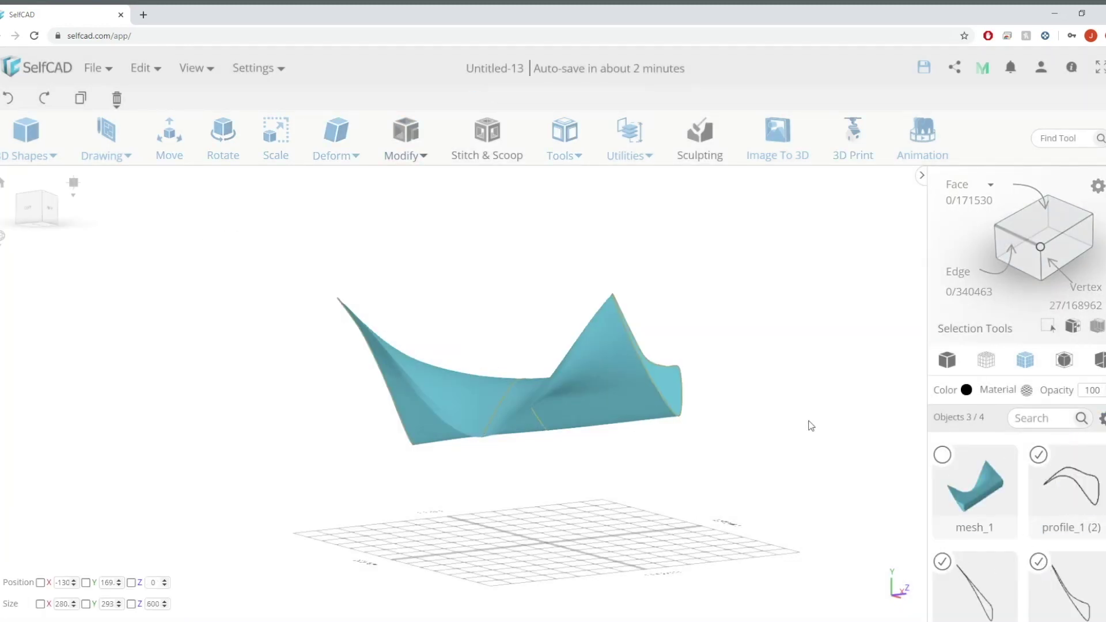
pyautogui.press('Delete')
pyautogui.click(515, 420)
pyautogui.moveTo(636, 447); pyautogui.dragTo(716, 506)
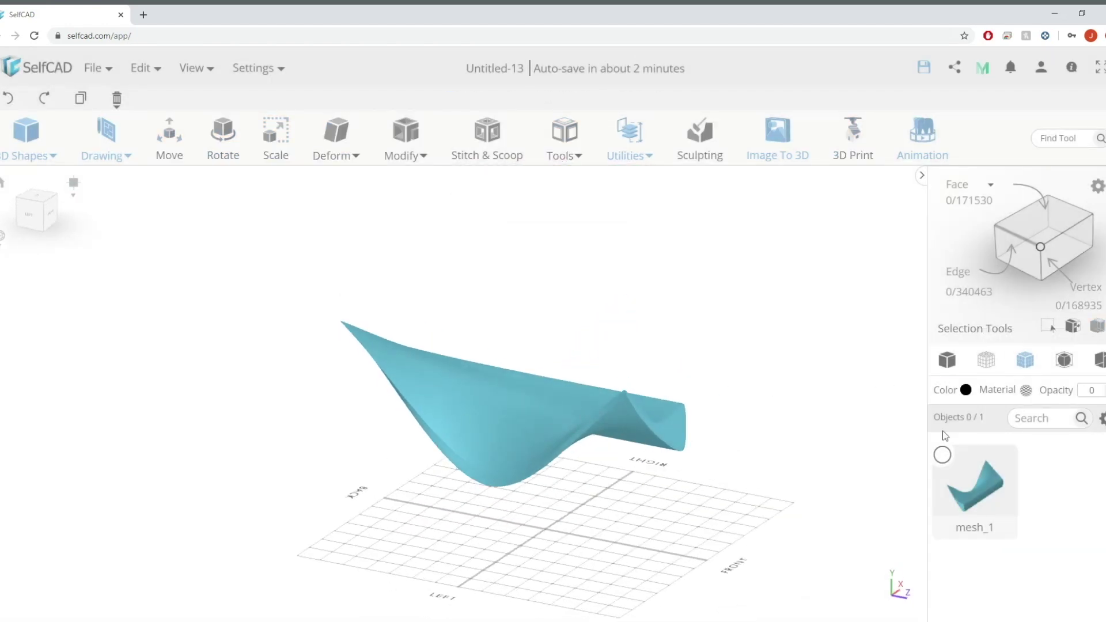
# Select the lofted mesh, display its wireframe and examine its surface and end faces from several sides.
pyautogui.click(567, 409)
pyautogui.scroll(5, 567, 409)
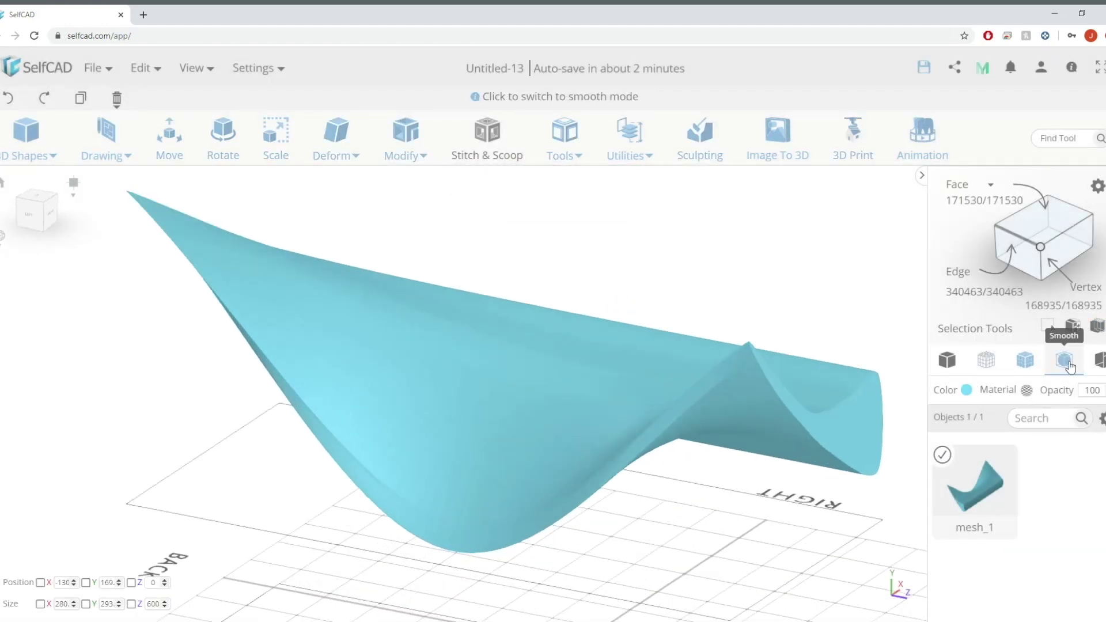
pyautogui.click(986, 361)
pyautogui.moveTo(573, 279); pyautogui.dragTo(743, 276)
pyautogui.scroll(5, 374, 324)
pyautogui.click(1031, 364)
pyautogui.scroll(-5, 620, 457)
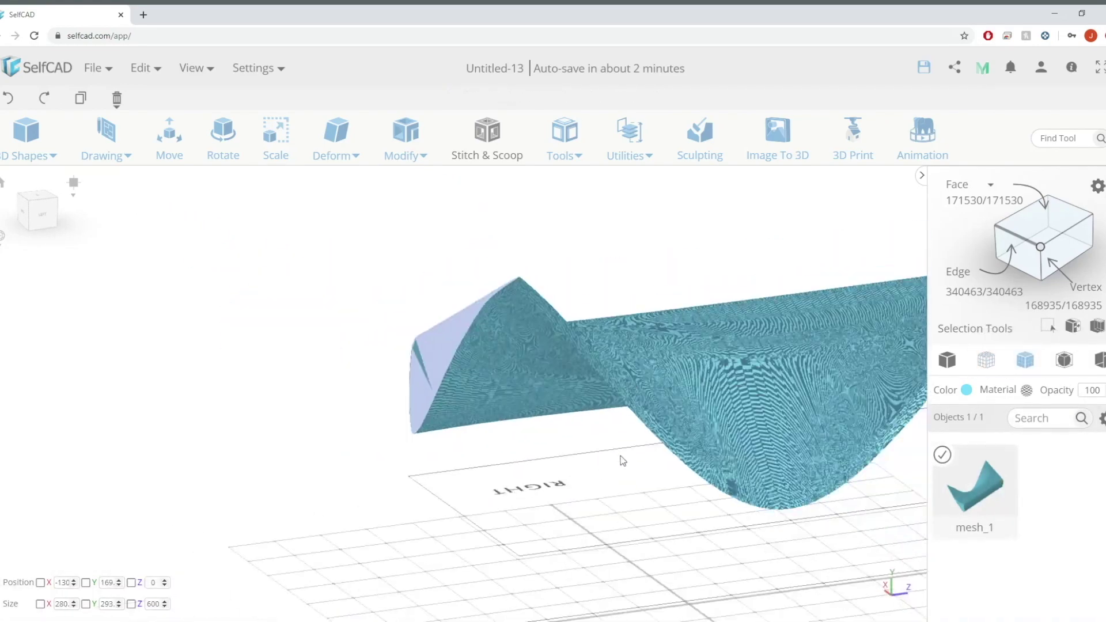
pyautogui.moveTo(622, 461); pyautogui.dragTo(401, 297)
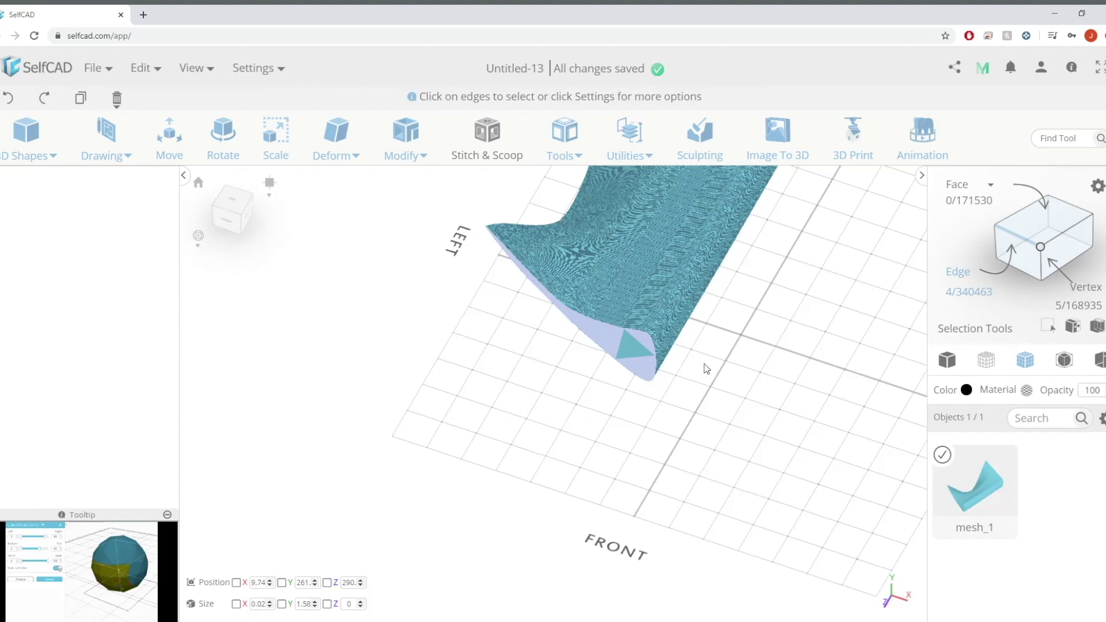
pyautogui.moveTo(706, 369); pyautogui.dragTo(708, 380)
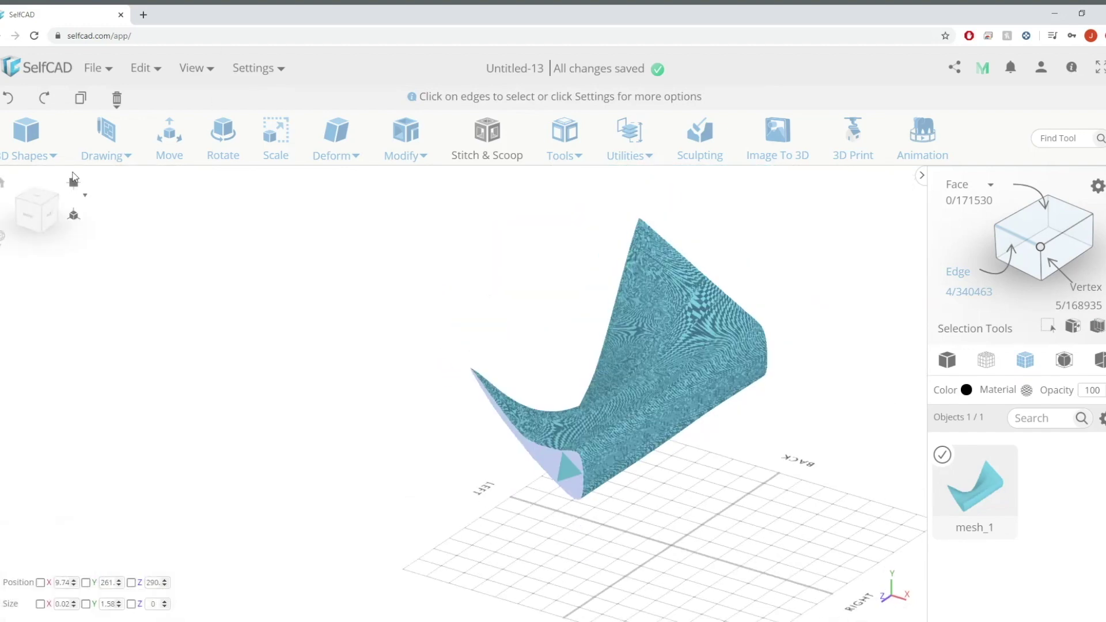
# Start a cube and size it as a thin slab with width 200, height 200 and depth 5.
pyautogui.click(29, 141)
pyautogui.click(582, 333)
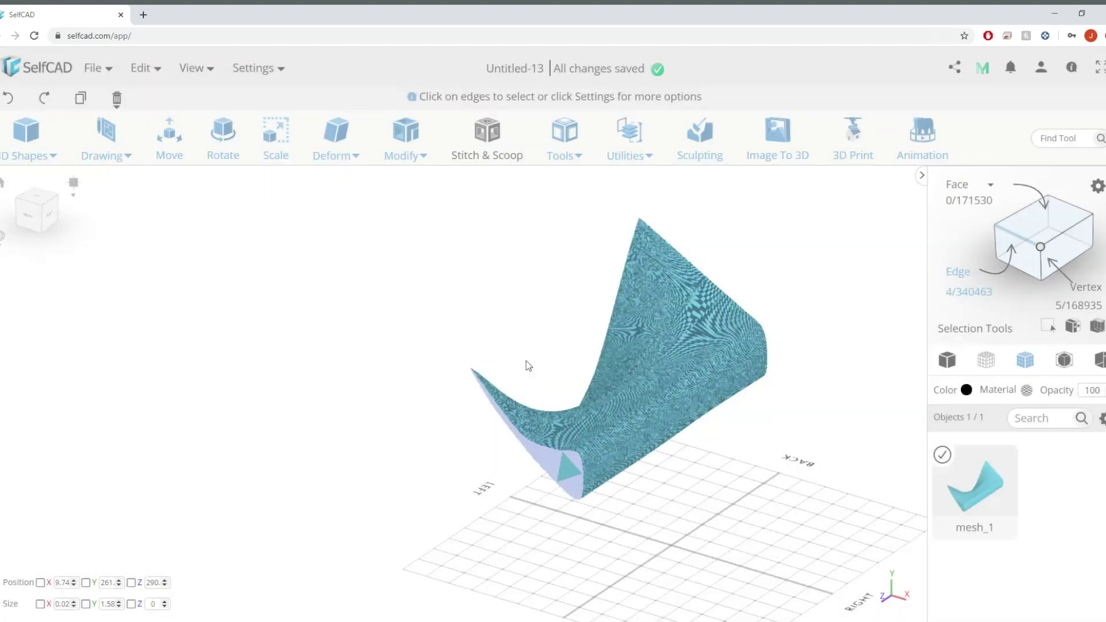
pyautogui.moveTo(69, 231); pyautogui.dragTo(223, 232)
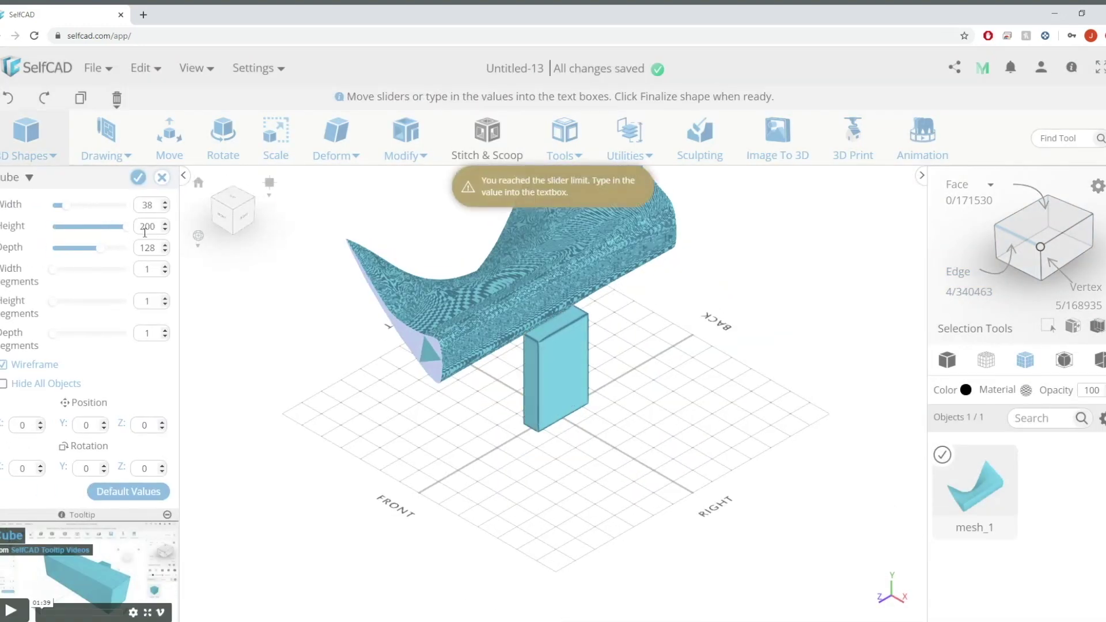
pyautogui.moveTo(97, 249); pyautogui.dragTo(58, 260)
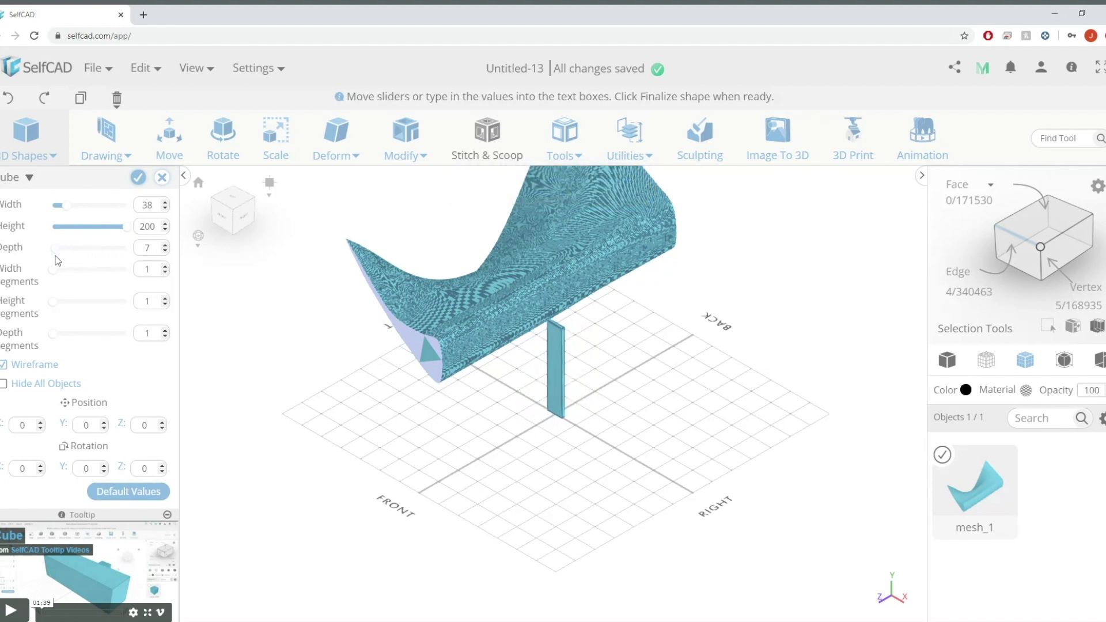
pyautogui.write('5')
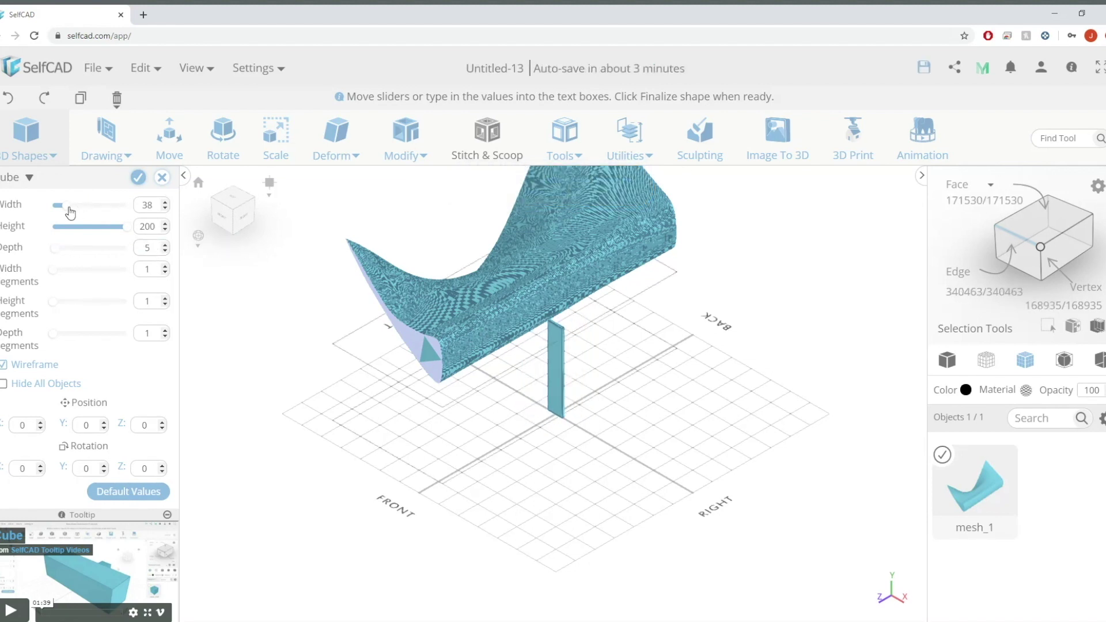
pyautogui.moveTo(68, 206); pyautogui.dragTo(239, 217)
pyautogui.moveTo(636, 344); pyautogui.dragTo(646, 376, button='right')
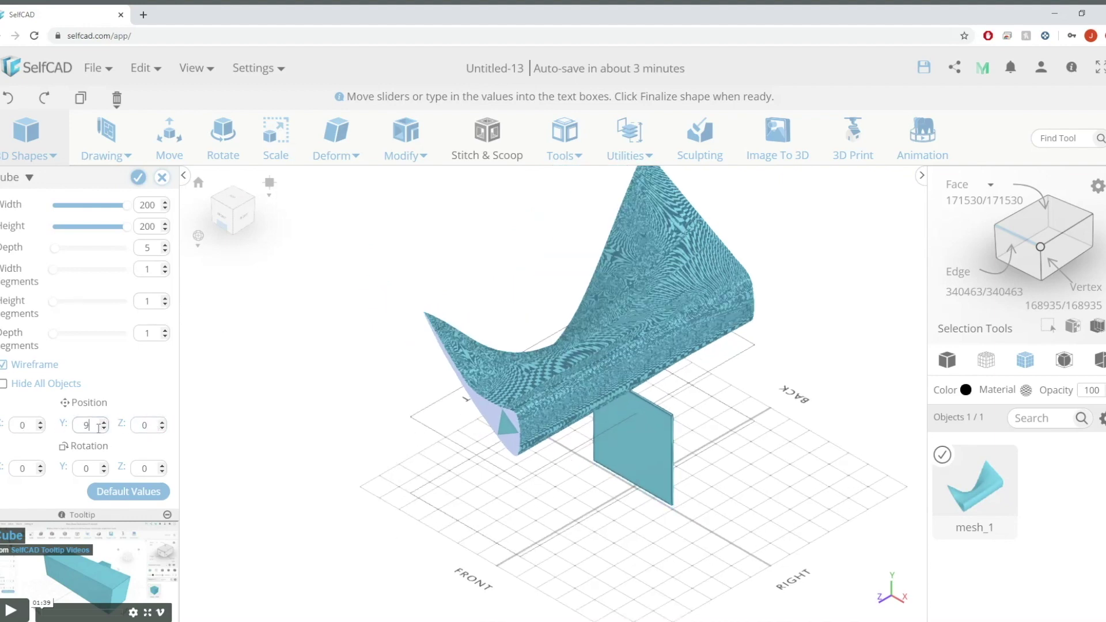
# Try Y positions of 20 and 300 for the thin slab.
pyautogui.moveTo(679, 414); pyautogui.dragTo(680, 415, button='right')
pyautogui.click(645, 430)
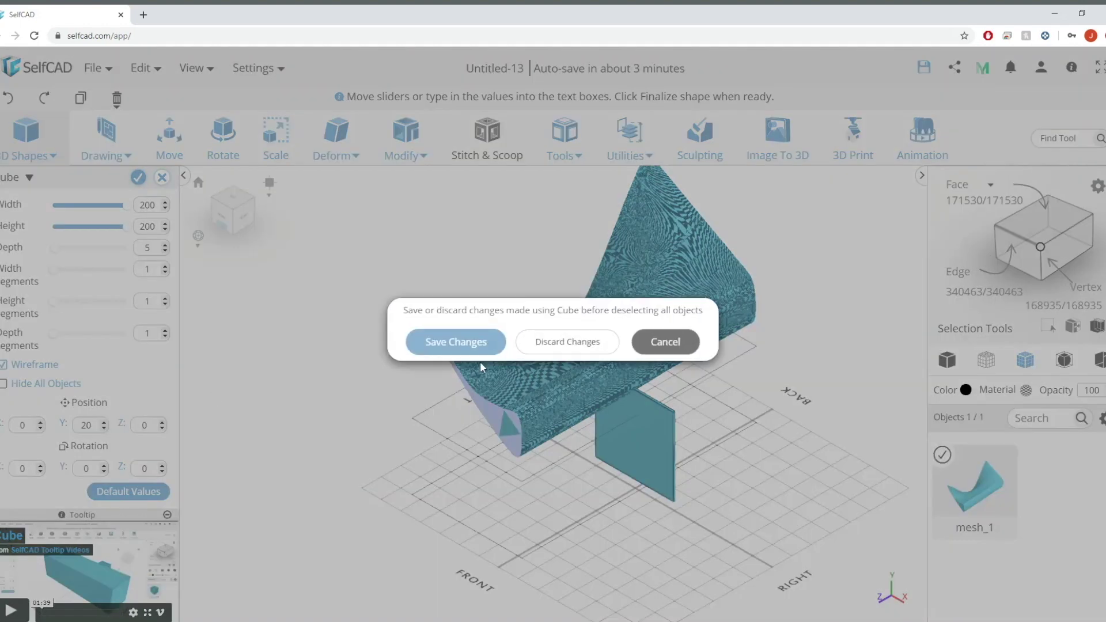
pyautogui.click(667, 342)
pyautogui.scroll(-3, 678, 505)
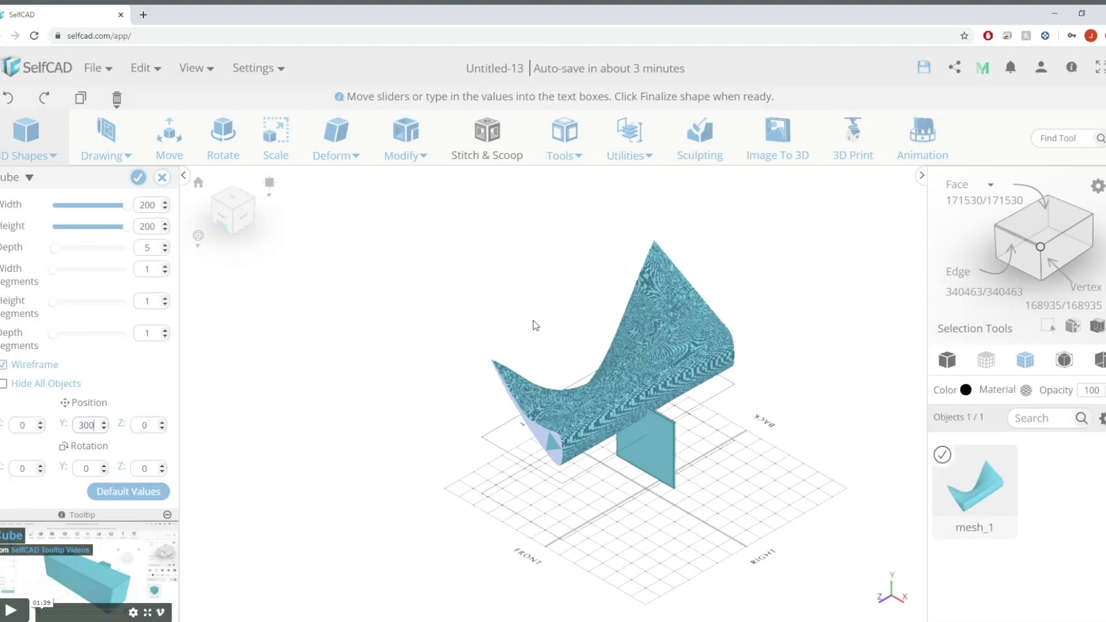
pyautogui.click(533, 321)
pyautogui.click(659, 349)
# Set the slab's Y position to 200 and save it as a finished object.
pyautogui.doubleClick(98, 426)
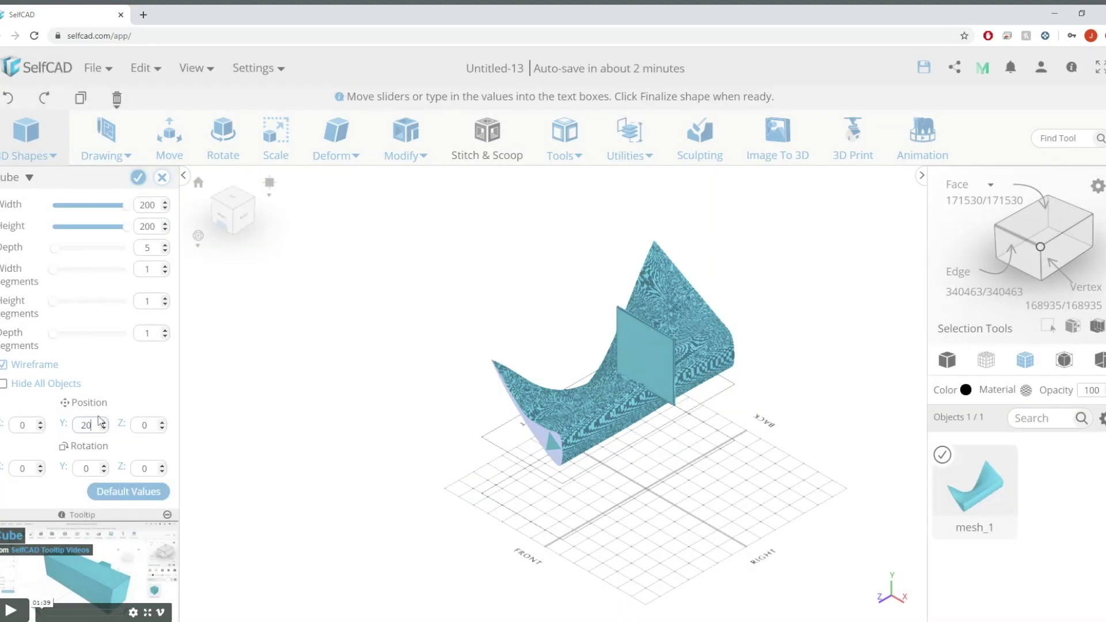
pyautogui.write('20')
pyautogui.press('Return')
pyautogui.click(434, 393)
pyautogui.click(457, 340)
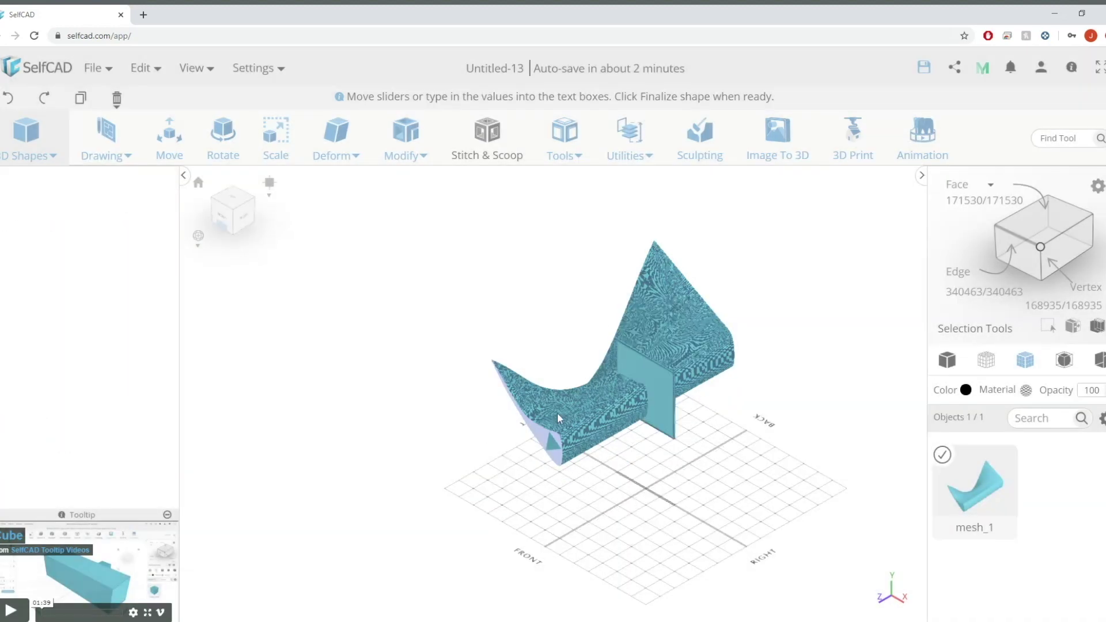
# Scale the slab to about 391 wide and 259 high so that it extends beyond the mesh's cross-section.
pyautogui.click(306, 151)
pyautogui.click(948, 462)
pyautogui.press('s')
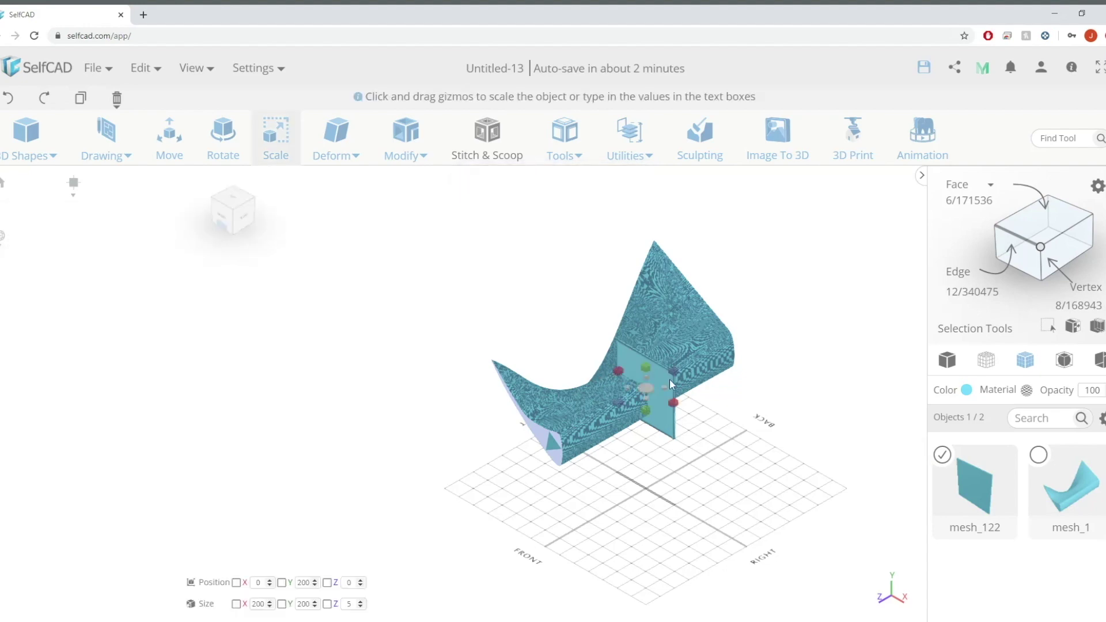
pyautogui.moveTo(616, 407); pyautogui.dragTo(616, 402)
pyautogui.scroll(4, 593, 402)
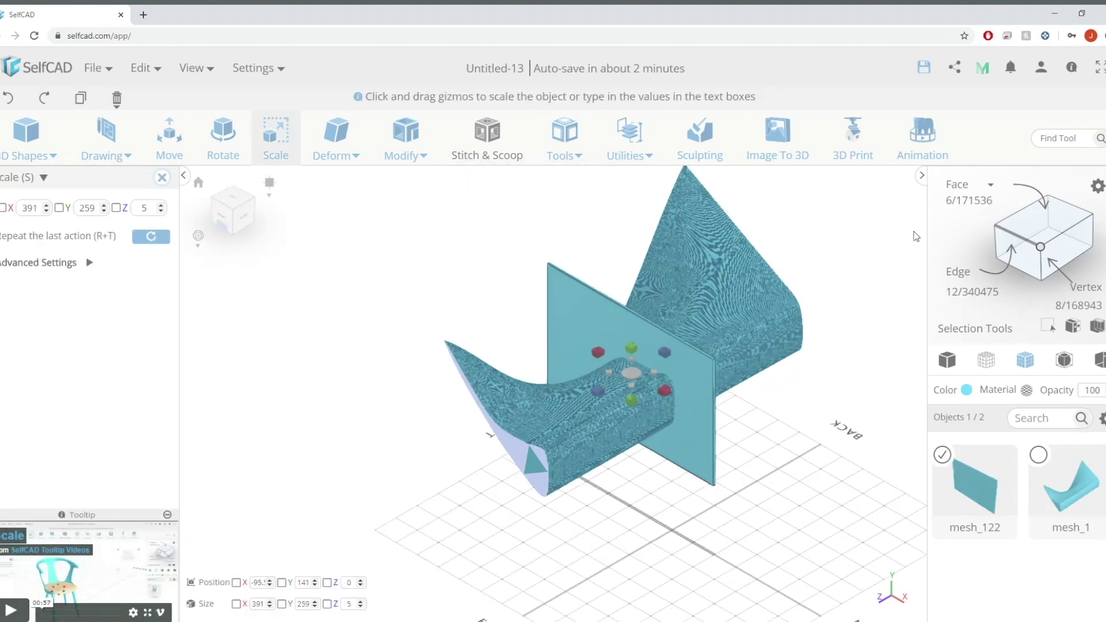
# View the model from the right and snap the slab onto the lofted mesh's front end at about Z 300.
pyautogui.click(233, 214)
pyautogui.scroll(5, 576, 406)
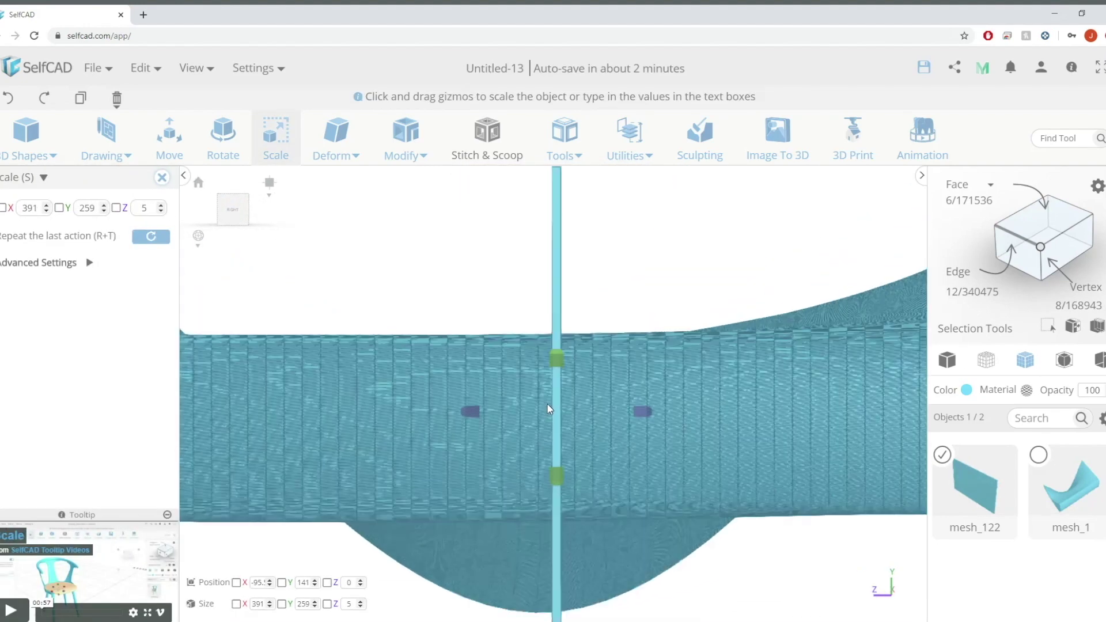
pyautogui.moveTo(629, 147)
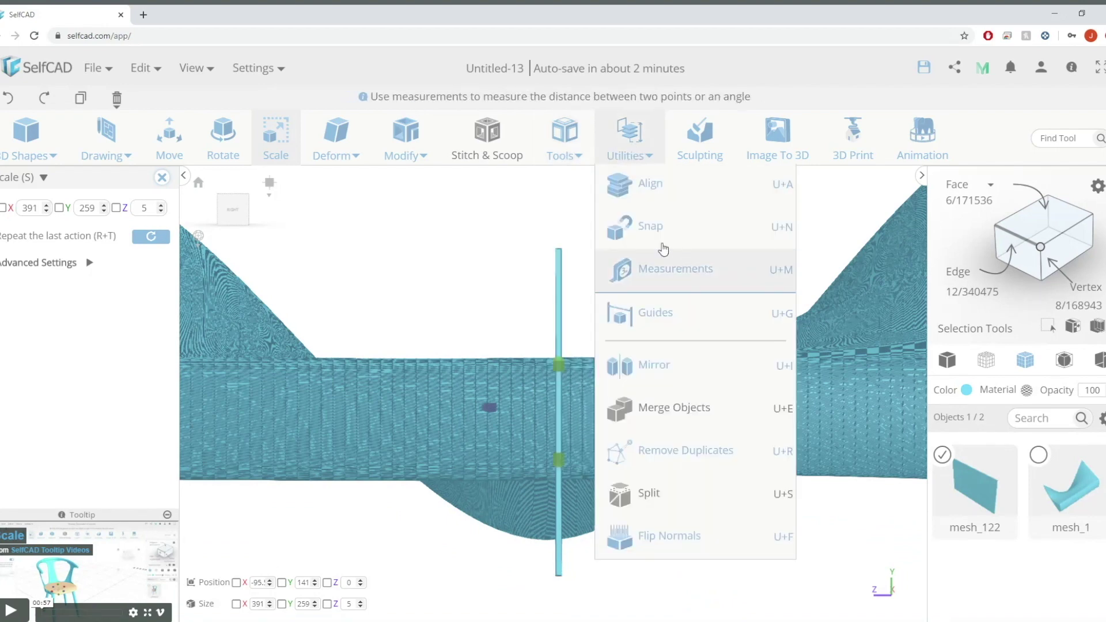
pyautogui.click(640, 222)
pyautogui.scroll(-4, 406, 383)
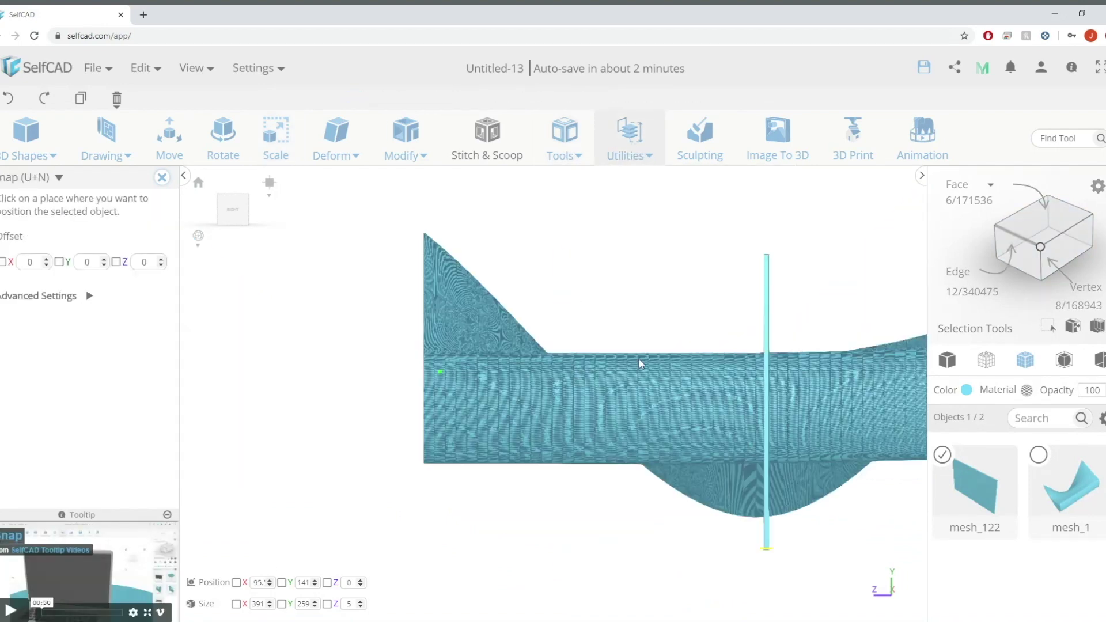
pyautogui.click(482, 390)
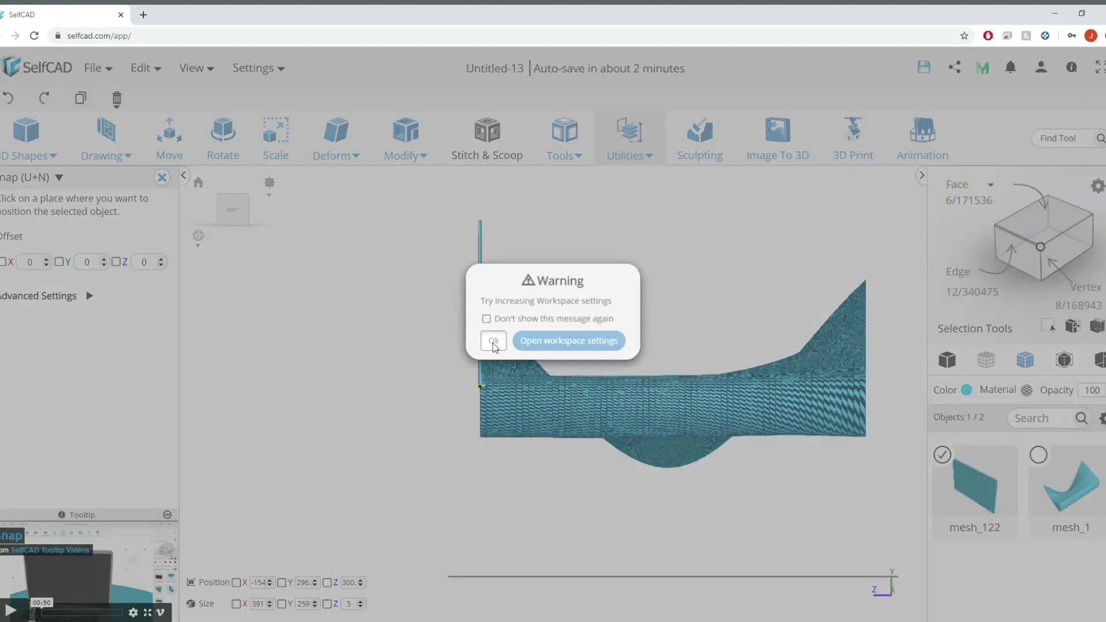
pyautogui.click(493, 339)
# Stretch the slab downward to a height of about 368 so that it reaches below the lofted mesh.
pyautogui.scroll(5, 451, 403)
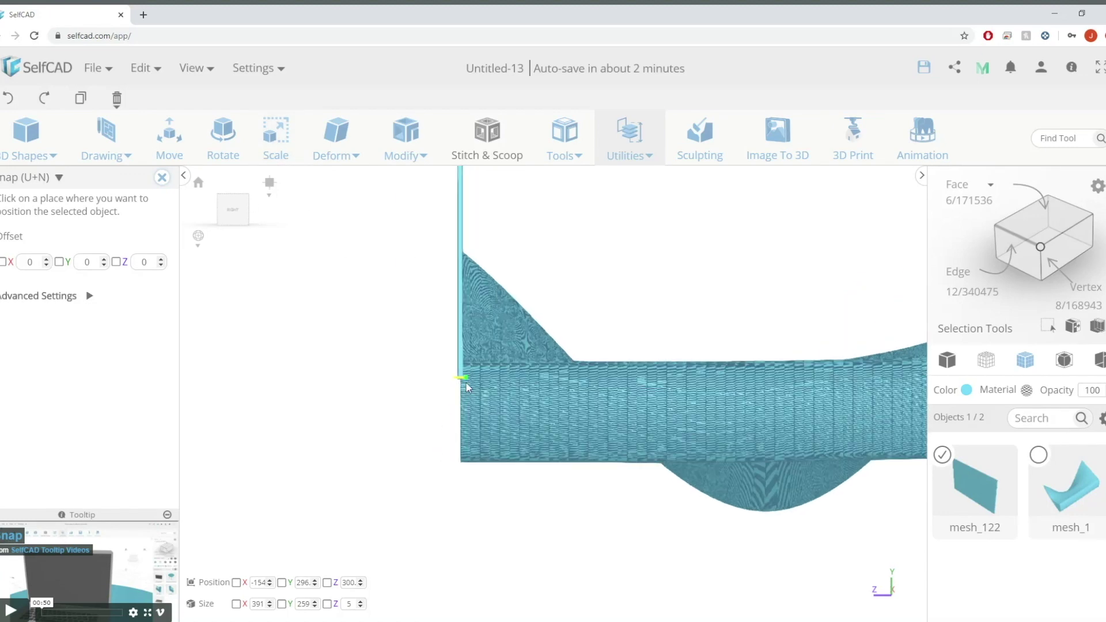
pyautogui.press('s')
pyautogui.moveTo(447, 246); pyautogui.dragTo(465, 378)
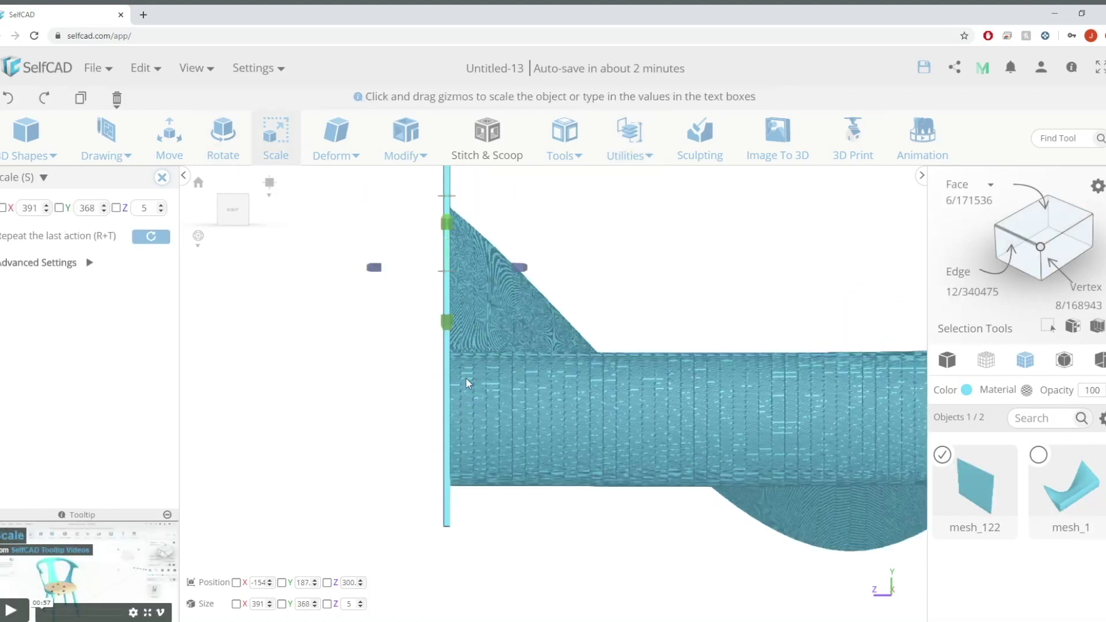
pyautogui.scroll(-4, 372, 268)
pyautogui.moveTo(622, 262); pyautogui.dragTo(632, 272, button='right')
pyautogui.moveTo(631, 278); pyautogui.dragTo(588, 292)
pyautogui.click(645, 156)
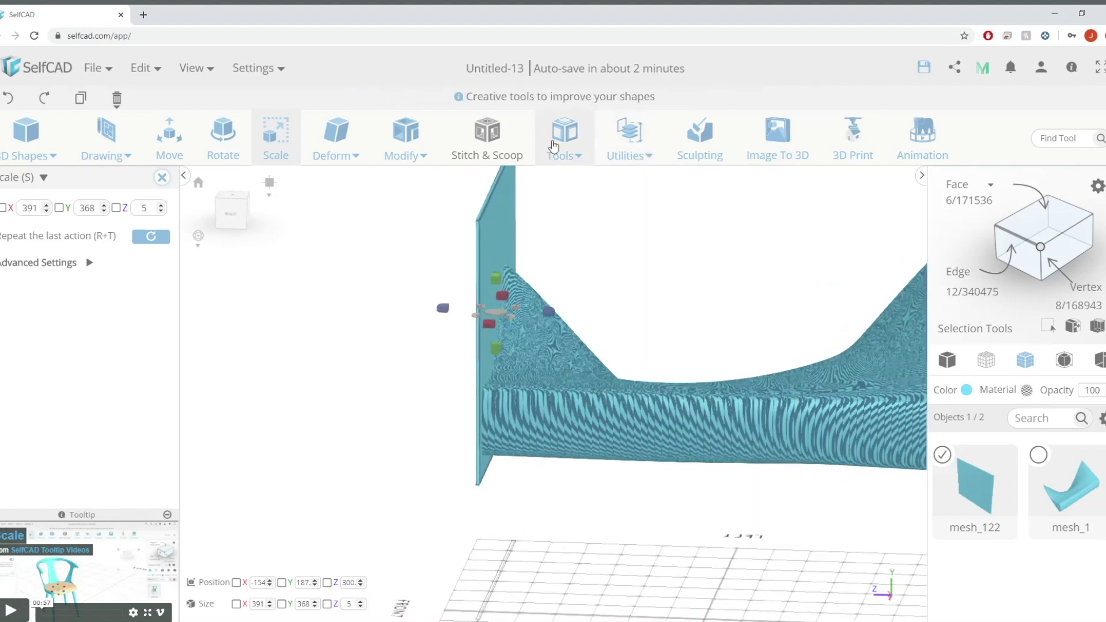
# Copy the slab along the lofted mesh with Copy Offsets, making 30 copies at a Z offset of 30.
pyautogui.click(563, 149)
pyautogui.click(561, 184)
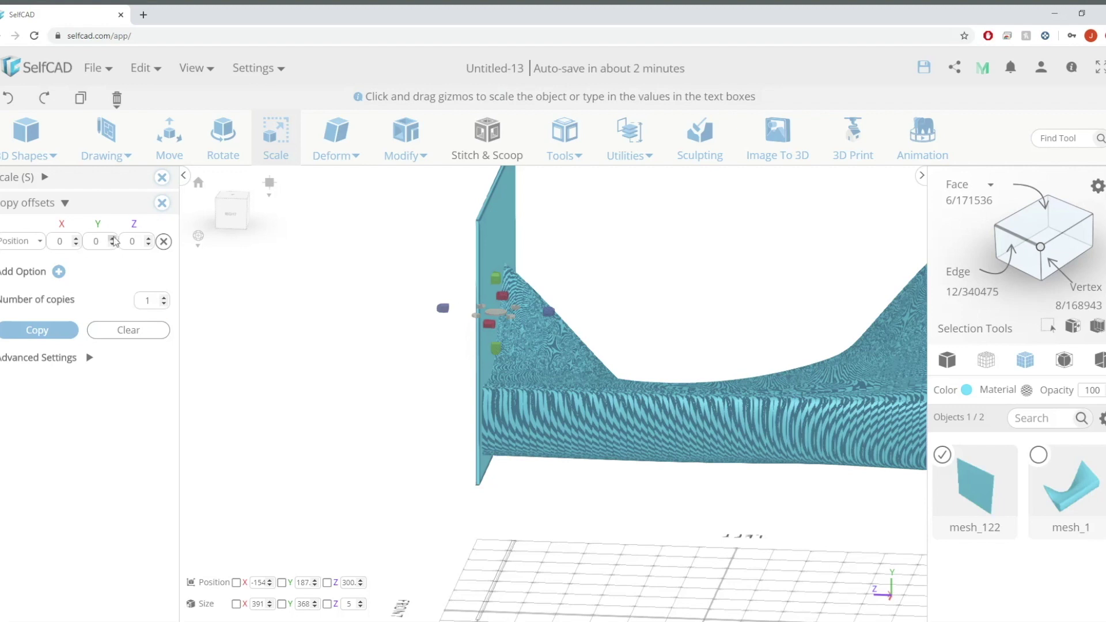
pyautogui.click(163, 298)
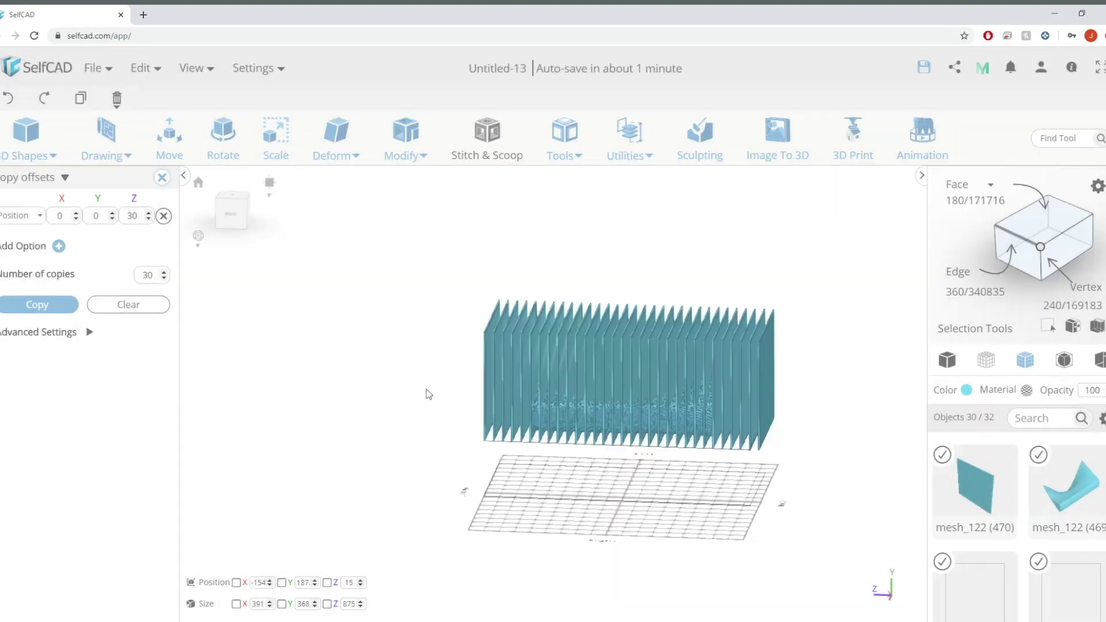
pyautogui.moveTo(833, 440); pyautogui.dragTo(851, 456)
pyautogui.scroll(6, 679, 450)
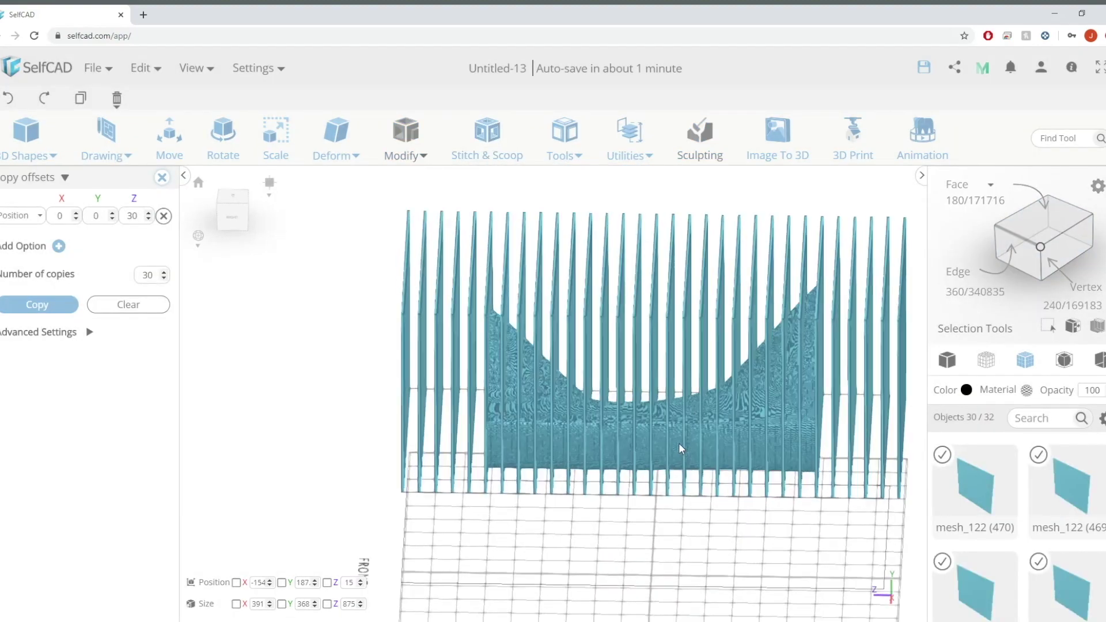
pyautogui.moveTo(575, 544); pyautogui.dragTo(593, 541)
pyautogui.scroll(-3, 242, 316)
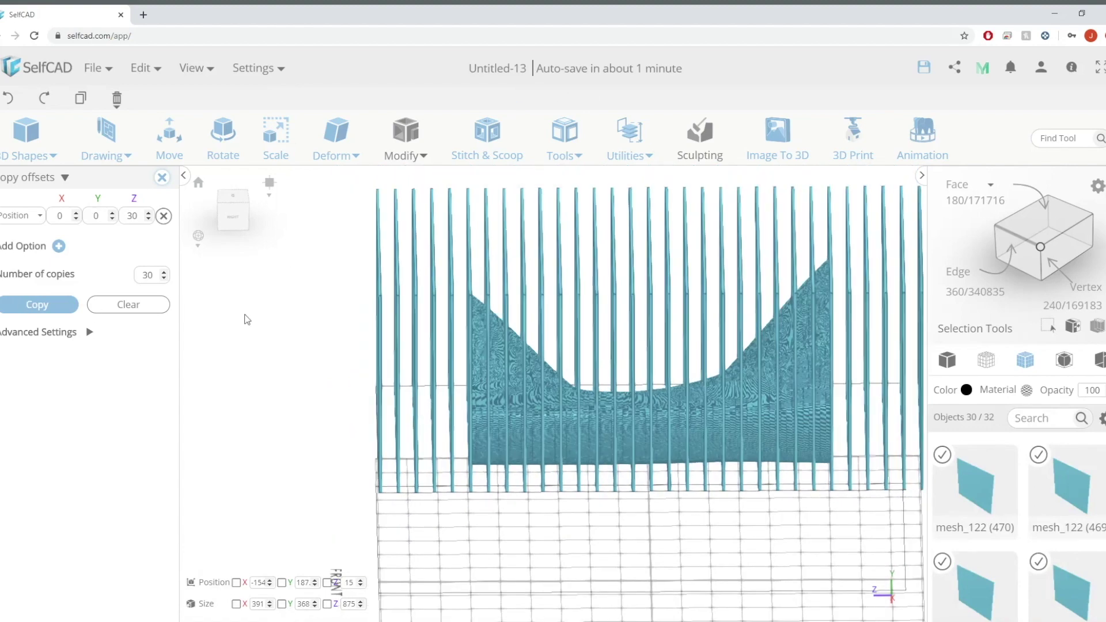
pyautogui.moveTo(243, 316); pyautogui.dragTo(241, 322)
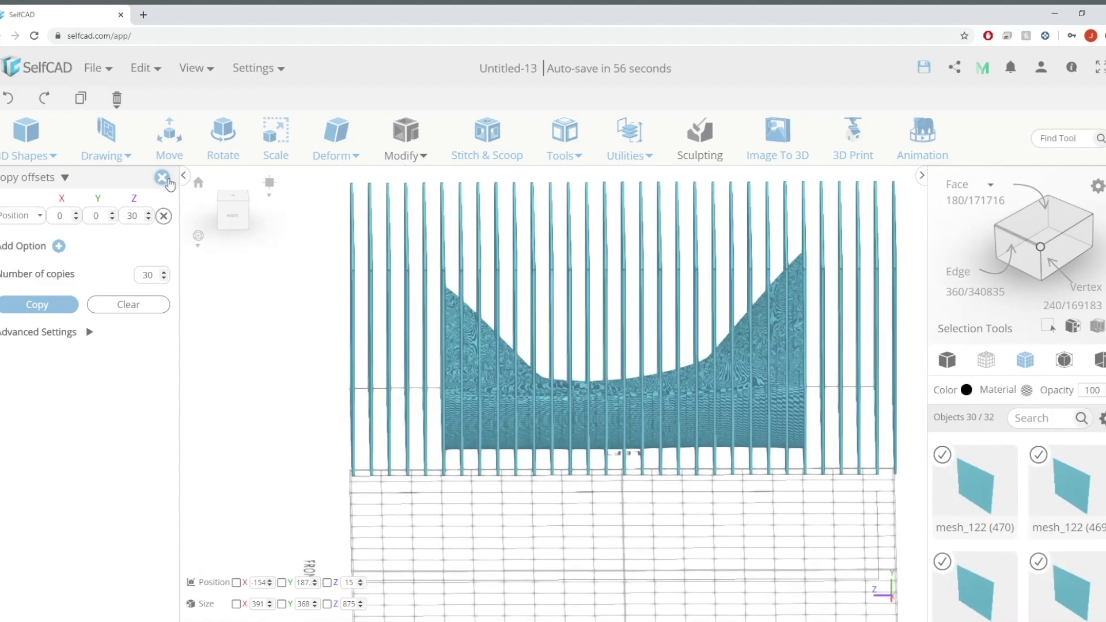
pyautogui.click(162, 177)
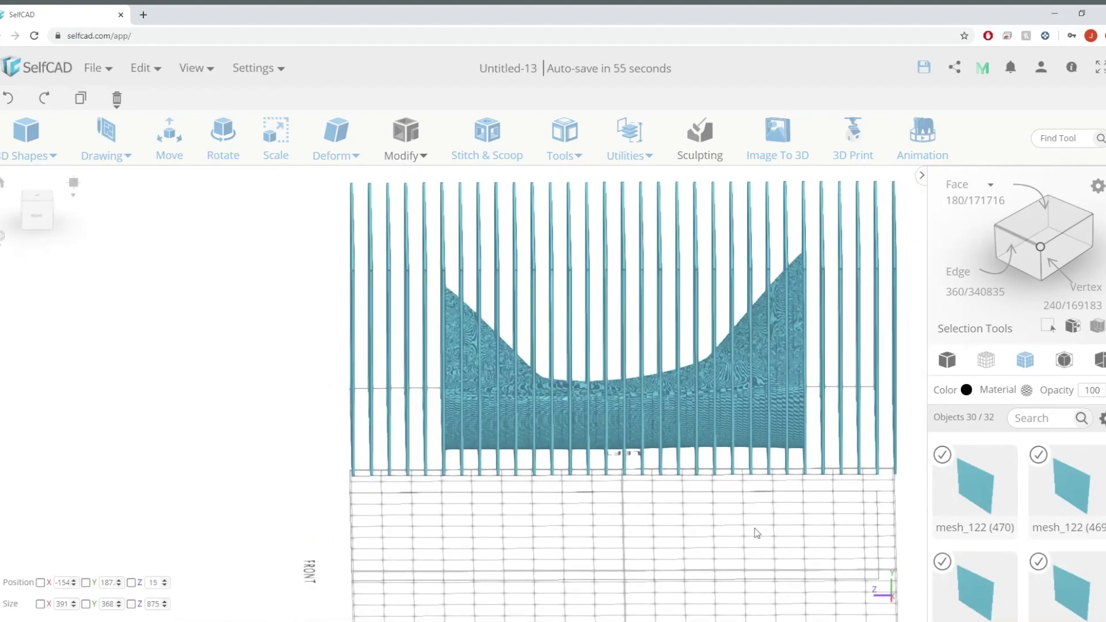
# Merge the slab copies into one object, delete the remaining single slab, and select both remaining objects.
pyautogui.click(628, 151)
pyautogui.click(674, 406)
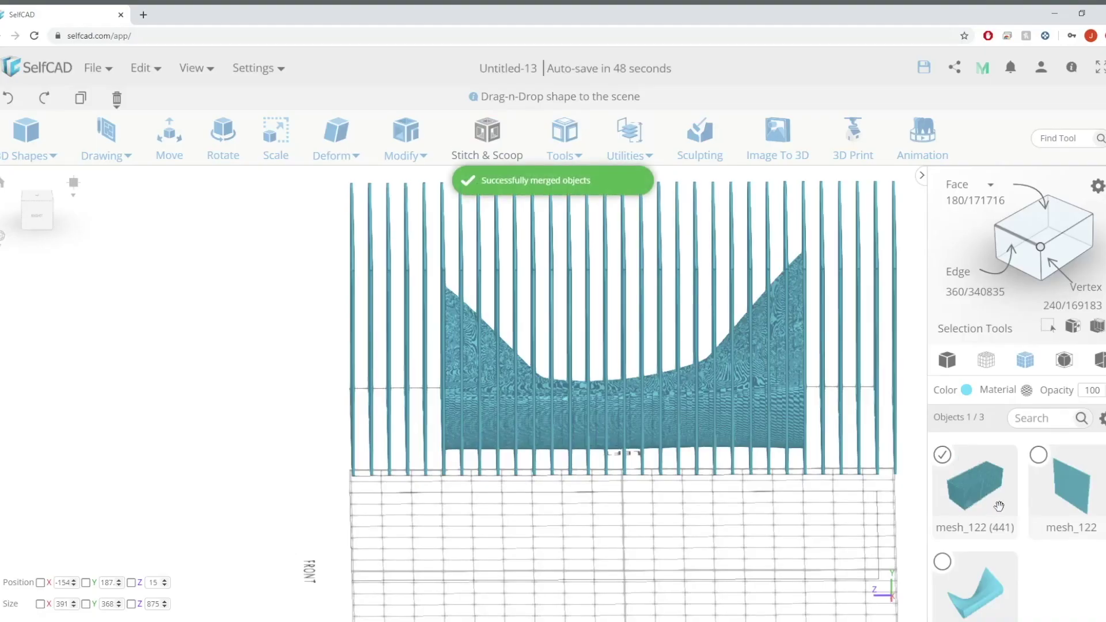
pyautogui.click(1029, 461)
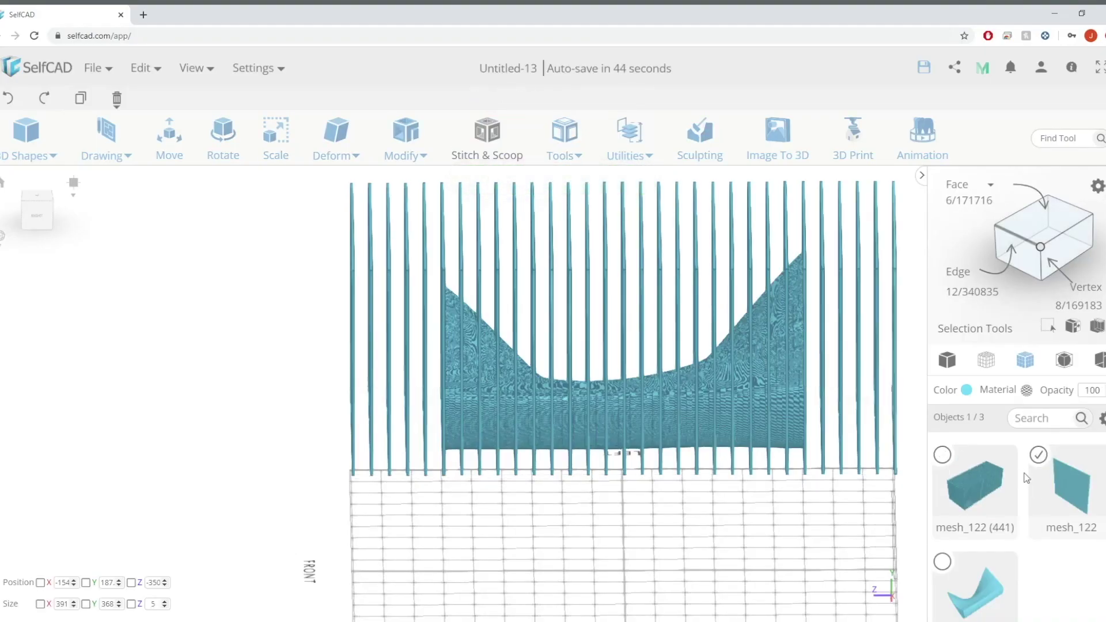
pyautogui.press('Delete')
pyautogui.click(508, 387)
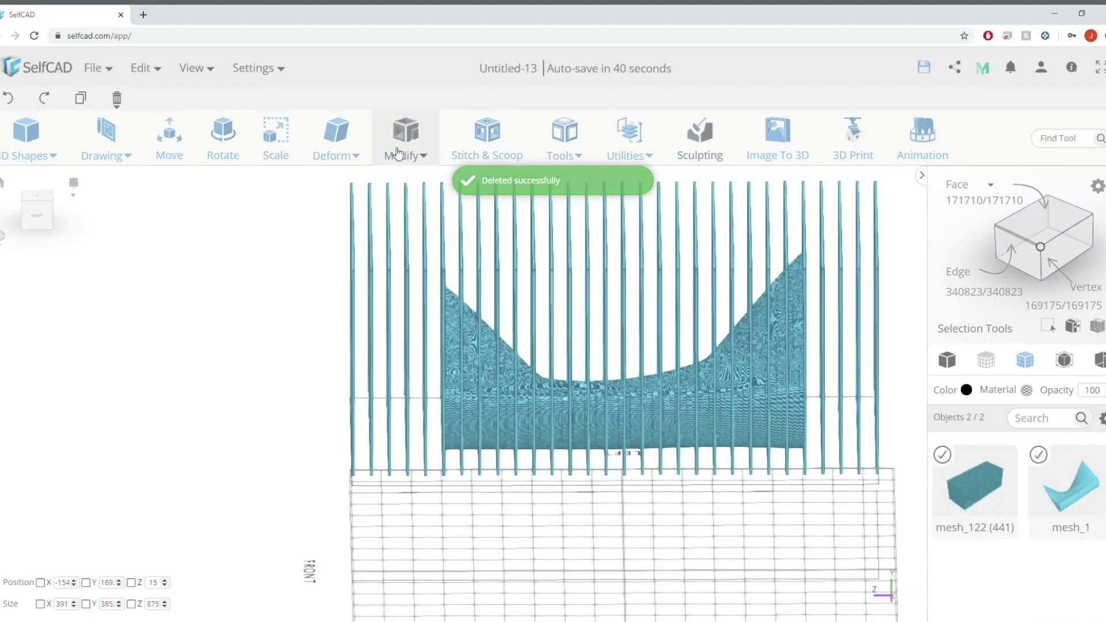
# Save a copy of the project under the name boolean 2.
pyautogui.click(485, 164)
pyautogui.click(86, 70)
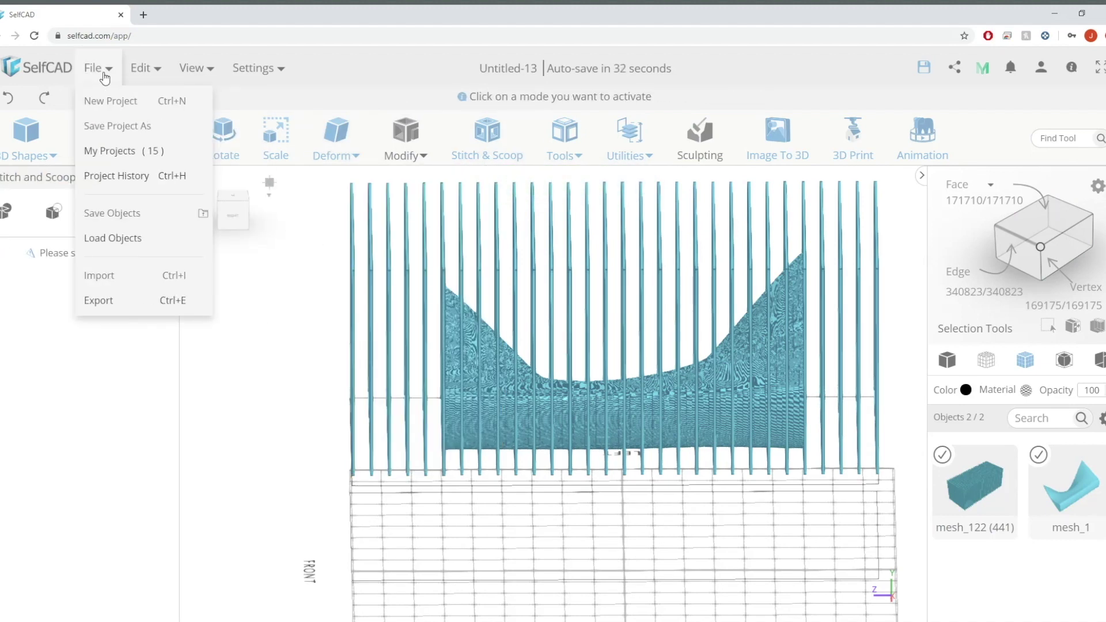
pyautogui.click(99, 72)
pyautogui.click(162, 177)
pyautogui.click(547, 369)
pyautogui.click(94, 68)
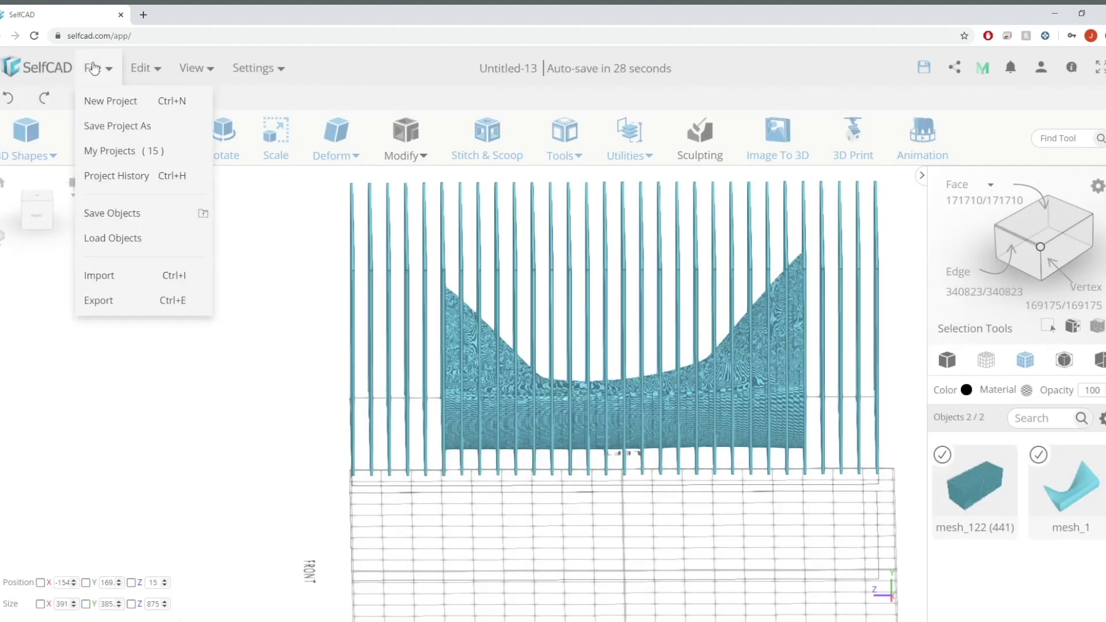
pyautogui.click(111, 121)
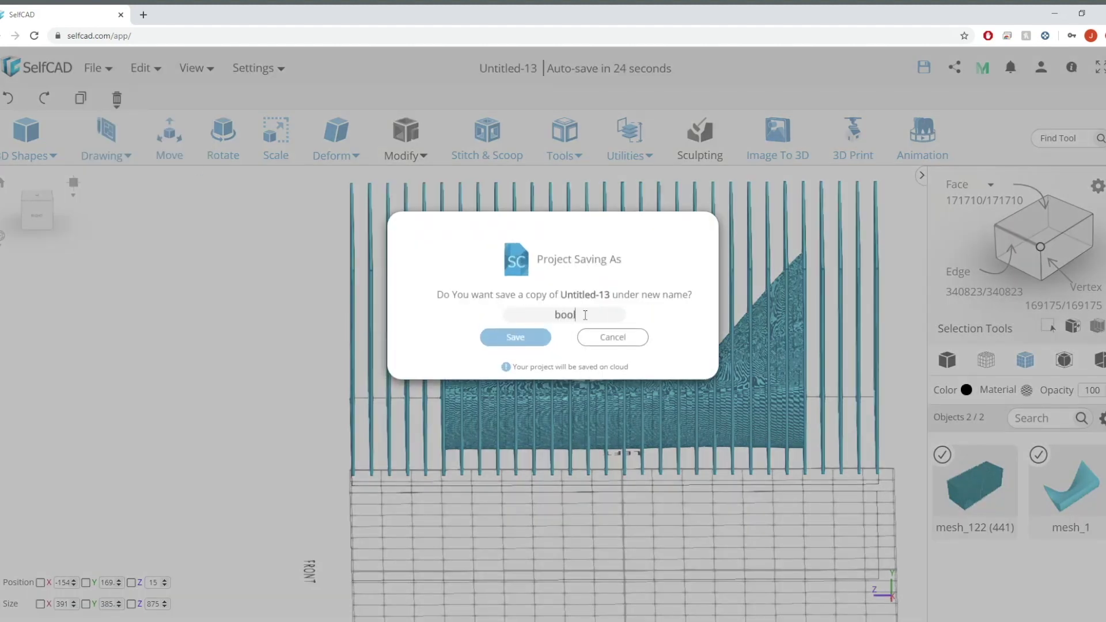
pyautogui.write('bool')
pyautogui.press('Return')
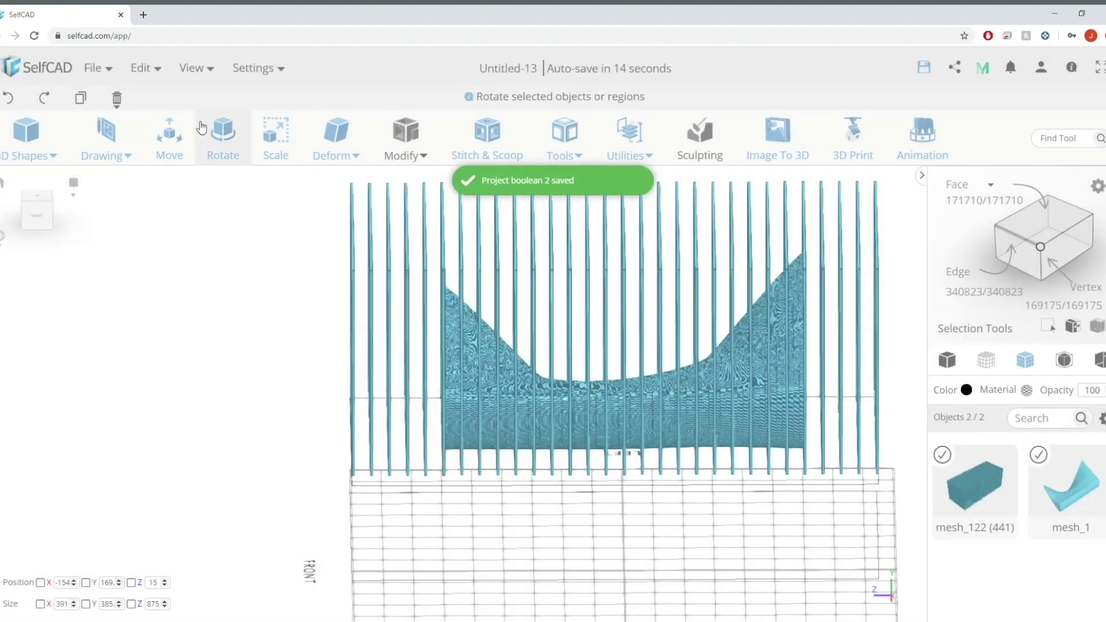
pyautogui.click(487, 131)
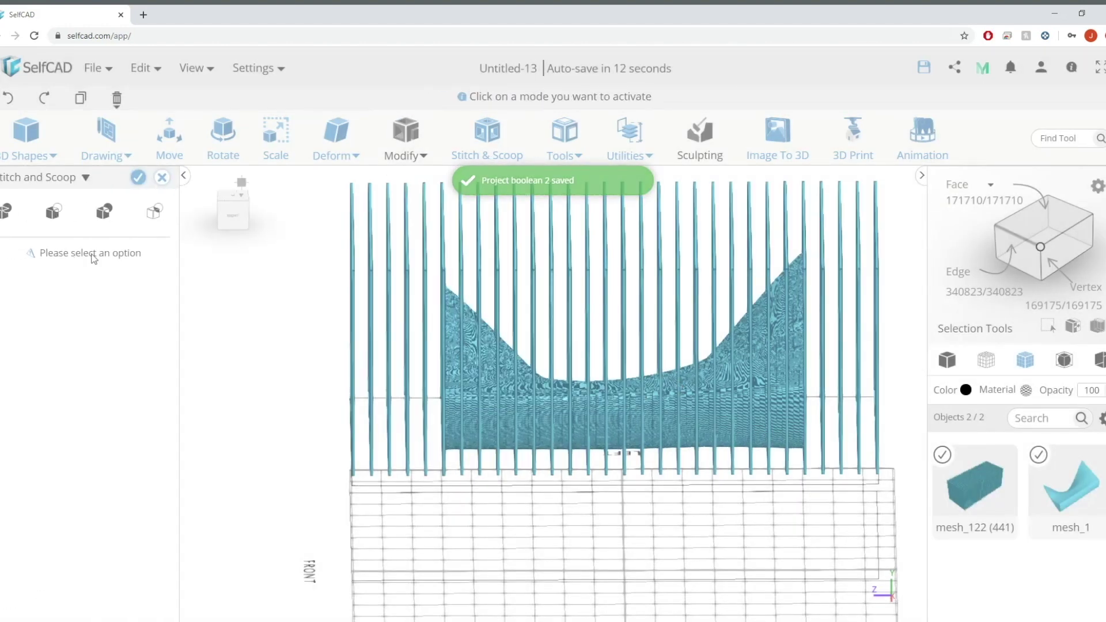
pyautogui.click(104, 211)
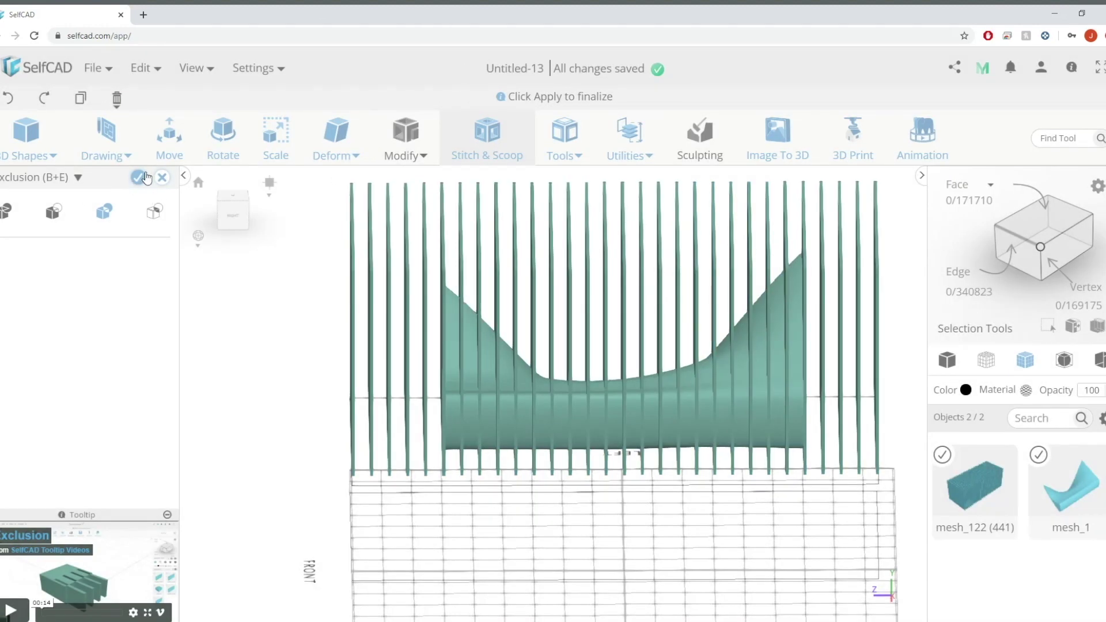
pyautogui.click(487, 138)
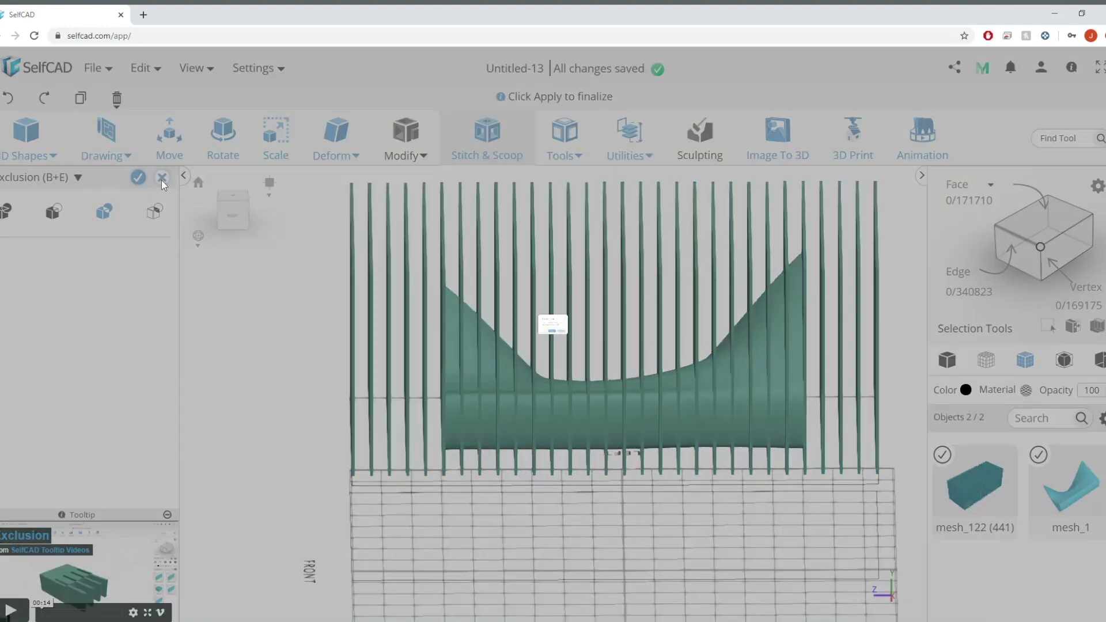
pyautogui.click(557, 311)
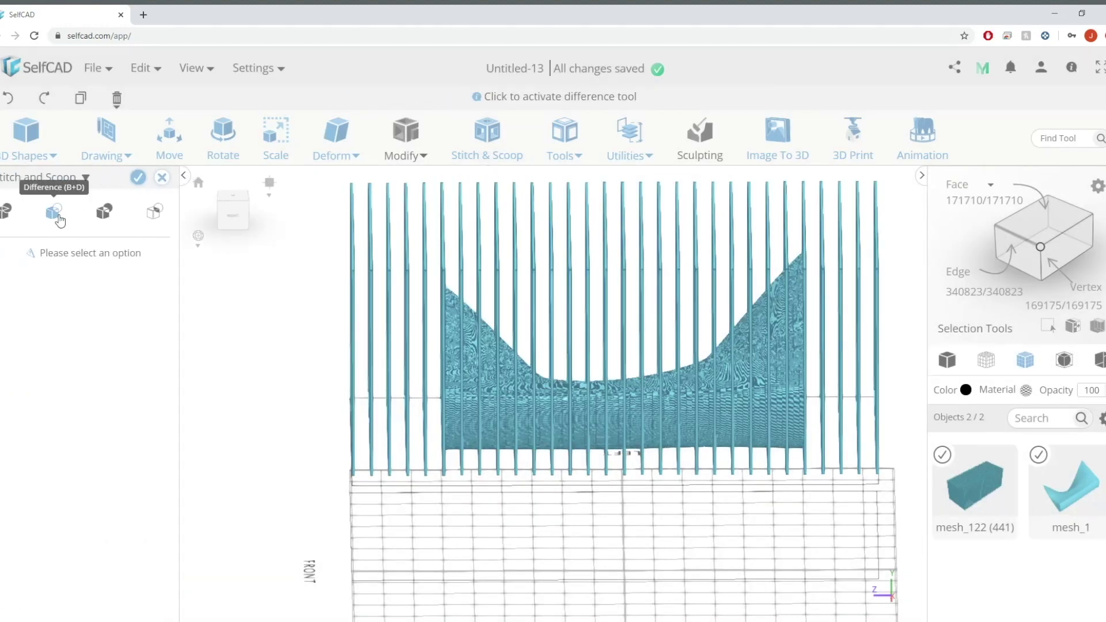
# Subtract the merged slabs from the lofted mesh using the Difference operation of Stitch & Scoop.
pyautogui.click(53, 211)
pyautogui.click(31, 273)
pyautogui.click(46, 291)
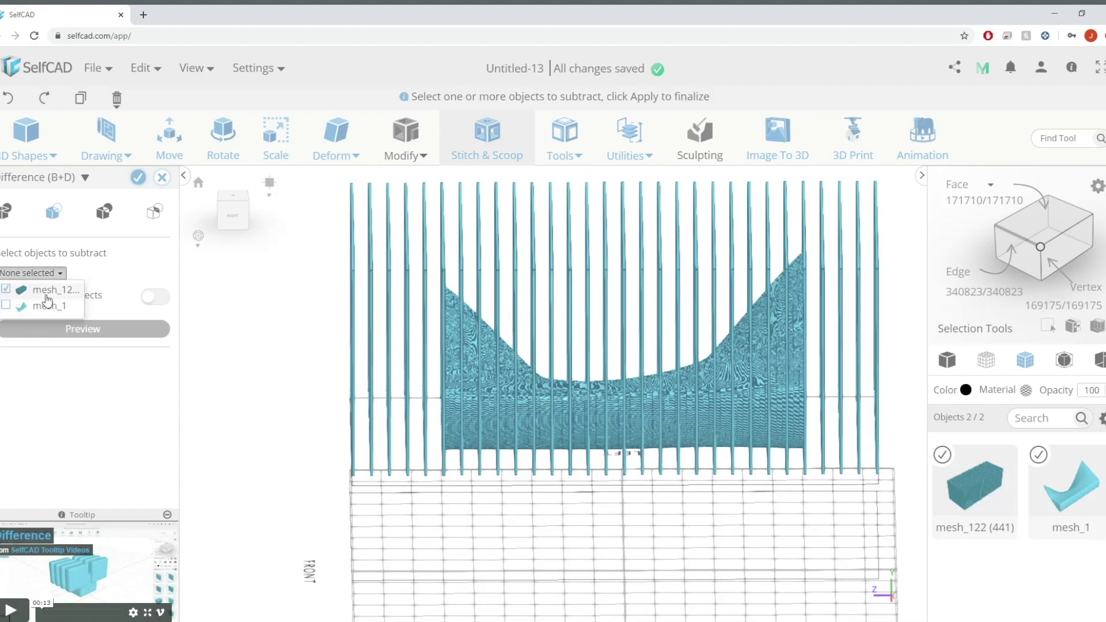
pyautogui.click(132, 328)
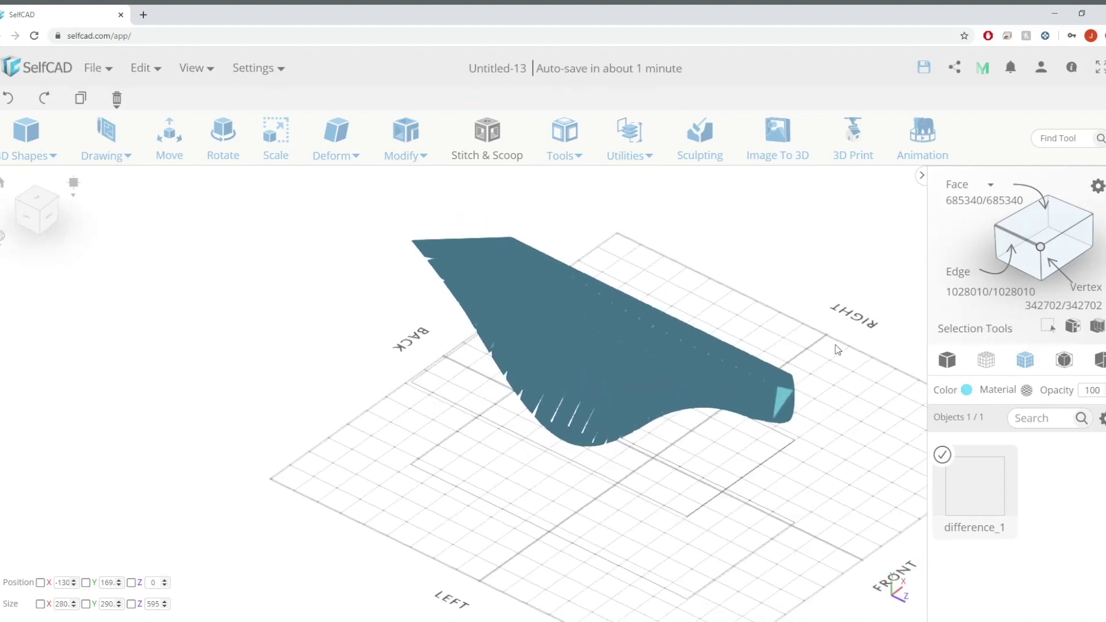
# Examine the cut body from several sides and switch the display to plain mesh without wireframe.
pyautogui.moveTo(866, 380); pyautogui.dragTo(497, 433)
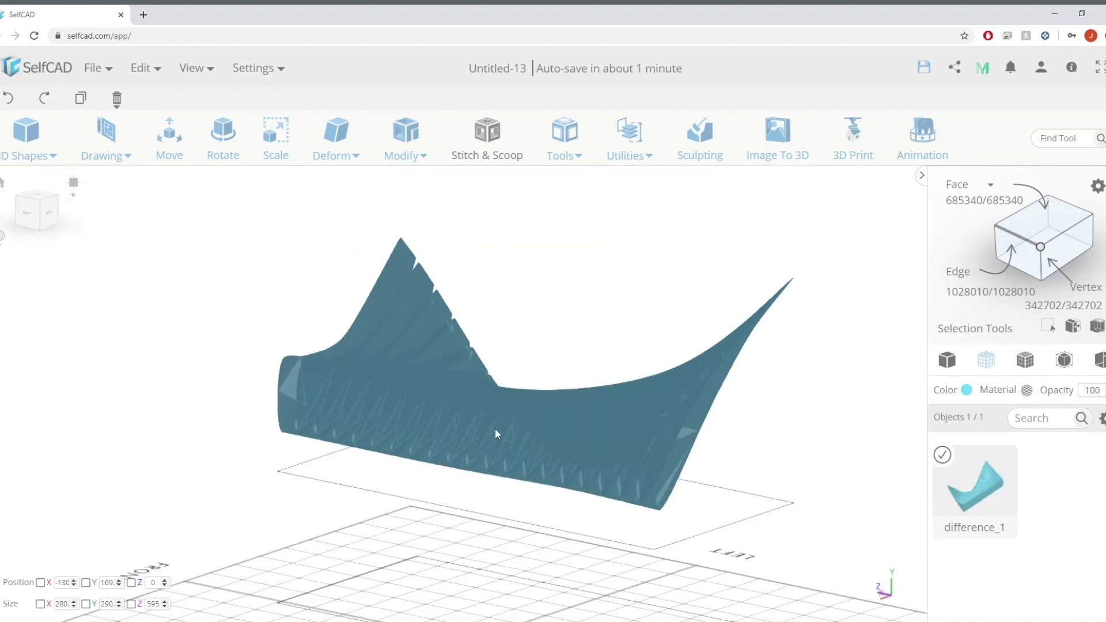
pyautogui.moveTo(766, 456); pyautogui.dragTo(849, 424)
pyautogui.click(843, 363)
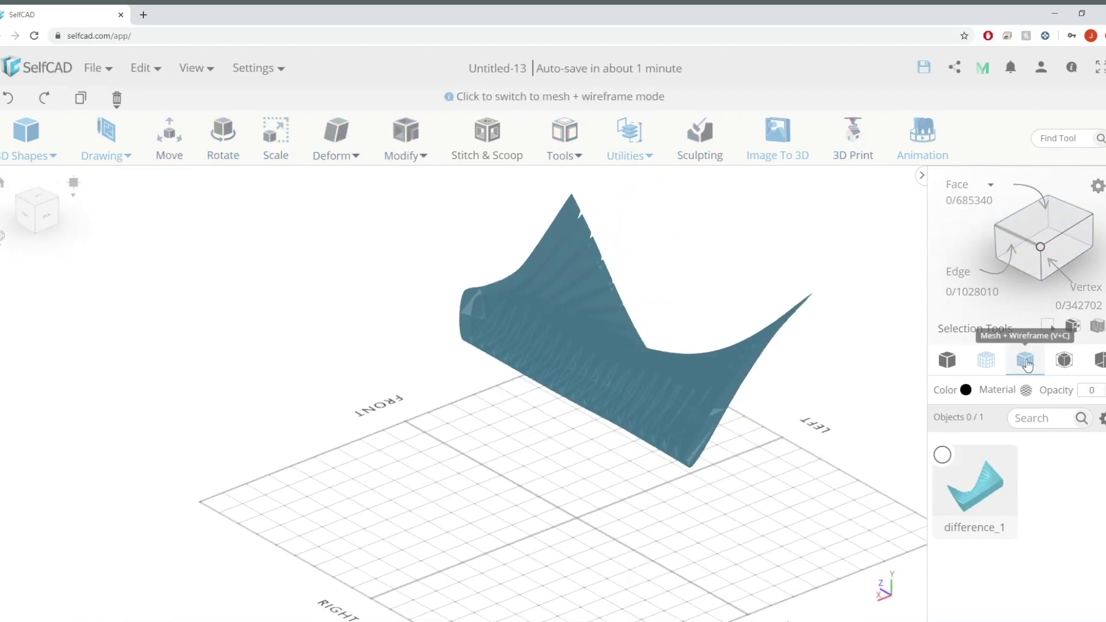
pyautogui.click(1026, 363)
pyautogui.click(948, 363)
pyautogui.scroll(3, 720, 356)
pyautogui.moveTo(719, 355); pyautogui.dragTo(466, 355)
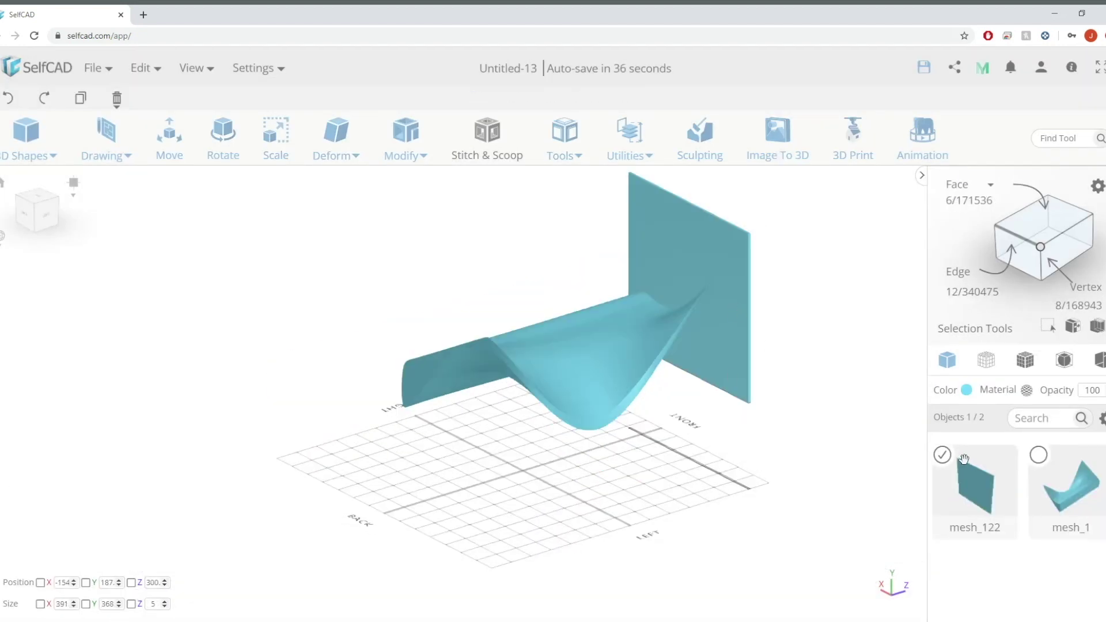
# Thicken the single slab at the lofted mesh's end to about 17 along Z.
pyautogui.moveTo(739, 431); pyautogui.dragTo(625, 359)
pyautogui.press('s')
pyautogui.moveTo(628, 284); pyautogui.dragTo(676, 295)
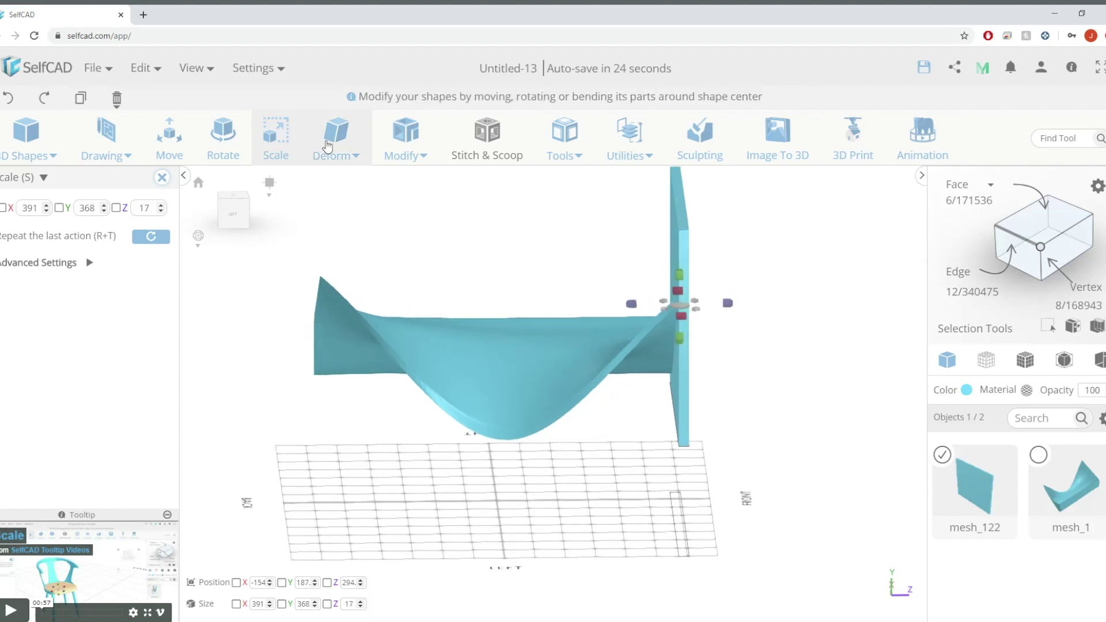
# Copy the thickened slab along the lofted mesh with Copy Offsets, making 26 copies at a Z offset of 26.
pyautogui.click(630, 156)
pyautogui.click(565, 151)
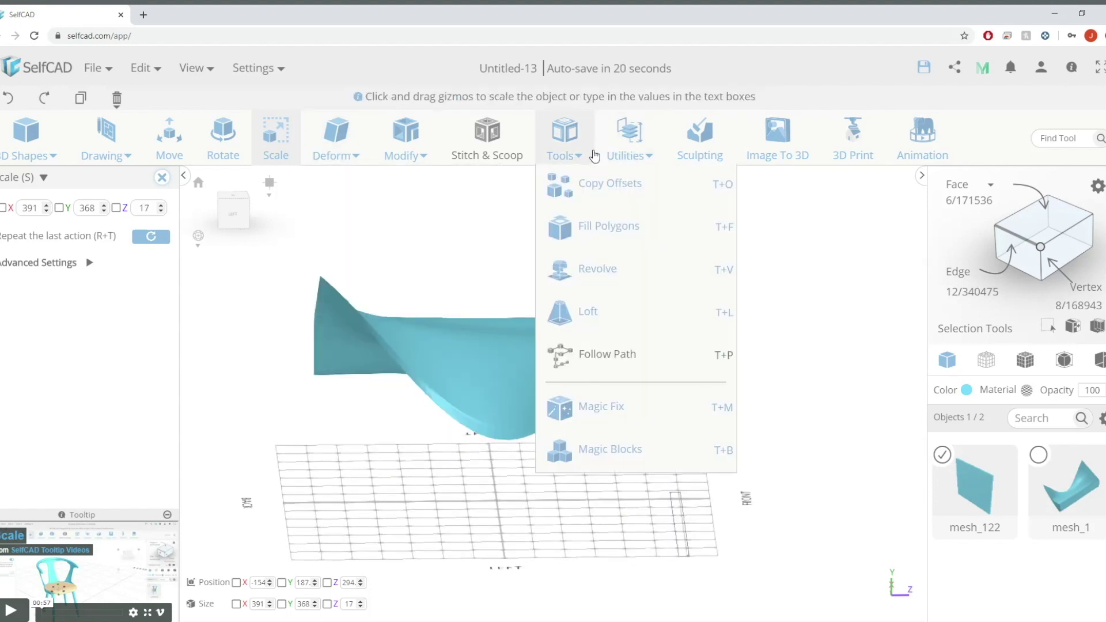
pyautogui.click(592, 182)
pyautogui.click(57, 304)
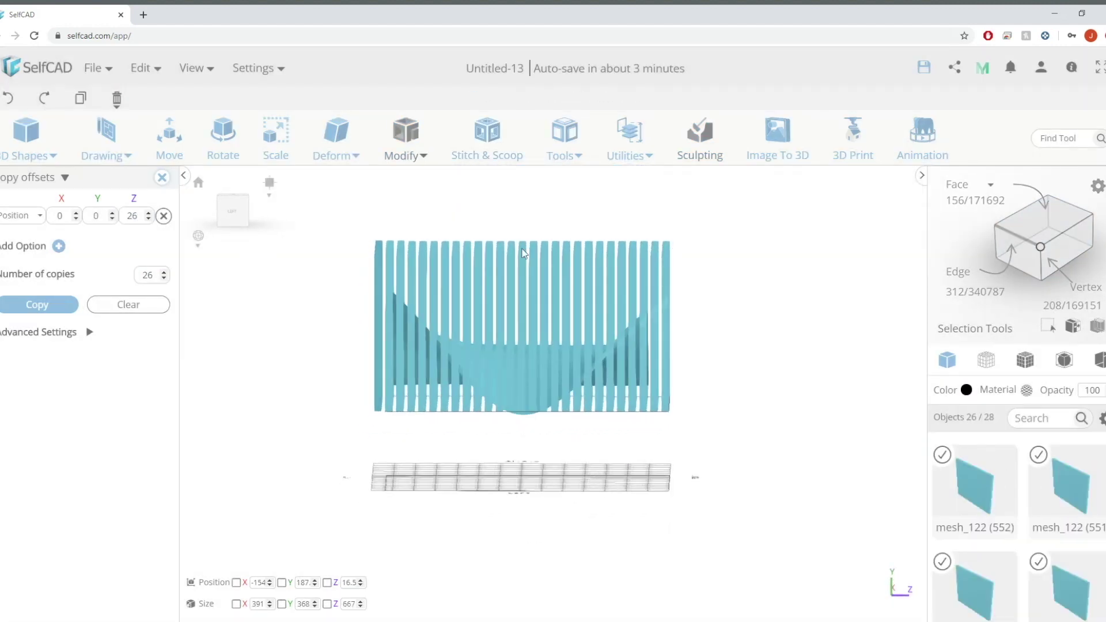
pyautogui.click(162, 178)
# Merge the slab copies into one object and stretch it downward to a height of about 405.
pyautogui.click(564, 147)
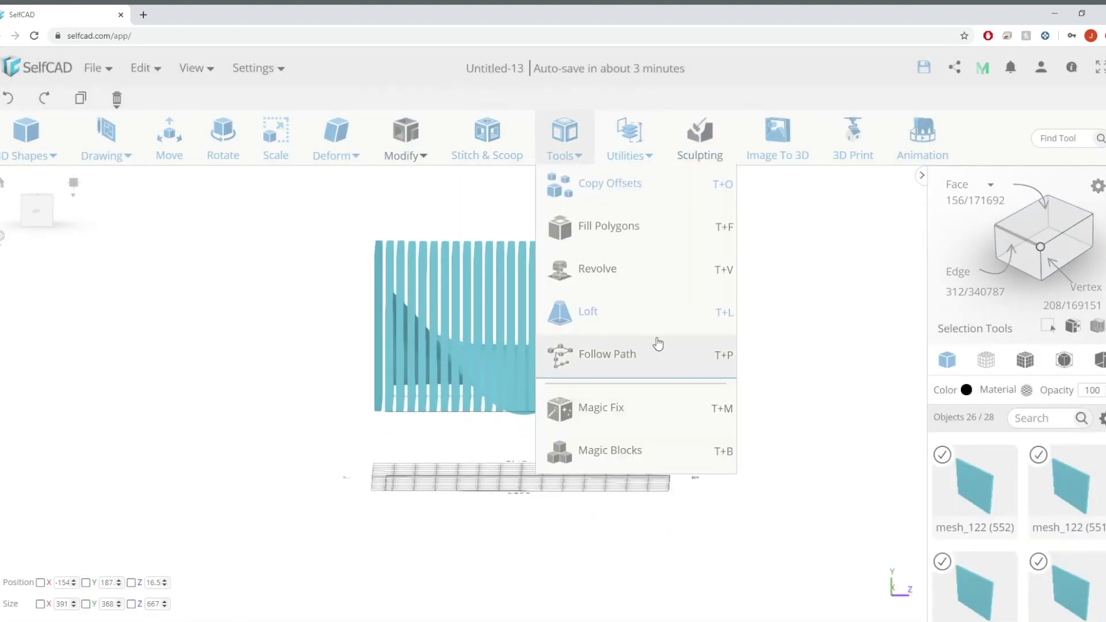
pyautogui.click(629, 151)
pyautogui.click(713, 361)
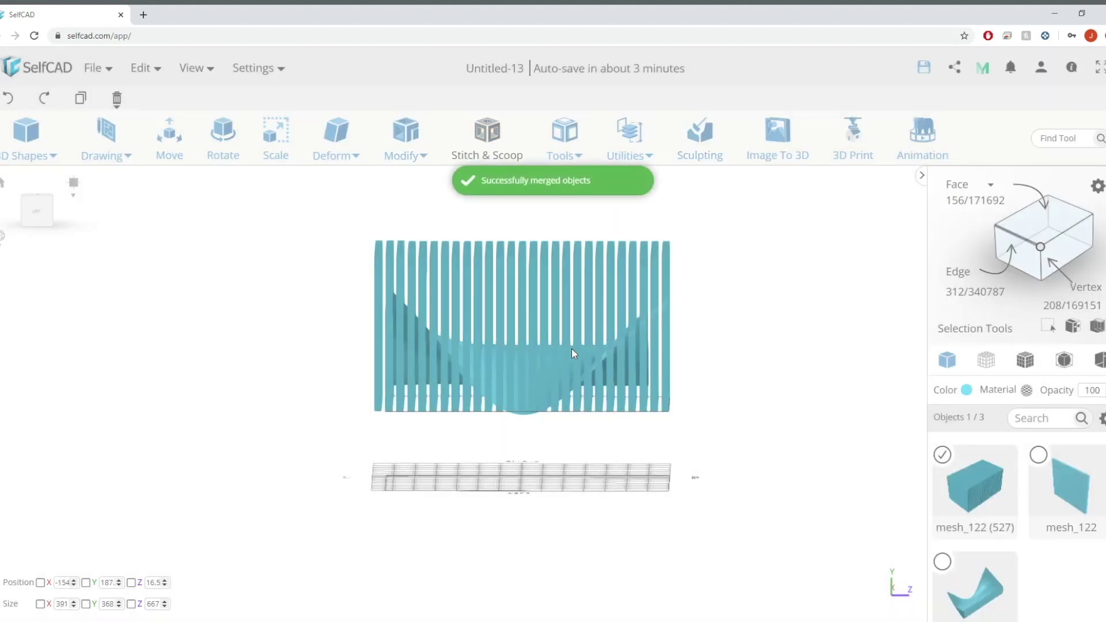
pyautogui.press('s')
pyautogui.moveTo(531, 358); pyautogui.dragTo(441, 357, button='right')
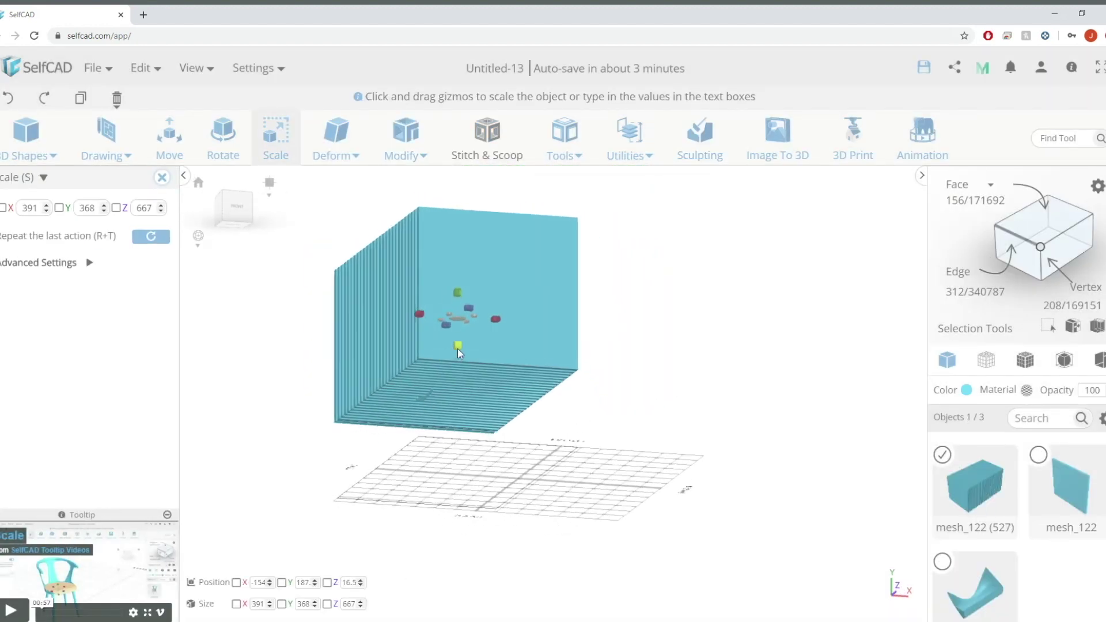
pyautogui.moveTo(458, 350); pyautogui.dragTo(459, 368)
pyautogui.moveTo(486, 484); pyautogui.dragTo(567, 522, button='right')
# Delete the remaining single slab and select the merged slabs again.
pyautogui.click(941, 461)
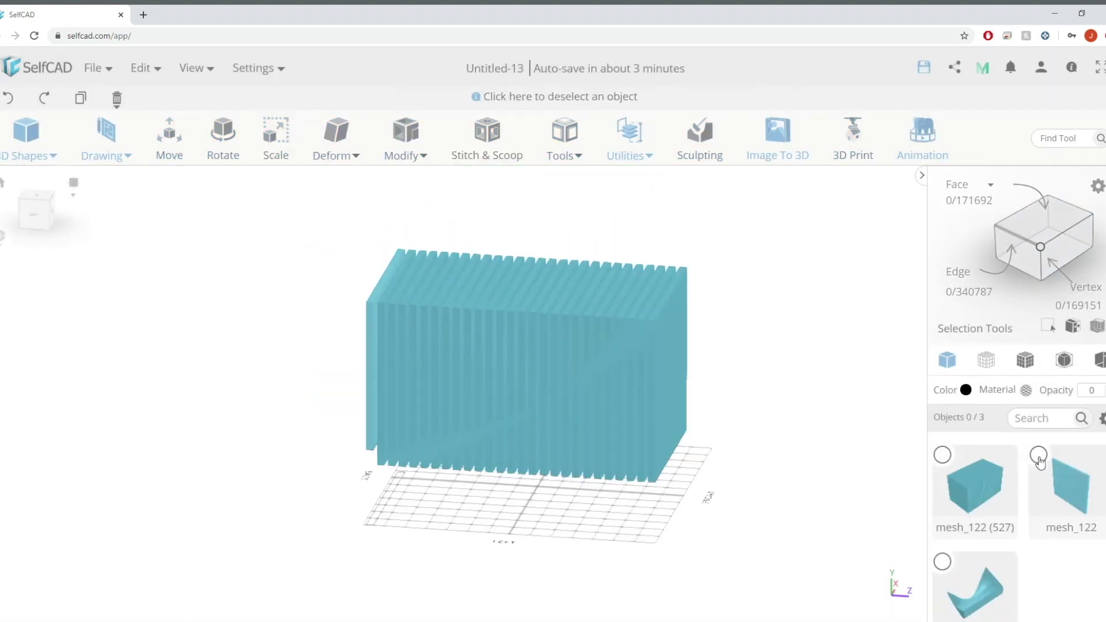
pyautogui.click(1039, 459)
pyautogui.press('Delete')
pyautogui.click(525, 388)
pyautogui.moveTo(546, 507); pyautogui.dragTo(551, 486, button='right')
pyautogui.click(942, 460)
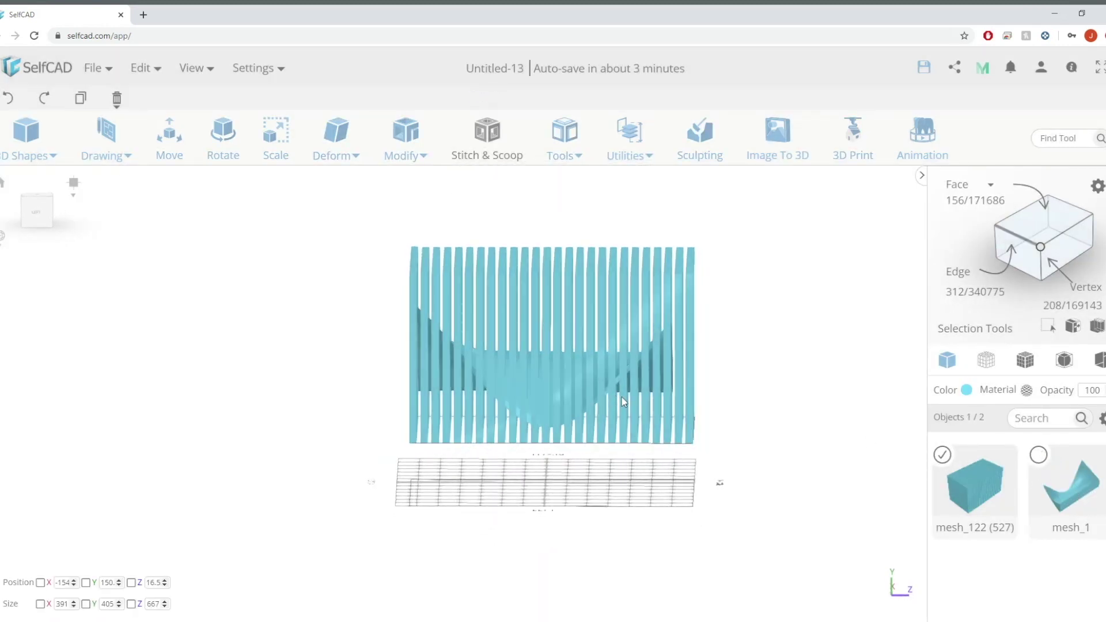
# Move the merged slabs along Z to about -2.5 so that they are centred over the lofted mesh.
pyautogui.press('m')
pyautogui.moveTo(593, 426); pyautogui.dragTo(586, 431)
pyautogui.moveTo(690, 379); pyautogui.dragTo(737, 332, button='right')
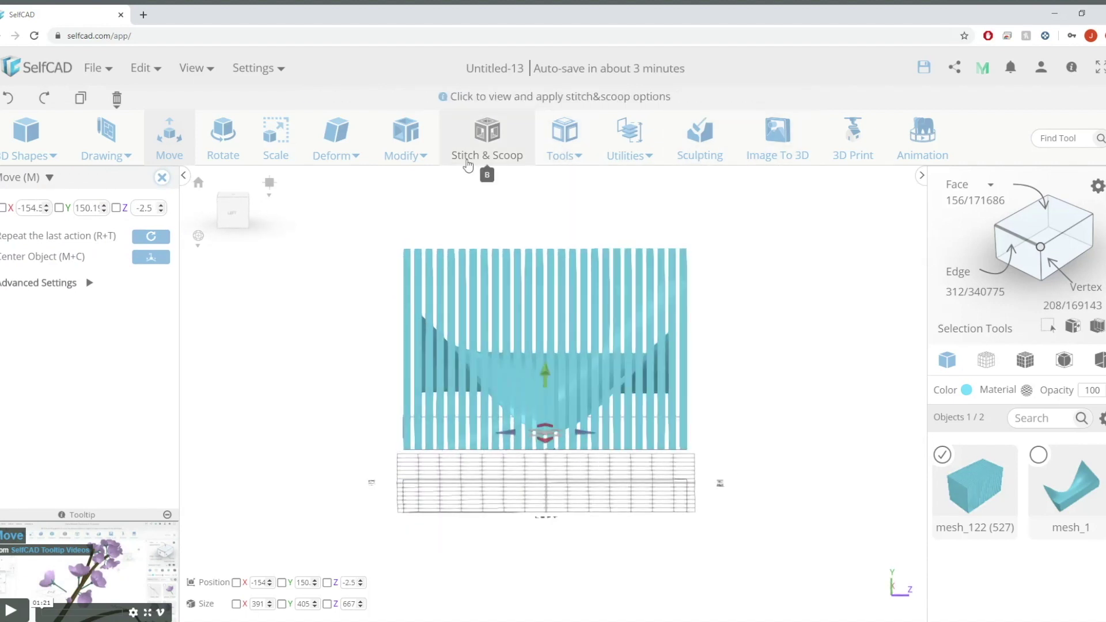
# Try to apply a Difference operation to the merged slabs and the lofted mesh.
pyautogui.hotkey('ctrl', 'a')
pyautogui.click(486, 148)
pyautogui.click(55, 212)
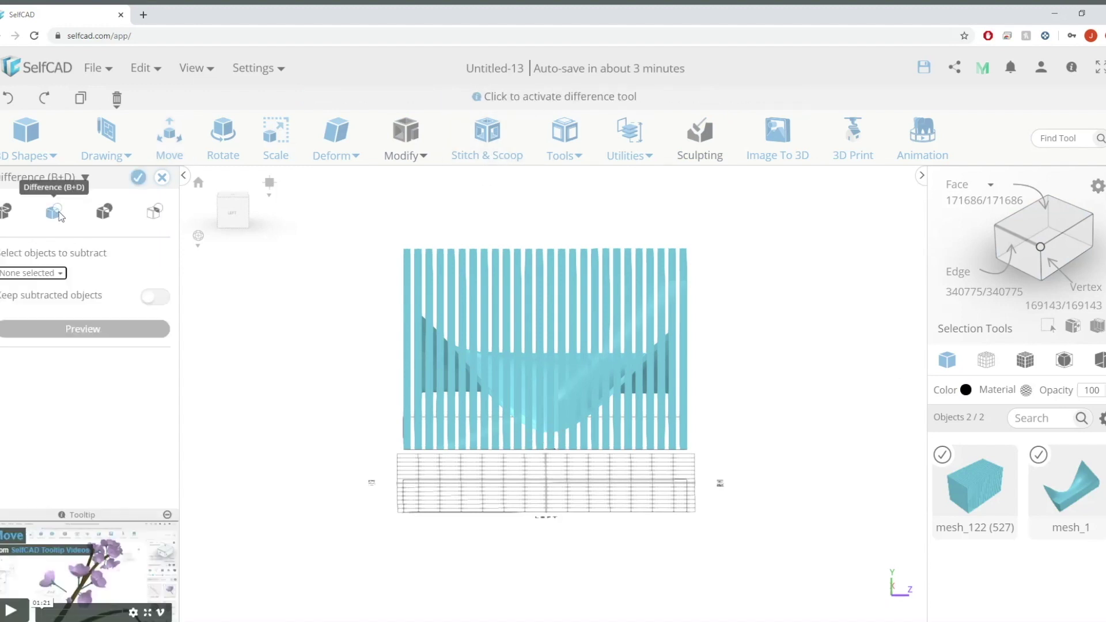
pyautogui.click(51, 273)
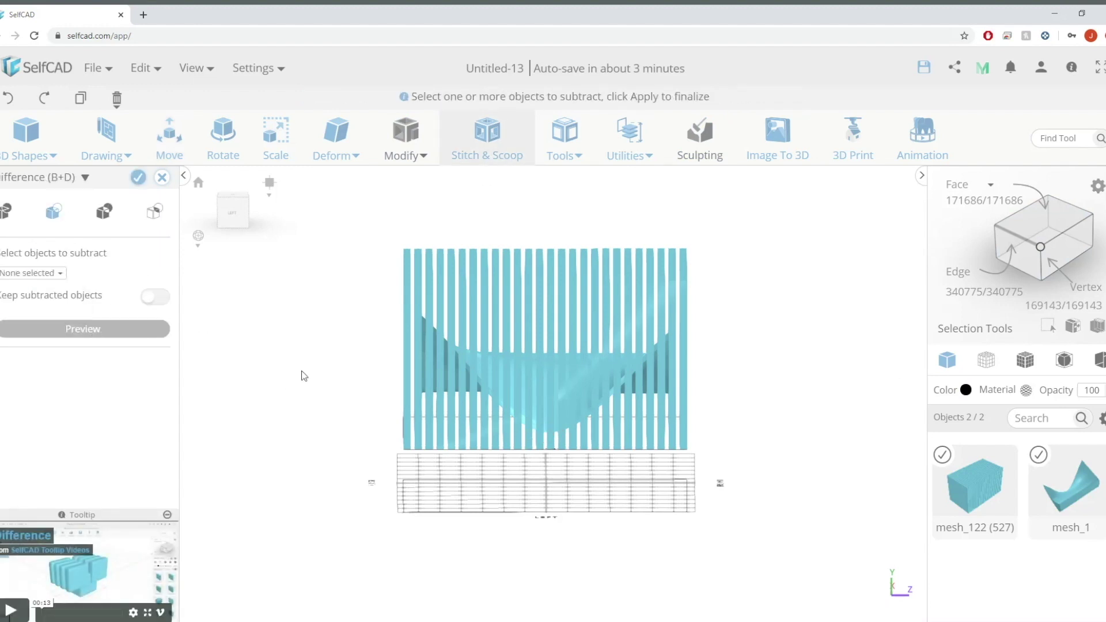
pyautogui.click(139, 178)
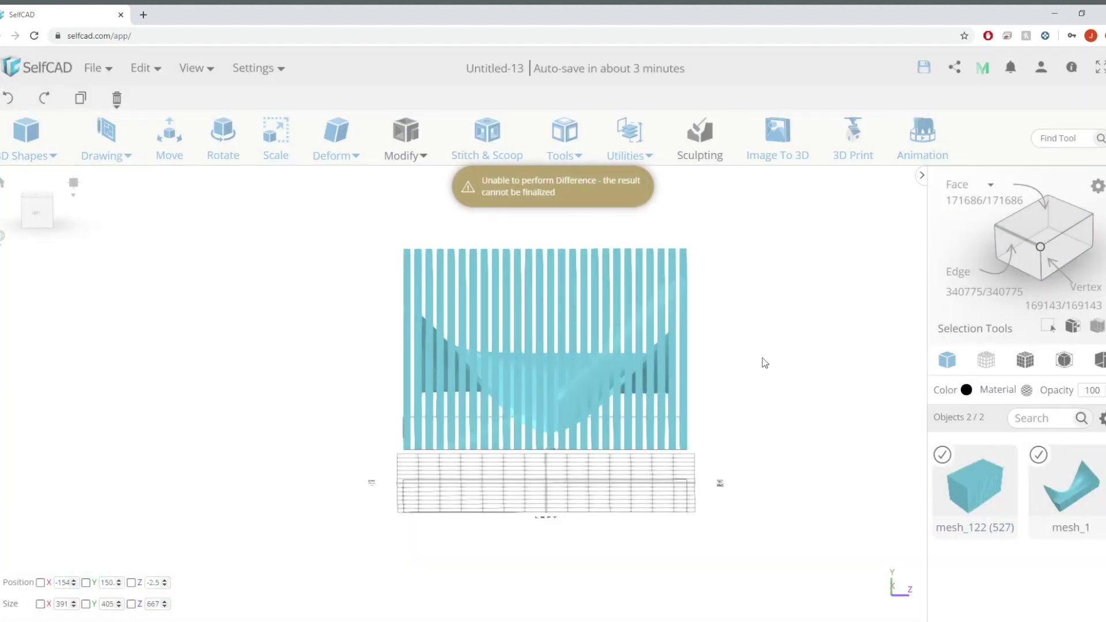
# Subtract the merged slabs from the lofted mesh with a Difference operation and finalize the sliced body.
pyautogui.click(530, 150)
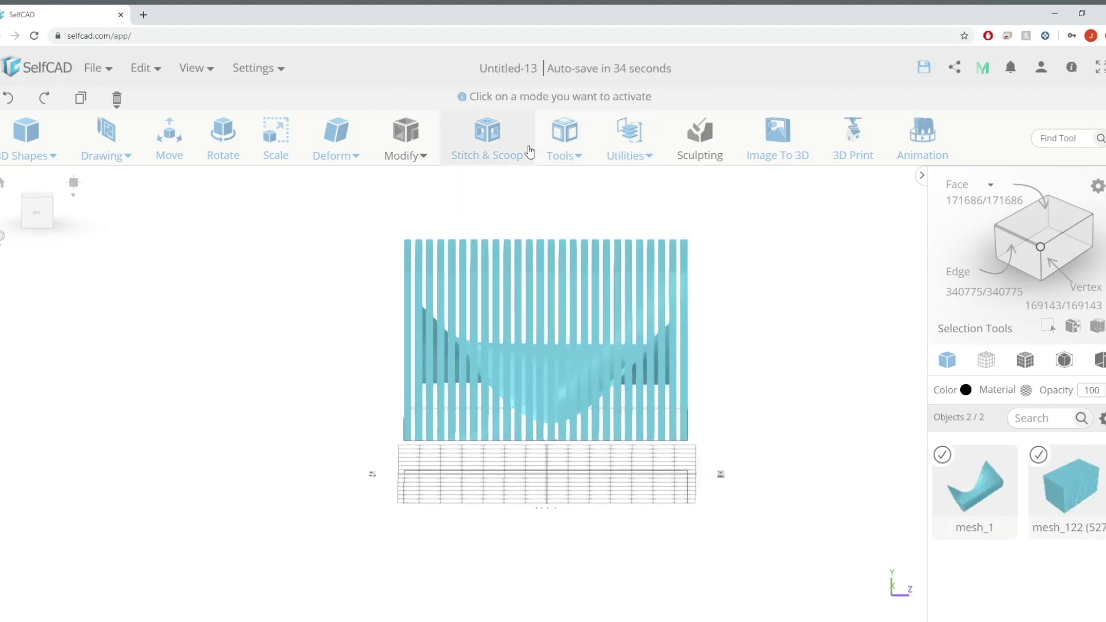
pyautogui.click(53, 211)
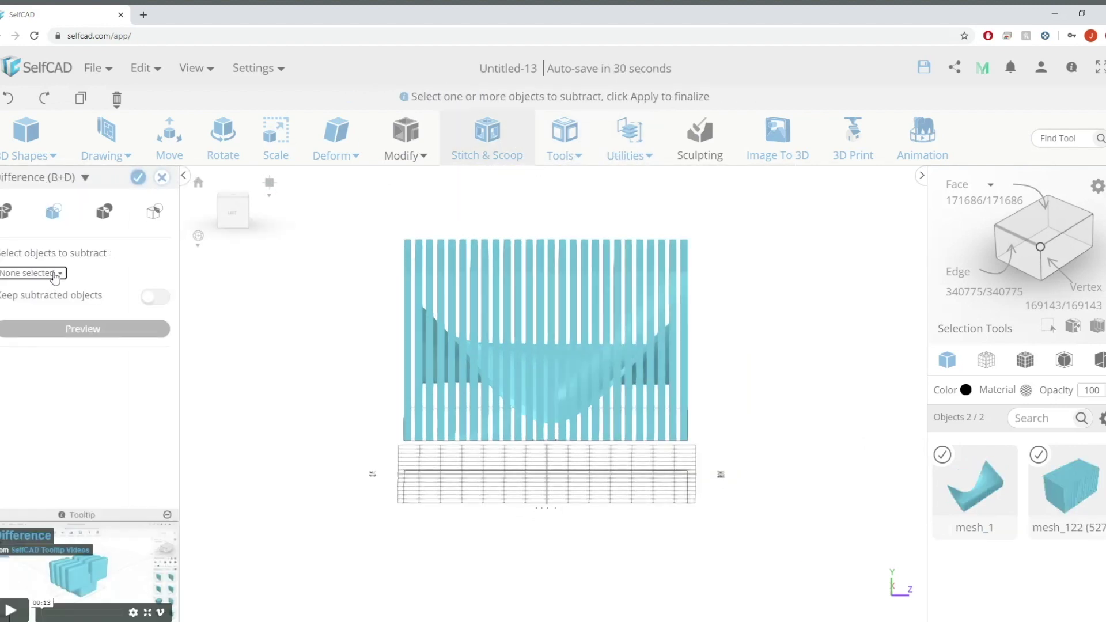
pyautogui.click(54, 274)
pyautogui.click(29, 305)
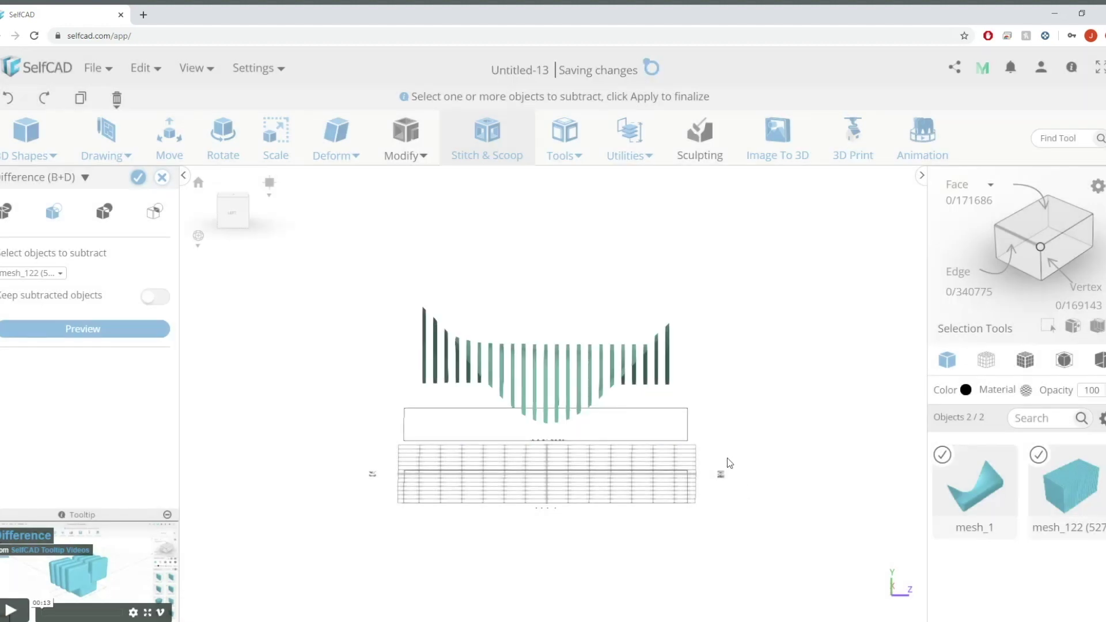
pyautogui.moveTo(726, 461); pyautogui.dragTo(668, 456, button='right')
pyautogui.scroll(3, 569, 365)
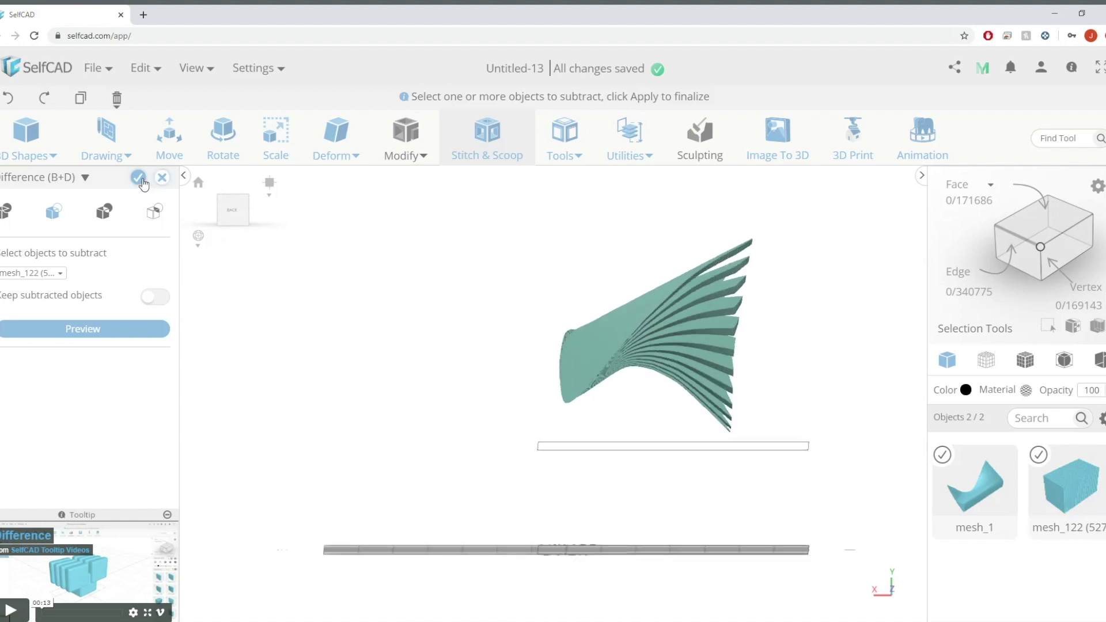
pyautogui.click(138, 177)
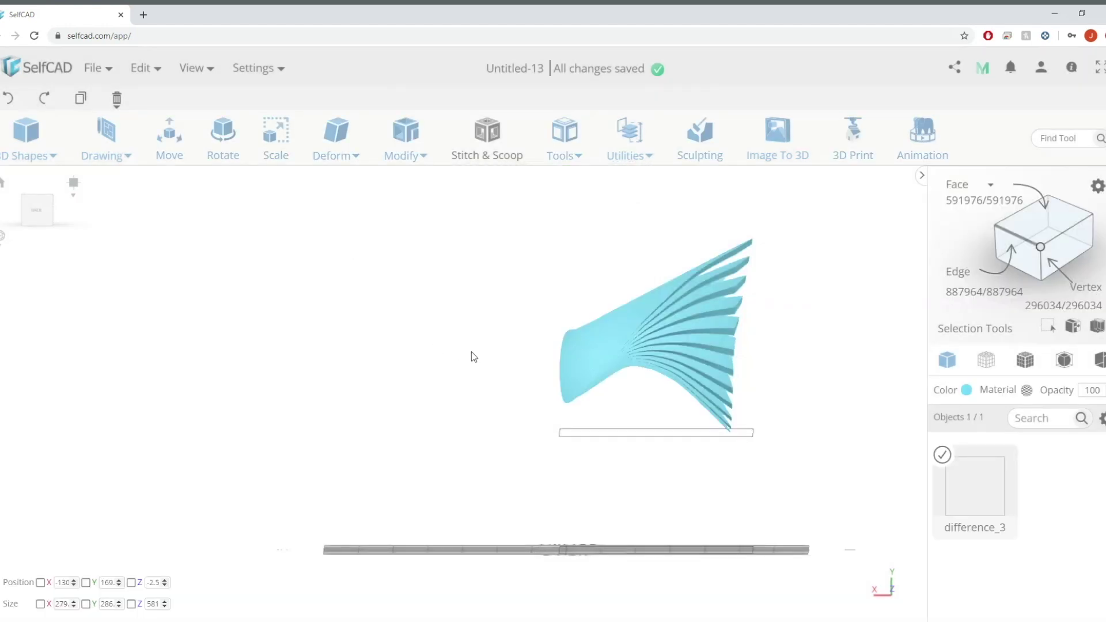
pyautogui.moveTo(470, 354); pyautogui.dragTo(560, 362, button='right')
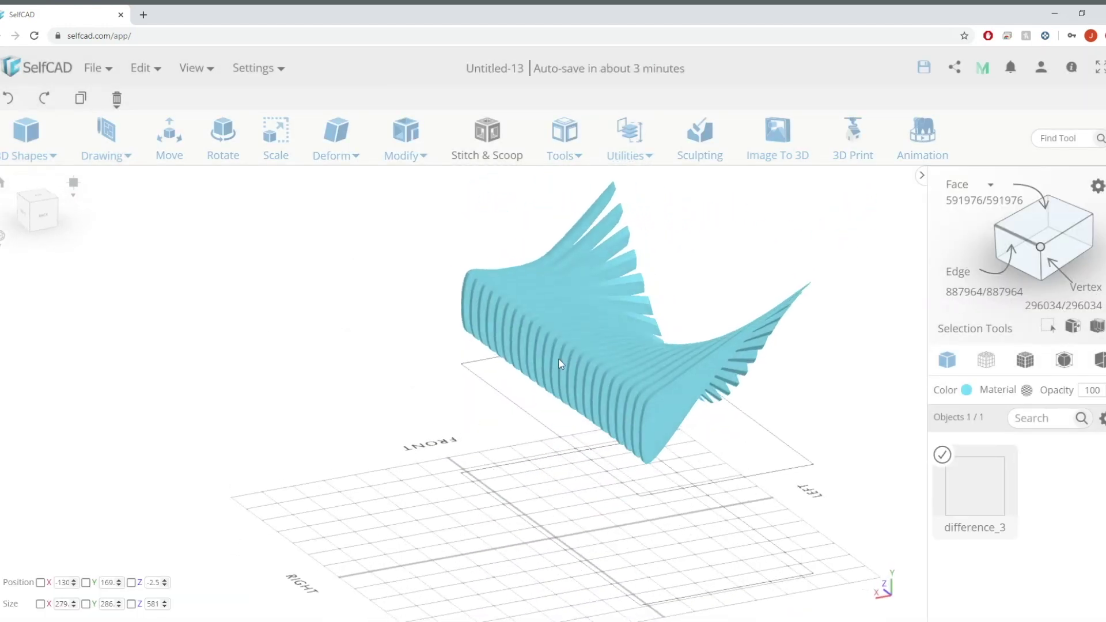
# Add a cube 200 wide, 200 high and 5 deep, and stretch it along Z to 770, past both ends of the sliced body.
pyautogui.click(29, 144)
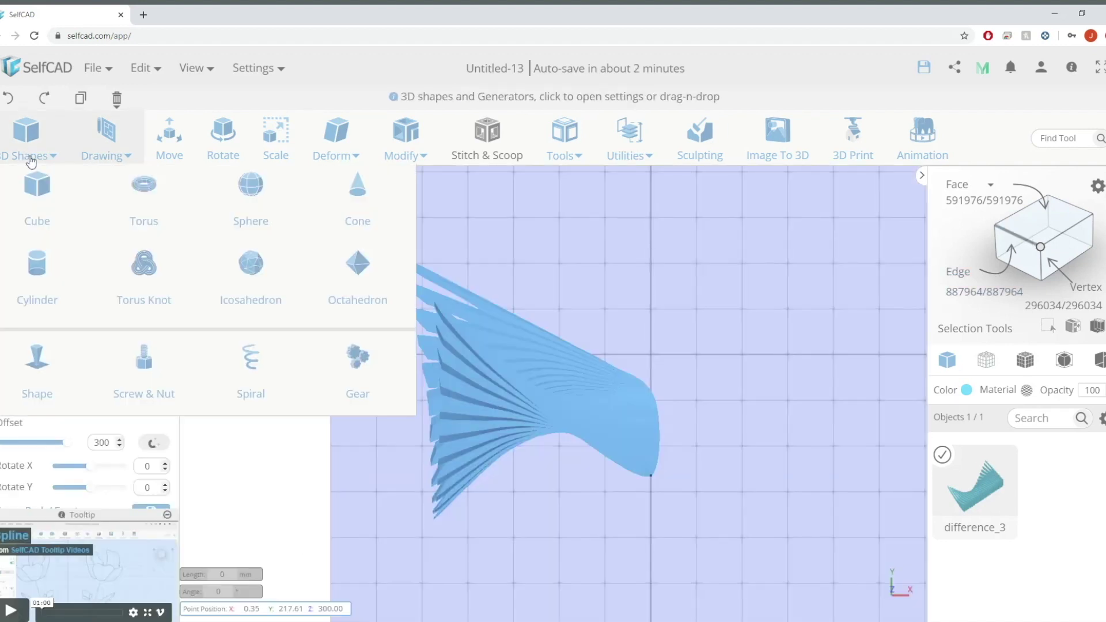
pyautogui.click(37, 196)
pyautogui.click(288, 155)
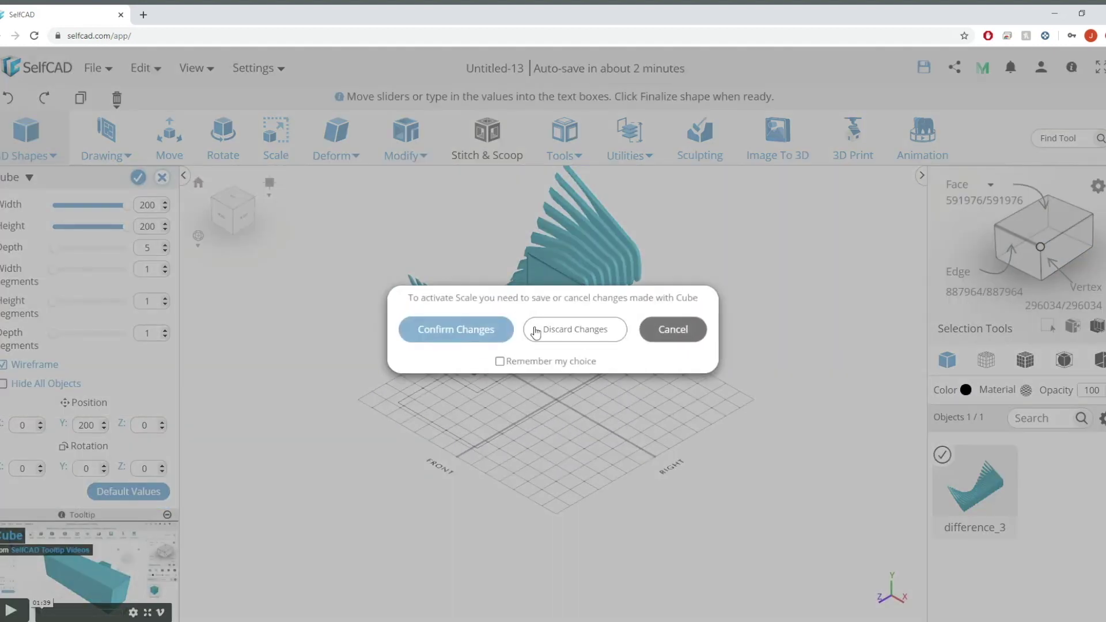
pyautogui.click(489, 330)
pyautogui.moveTo(529, 314); pyautogui.dragTo(432, 363)
pyautogui.moveTo(582, 285); pyautogui.dragTo(586, 283)
pyautogui.moveTo(588, 287)
pyautogui.mouseDown(button='right')
pyautogui.moveTo(618, 262)
pyautogui.moveTo(588, 287)
pyautogui.mouseUp(button='right')
pyautogui.moveTo(535, 312); pyautogui.dragTo(664, 268)
pyautogui.moveTo(664, 269); pyautogui.dragTo(559, 327, button='right')
# Shrink the cube along X from both sides into a thin wall that overlaps only the sliced body's rounded back end.
pyautogui.click(225, 203)
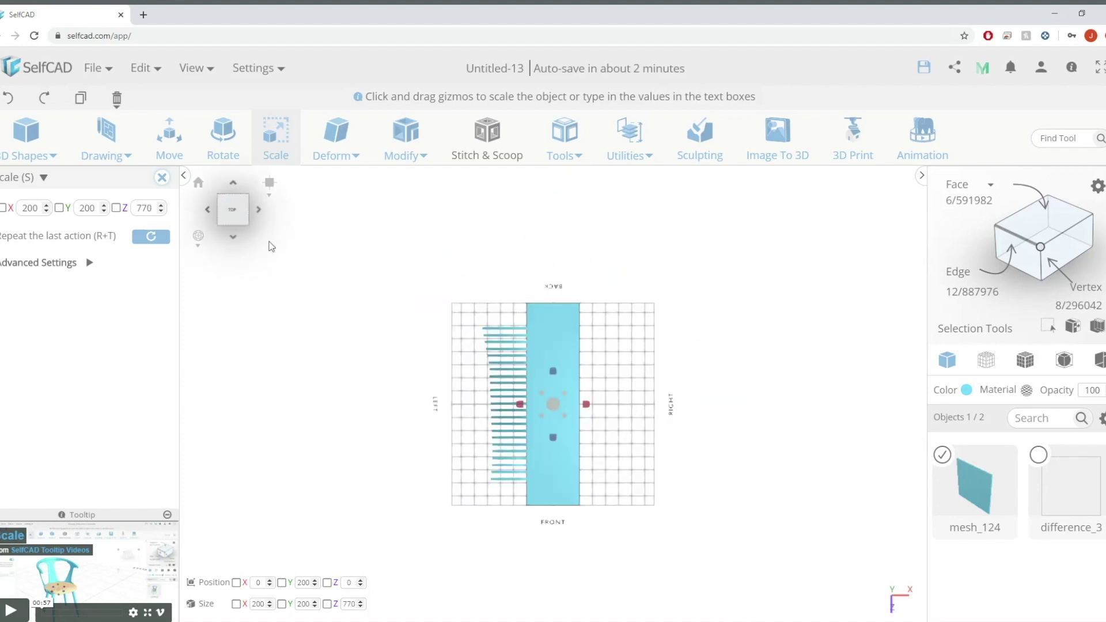
pyautogui.moveTo(520, 404)
pyautogui.mouseDown()
pyautogui.moveTo(553, 407)
pyautogui.moveTo(524, 425)
pyautogui.mouseUp()
pyautogui.scroll(5, 544, 405)
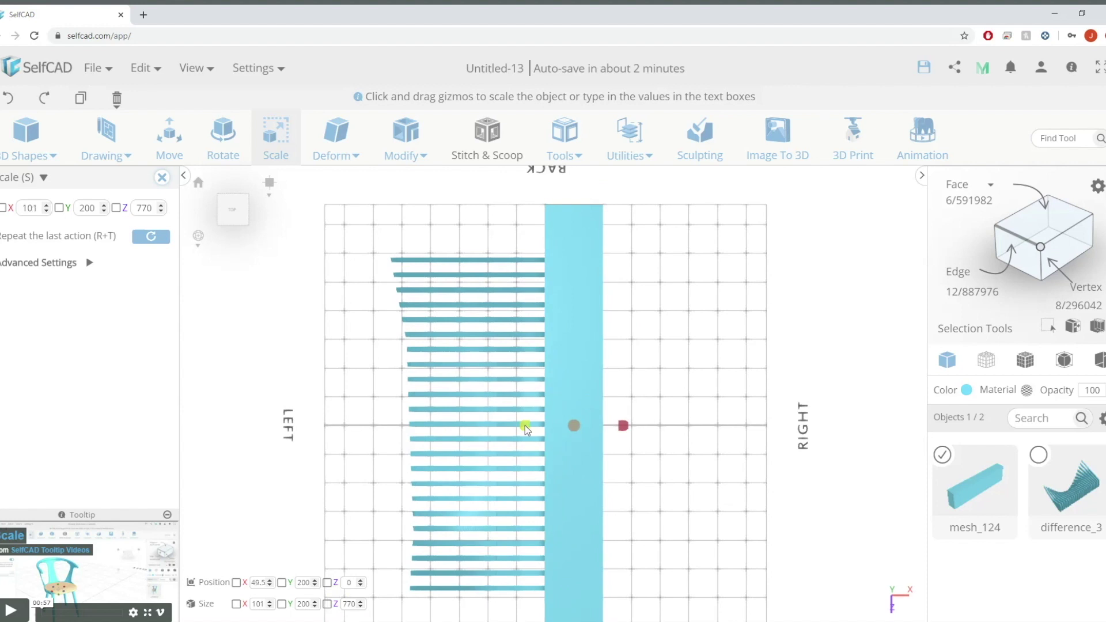
pyautogui.moveTo(656, 369); pyautogui.dragTo(670, 283, button='right')
pyautogui.moveTo(670, 283); pyautogui.dragTo(694, 398, button='middle')
pyautogui.moveTo(694, 399); pyautogui.dragTo(662, 407, button='right')
pyautogui.moveTo(640, 405); pyautogui.dragTo(602, 406)
pyautogui.moveTo(704, 413); pyautogui.dragTo(735, 395, button='right')
# Select the wall and the sliced body and subtract the wall with a Difference operation to cut the back flat.
pyautogui.click(1038, 457)
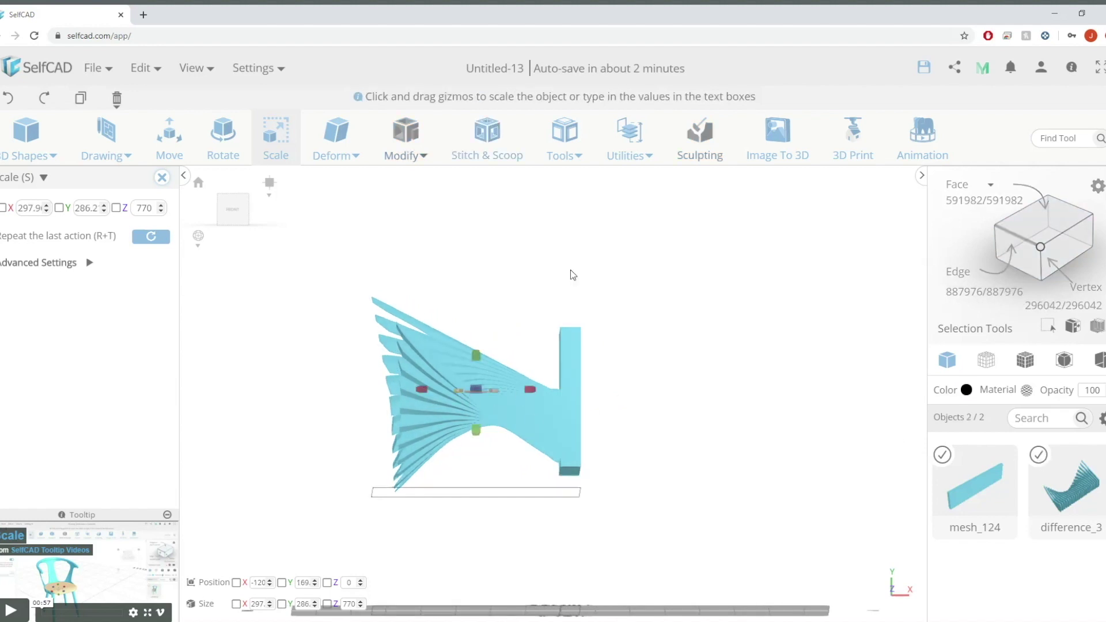
pyautogui.click(486, 138)
pyautogui.click(54, 212)
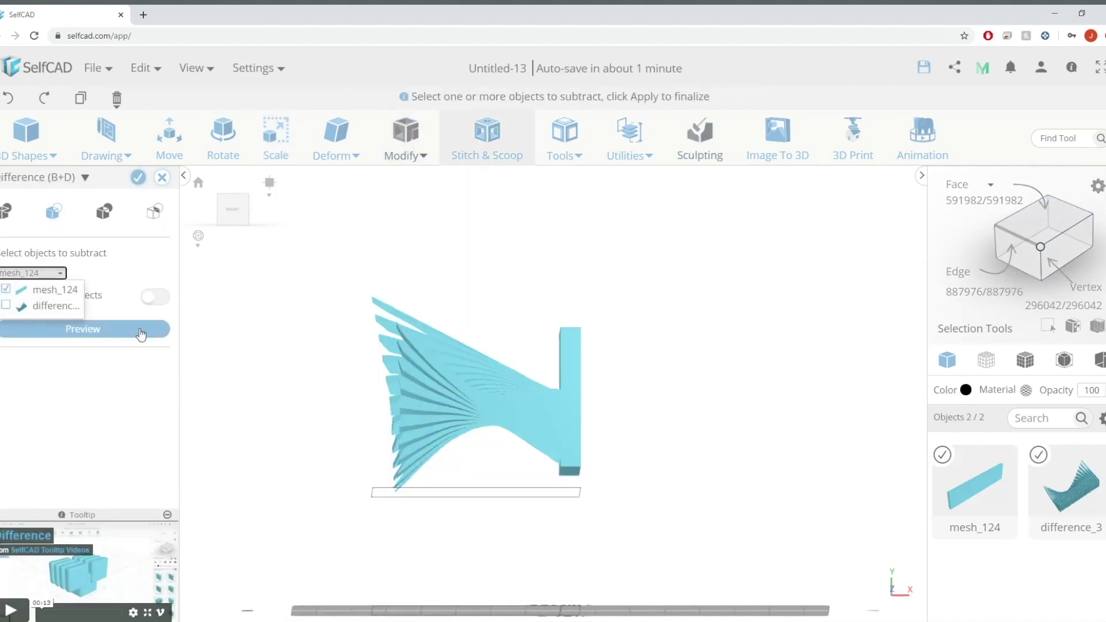
pyautogui.click(139, 176)
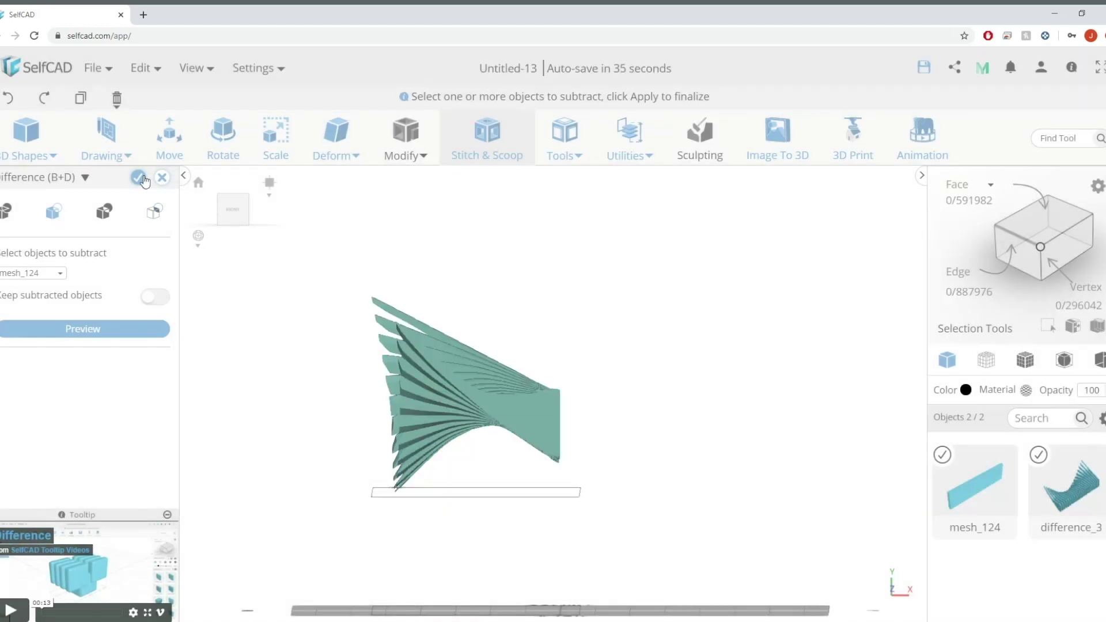
pyautogui.click(143, 178)
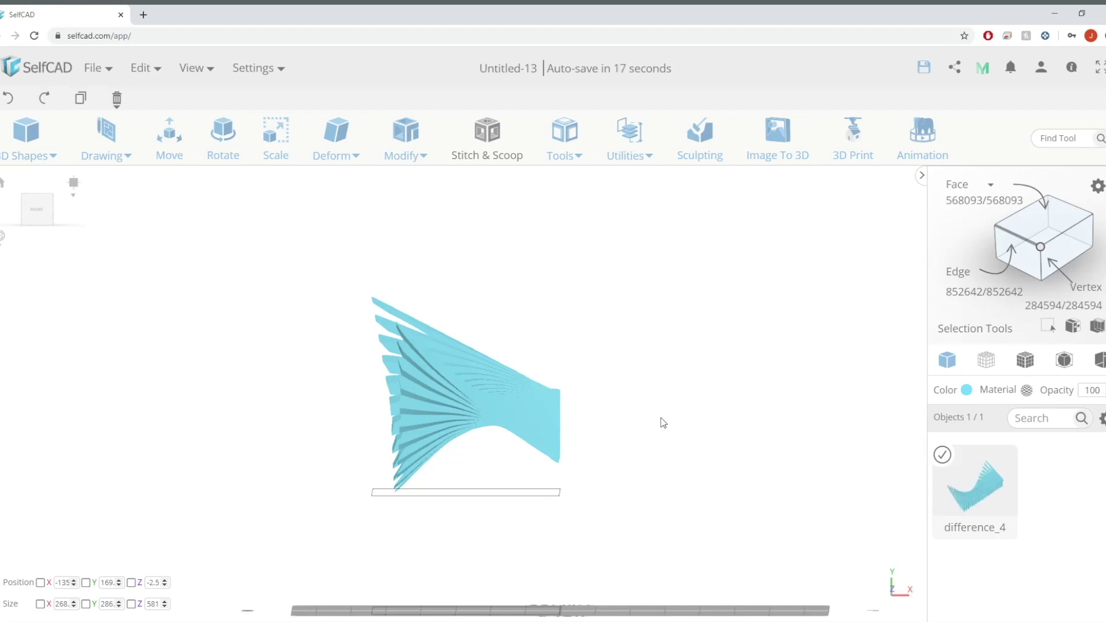
pyautogui.moveTo(663, 423); pyautogui.dragTo(655, 365)
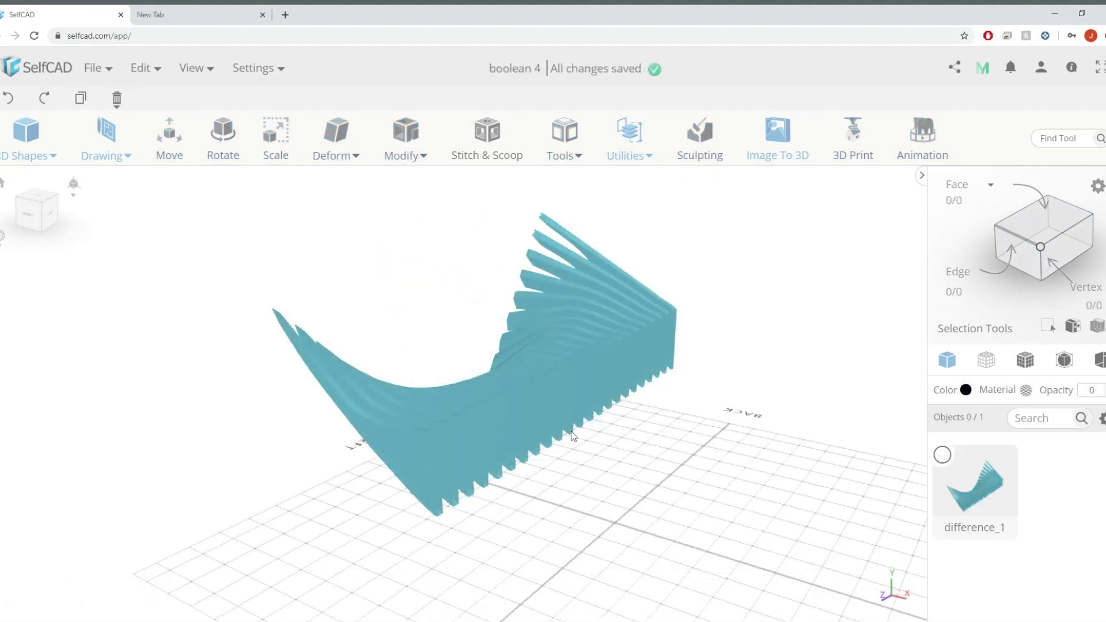
# Add a cube 111 wide, 116 high and 200 deep with 3 height segments.
pyautogui.click(25, 138)
pyautogui.click(36, 202)
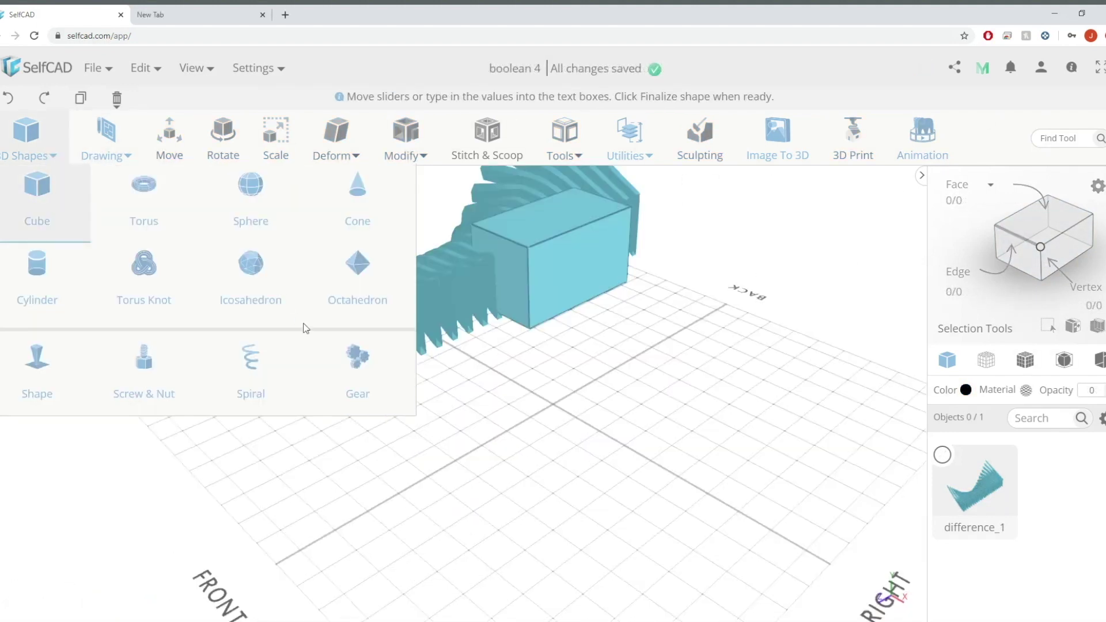
pyautogui.click(276, 135)
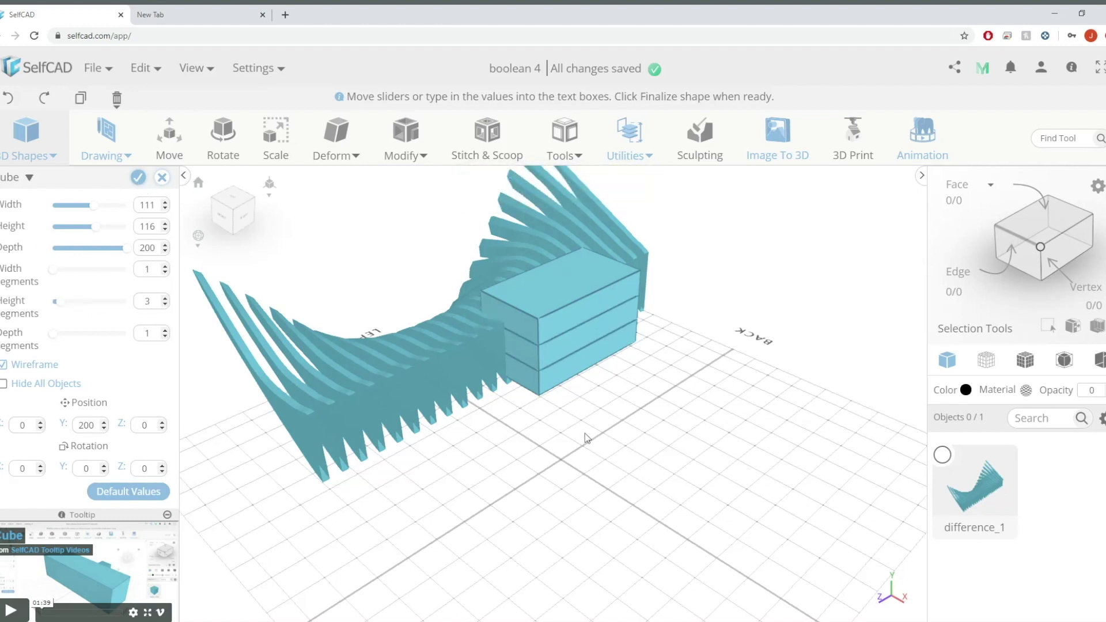
pyautogui.moveTo(585, 438); pyautogui.dragTo(259, 322)
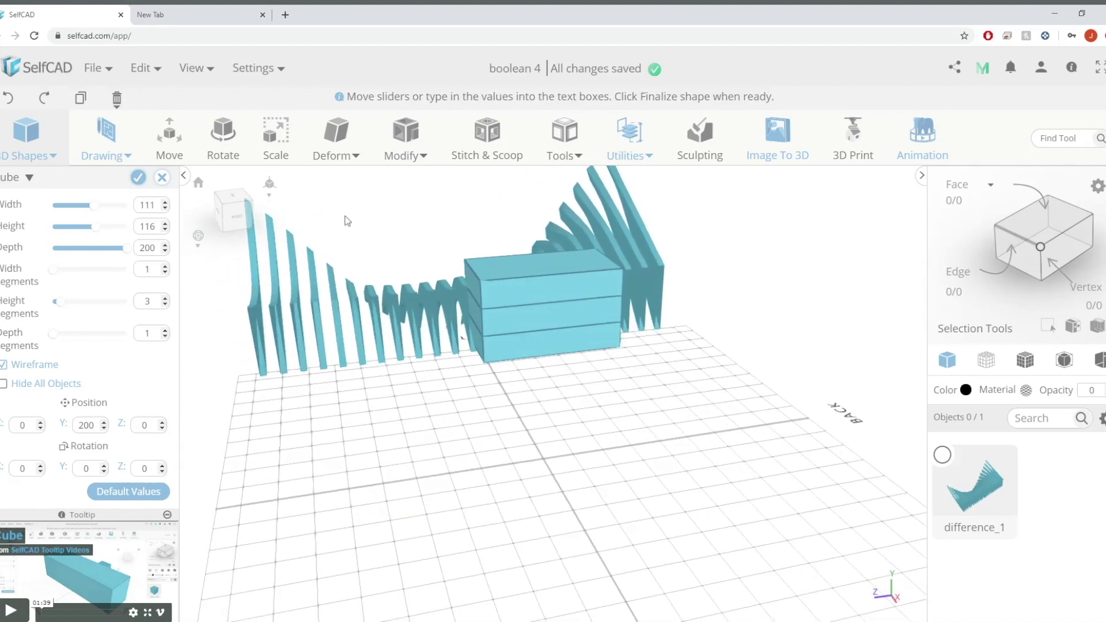
pyautogui.click(138, 178)
# Display the objects as mesh with wireframe and delete the added cube.
pyautogui.click(1024, 361)
pyautogui.moveTo(881, 293)
pyautogui.mouseDown()
pyautogui.moveTo(642, 309)
pyautogui.moveTo(553, 291)
pyautogui.mouseUp()
pyautogui.click(957, 460)
pyautogui.moveTo(775, 427); pyautogui.dragTo(784, 395)
pyautogui.click(945, 458)
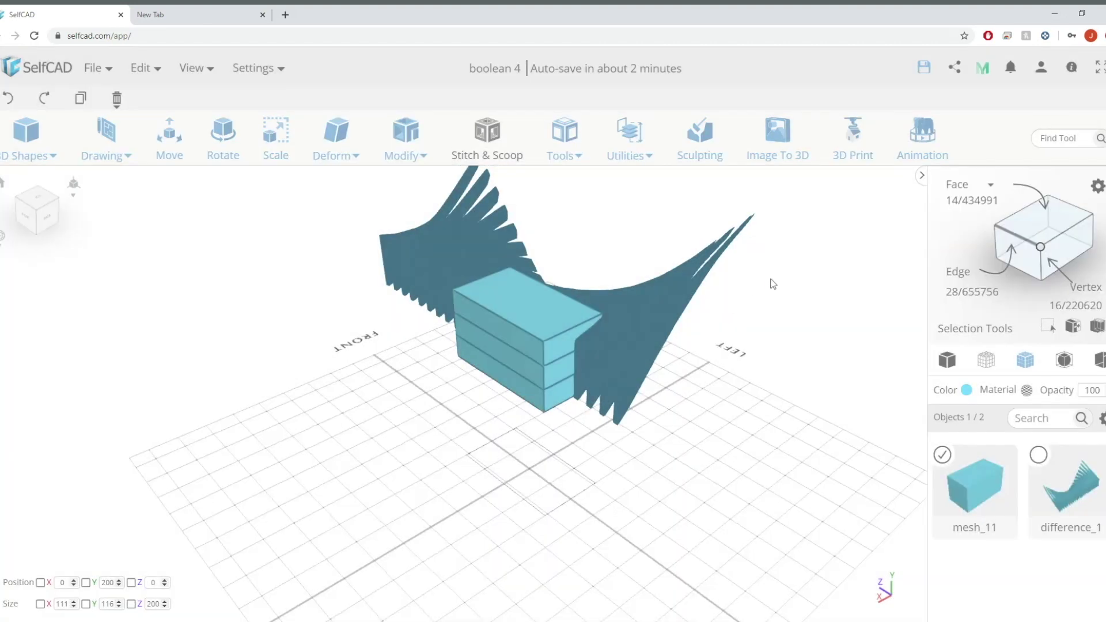
pyautogui.press('Delete')
# Select the sliced body, simplify it at intensity 5 and finalize the result.
pyautogui.moveTo(826, 288); pyautogui.dragTo(913, 322)
pyautogui.click(944, 456)
pyautogui.moveTo(629, 447)
pyautogui.mouseDown()
pyautogui.moveTo(680, 409)
pyautogui.moveTo(672, 374)
pyautogui.moveTo(698, 369)
pyautogui.mouseUp()
pyautogui.click(956, 360)
pyautogui.moveTo(128, 153)
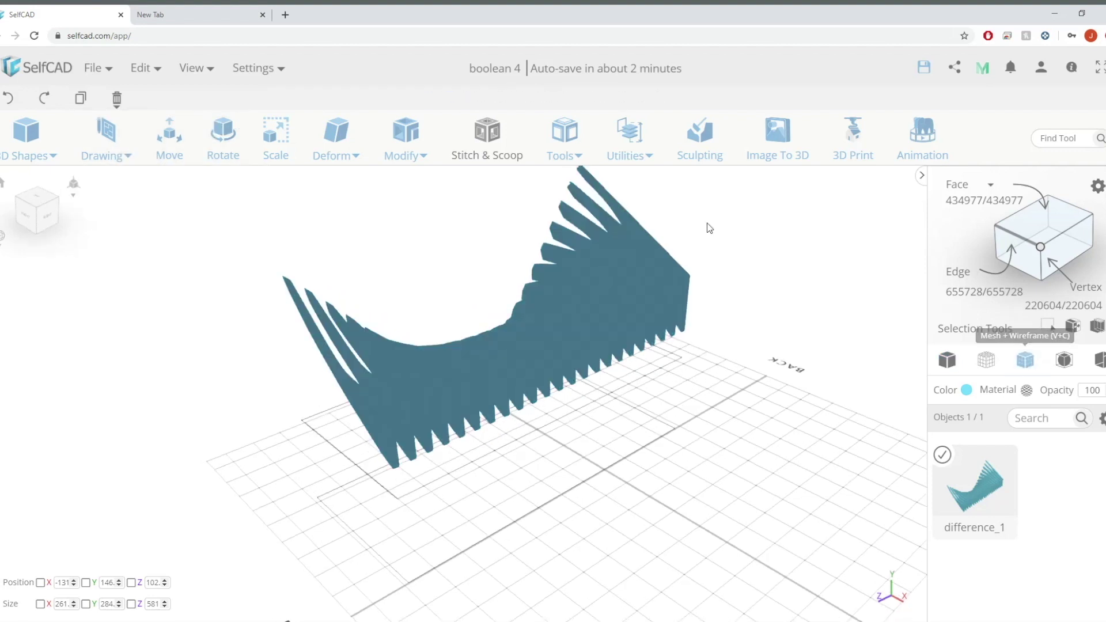
pyautogui.click(405, 151)
pyautogui.click(429, 440)
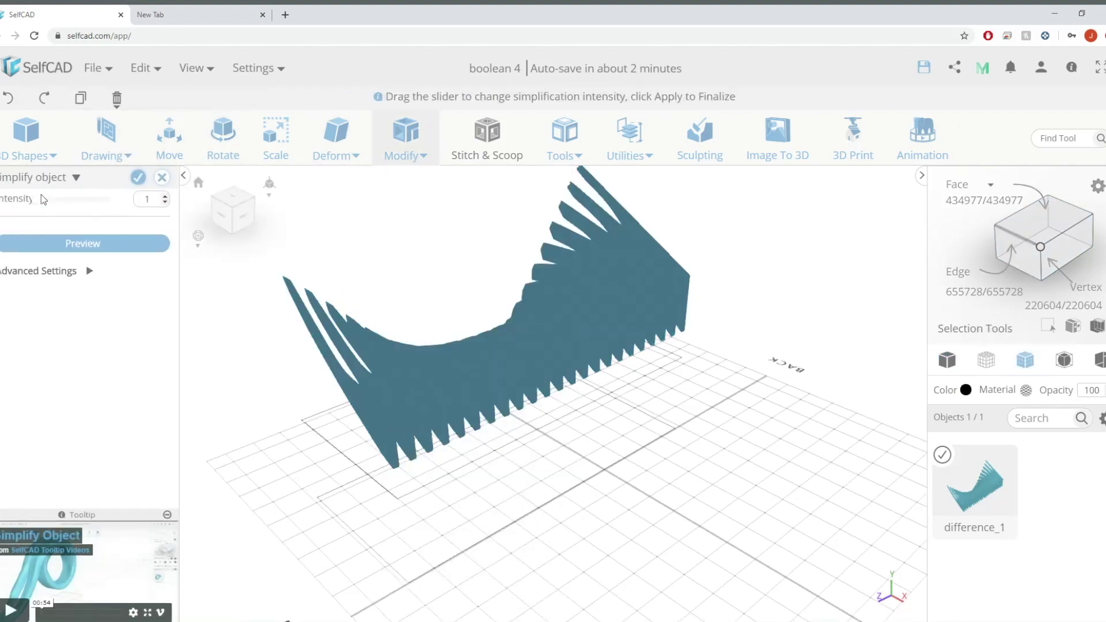
pyautogui.moveTo(41, 199); pyautogui.dragTo(108, 199)
pyautogui.click(90, 243)
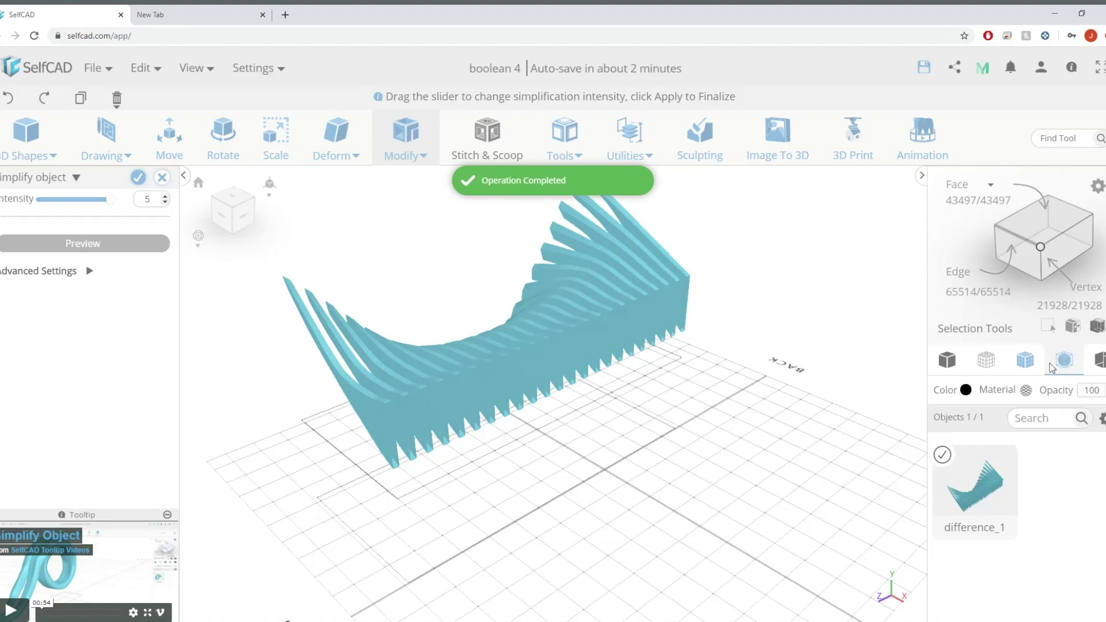
pyautogui.click(1028, 362)
pyautogui.scroll(1, 752, 361)
pyautogui.click(140, 179)
# Examine the simplified body's triangle density in the mesh and wireframe displays, and return to the plain mesh display.
pyautogui.click(1026, 362)
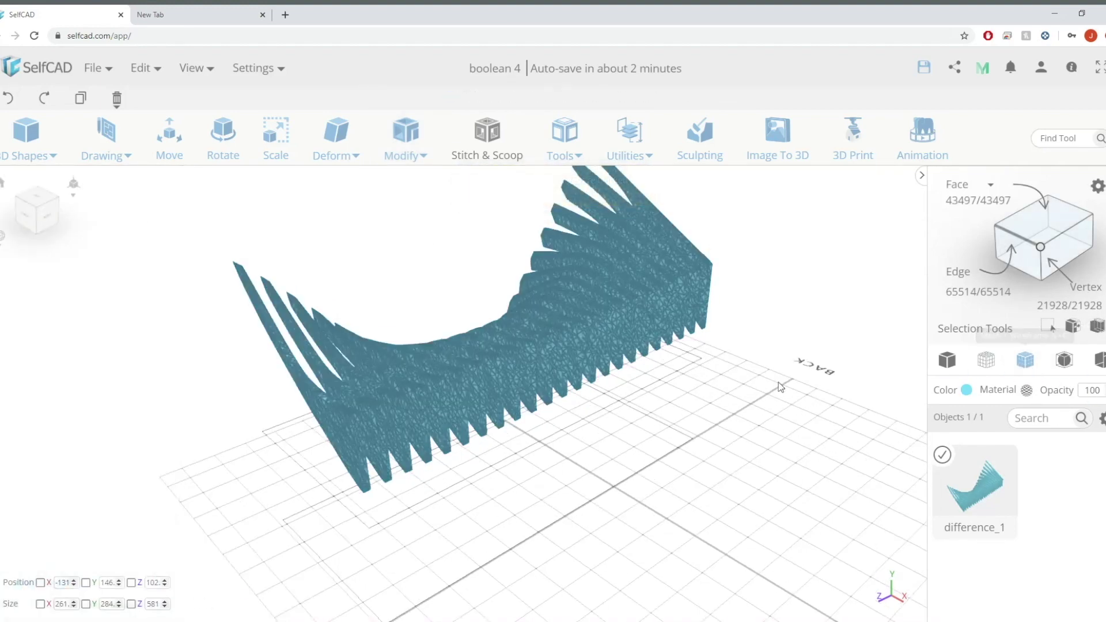
pyautogui.moveTo(781, 387); pyautogui.dragTo(794, 452, button='right')
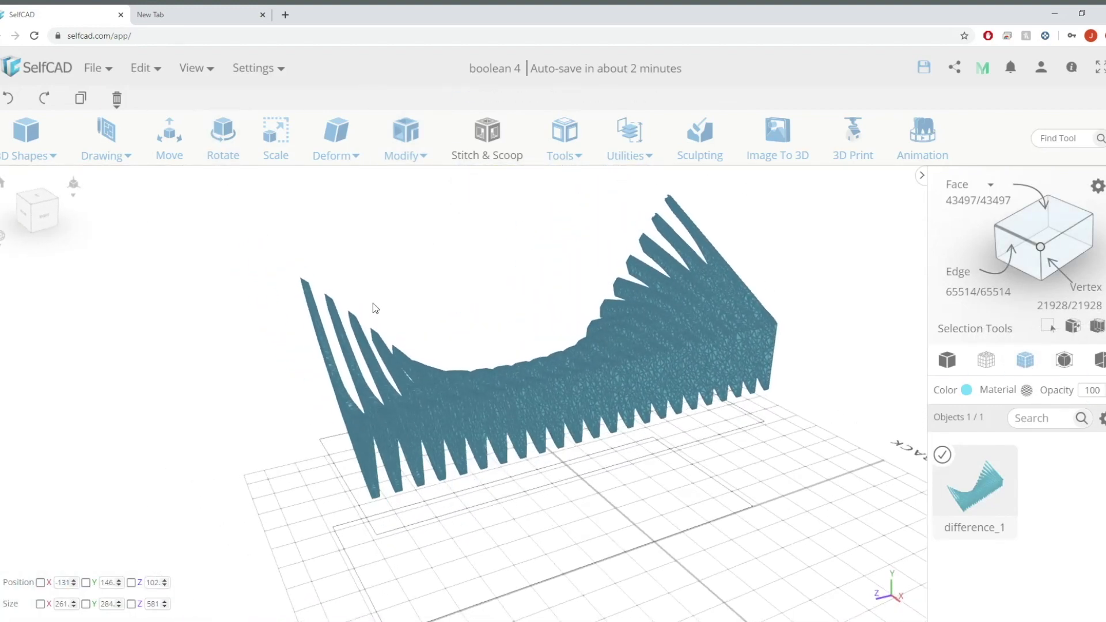
pyautogui.click(986, 360)
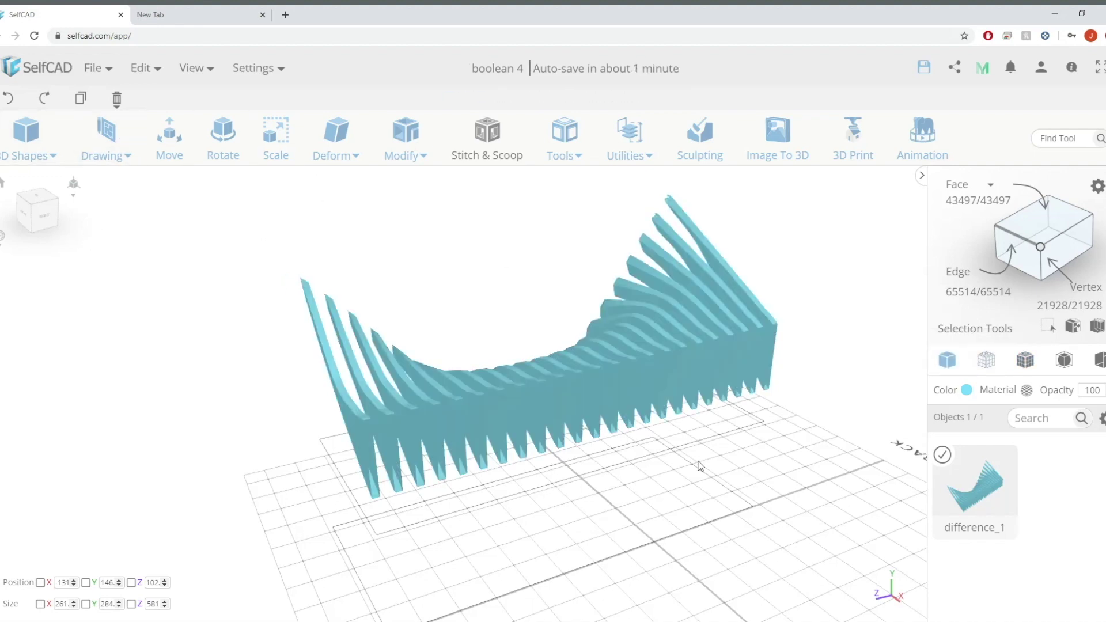
pyautogui.moveTo(699, 461); pyautogui.dragTo(605, 321)
pyautogui.click(1024, 360)
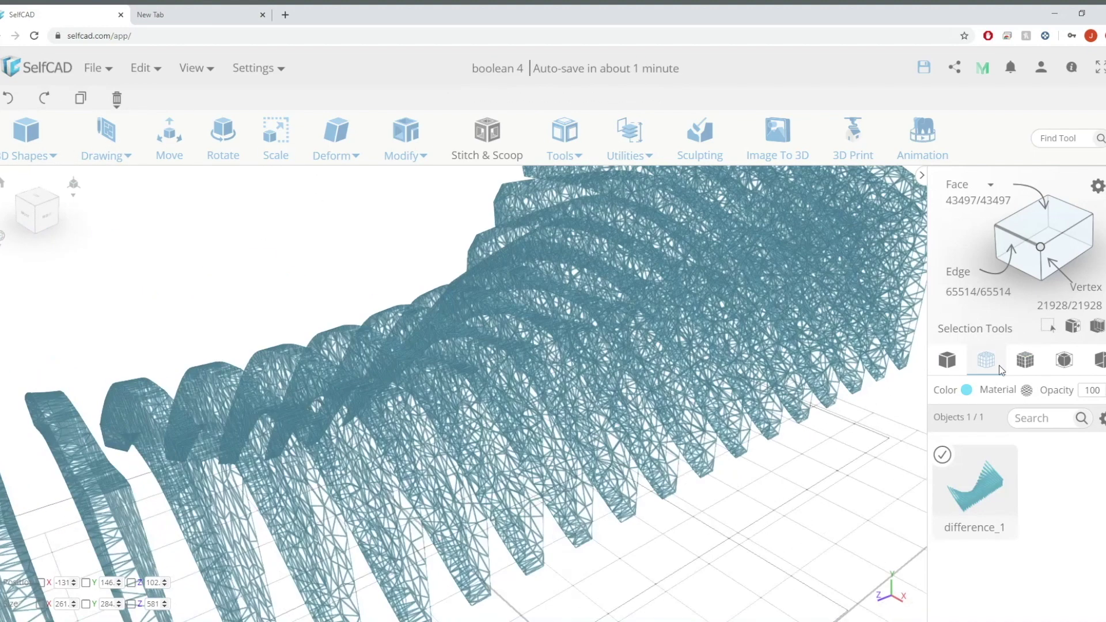
pyautogui.click(947, 360)
# Create a cube 111 wide, 116 high and 200 deep with 3 height segments in front of the sliced body.
pyautogui.click(26, 138)
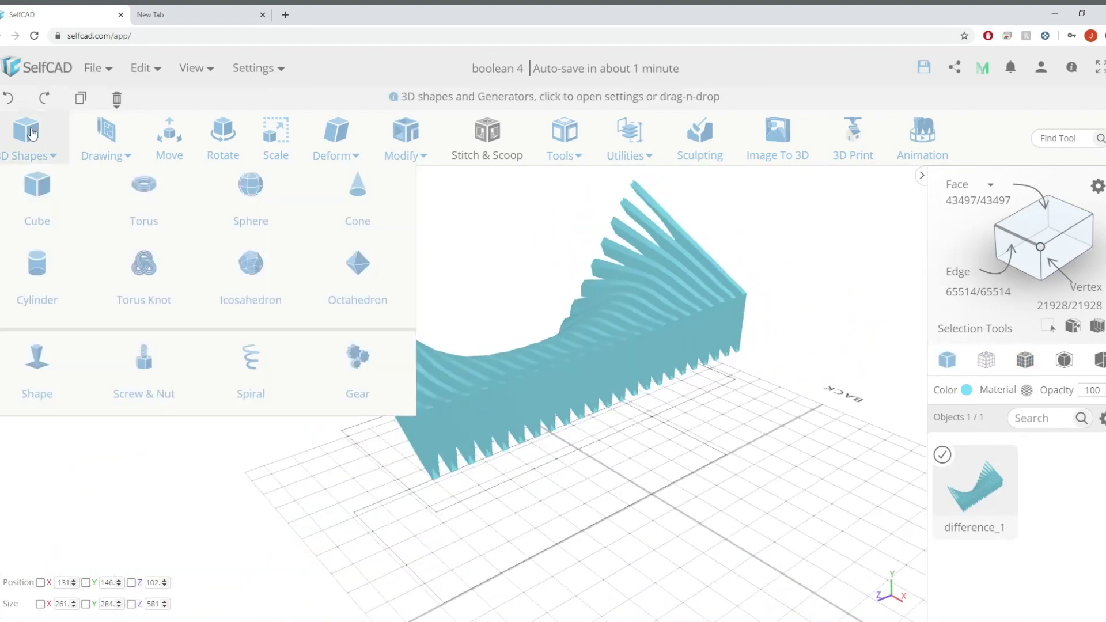
pyautogui.click(38, 209)
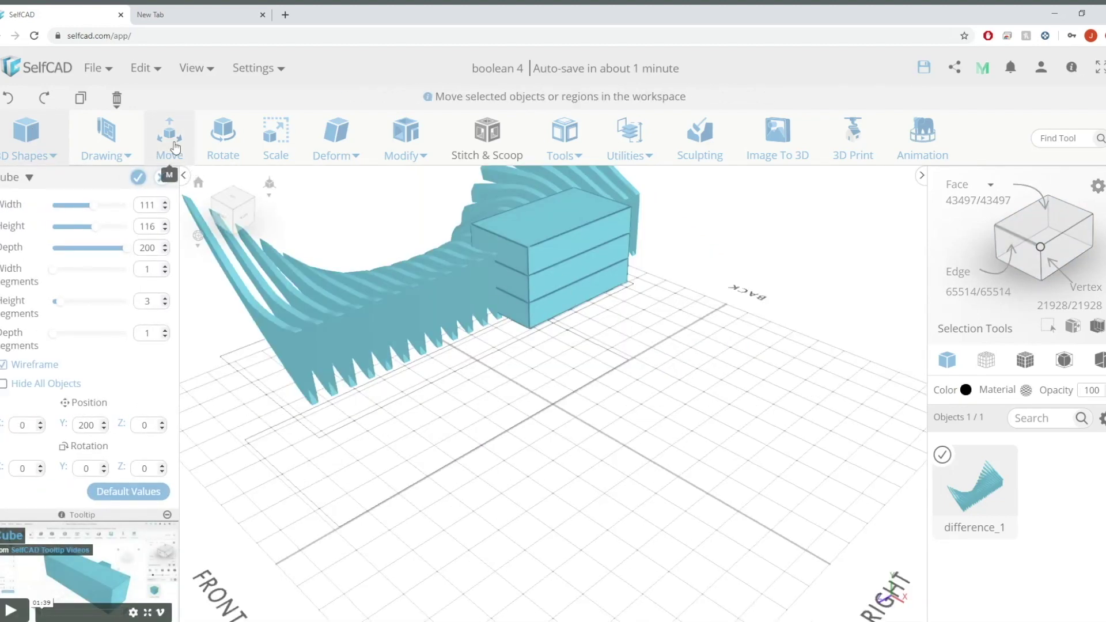
pyautogui.click(276, 138)
pyautogui.click(509, 334)
pyautogui.moveTo(680, 325); pyautogui.dragTo(622, 340, button='right')
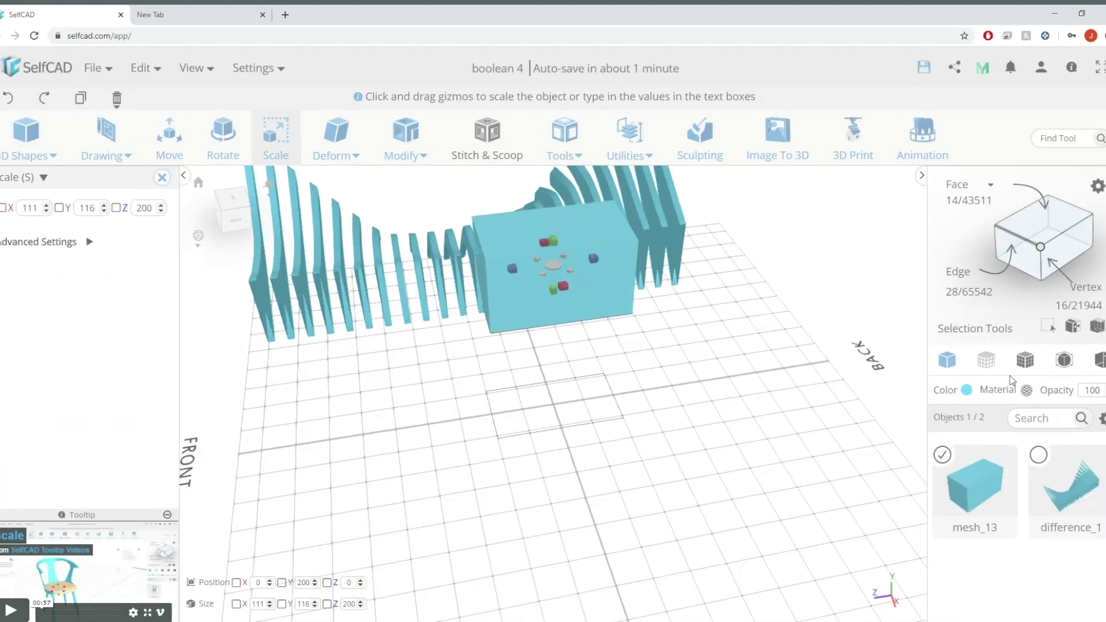
# Show the wireframe over the mesh and scale the cube along Z to 20, placing it around Z -171 over a gap between slices.
pyautogui.click(1025, 360)
pyautogui.moveTo(668, 299); pyautogui.dragTo(529, 289, button='right')
pyautogui.moveTo(558, 303); pyautogui.dragTo(375, 306)
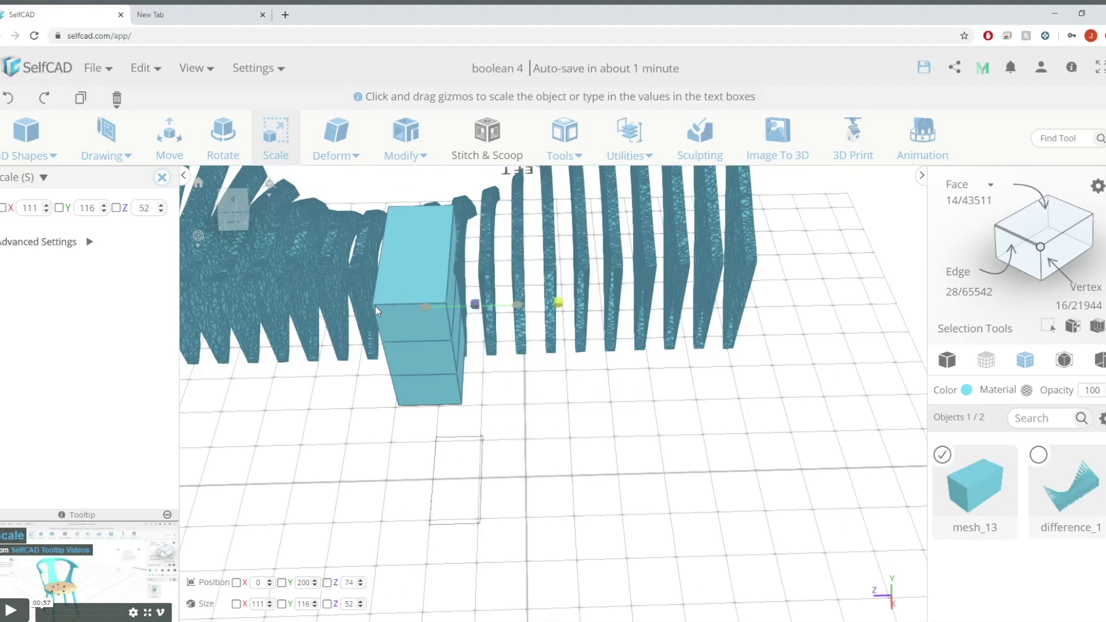
pyautogui.moveTo(468, 304); pyautogui.dragTo(748, 340)
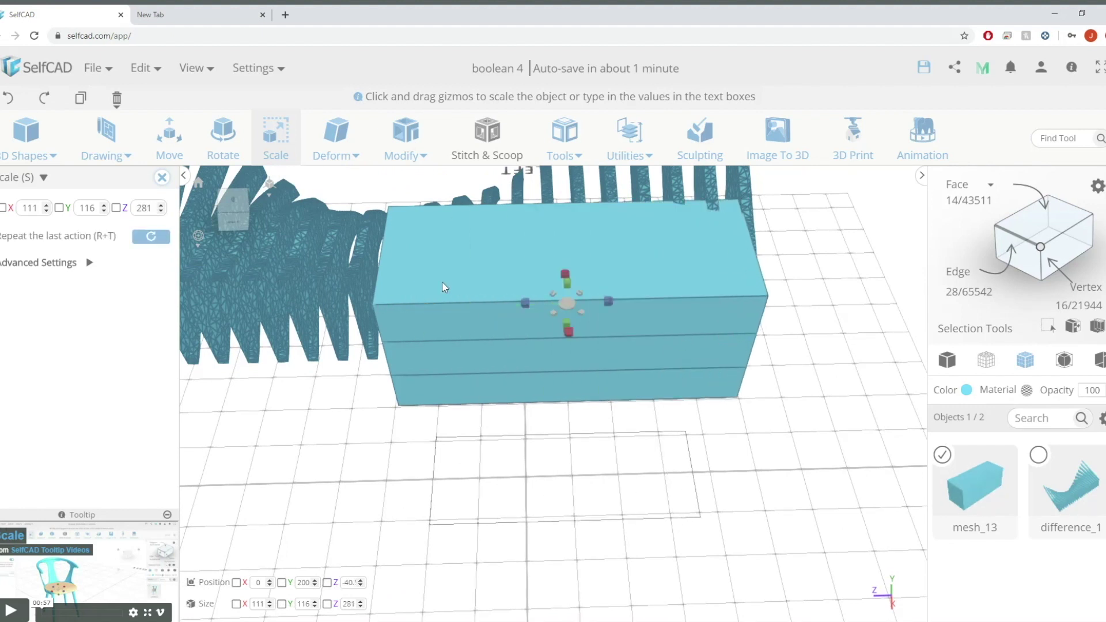
pyautogui.moveTo(527, 304); pyautogui.dragTo(824, 344)
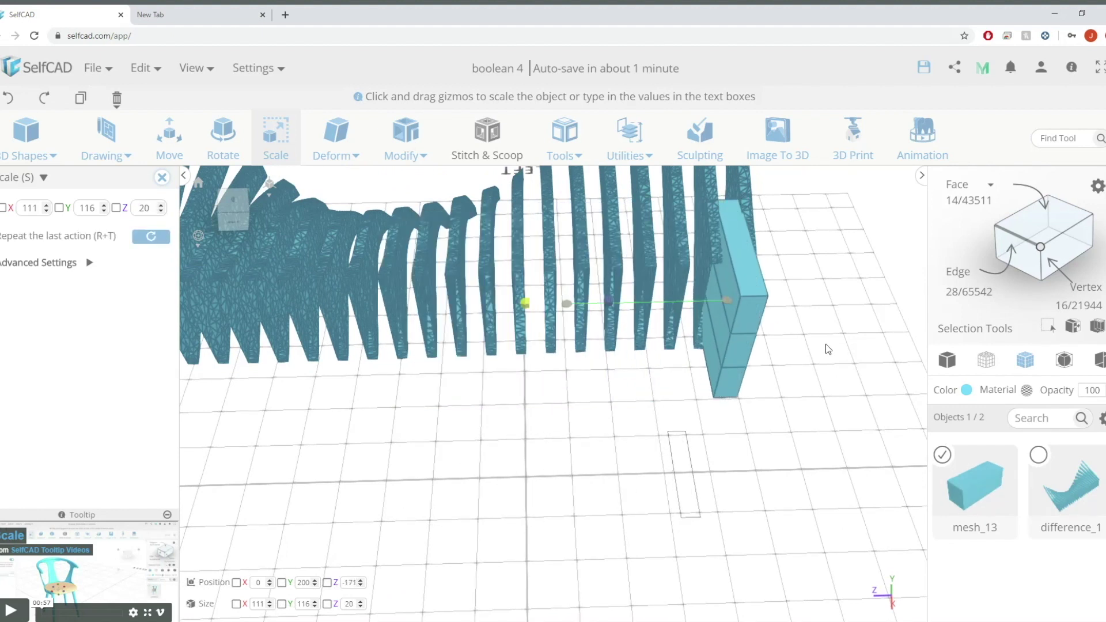
# Viewed from above, scale the block along Z to 17 so it fits the gap between the two slices.
pyautogui.click(242, 199)
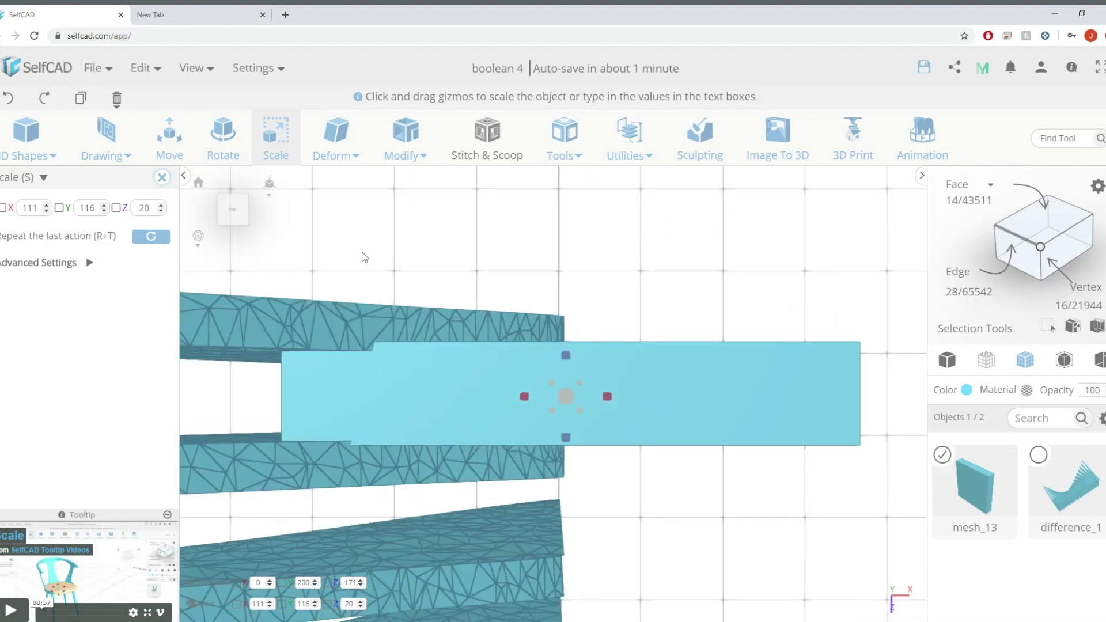
pyautogui.click(269, 214)
pyautogui.scroll(5, 516, 388)
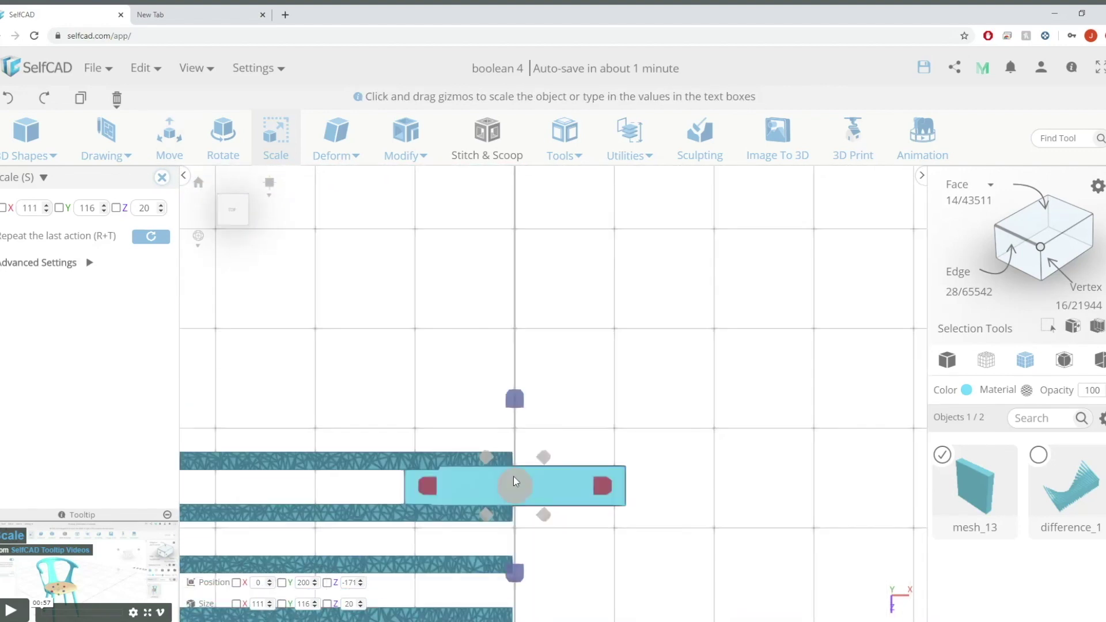
pyautogui.scroll(2, 499, 325)
pyautogui.moveTo(506, 430); pyautogui.dragTo(506, 427)
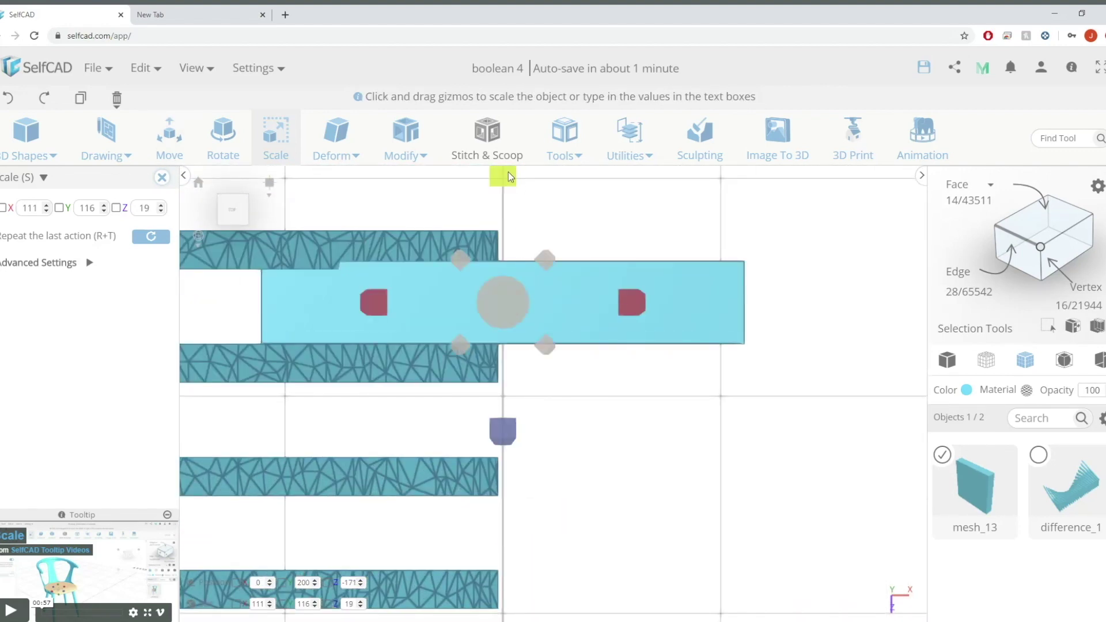
pyautogui.moveTo(508, 171); pyautogui.dragTo(508, 182)
# Scale the block to 54 along X and 168 along Y so it hugs the back of the end slice.
pyautogui.moveTo(586, 289); pyautogui.dragTo(601, 311, button='right')
pyautogui.scroll(-5, 593, 417)
pyautogui.moveTo(601, 311); pyautogui.dragTo(545, 306)
pyautogui.moveTo(545, 306); pyautogui.dragTo(442, 408, button='right')
pyautogui.moveTo(504, 313); pyautogui.dragTo(645, 454)
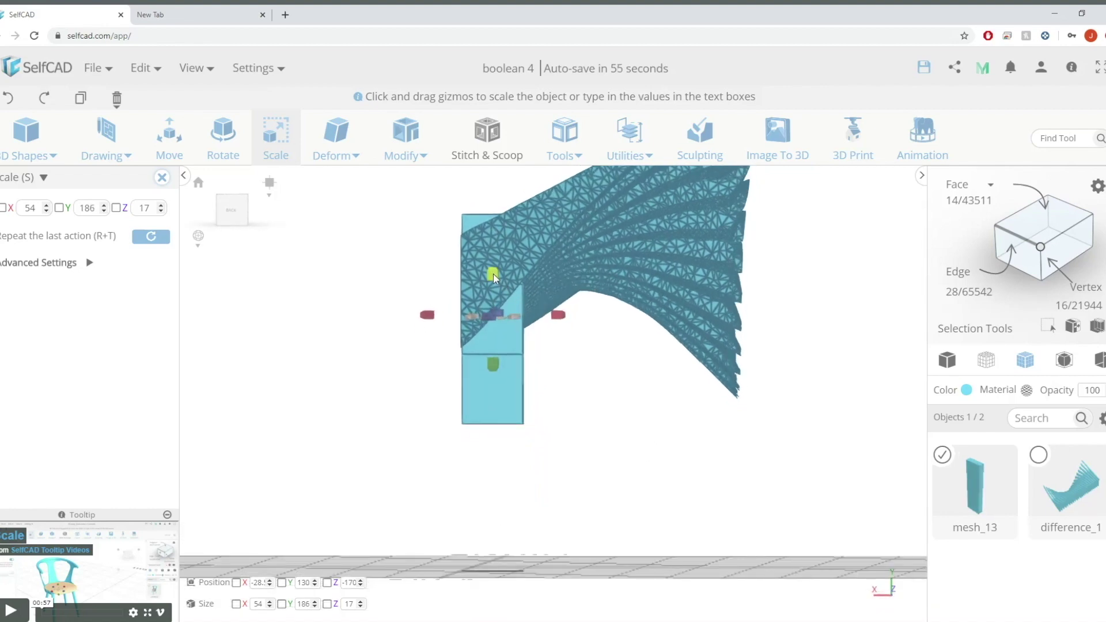
pyautogui.moveTo(500, 272); pyautogui.dragTo(490, 292)
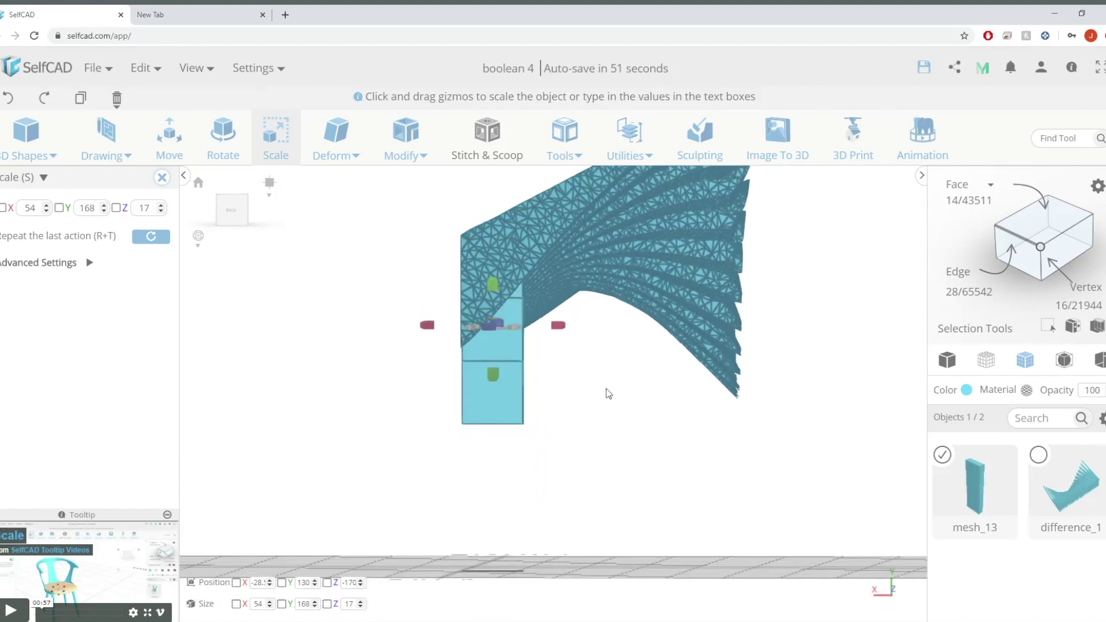
pyautogui.moveTo(606, 389); pyautogui.dragTo(664, 375, button='right')
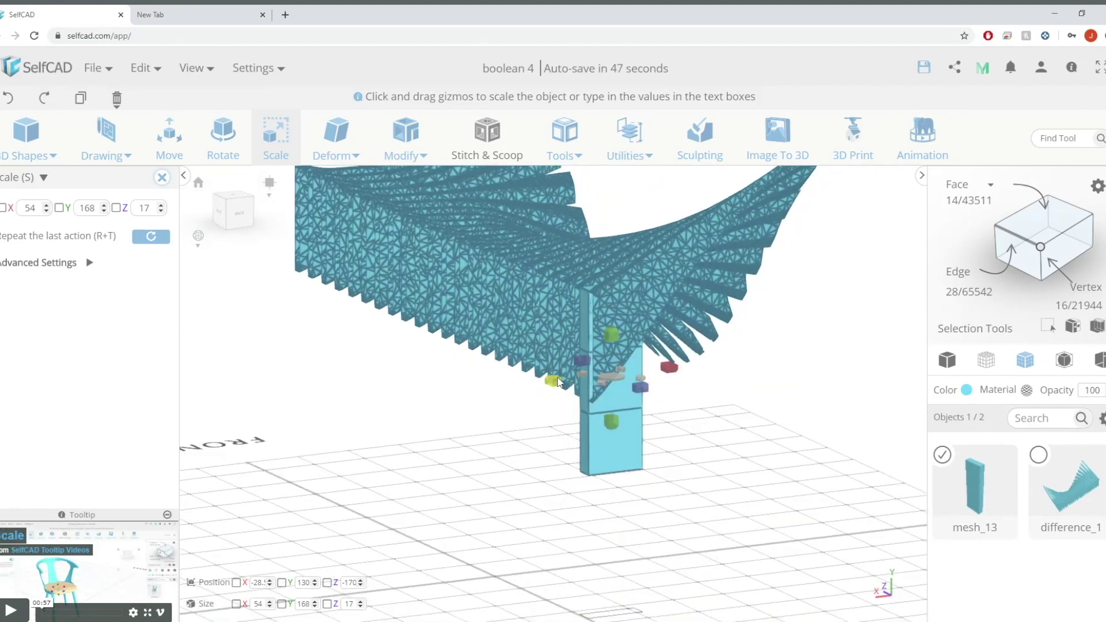
pyautogui.moveTo(558, 380); pyautogui.dragTo(557, 380)
# Select the block's lower dividing edge on the side under the roof and move it inward along X to about -14.5.
pyautogui.scroll(5, 596, 369)
pyautogui.scroll(-4, 717, 441)
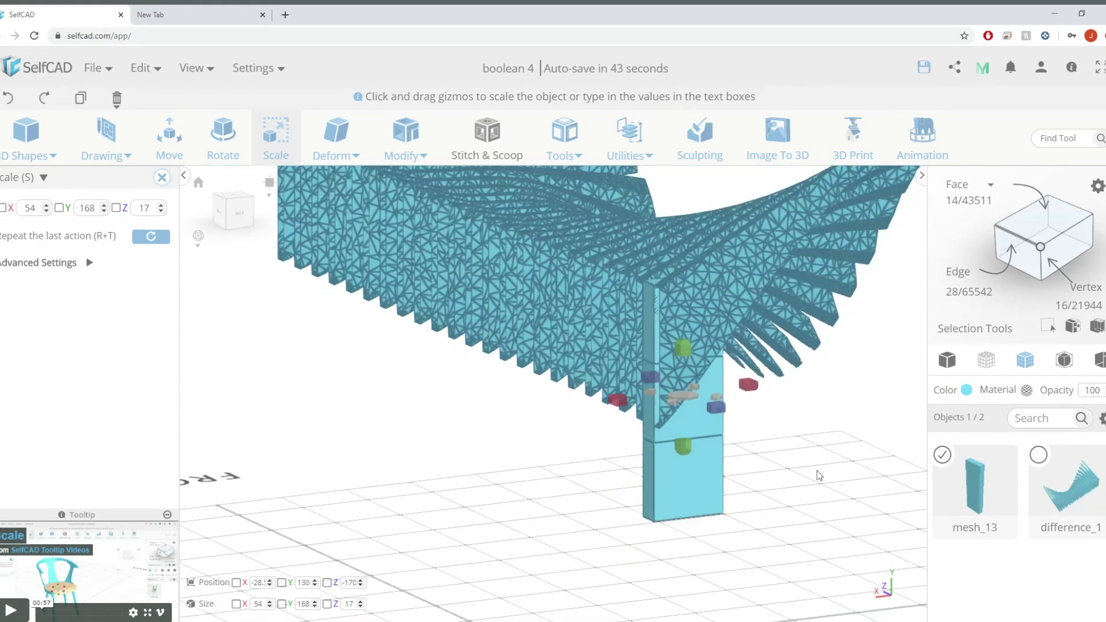
pyautogui.moveTo(819, 476); pyautogui.dragTo(660, 458, button='right')
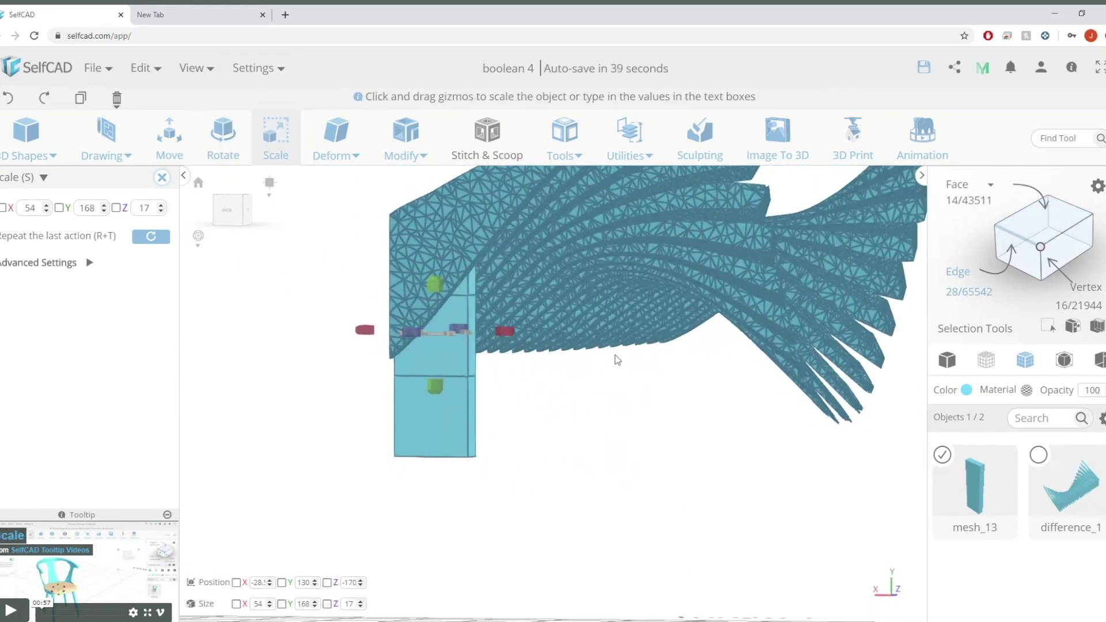
pyautogui.scroll(3, 452, 371)
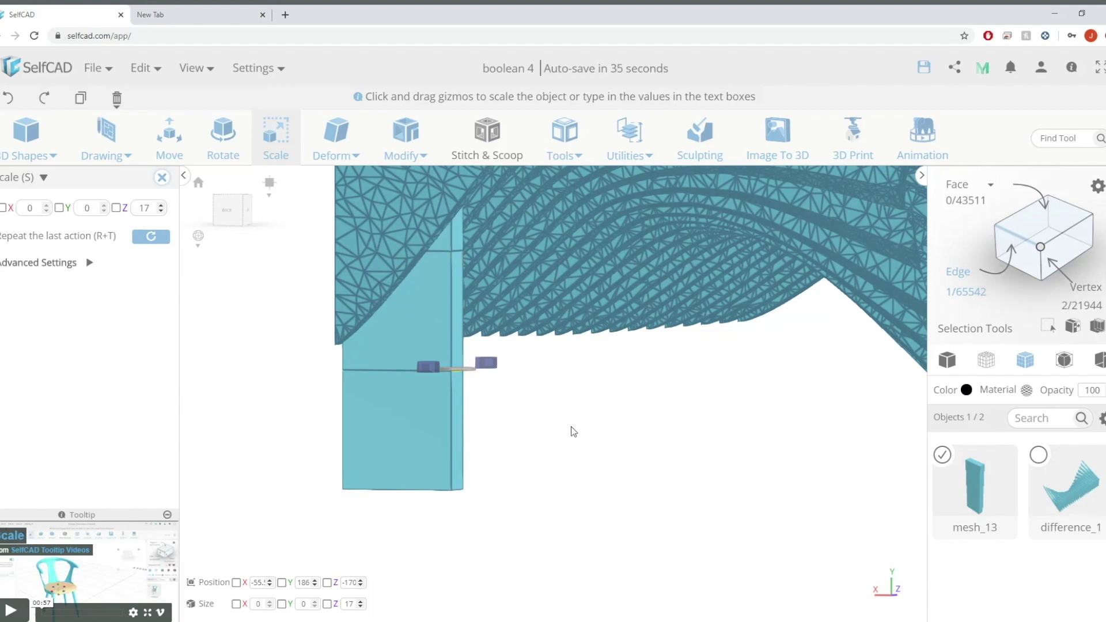
pyautogui.moveTo(572, 427); pyautogui.dragTo(587, 444, button='right')
pyautogui.press('m')
pyautogui.moveTo(583, 476); pyautogui.dragTo(497, 471)
pyautogui.moveTo(503, 477); pyautogui.dragTo(520, 377, button='right')
pyautogui.moveTo(576, 410); pyautogui.dragTo(527, 431, button='right')
pyautogui.click(477, 537)
pyautogui.moveTo(536, 499); pyautogui.dragTo(561, 479)
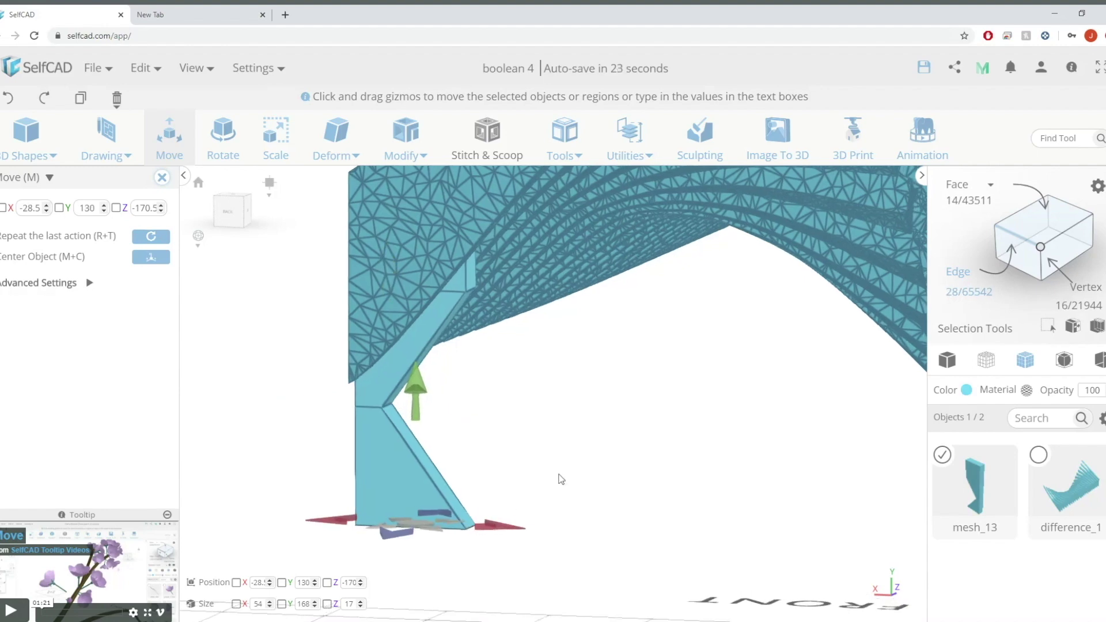
pyautogui.click(554, 459)
# Reselect the inward-bent knee edge of the block and shift it further along X to -11.5.
pyautogui.moveTo(554, 459); pyautogui.dragTo(558, 447, button='right')
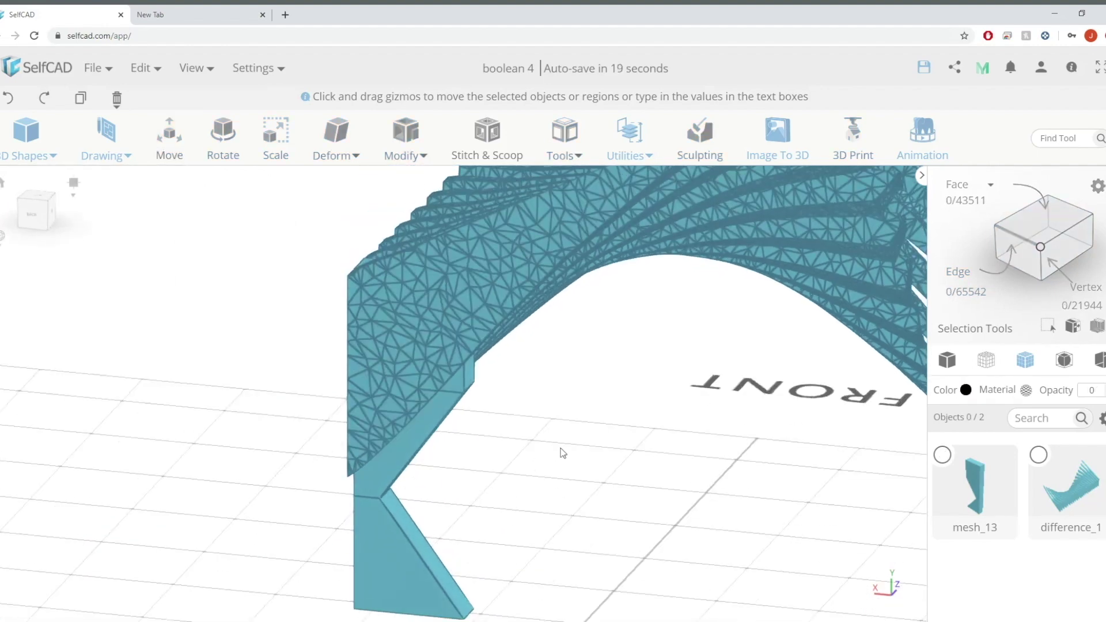
pyautogui.moveTo(559, 447); pyautogui.dragTo(554, 308, button='middle')
pyautogui.scroll(5, 384, 359)
pyautogui.click(380, 358)
pyautogui.scroll(4, 389, 358)
pyautogui.moveTo(738, 416); pyautogui.dragTo(441, 373, button='right')
pyautogui.click(370, 363)
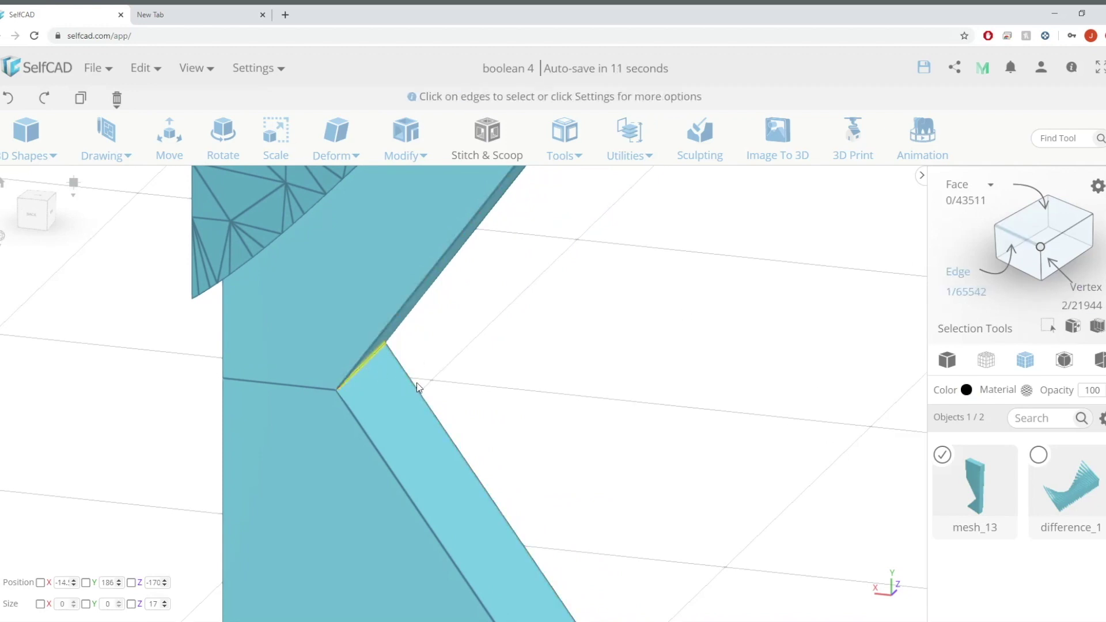
pyautogui.scroll(-3, 423, 377)
pyautogui.press('m')
pyautogui.moveTo(554, 454); pyautogui.dragTo(553, 358, button='middle')
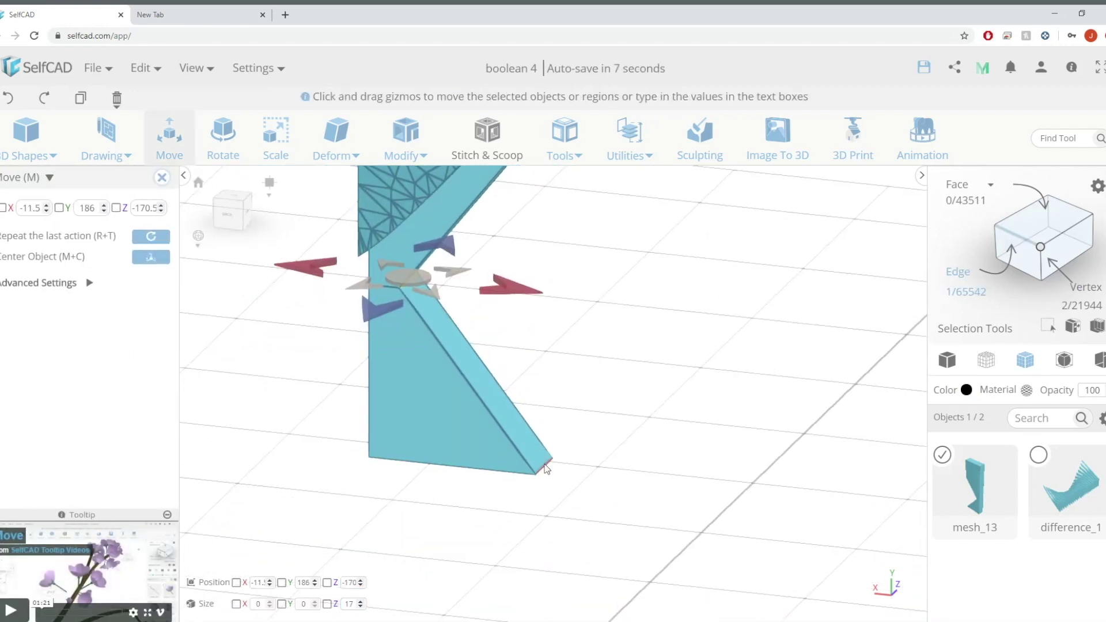
# Select only the bottom edge on the block's back side and move it along X to -38.5, slanting the lower leg.
pyautogui.click(545, 465)
pyautogui.moveTo(371, 460); pyautogui.dragTo(694, 543, button='right')
pyautogui.scroll(5, 755, 543)
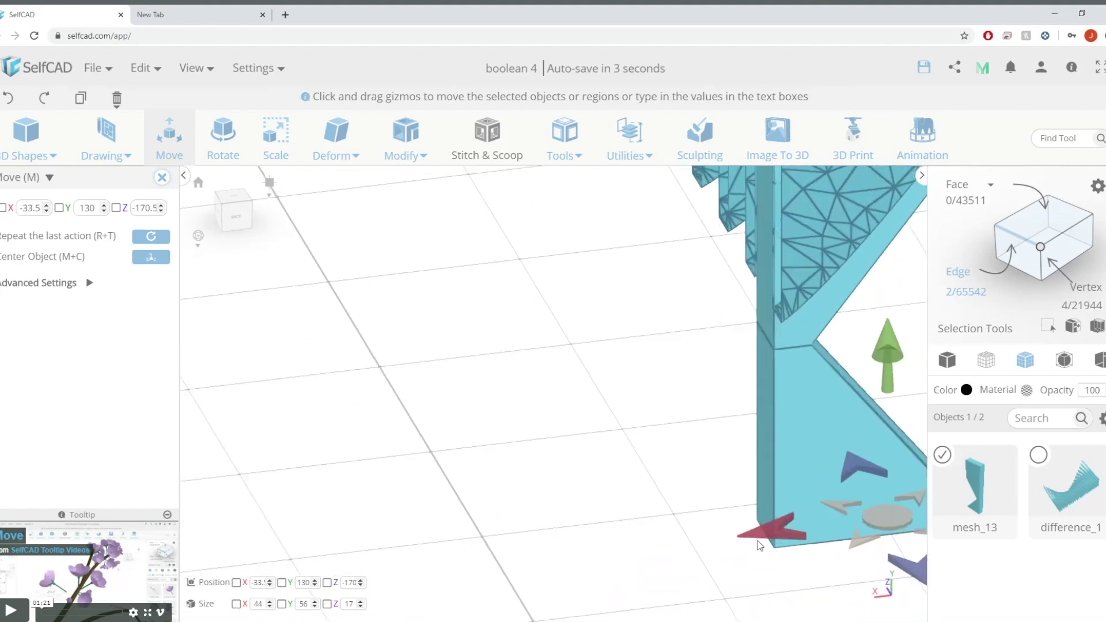
pyautogui.click(735, 524)
pyautogui.scroll(-6, 717, 501)
pyautogui.click(721, 504)
pyautogui.scroll(6, 722, 505)
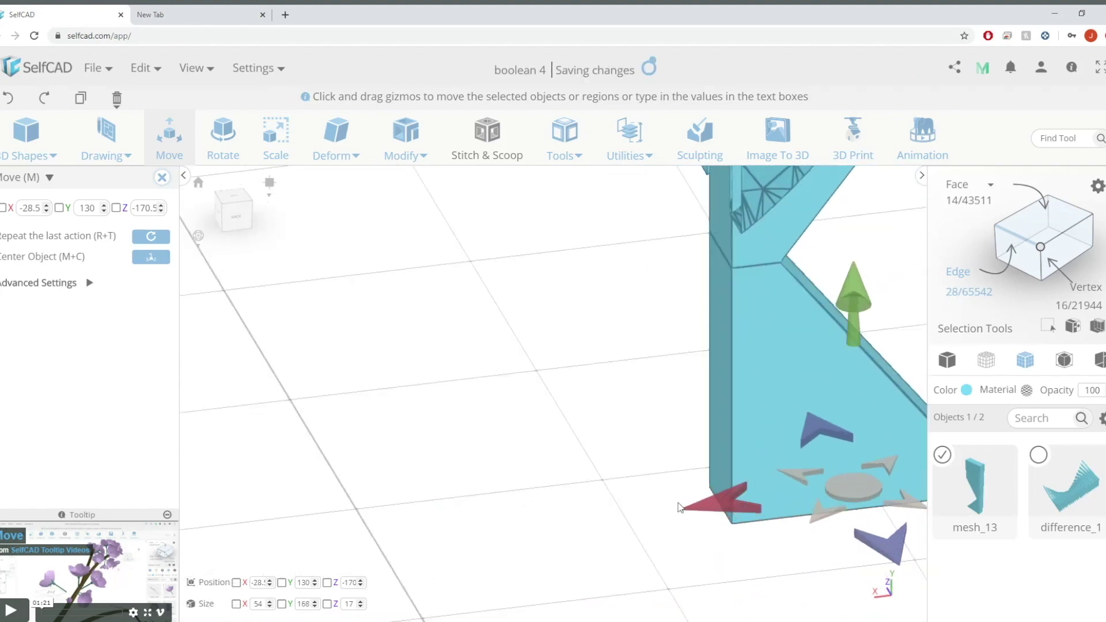
pyautogui.click(731, 492)
pyautogui.scroll(-6, 729, 488)
pyautogui.moveTo(826, 468); pyautogui.dragTo(920, 456)
# With loop selection on, select the edge loop around the block's knee and raise it along Y to 197.
pyautogui.moveTo(881, 439); pyautogui.dragTo(629, 440, button='right')
pyautogui.moveTo(629, 440); pyautogui.dragTo(560, 392, button='middle')
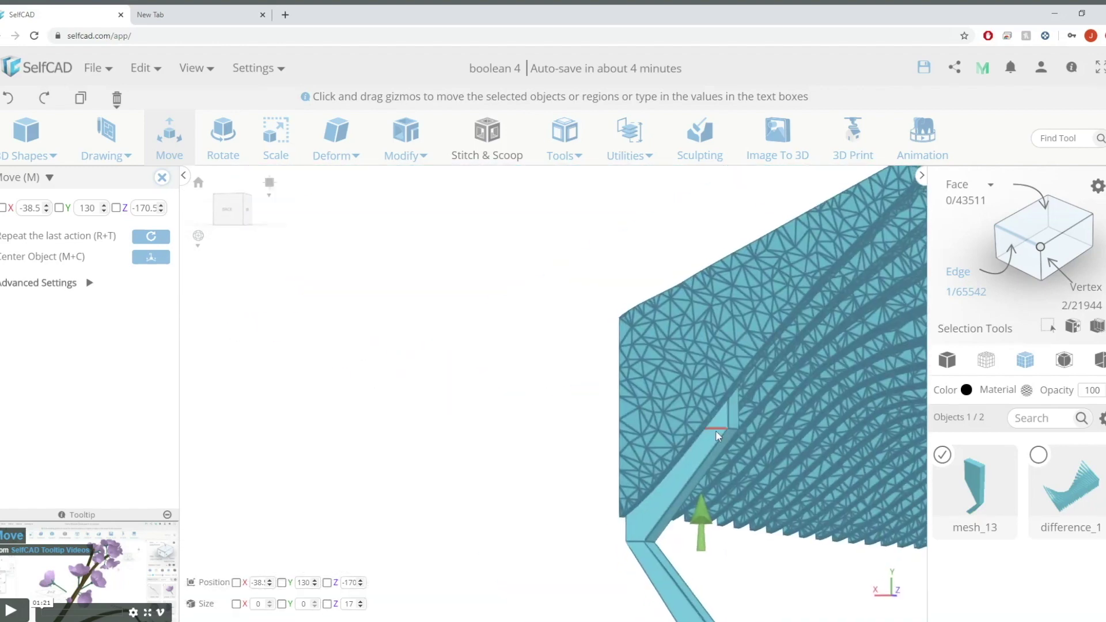
pyautogui.scroll(2, 647, 530)
pyautogui.click(676, 559)
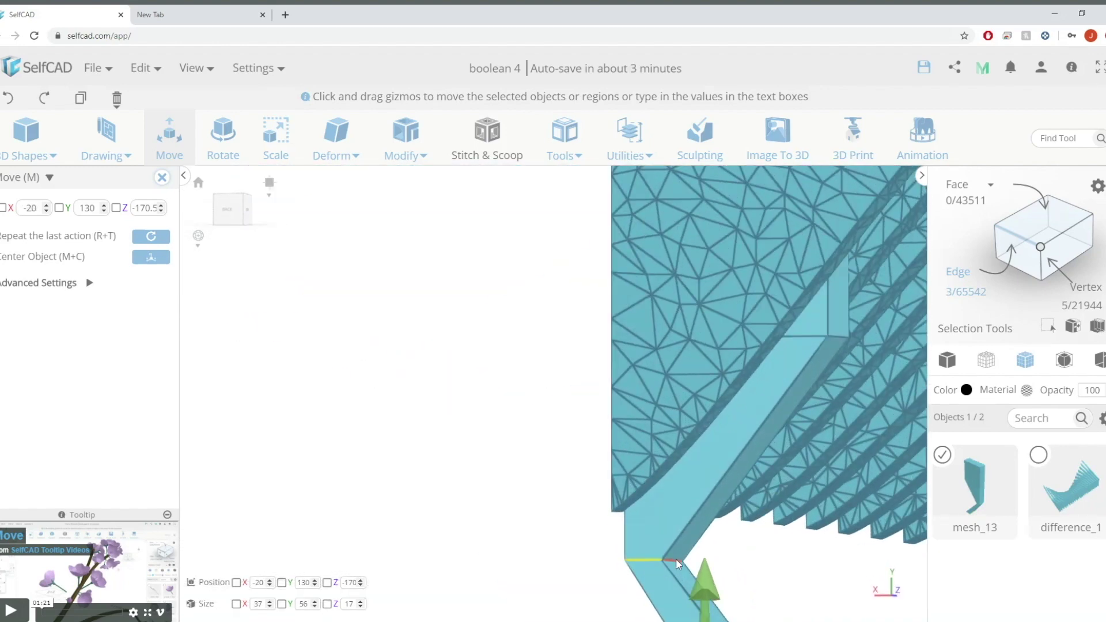
pyautogui.scroll(-3, 704, 567)
pyautogui.moveTo(706, 569); pyautogui.dragTo(597, 519, button='right')
pyautogui.moveTo(597, 520); pyautogui.dragTo(829, 485, button='middle')
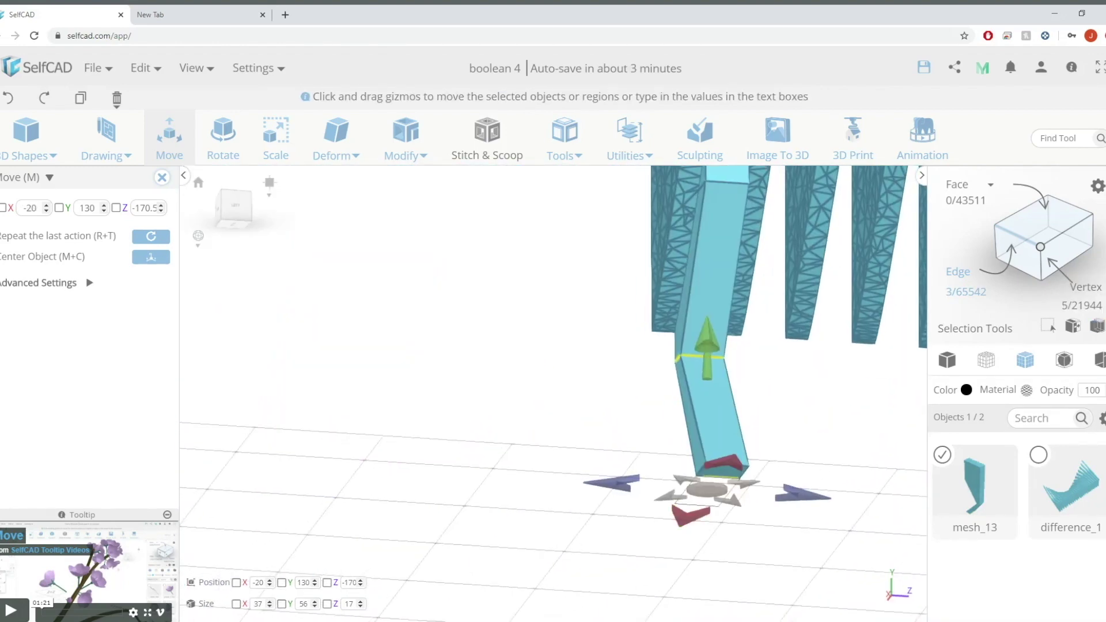
pyautogui.scroll(1, 727, 364)
pyautogui.click(742, 366)
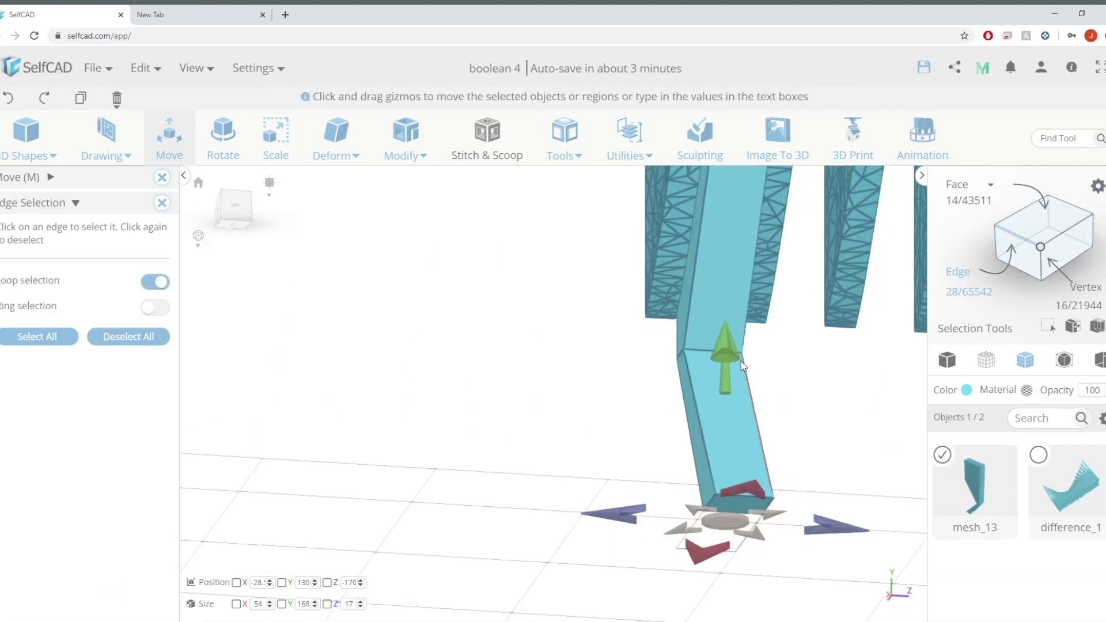
pyautogui.click(680, 353)
pyautogui.moveTo(706, 189); pyautogui.dragTo(713, 261, button='middle')
pyautogui.moveTo(715, 256); pyautogui.dragTo(715, 217)
# Select the block's top face and lower it along Y until the block is 141 high.
pyautogui.moveTo(605, 397); pyautogui.dragTo(740, 462, button='right')
pyautogui.moveTo(740, 462); pyautogui.dragTo(510, 449, button='middle')
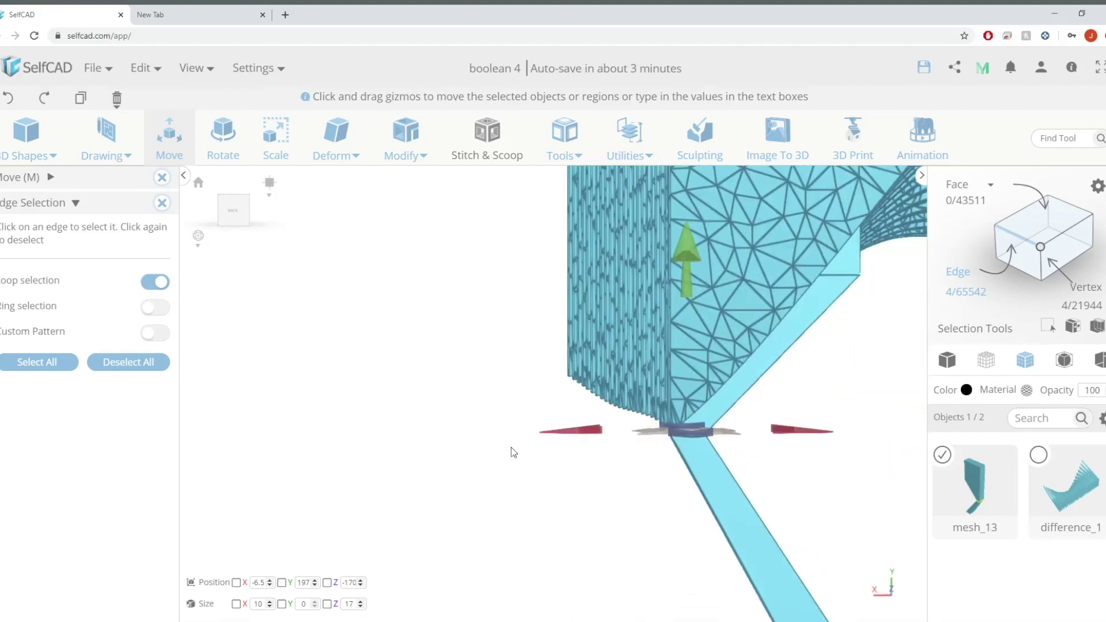
pyautogui.moveTo(511, 450); pyautogui.dragTo(834, 352, button='right')
pyautogui.scroll(-3, 834, 352)
pyautogui.click(1040, 224)
pyautogui.click(799, 356)
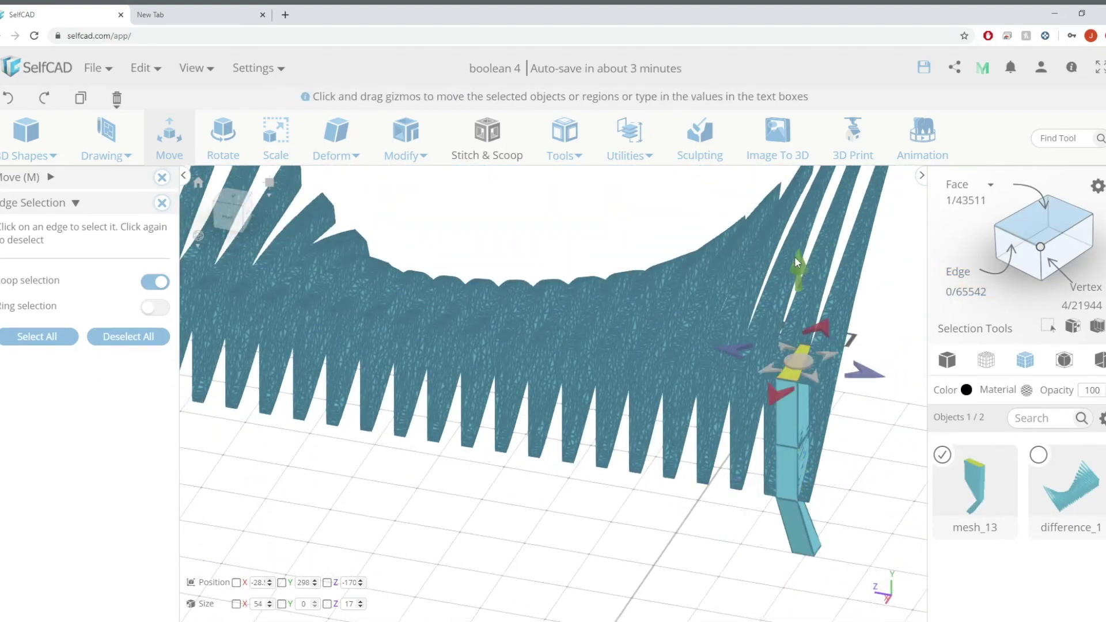
pyautogui.moveTo(800, 304); pyautogui.dragTo(283, 319, button='right')
# Select the block's upper dividing edge on the side under the roof, raise it to about Y 251 and finish moving.
pyautogui.click(1016, 236)
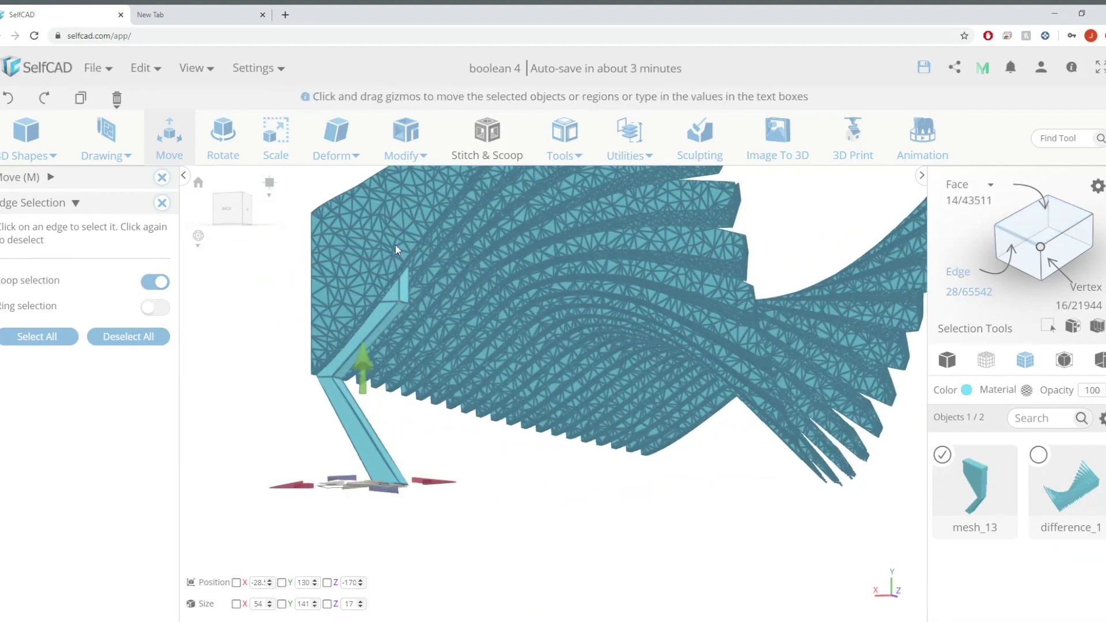
pyautogui.click(403, 299)
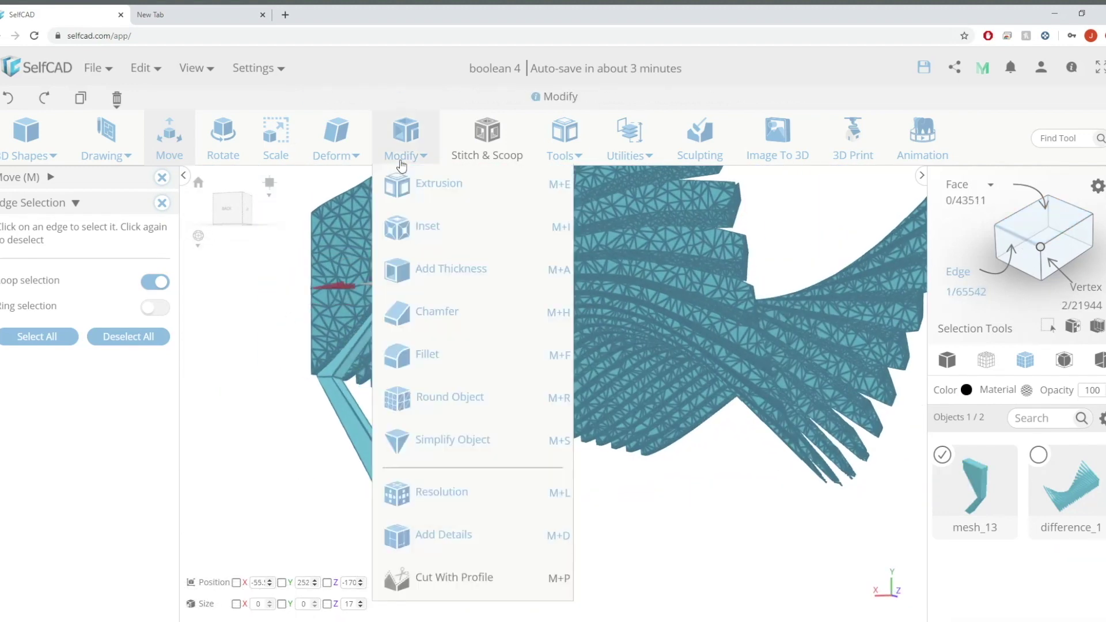
pyautogui.scroll(-5, 422, 205)
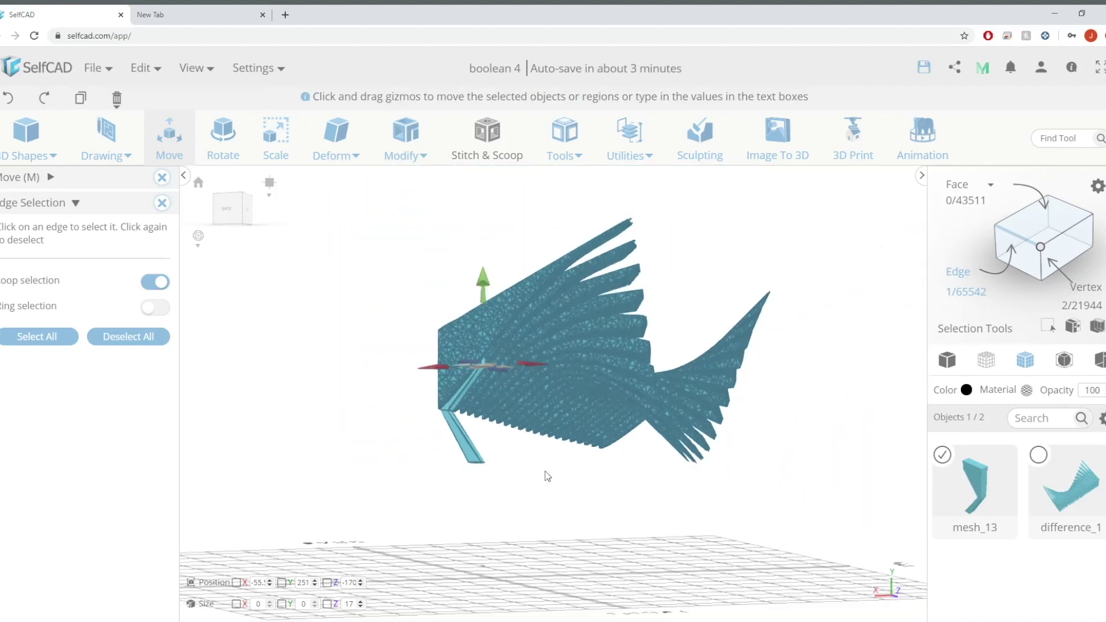
pyautogui.moveTo(576, 474); pyautogui.dragTo(597, 484, button='right')
pyautogui.scroll(2, 431, 424)
pyautogui.moveTo(431, 424); pyautogui.dragTo(534, 420, button='right')
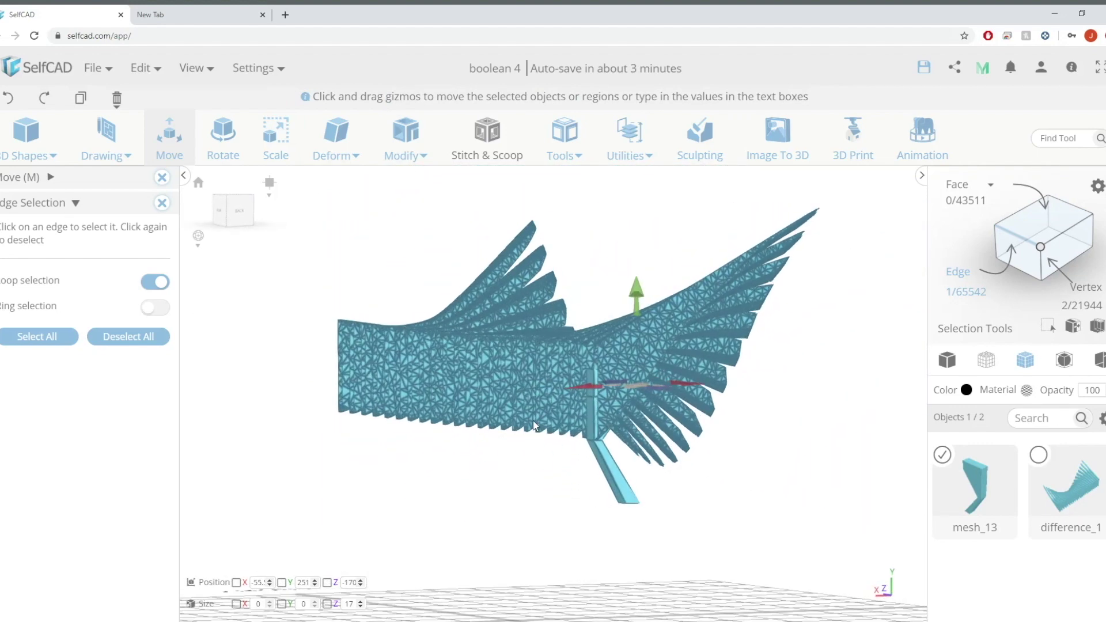
pyautogui.click(164, 207)
pyautogui.click(163, 179)
# Select the bottom face of the block's leg and scale it to 4.98 along X and Z, tapering the leg.
pyautogui.moveTo(669, 507); pyautogui.dragTo(772, 515, button='right')
pyautogui.scroll(3, 869, 478)
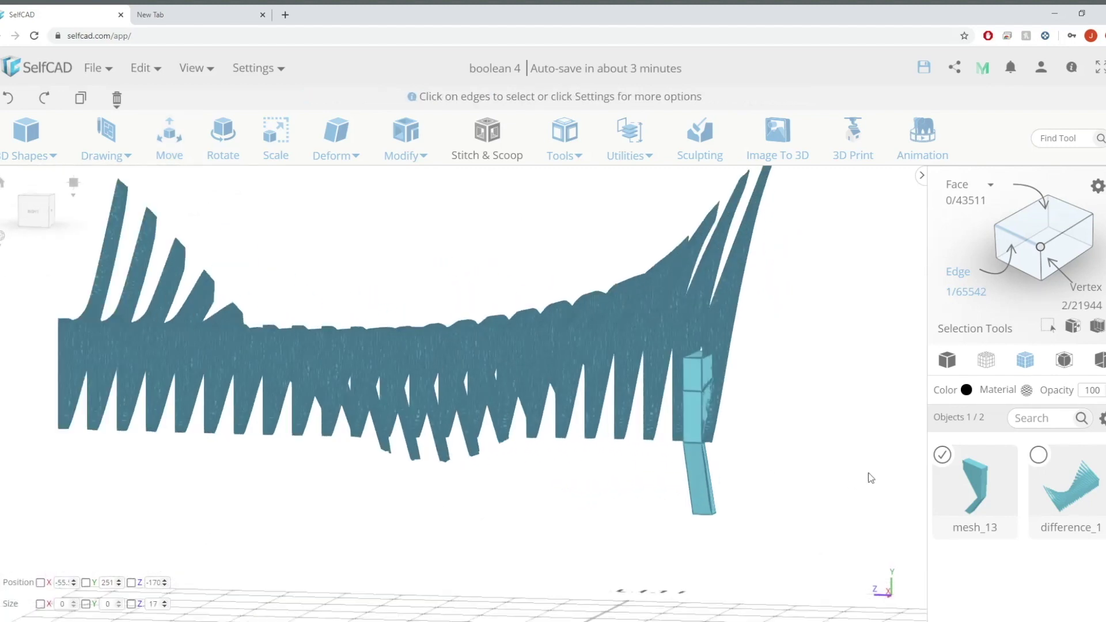
pyautogui.scroll(2, 869, 478)
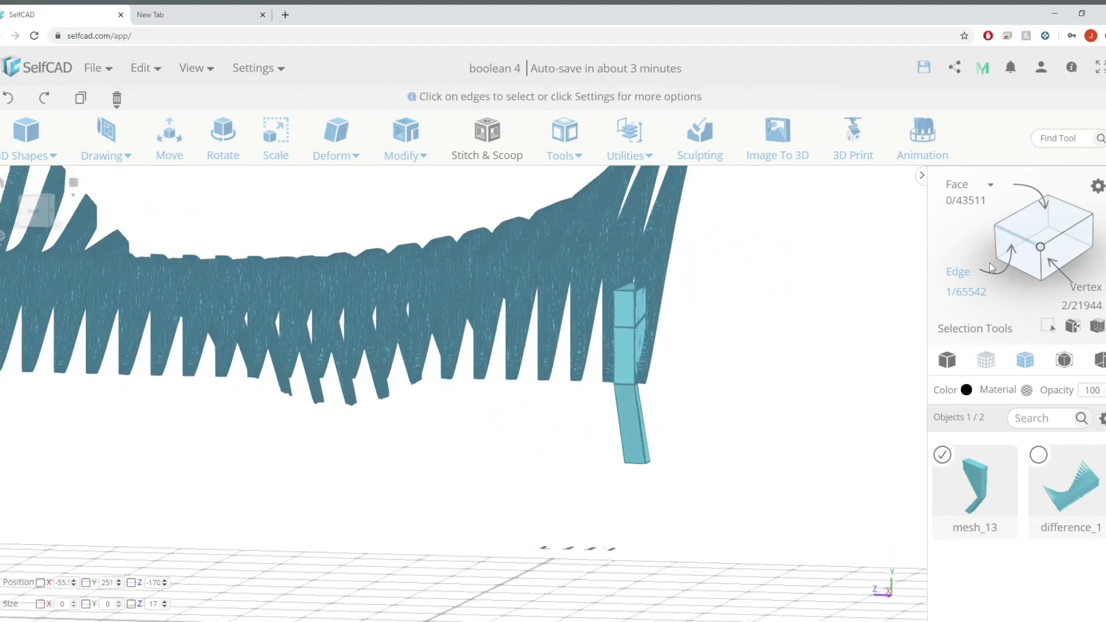
pyautogui.click(1055, 224)
pyautogui.moveTo(802, 429); pyautogui.dragTo(731, 340, button='right')
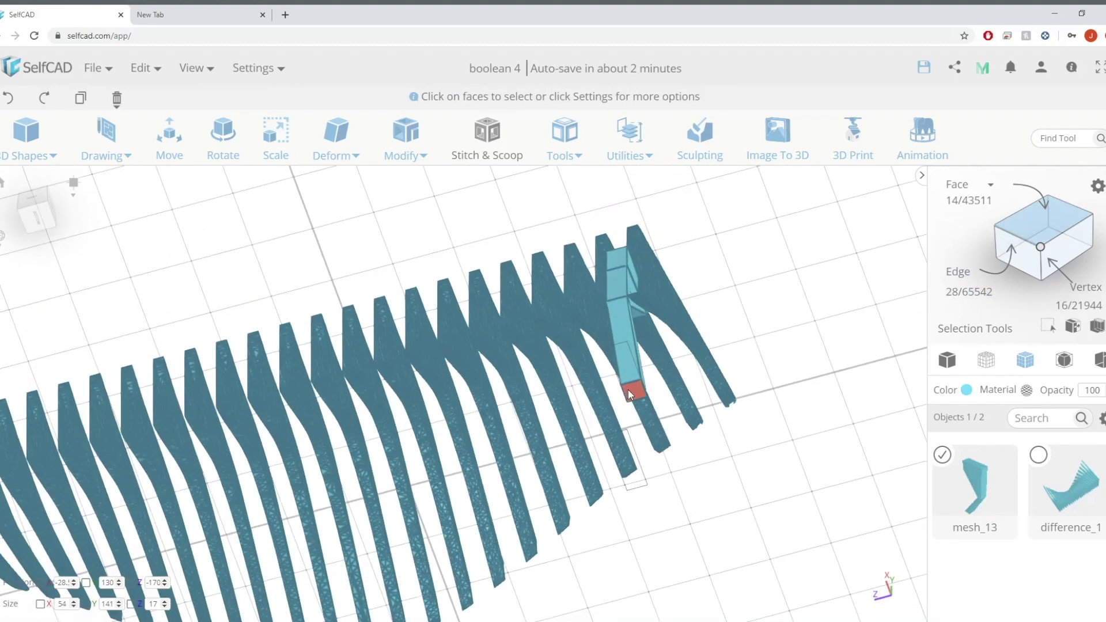
pyautogui.click(632, 391)
pyautogui.scroll(3, 639, 391)
pyautogui.press('s')
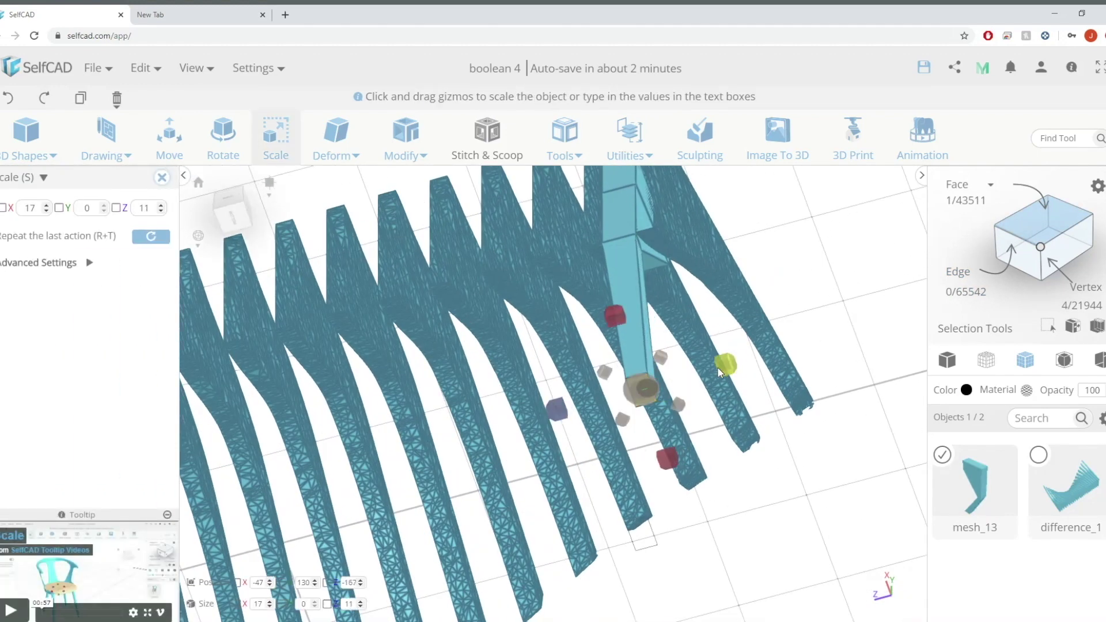
pyautogui.moveTo(666, 360); pyautogui.dragTo(663, 411)
pyautogui.scroll(-5, 783, 331)
pyautogui.moveTo(787, 331); pyautogui.dragTo(507, 439, button='right')
pyautogui.click(162, 178)
# Make 22 offset copies of the whole tapered block, spaced 26 along Z, to fill the gaps between the slices.
pyautogui.moveTo(496, 370); pyautogui.dragTo(543, 414)
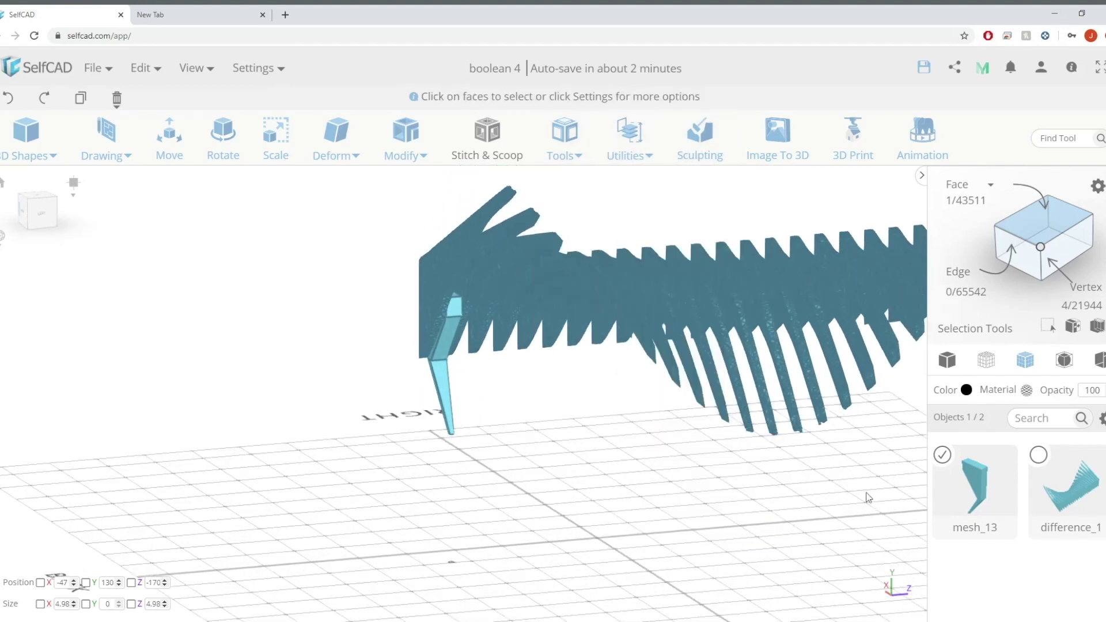
pyautogui.moveTo(572, 416); pyautogui.dragTo(98, 272)
pyautogui.moveTo(547, 455); pyautogui.dragTo(801, 413)
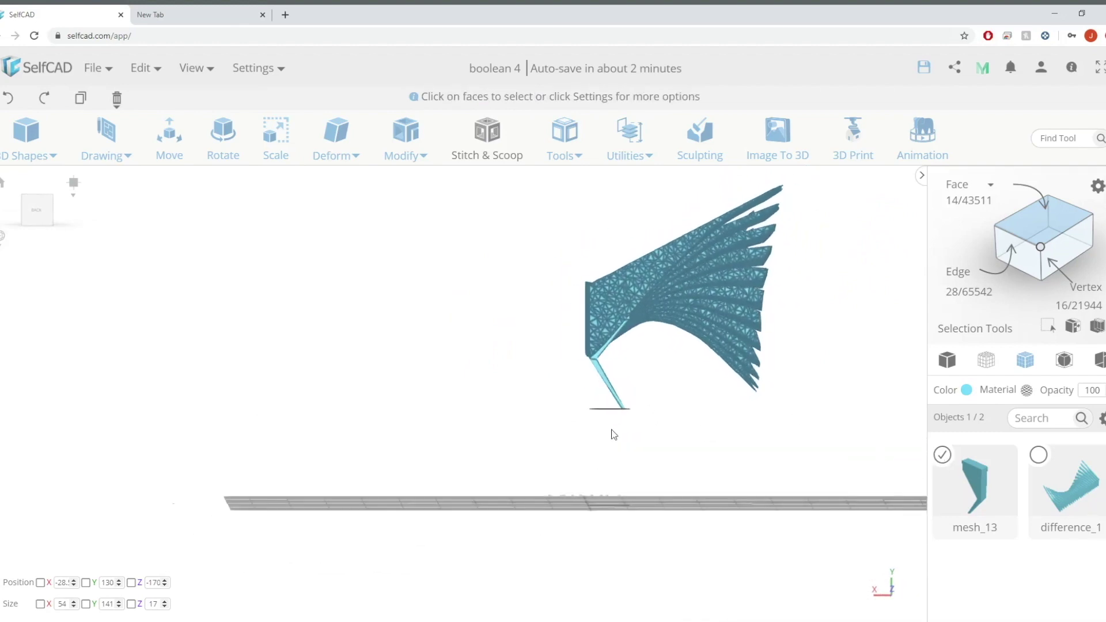
pyautogui.moveTo(569, 430); pyautogui.dragTo(706, 507)
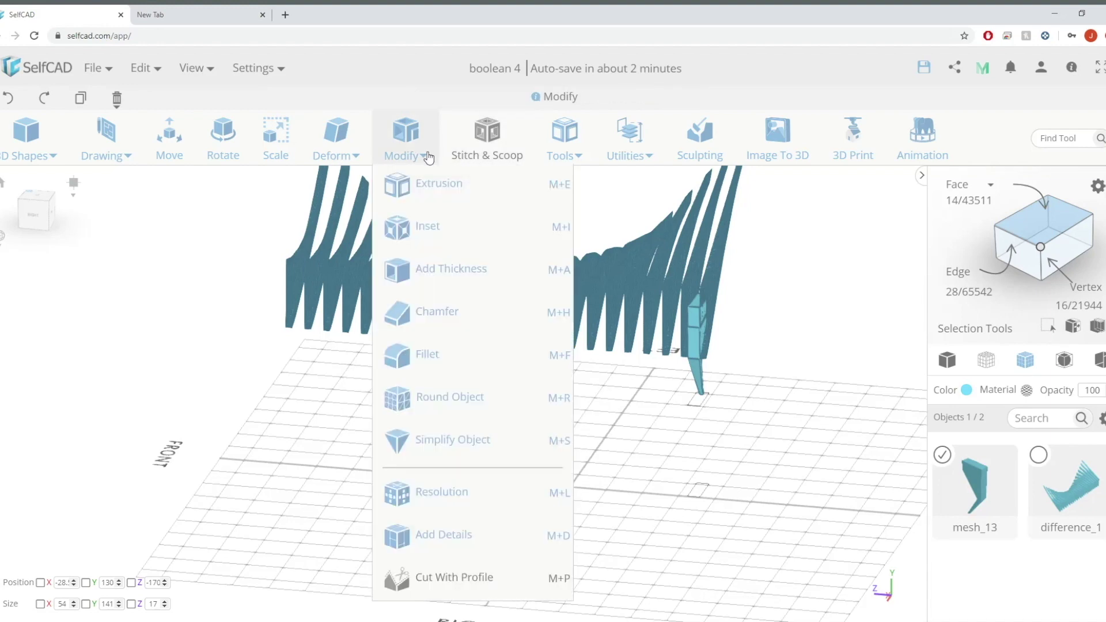
pyautogui.moveTo(565, 146)
pyautogui.click(592, 184)
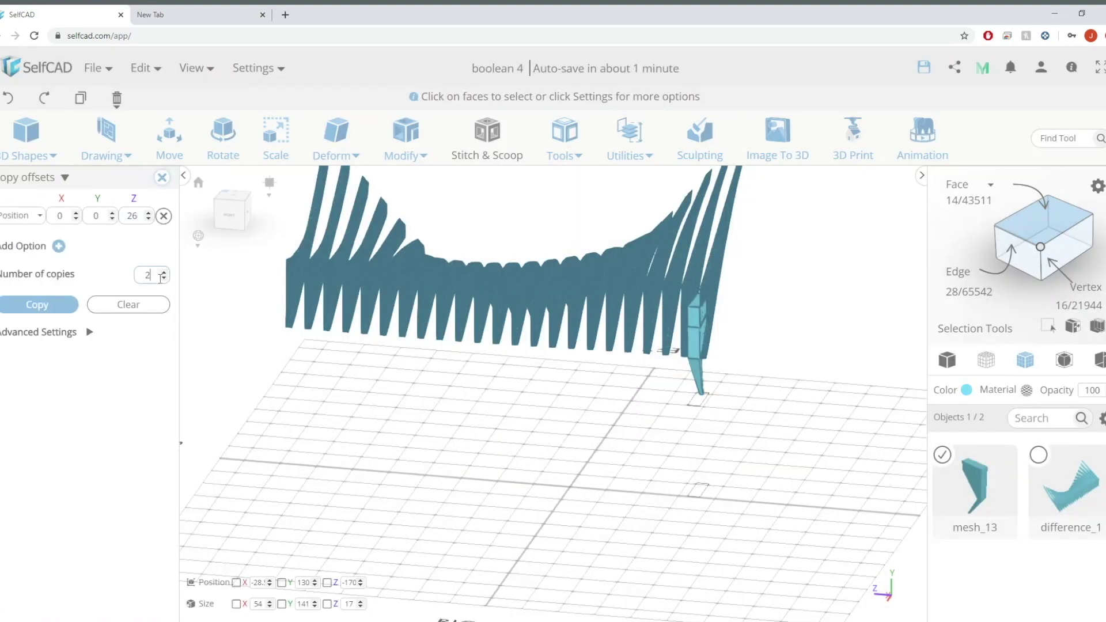
pyautogui.click(37, 304)
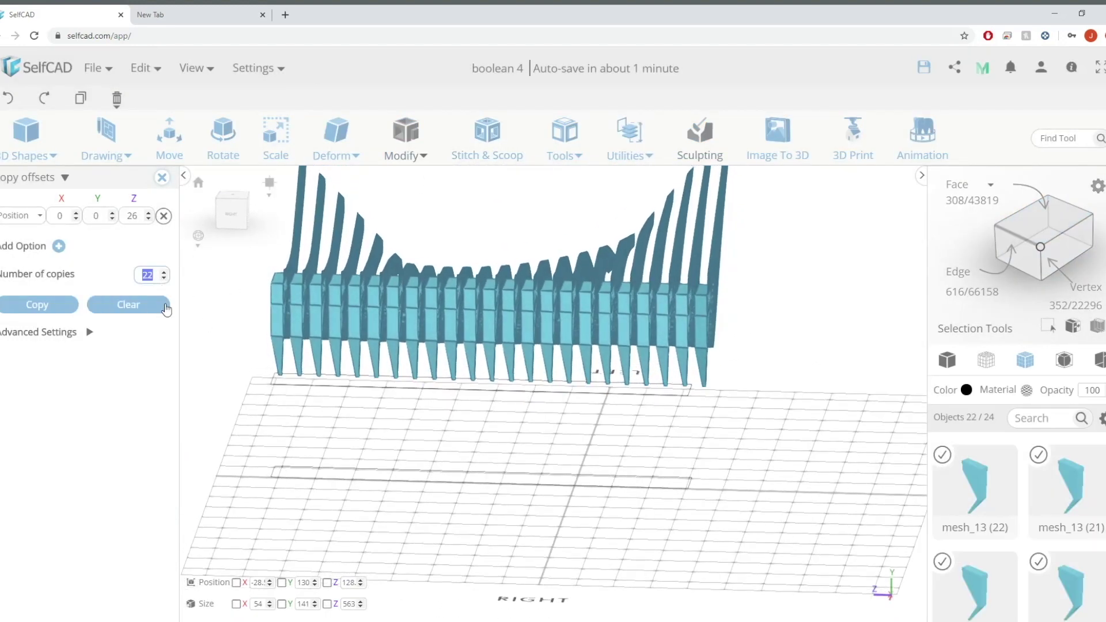
pyautogui.moveTo(242, 299); pyautogui.dragTo(493, 380, button='right')
pyautogui.moveTo(410, 414); pyautogui.dragTo(437, 399)
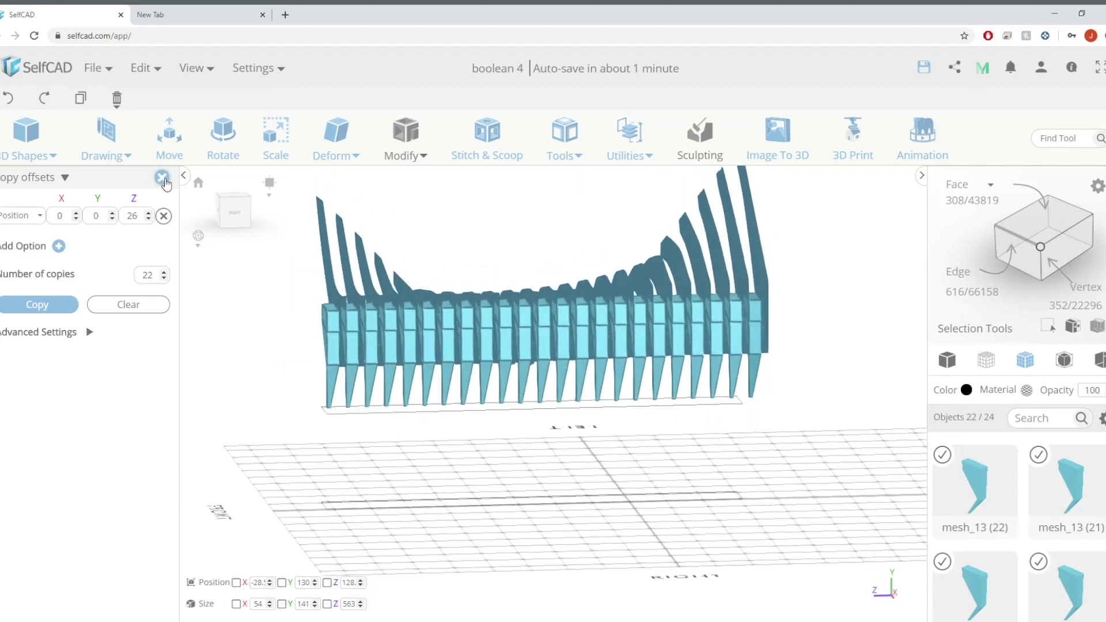
# Finish copying and delete the surplus tapered block copy at the end of the row.
pyautogui.click(162, 177)
pyautogui.click(943, 461)
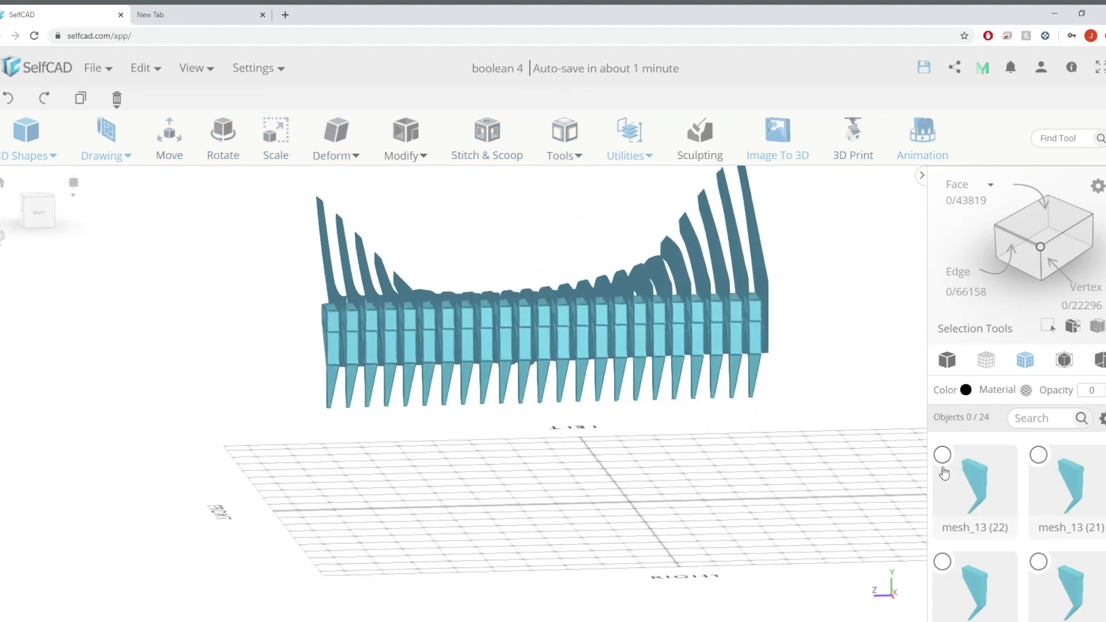
pyautogui.click(942, 462)
pyautogui.moveTo(605, 457); pyautogui.dragTo(600, 467, button='right')
pyautogui.press('Delete')
# Join the 22 remaining tapered blocks into a single object and show the model as solid without mesh edges.
pyautogui.moveTo(546, 396); pyautogui.dragTo(265, 397)
pyautogui.click(1049, 326)
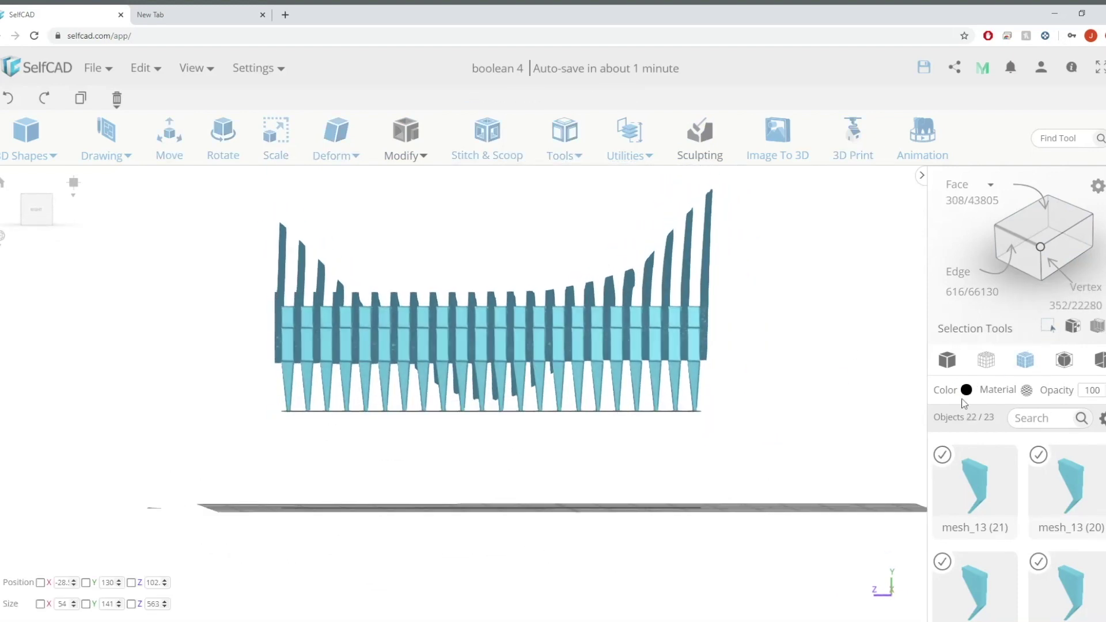
pyautogui.moveTo(628, 149)
pyautogui.click(659, 413)
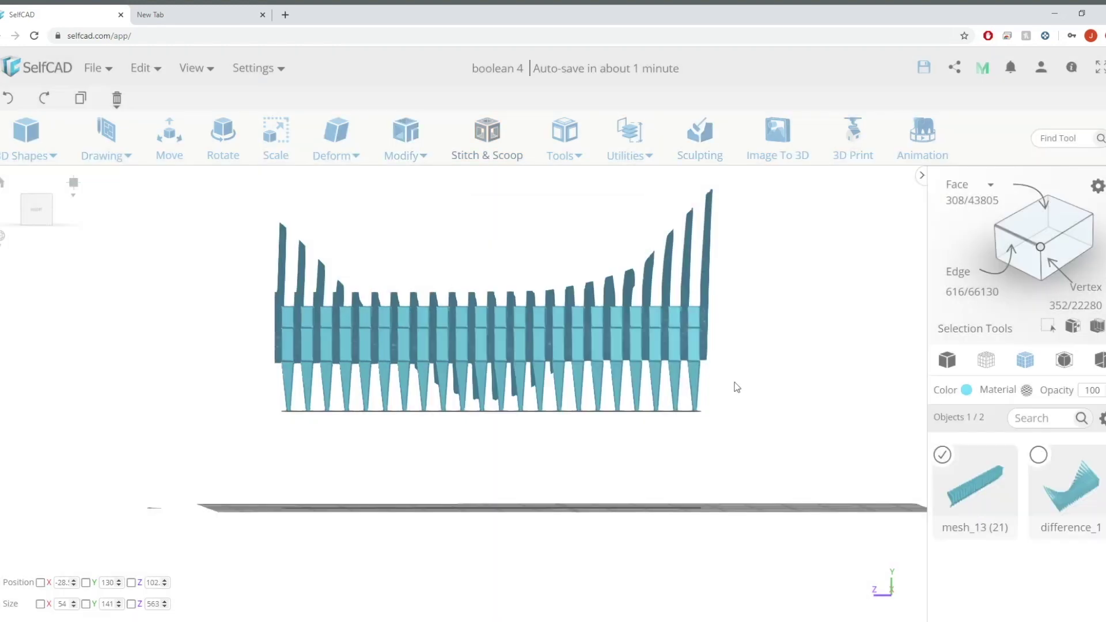
pyautogui.moveTo(736, 387); pyautogui.dragTo(448, 394)
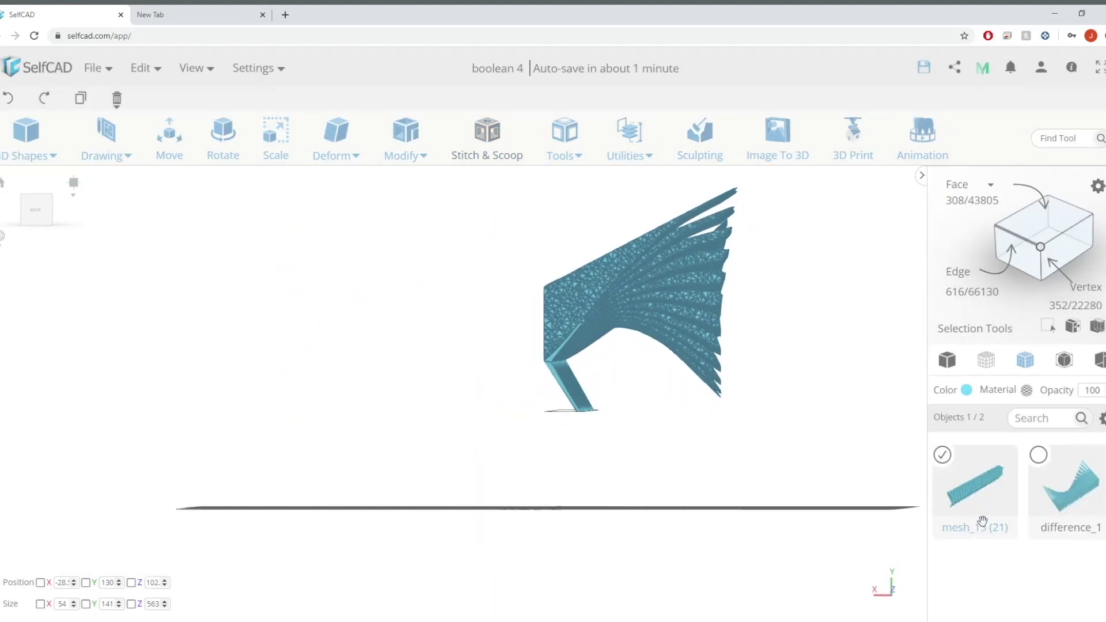
pyautogui.click(947, 360)
# Start a 3D sketch using only the Left / Right plane, offset to -267 so it lies beyond the slice tips.
pyautogui.moveTo(817, 346)
pyautogui.mouseDown()
pyautogui.moveTo(559, 312)
pyautogui.moveTo(313, 334)
pyautogui.moveTo(454, 433)
pyautogui.moveTo(622, 483)
pyautogui.mouseUp()
pyautogui.click(35, 212)
pyautogui.click(105, 147)
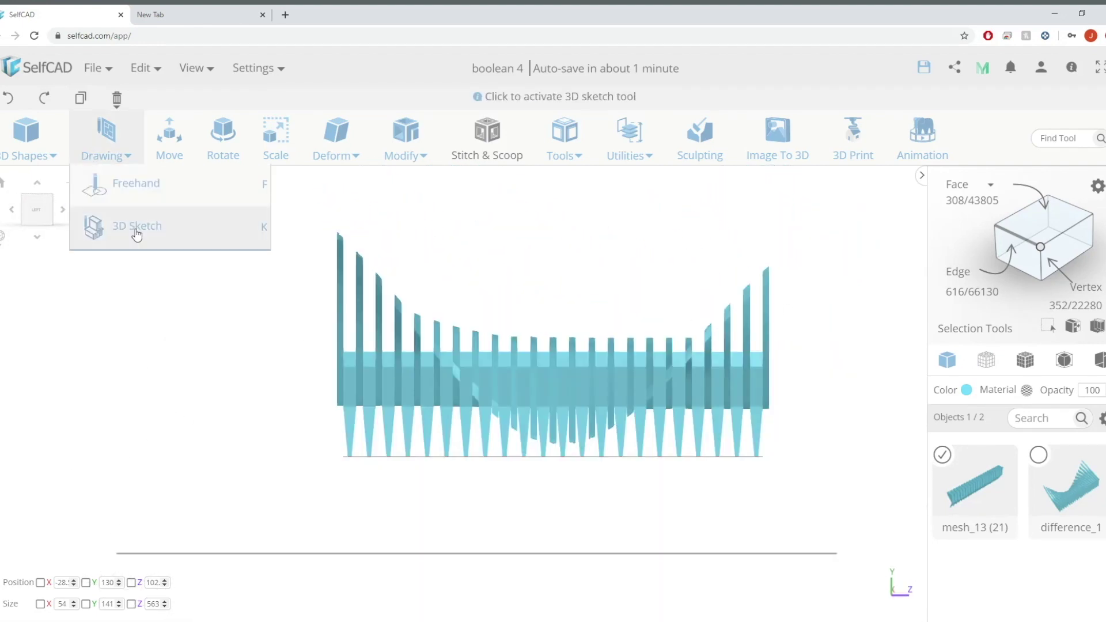
pyautogui.click(137, 229)
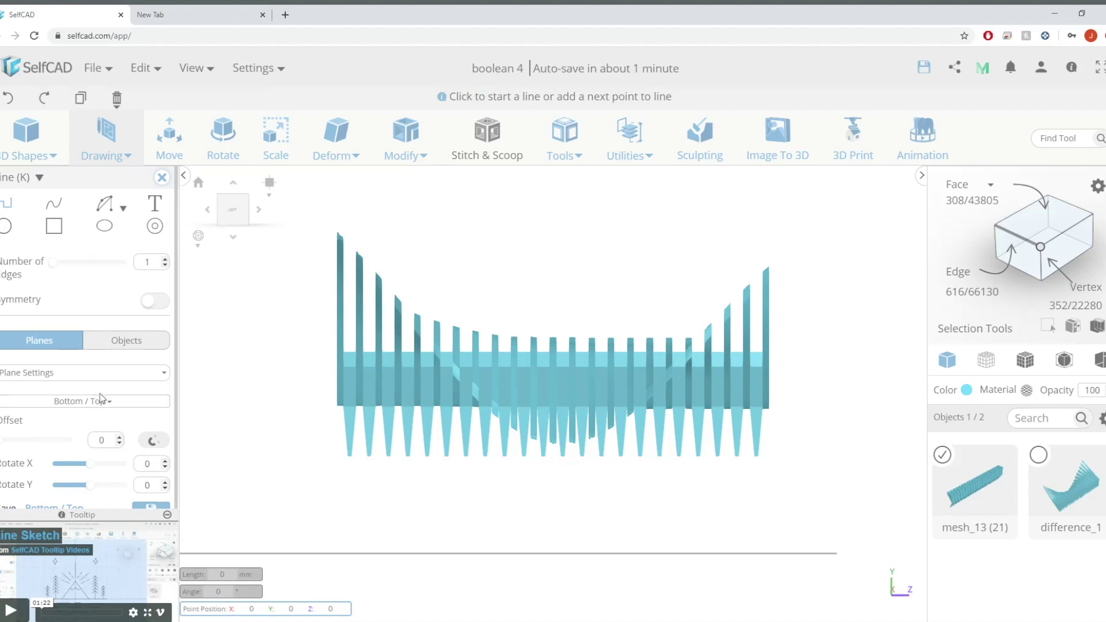
pyautogui.click(101, 398)
pyautogui.click(37, 433)
pyautogui.click(48, 450)
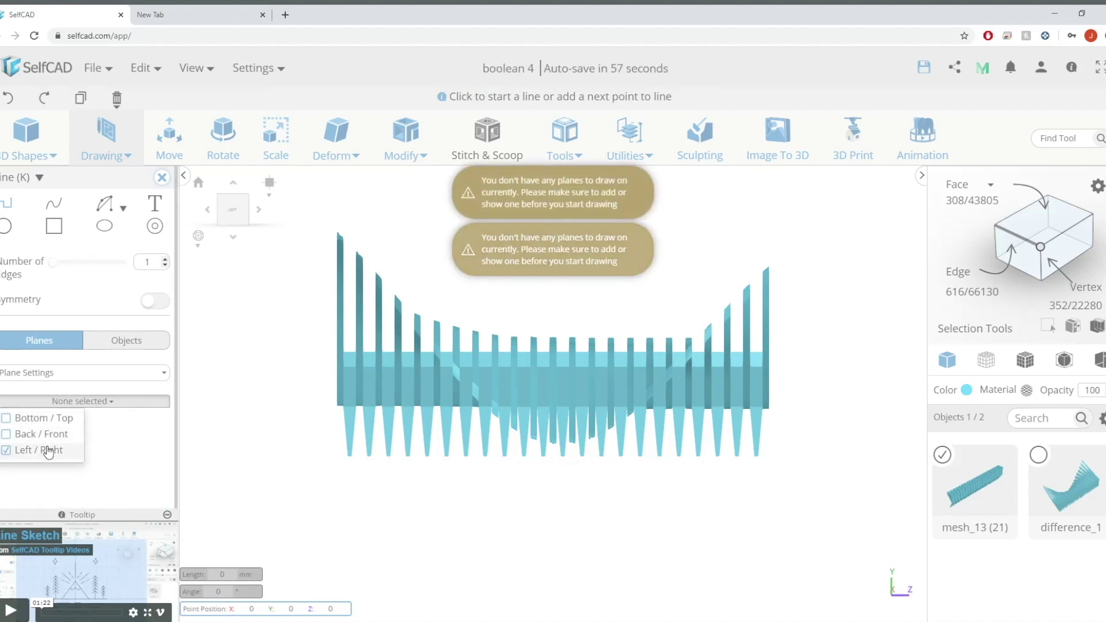
pyautogui.moveTo(761, 490); pyautogui.dragTo(515, 480, button='right')
pyautogui.click(238, 215)
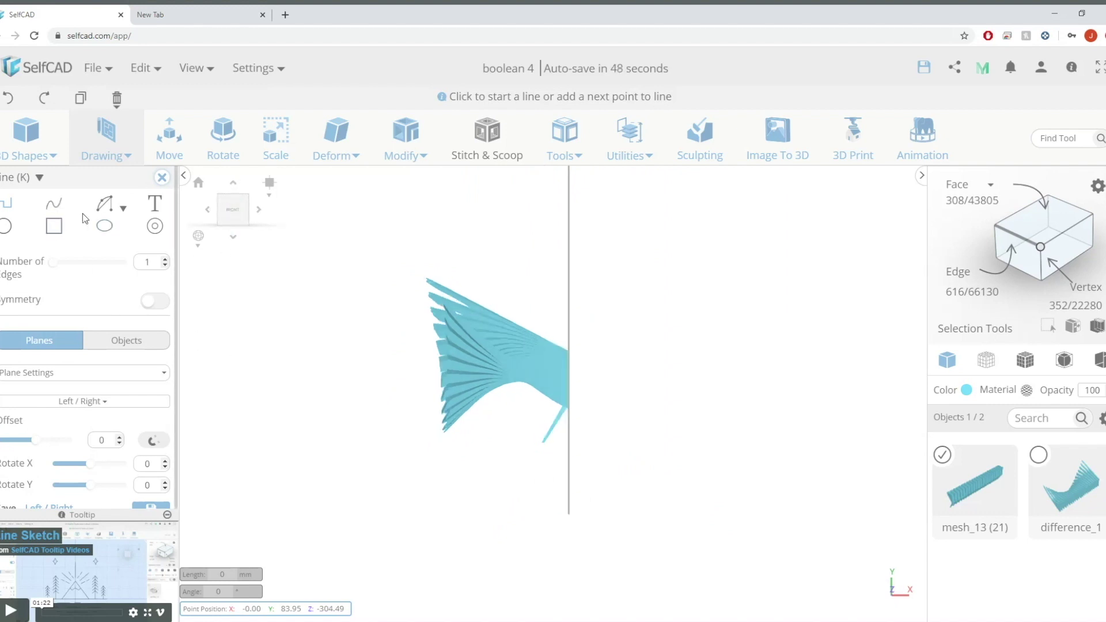
pyautogui.moveTo(69, 443); pyautogui.dragTo(20, 441)
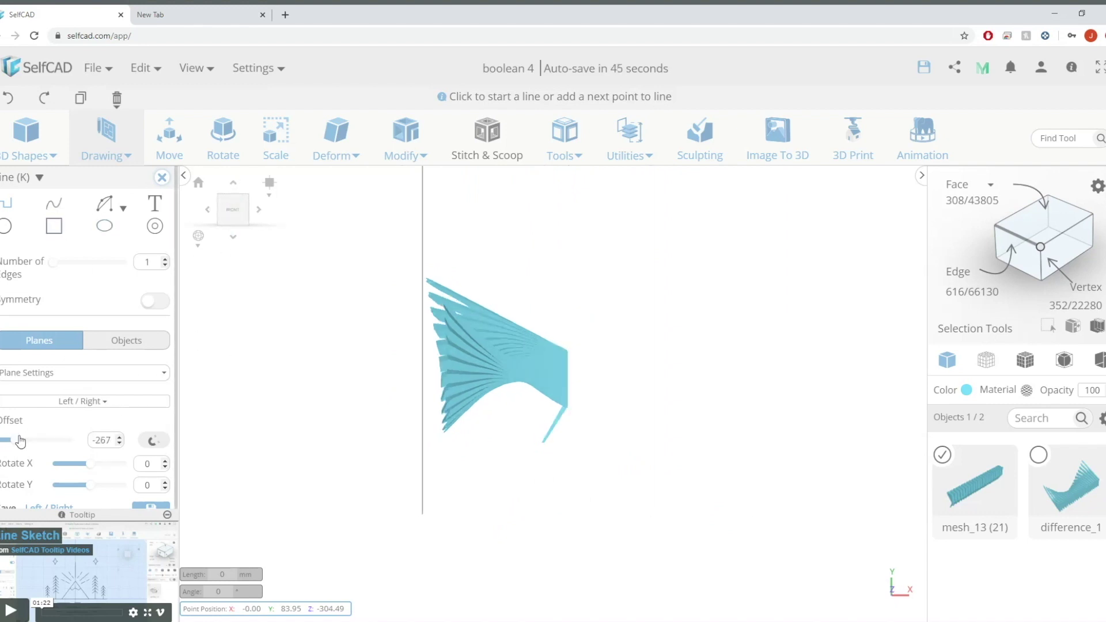
# Draw an open spline following the slice tips down from one end and up to the other, about 576 long and 282 high.
pyautogui.moveTo(640, 385); pyautogui.dragTo(849, 447, button='right')
pyautogui.click(233, 211)
pyautogui.scroll(4, 797, 429)
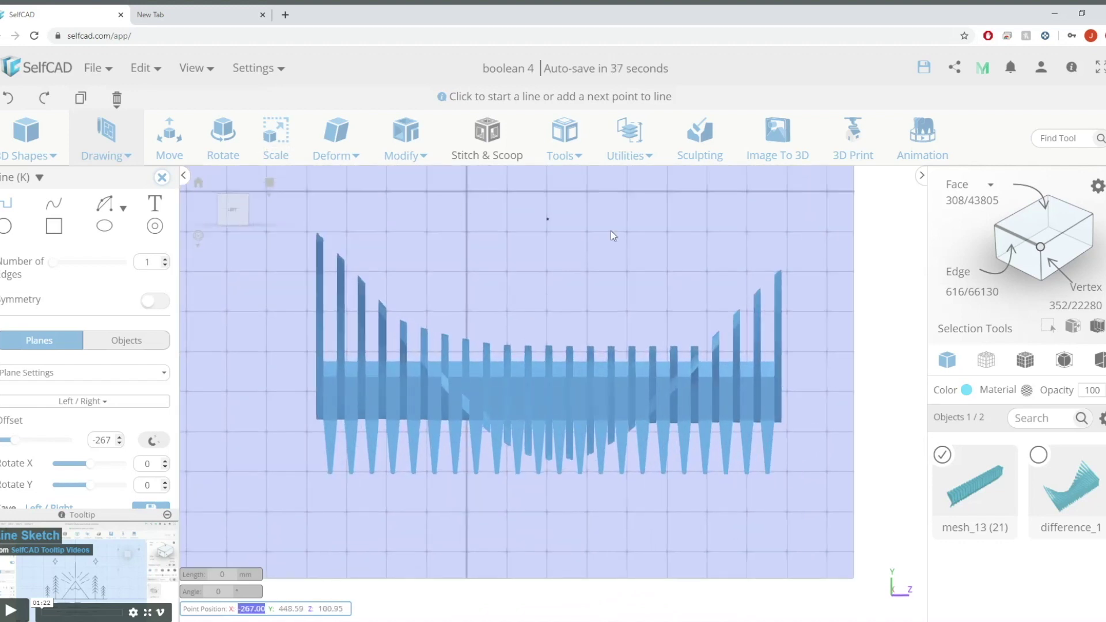
pyautogui.moveTo(592, 151)
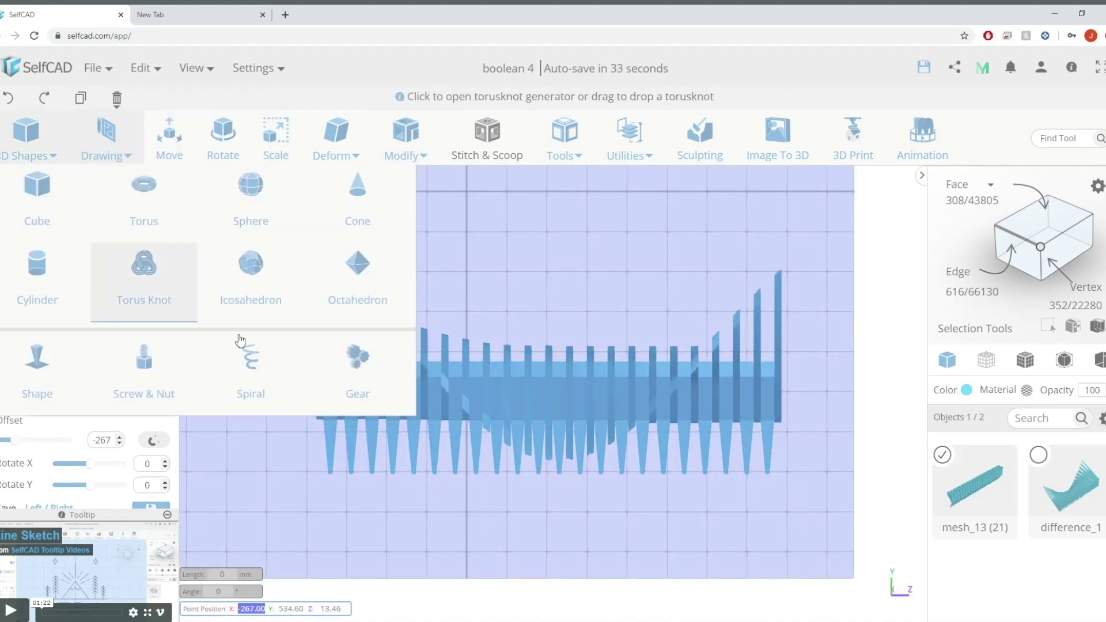
pyautogui.click(115, 208)
pyautogui.click(66, 205)
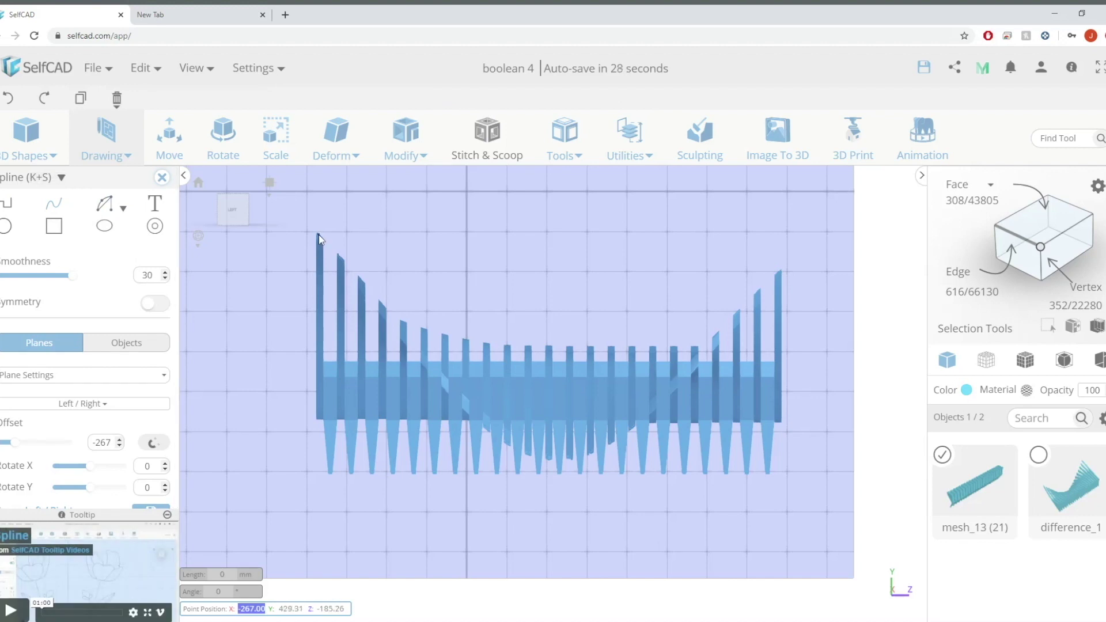
pyautogui.click(459, 401)
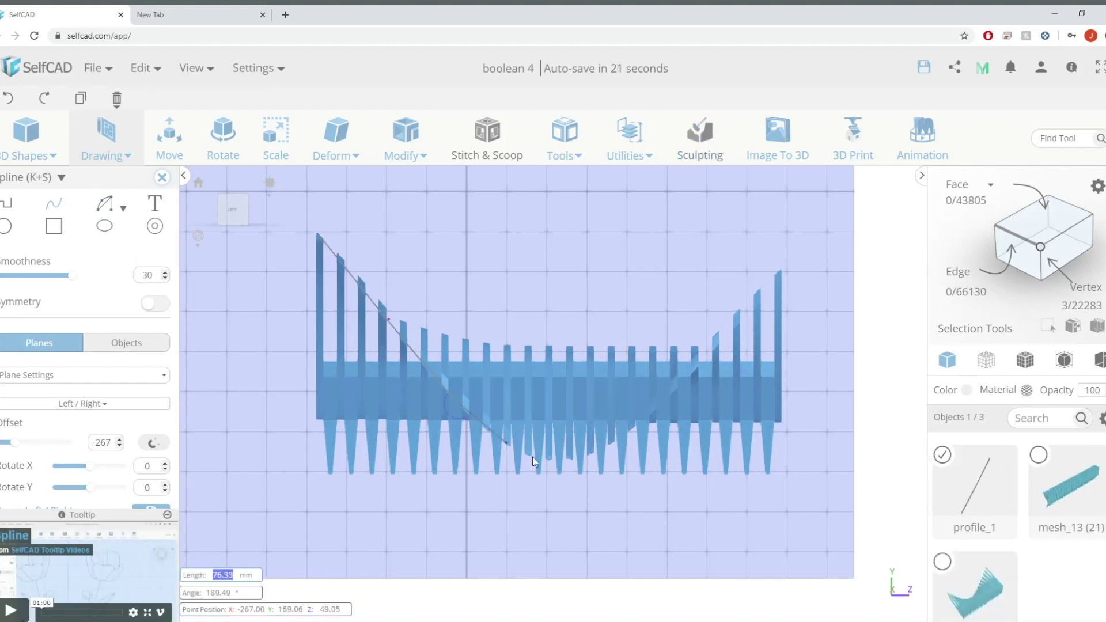
pyautogui.click(563, 465)
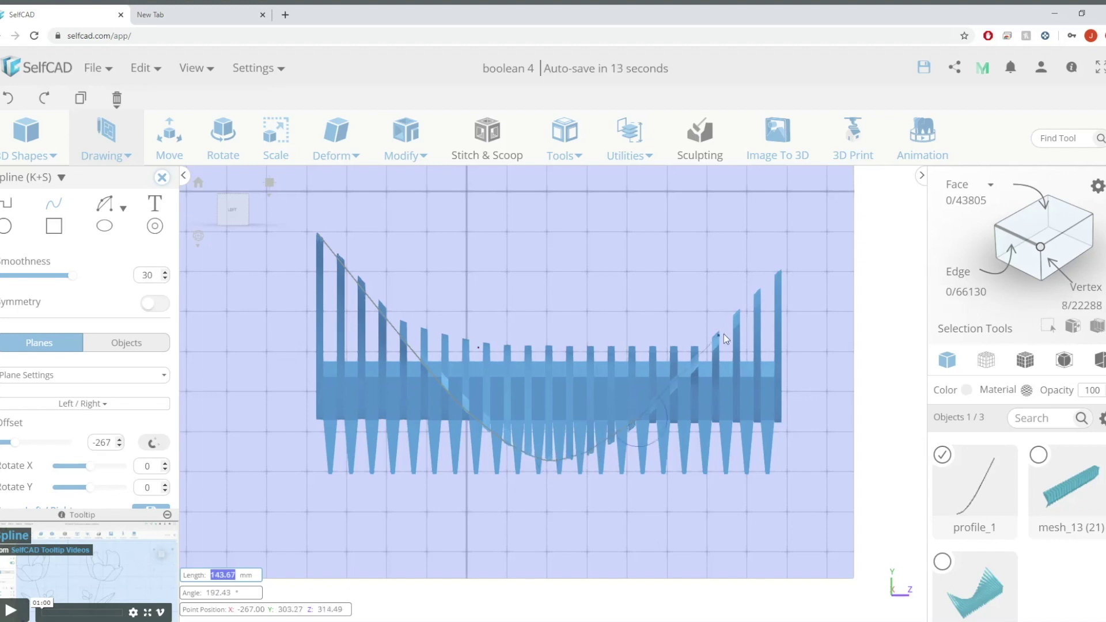
pyautogui.click(780, 272)
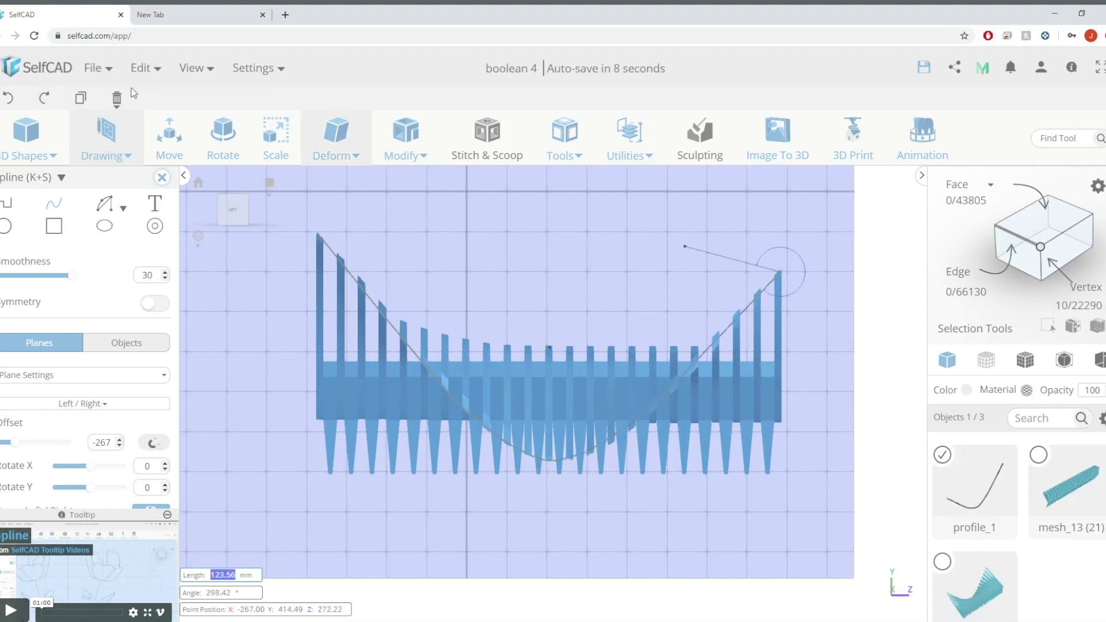
pyautogui.press('Escape')
# Select the lowest vertices of the spline and move them along X onto the lowest slice tips.
pyautogui.moveTo(864, 465); pyautogui.dragTo(602, 474)
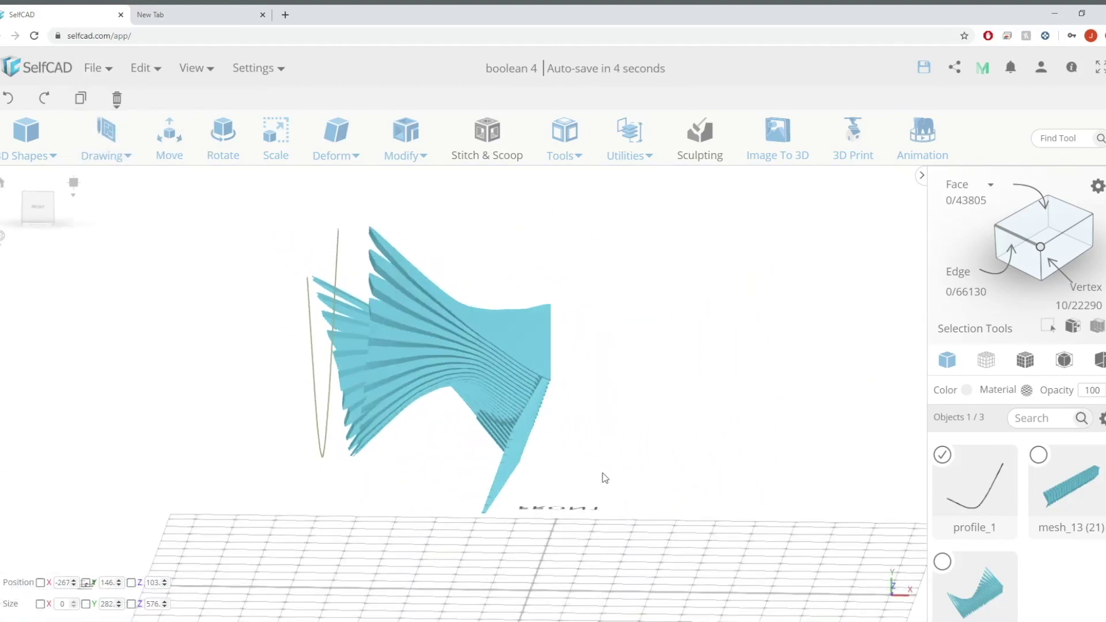
pyautogui.click(45, 209)
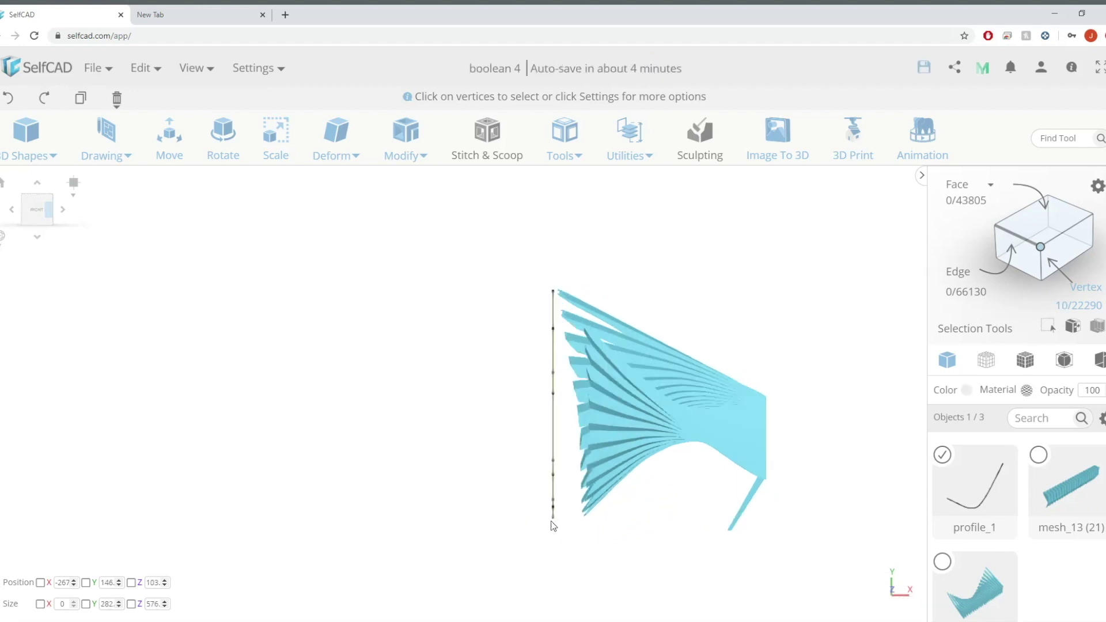
pyautogui.scroll(3, 551, 525)
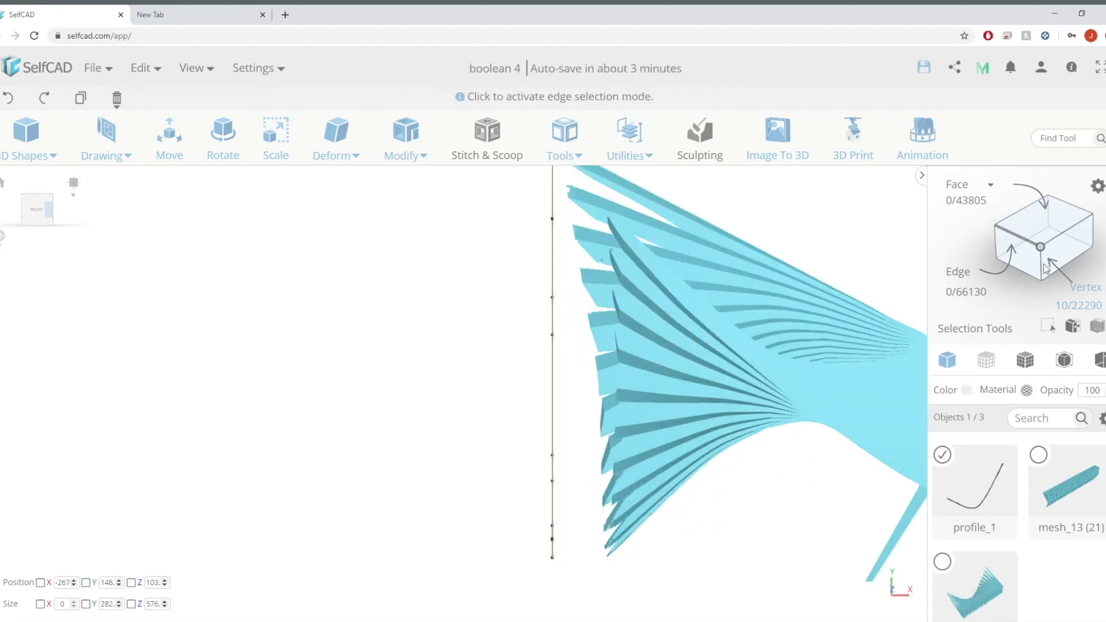
pyautogui.press('m')
pyautogui.moveTo(627, 558); pyautogui.dragTo(641, 559)
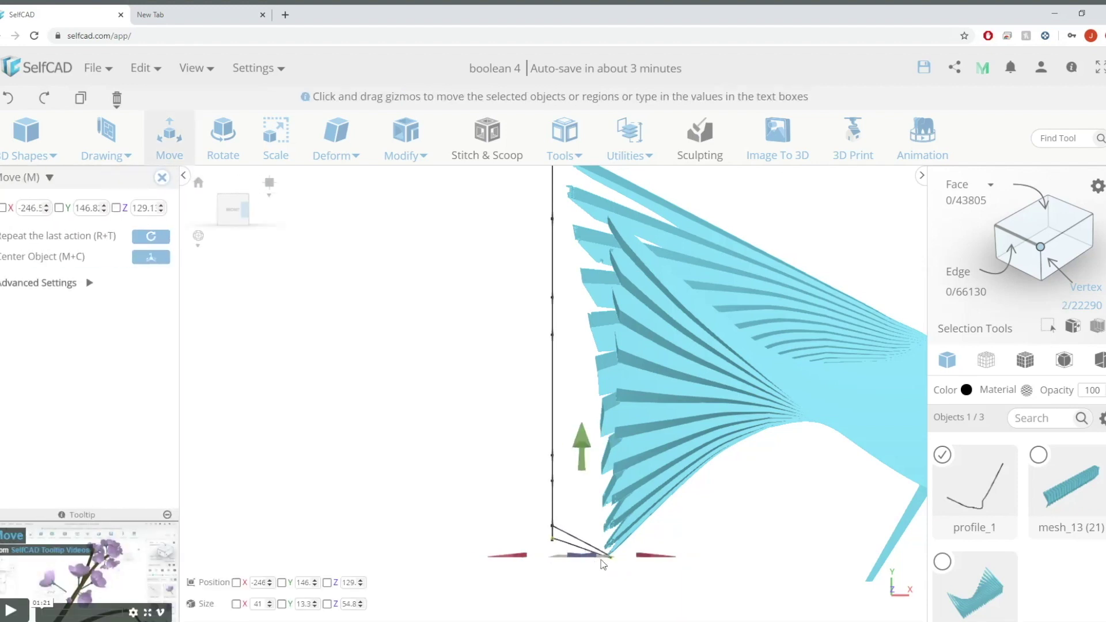
pyautogui.click(551, 539)
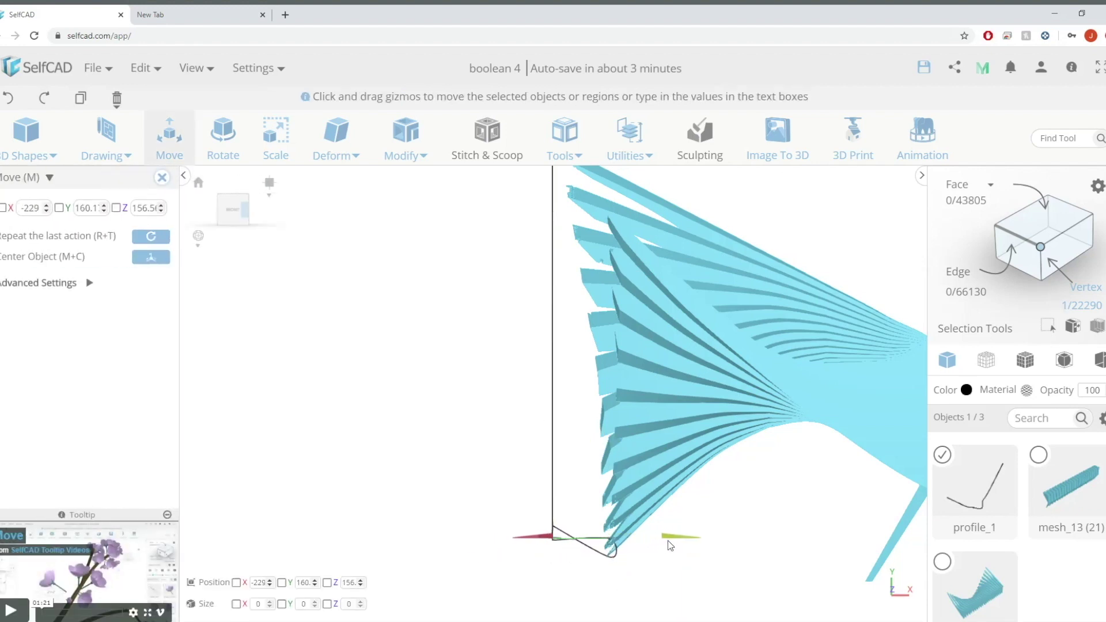
pyautogui.moveTo(539, 553); pyautogui.dragTo(651, 543)
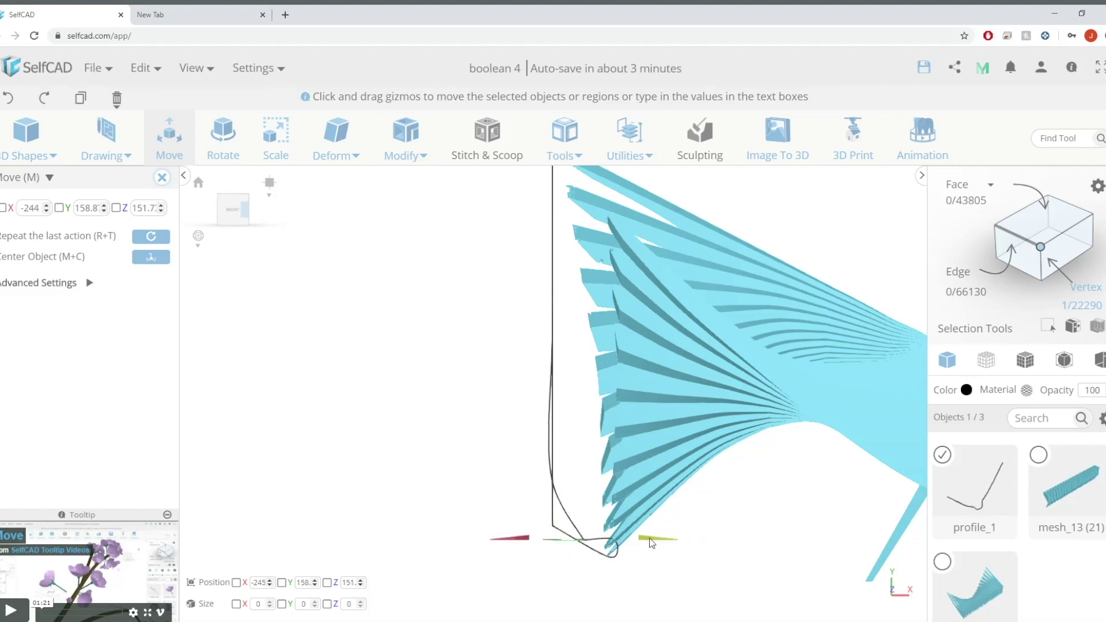
# Move the spline vertex near Y 169, Z 49 along X to meet the slice tips.
pyautogui.click(550, 525)
pyautogui.click(552, 526)
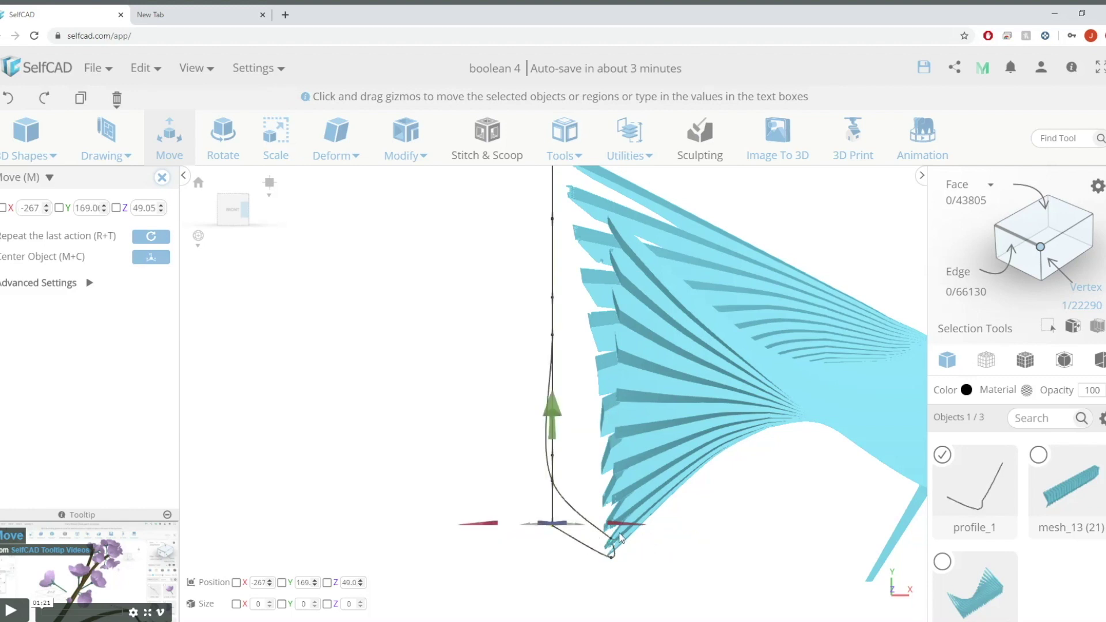
pyautogui.moveTo(554, 527); pyautogui.dragTo(647, 525, button='right')
pyautogui.click(235, 210)
pyautogui.moveTo(646, 403); pyautogui.dragTo(655, 407)
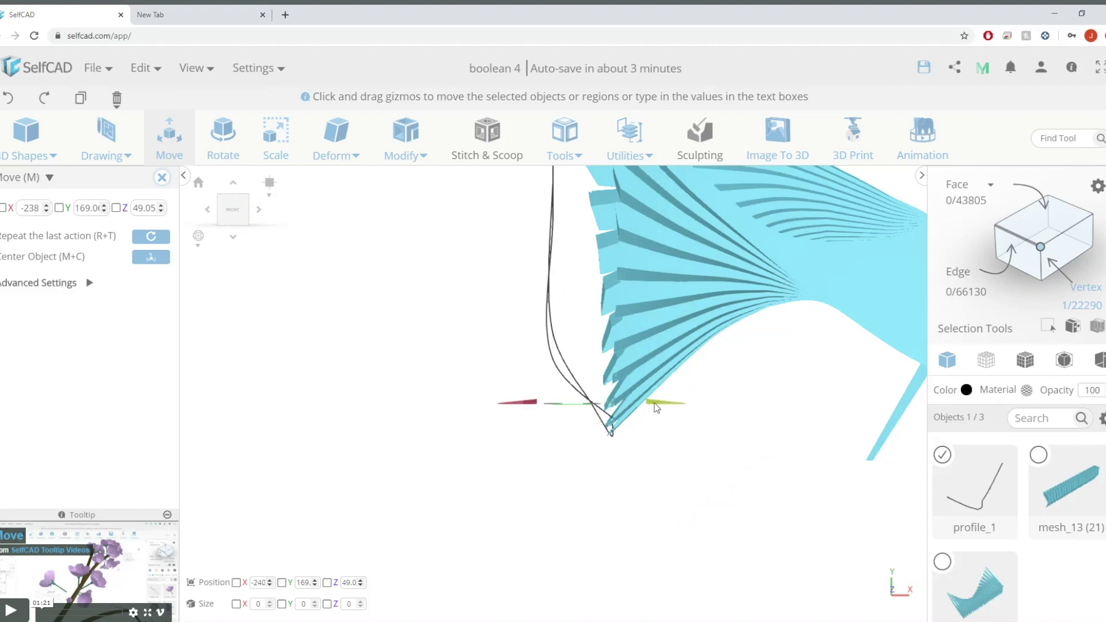
# Move the next spline vertices up the curve, including the one near Y 218, along X onto the slice tips.
pyautogui.moveTo(642, 405); pyautogui.dragTo(671, 419, button='right')
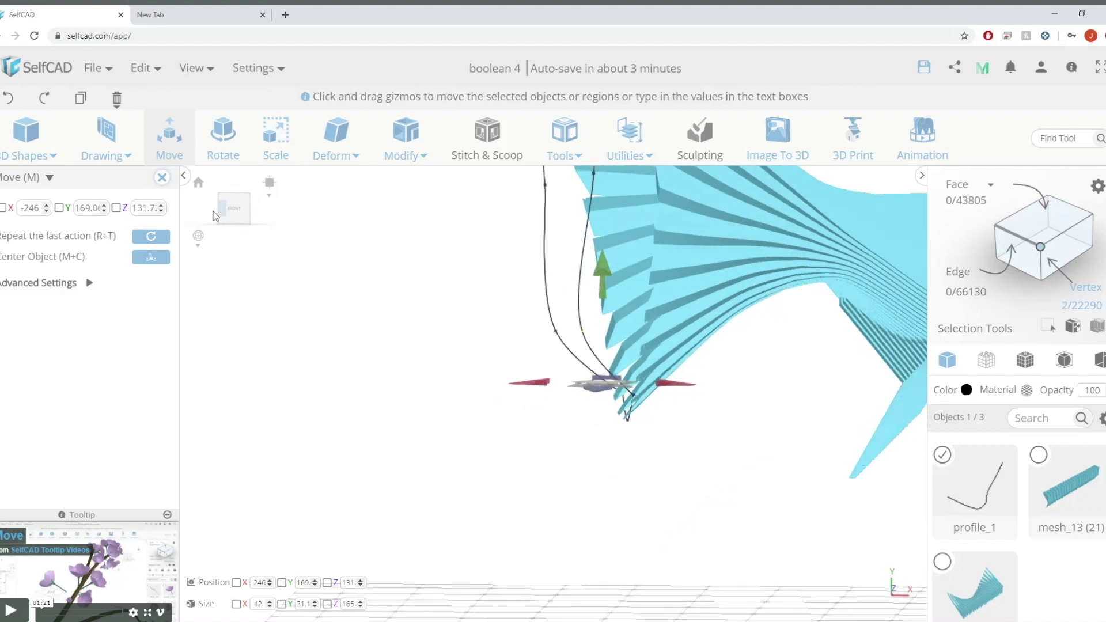
pyautogui.click(230, 212)
pyautogui.click(512, 362)
pyautogui.click(522, 356)
pyautogui.moveTo(579, 361); pyautogui.dragTo(583, 360, button='right')
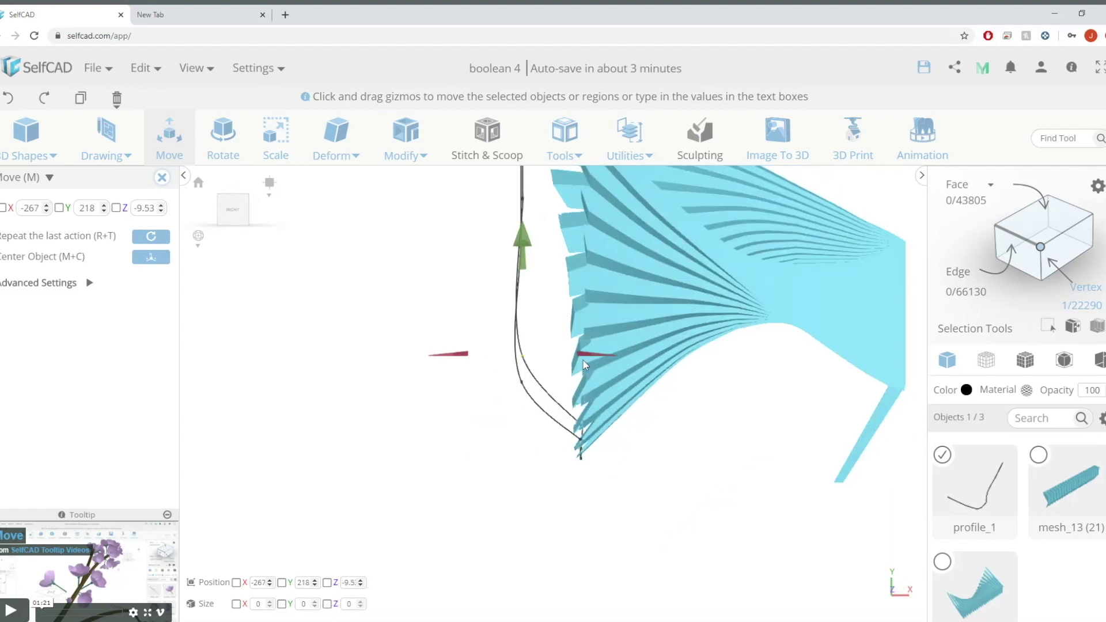
pyautogui.moveTo(590, 368); pyautogui.dragTo(651, 384)
pyautogui.moveTo(448, 253); pyautogui.dragTo(451, 252, button='right')
# Move the spline vertex near Y 302 to X -216 and the one near Y 328 to X -228.
pyautogui.click(523, 243)
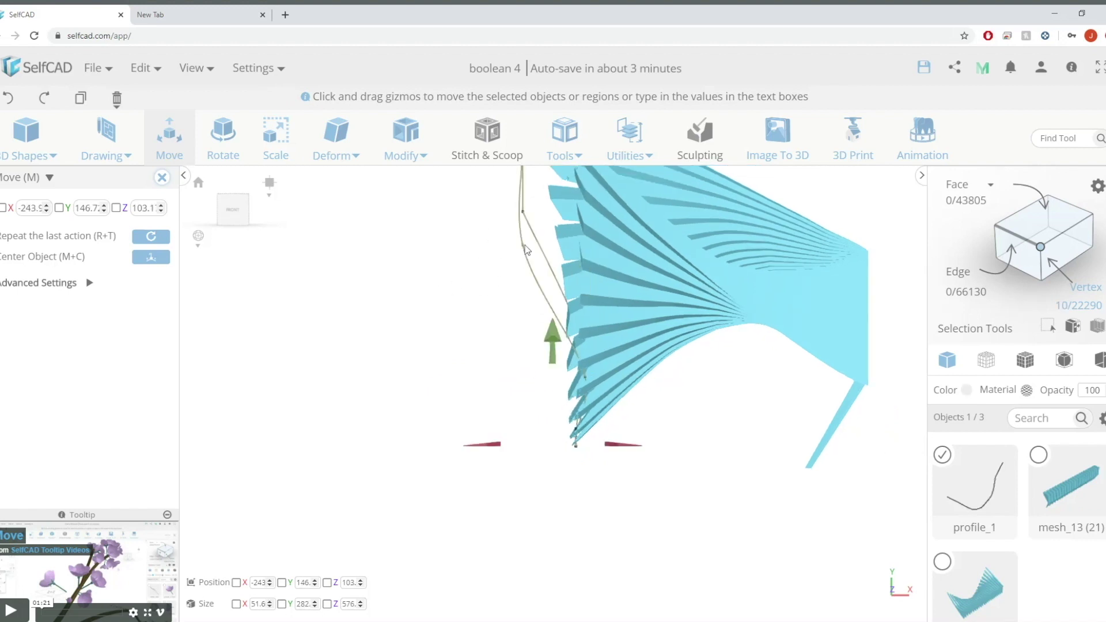
pyautogui.click(522, 243)
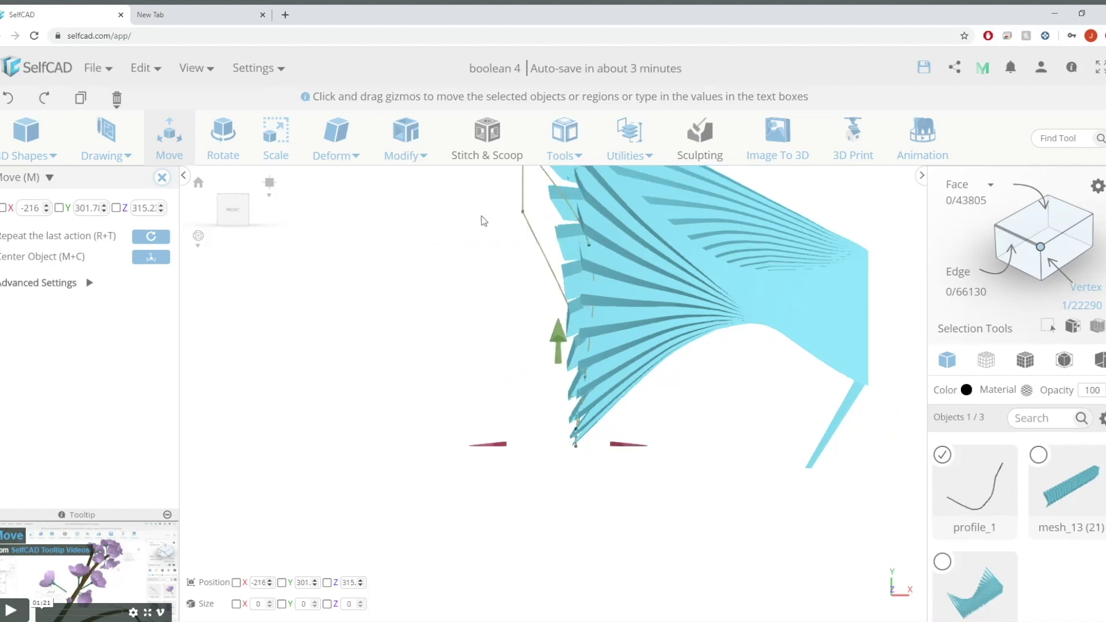
pyautogui.click(523, 211)
pyautogui.moveTo(628, 216); pyautogui.dragTo(638, 217)
pyautogui.scroll(-5, 617, 220)
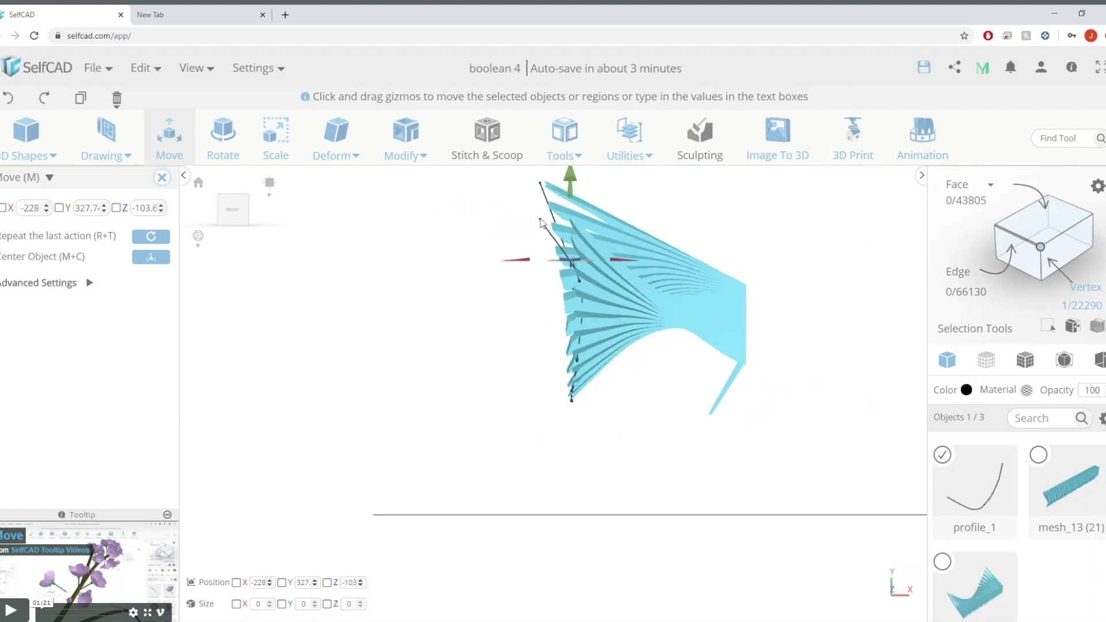
# Move the spline's two end vertices along X onto the outermost slice tips, placing the taller end at X -255.
pyautogui.moveTo(541, 224); pyautogui.dragTo(546, 224)
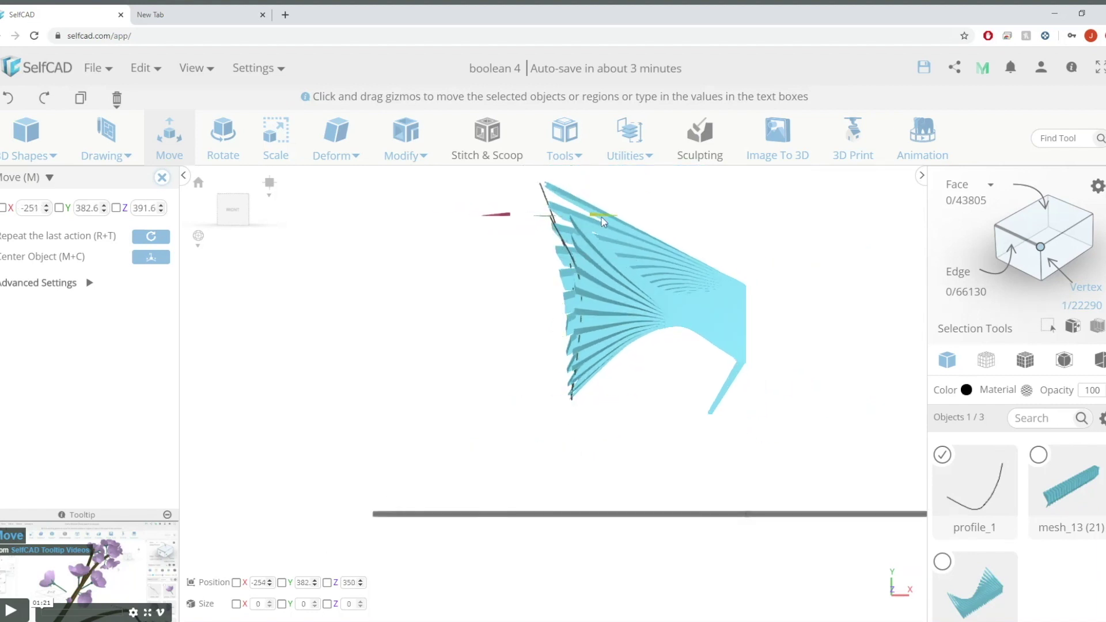
pyautogui.click(487, 183)
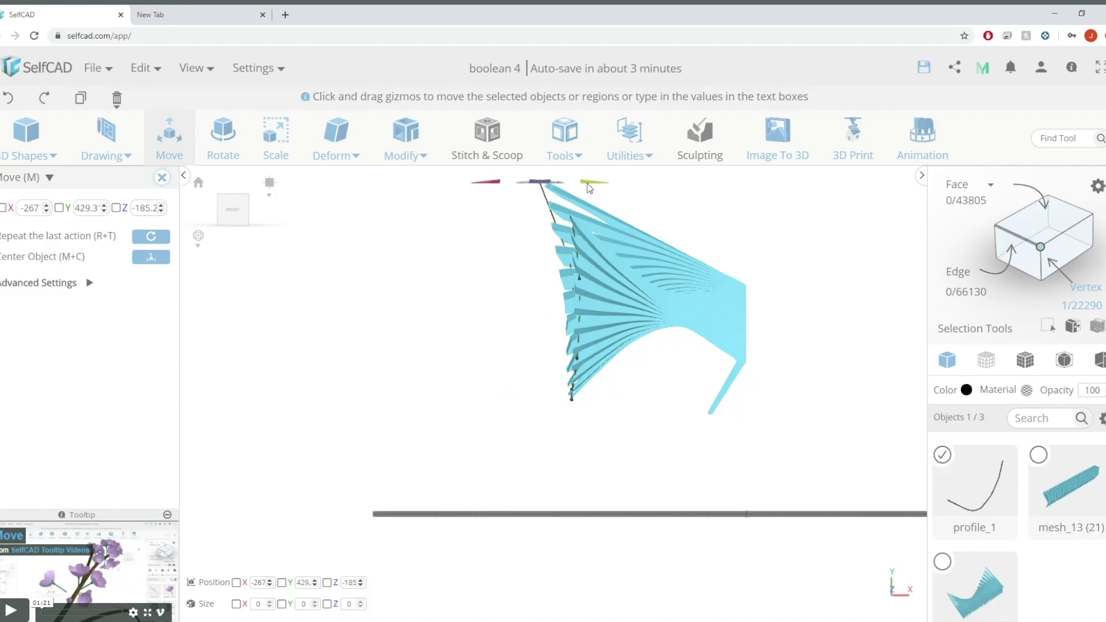
pyautogui.moveTo(665, 227); pyautogui.dragTo(772, 257, button='right')
pyautogui.moveTo(501, 427); pyautogui.dragTo(547, 429, button='right')
pyautogui.scroll(4, 542, 414)
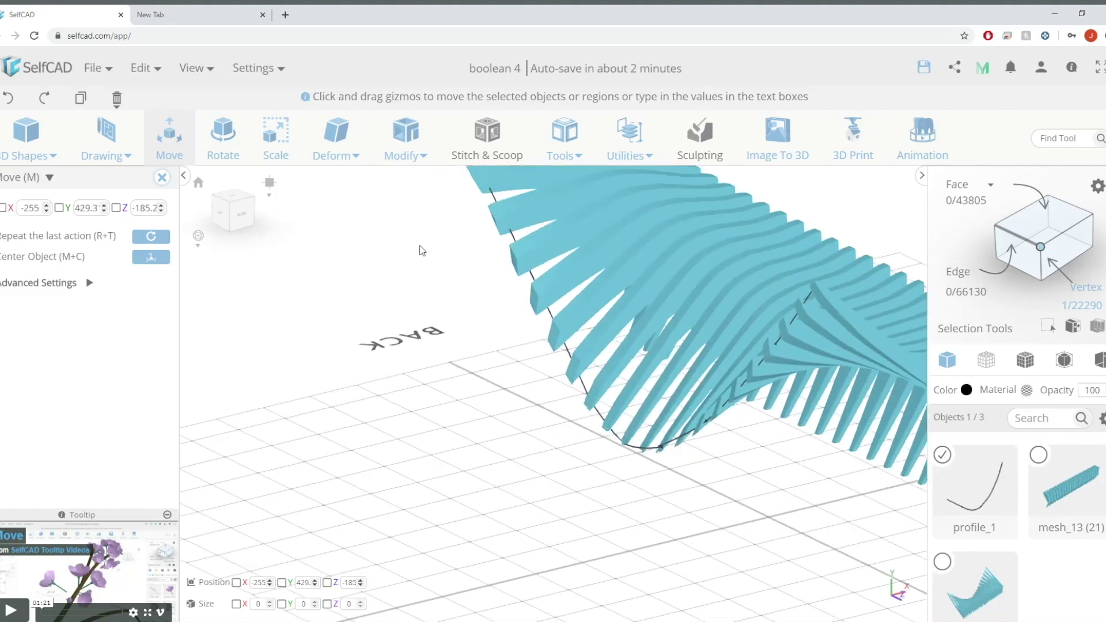
# Examine from above and from an angle how closely the spline follows the slice tips.
pyautogui.click(237, 201)
pyautogui.moveTo(563, 472); pyautogui.dragTo(512, 402, button='middle')
pyautogui.click(375, 319)
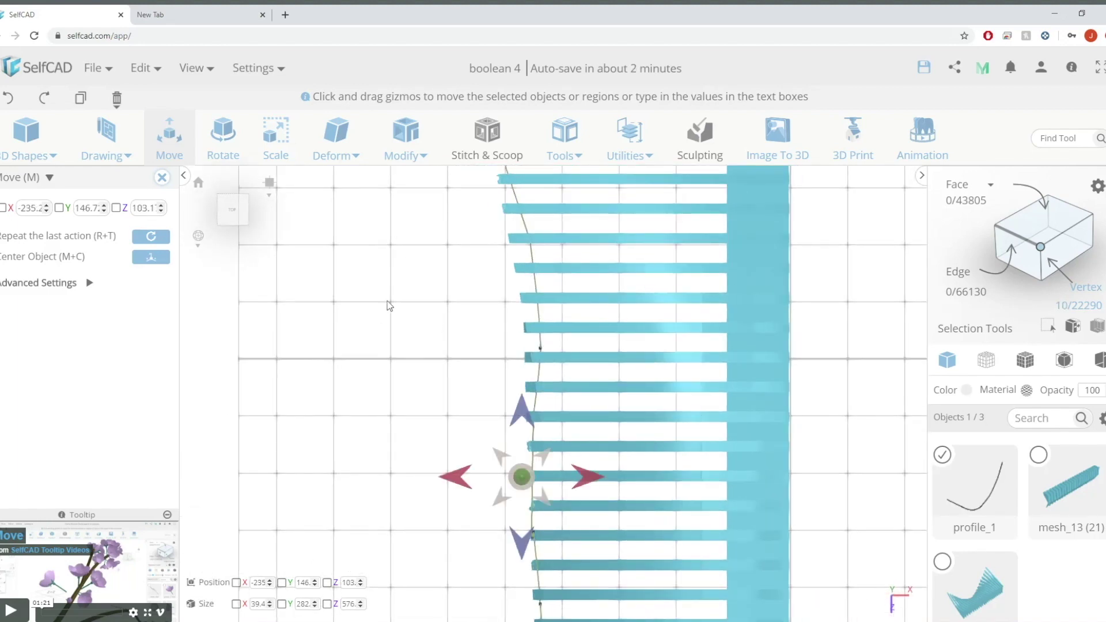
pyautogui.click(1048, 326)
pyautogui.moveTo(453, 272); pyautogui.dragTo(499, 219, button='right')
pyautogui.moveTo(499, 219); pyautogui.dragTo(474, 452, button='middle')
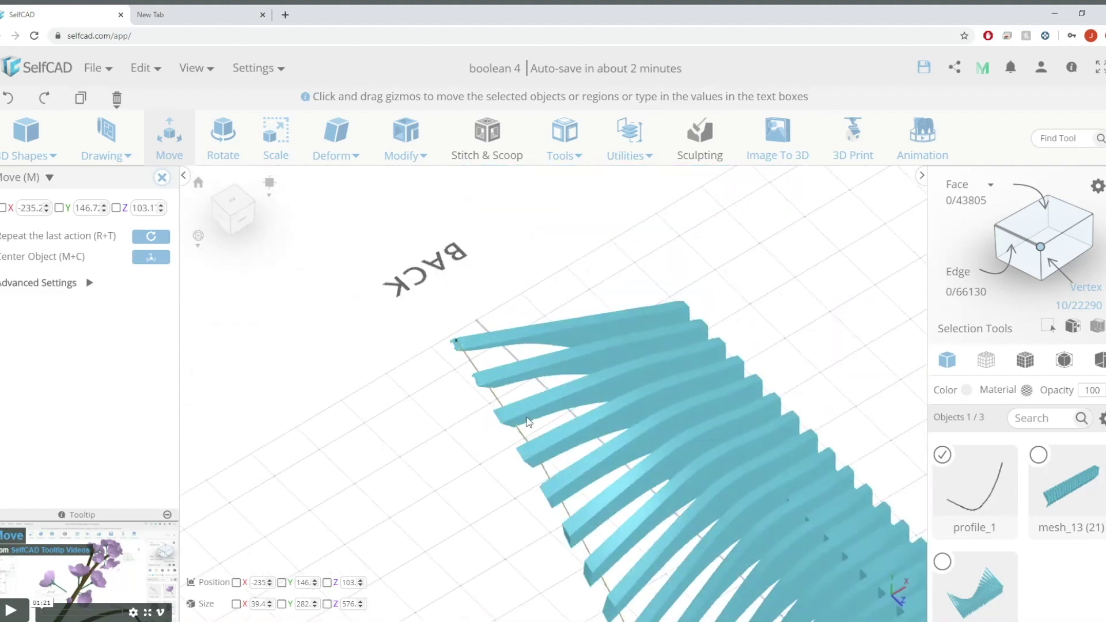
pyautogui.moveTo(473, 452); pyautogui.dragTo(498, 418, button='right')
pyautogui.moveTo(498, 417); pyautogui.dragTo(658, 275)
pyautogui.click(233, 201)
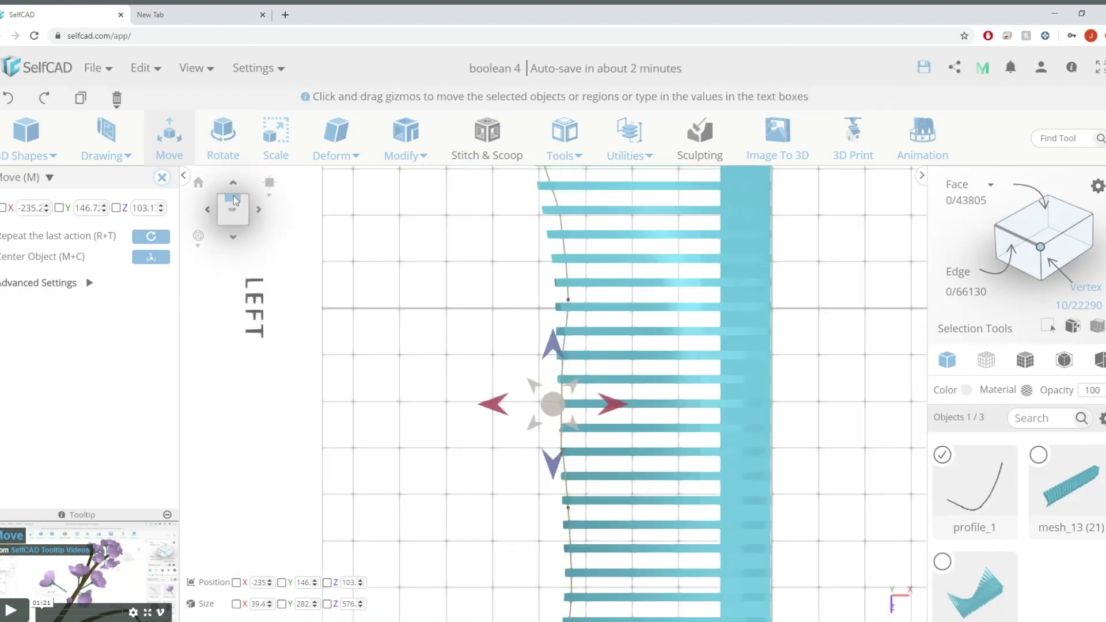
pyautogui.scroll(3, 568, 449)
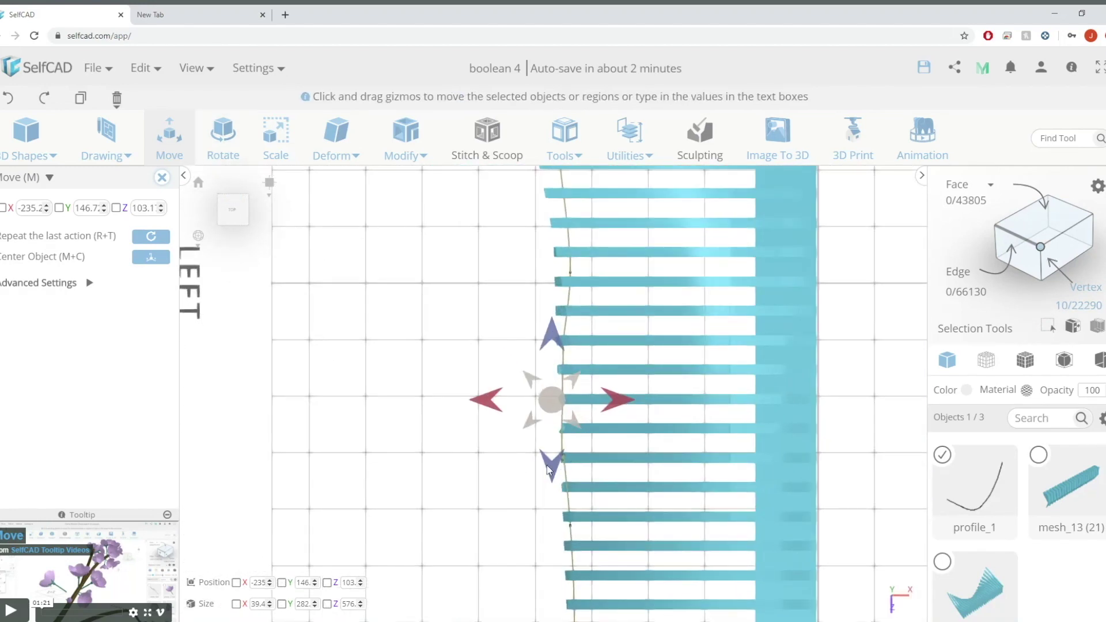
# Raise two spline vertices along the lowest bend, placing the one near Z 135.5 at Y 152.1 and the one near Z 154.7 at Y 157.8.
pyautogui.moveTo(562, 475); pyautogui.dragTo(587, 375)
pyautogui.click(582, 361)
pyautogui.moveTo(536, 303); pyautogui.dragTo(503, 264)
pyautogui.moveTo(545, 217); pyautogui.dragTo(544, 231)
pyautogui.click(579, 360)
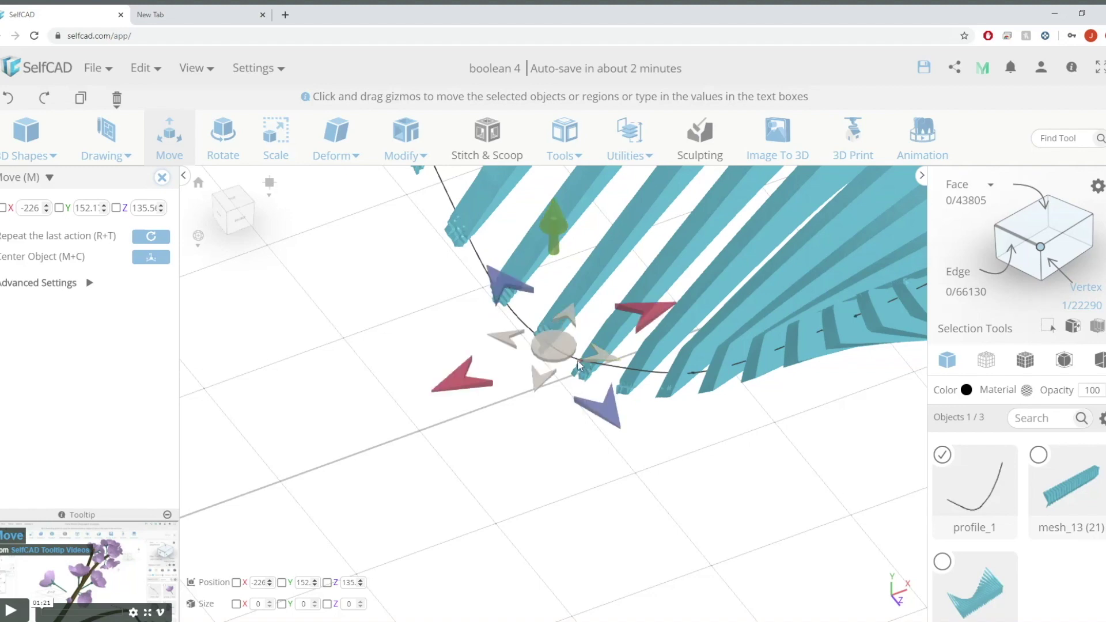
pyautogui.moveTo(589, 260); pyautogui.dragTo(588, 257)
# Move the spline vertex near Z 101.6 vertically to Y 149.8 to fit the slice tips at the lowest bend.
pyautogui.scroll(-5, 466, 270)
pyautogui.moveTo(591, 404); pyautogui.dragTo(686, 386, button='right')
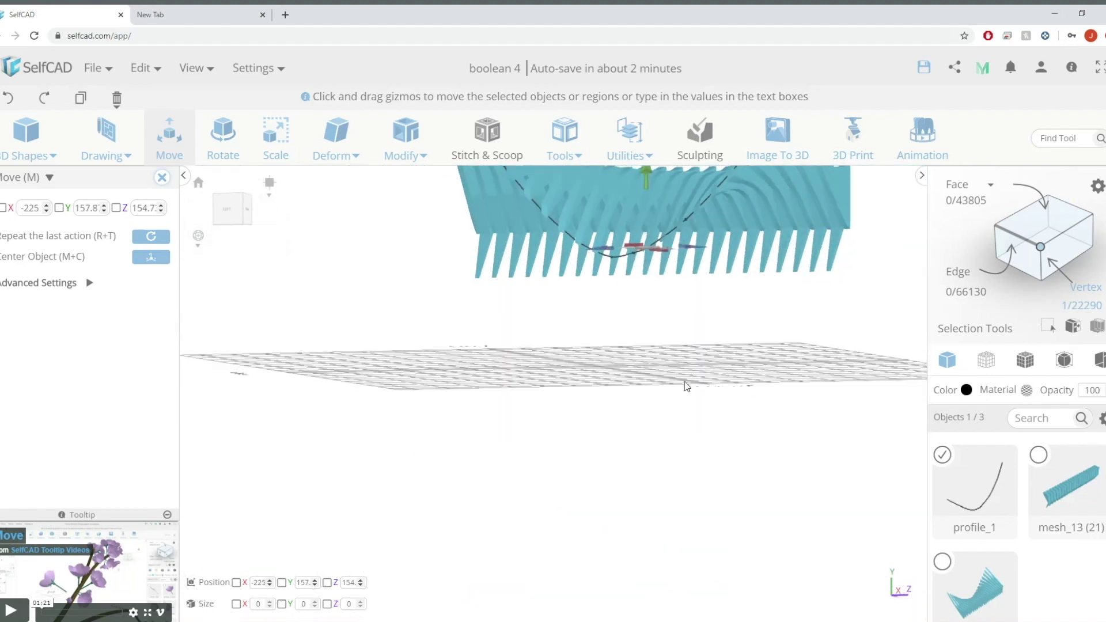
pyautogui.moveTo(686, 385); pyautogui.dragTo(635, 494, button='middle')
pyautogui.click(233, 210)
pyautogui.scroll(5, 500, 415)
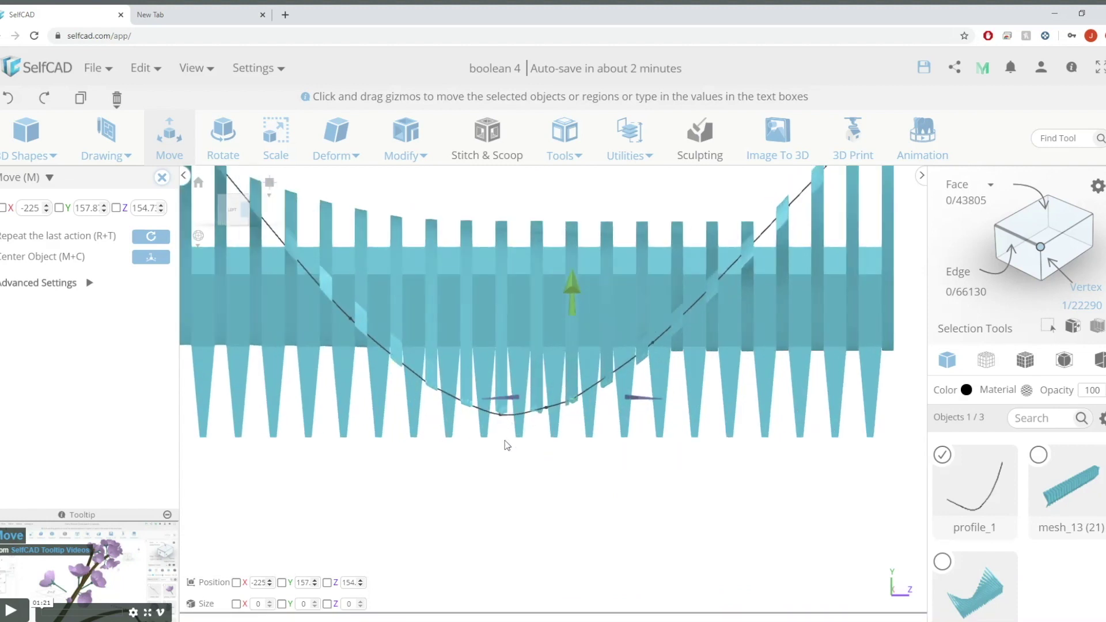
pyautogui.click(504, 440)
pyautogui.scroll(7, 498, 431)
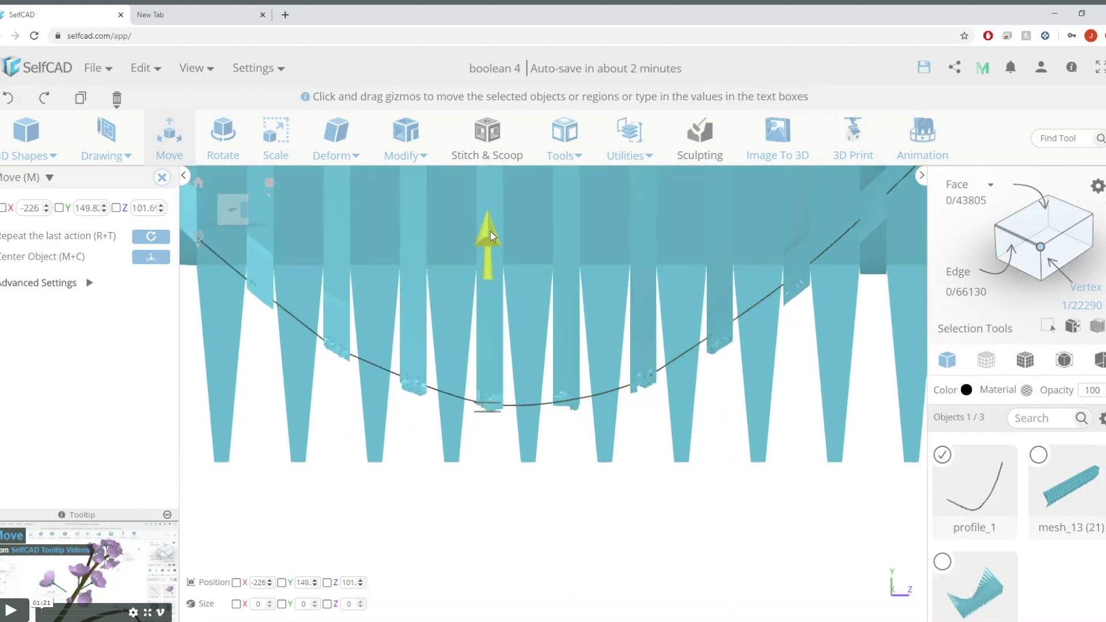
# Move the spline vertex near Z 135.5 onto its slice tip at X -220 and Y 153.1.
pyautogui.scroll(-2, 594, 395)
pyautogui.moveTo(594, 395); pyautogui.dragTo(530, 544, button='right')
pyautogui.click(486, 531)
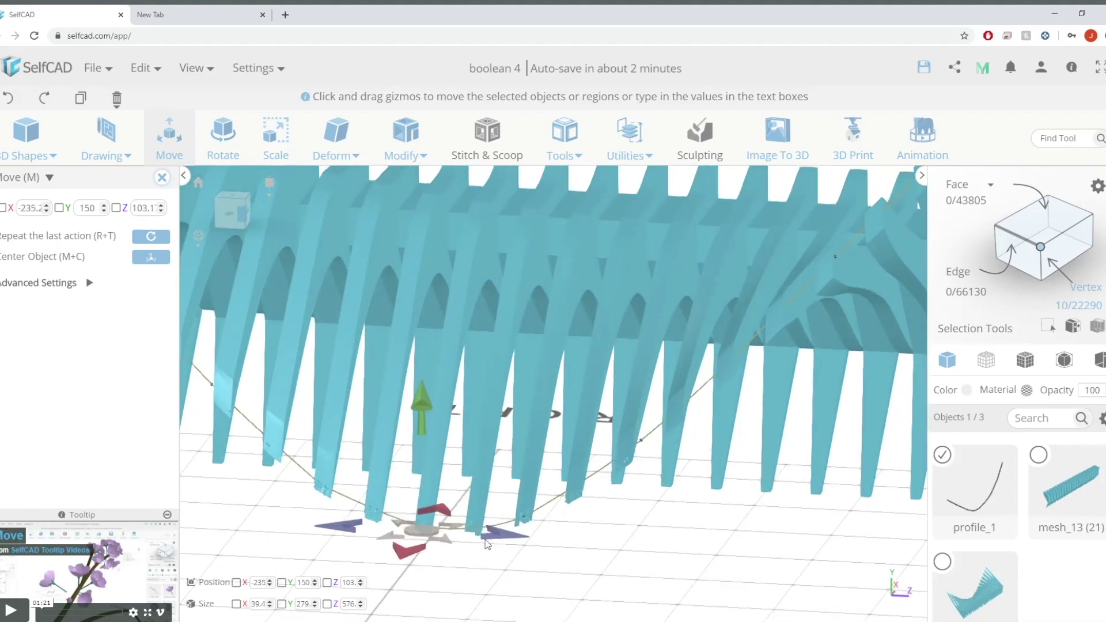
pyautogui.scroll(1, 476, 541)
pyautogui.scroll(3, 474, 542)
pyautogui.click(491, 530)
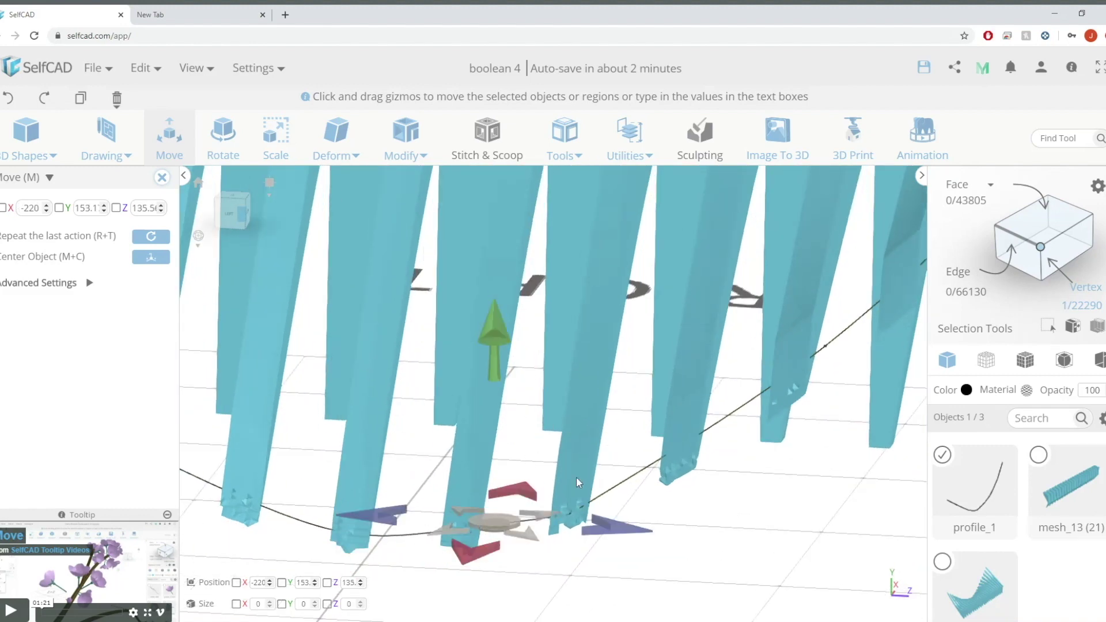
# Raise the spline vertex near Z 154.7 to Y 160.8, shift it to X -218, and finish moving.
pyautogui.click(571, 515)
pyautogui.click(570, 514)
pyautogui.moveTo(576, 342); pyautogui.dragTo(577, 329)
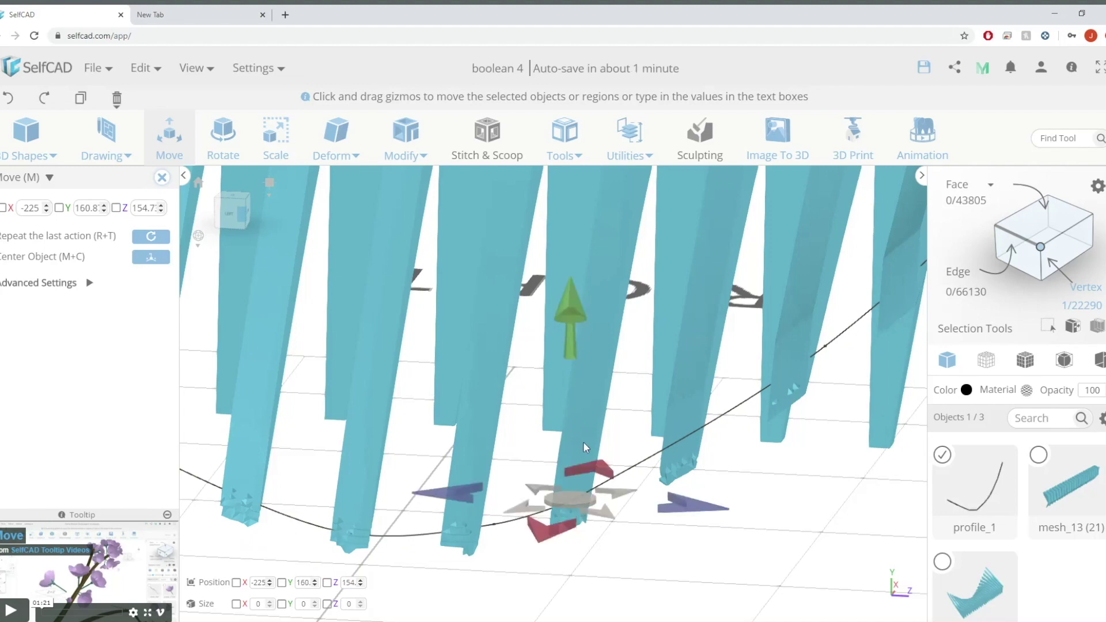
pyautogui.moveTo(591, 468); pyautogui.dragTo(601, 465)
pyautogui.scroll(-5, 595, 466)
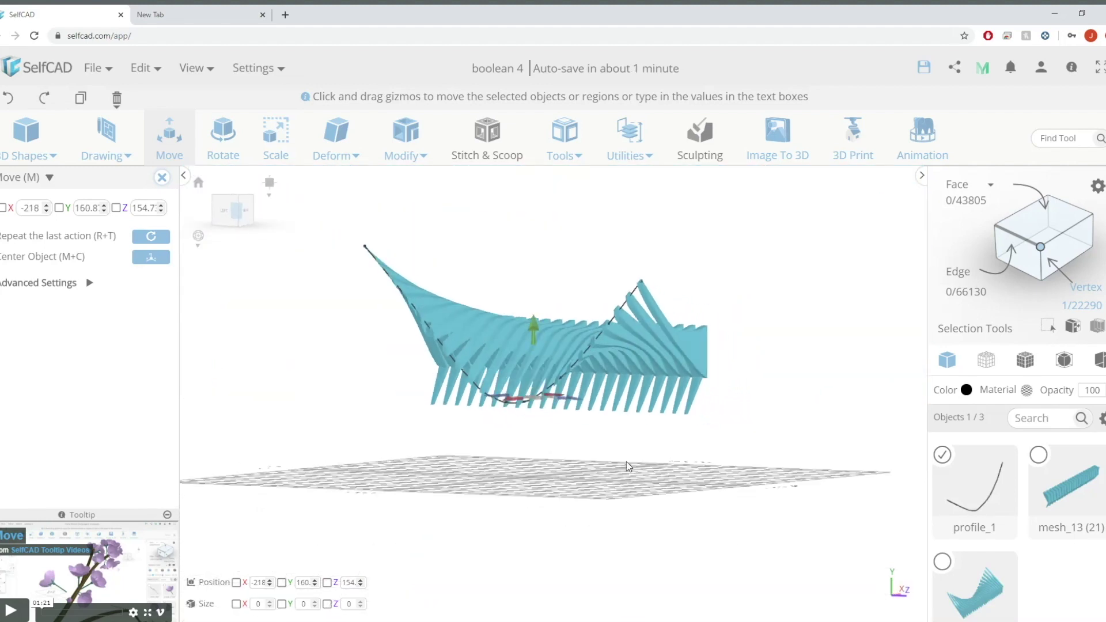
pyautogui.click(163, 182)
pyautogui.moveTo(395, 368); pyautogui.dragTo(452, 346, button='right')
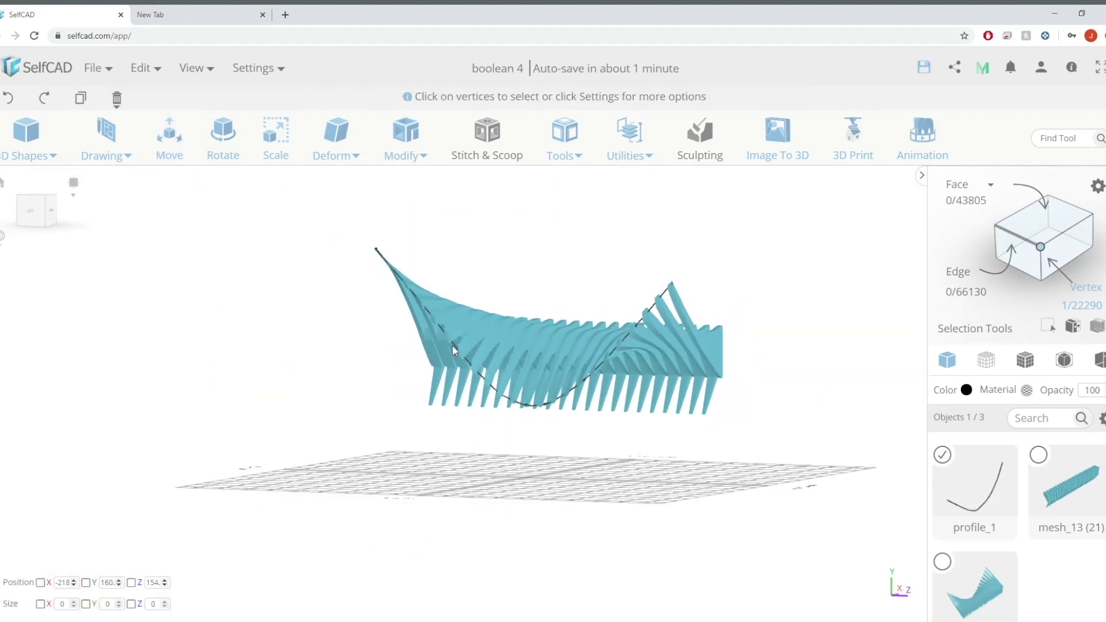
pyautogui.press('m')
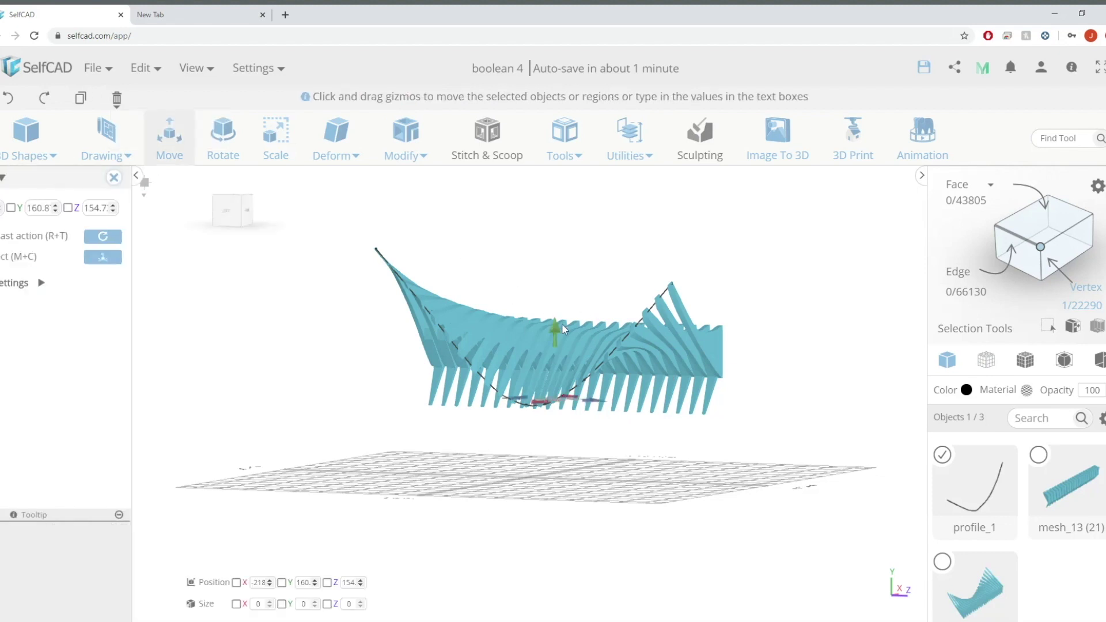
pyautogui.moveTo(712, 282); pyautogui.dragTo(708, 286, button='right')
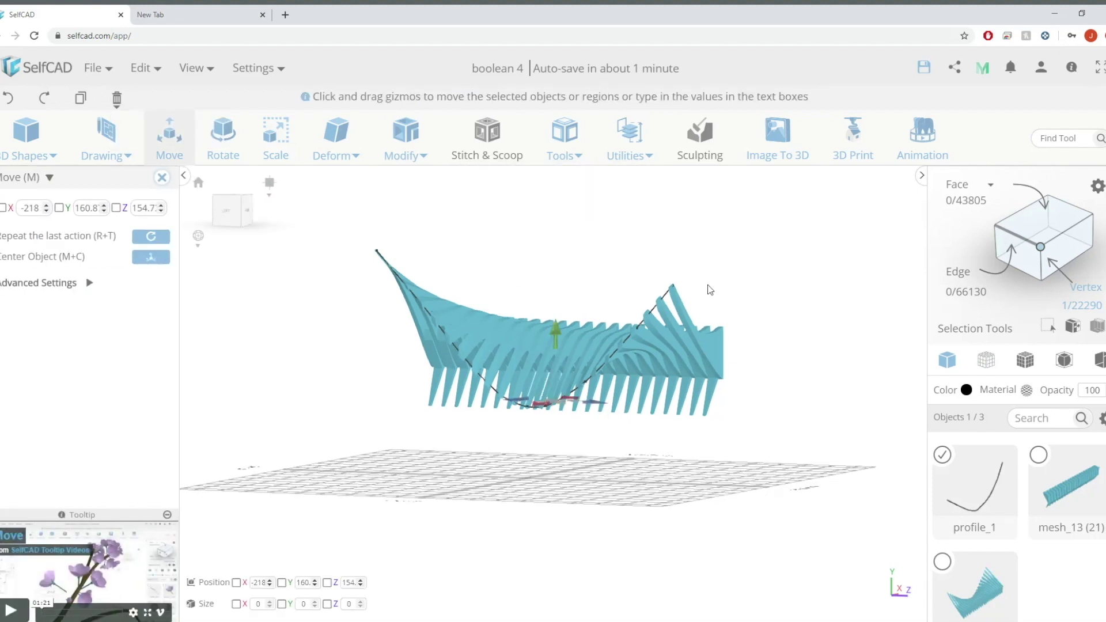
pyautogui.moveTo(556, 329); pyautogui.dragTo(638, 420, button='right')
pyautogui.click(166, 179)
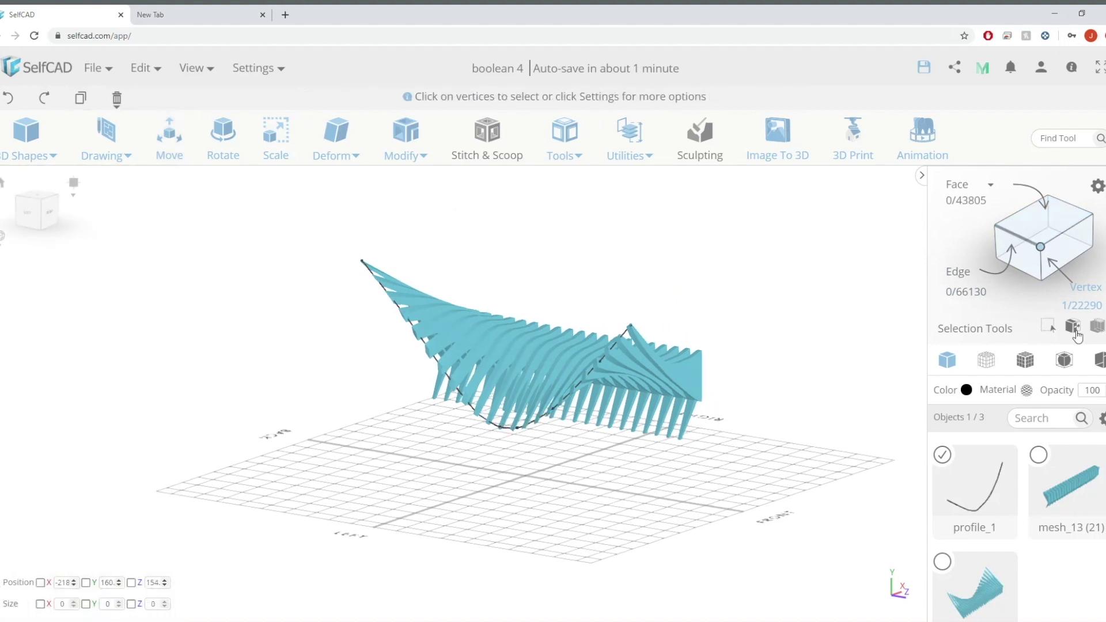
# Select the whole spline profile and move a copy of it straight down to about Y 70.7.
pyautogui.click(941, 454)
pyautogui.click(937, 453)
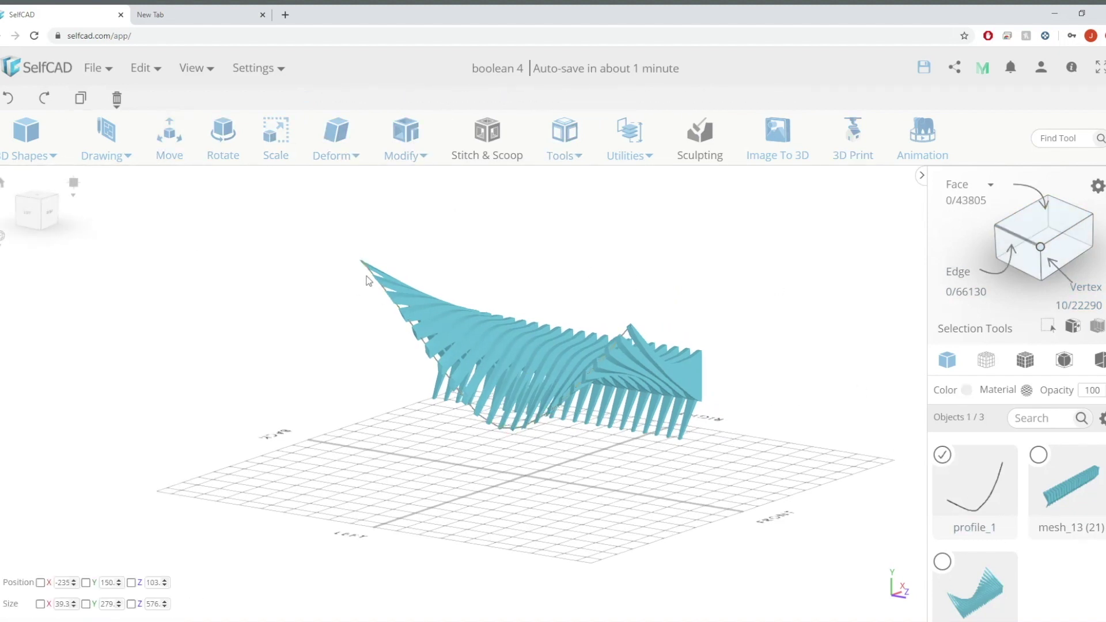
pyautogui.press('m')
pyautogui.keyDown('shift'); pyautogui.moveTo(499, 353); pyautogui.dragTo(500, 394); pyautogui.keyUp('shift')
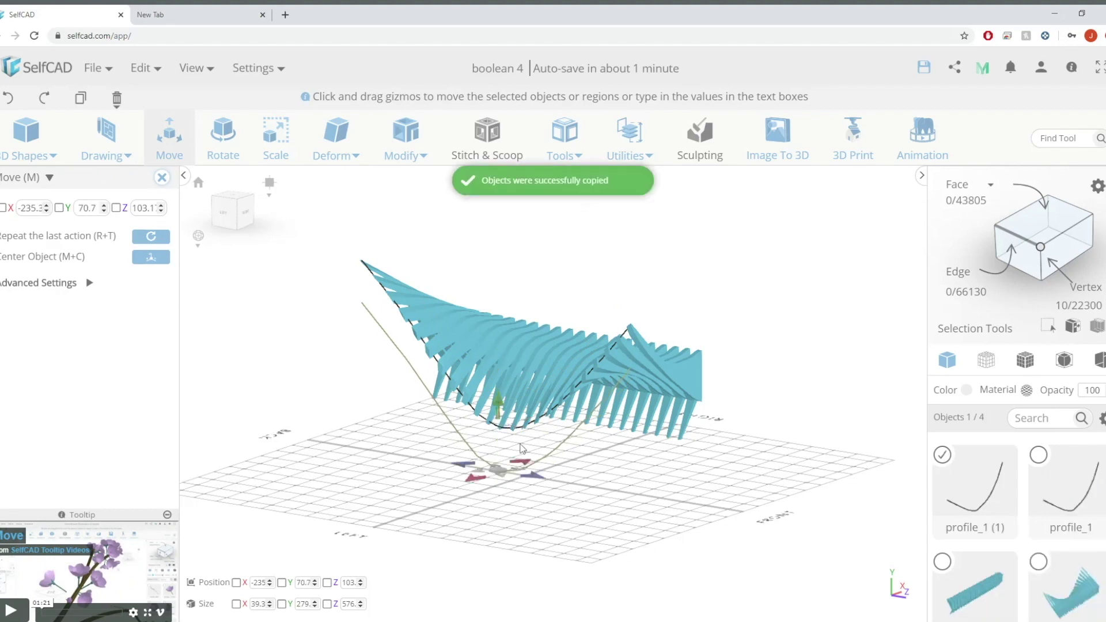
pyautogui.moveTo(662, 506); pyautogui.dragTo(493, 447, button='right')
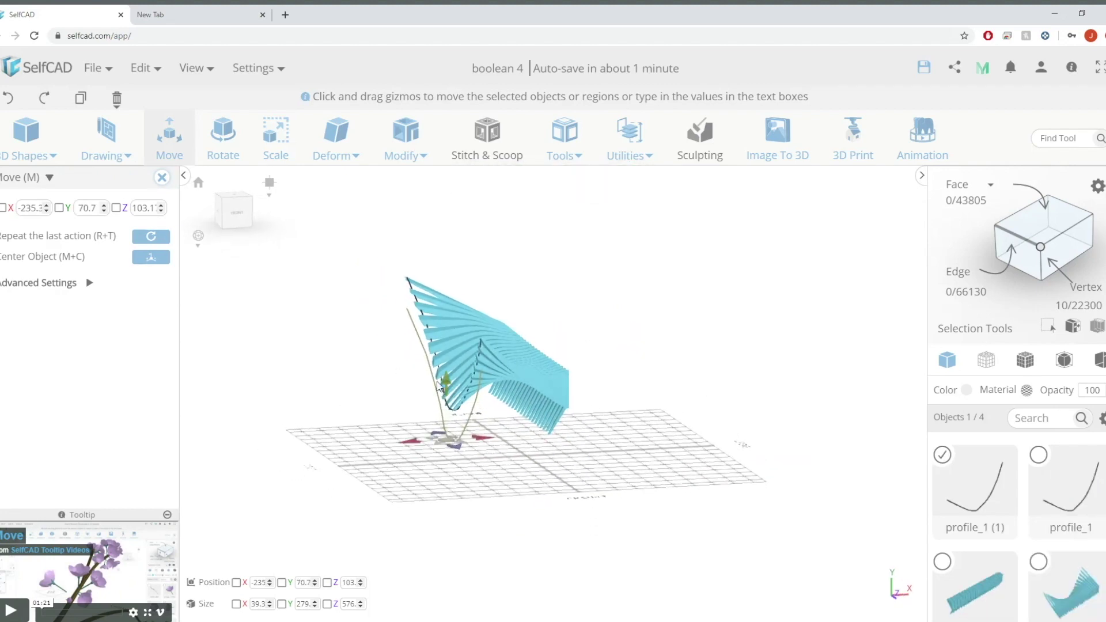
# Mirror the profile_1 (1) curve in the Bottom / Top direction without creating a copy, and apply it.
pyautogui.press('s')
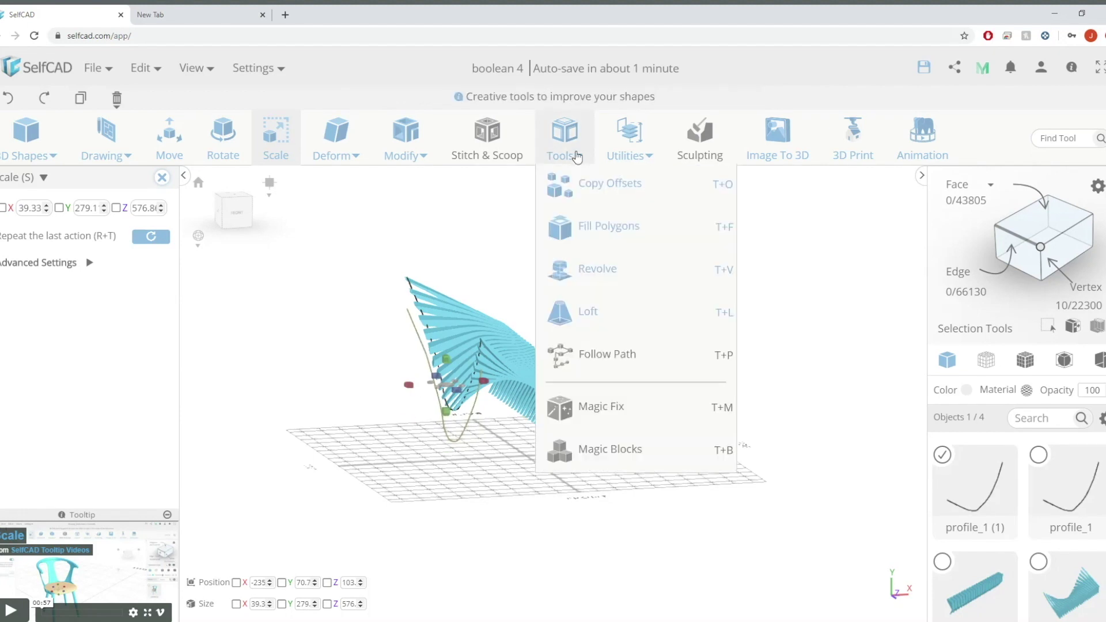
pyautogui.moveTo(634, 151)
pyautogui.click(662, 363)
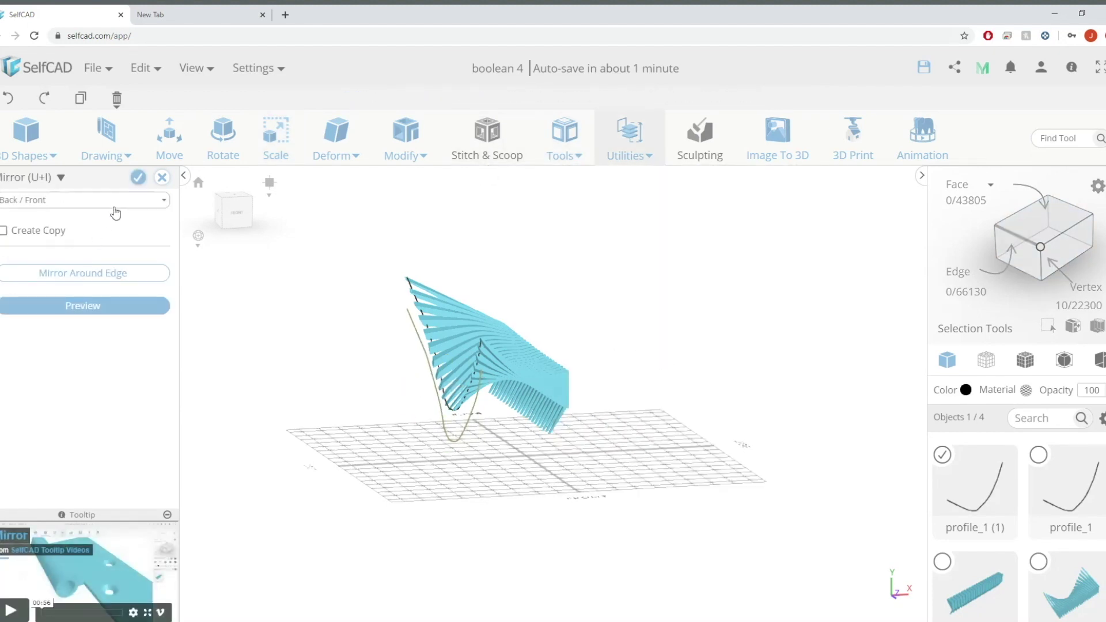
pyautogui.click(28, 230)
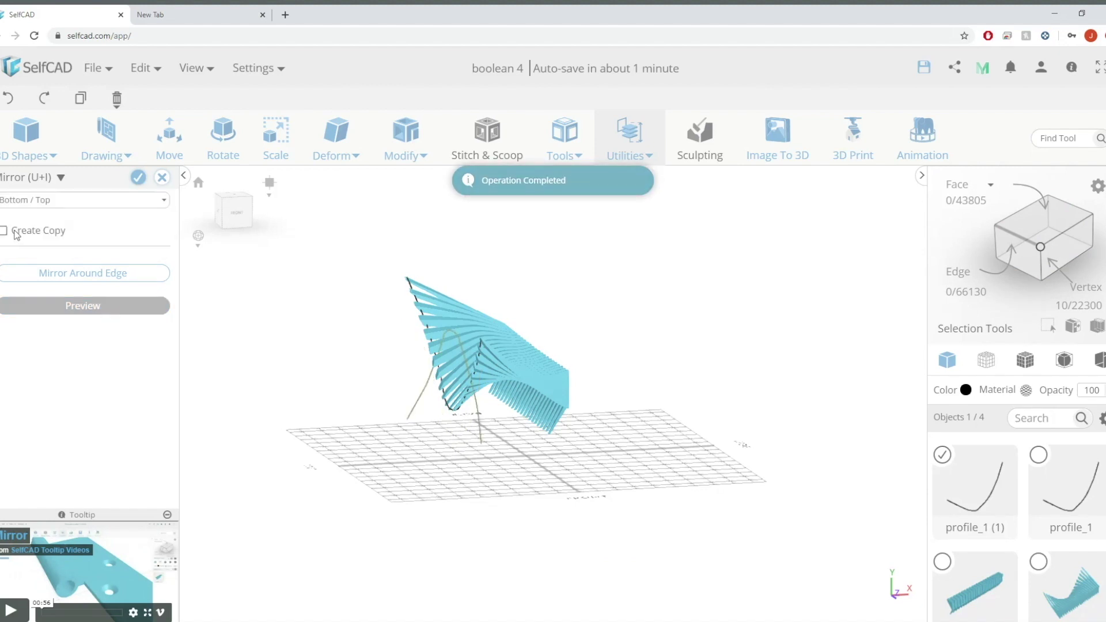
pyautogui.moveTo(410, 466)
pyautogui.mouseDown(button='right')
pyautogui.moveTo(429, 471)
pyautogui.moveTo(429, 454)
pyautogui.moveTo(417, 454)
pyautogui.moveTo(425, 465)
pyautogui.mouseUp(button='right')
pyautogui.click(138, 177)
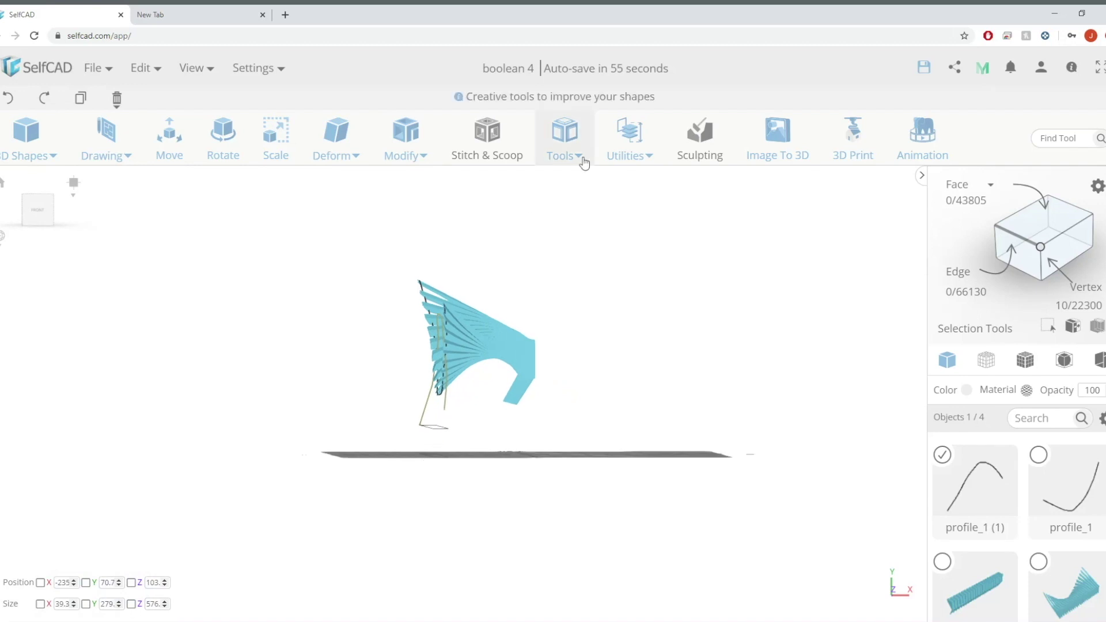
# Mirror profile_1 (1) once more, previewing the Back / Front direction and applying with Left / Right.
pyautogui.click(619, 363)
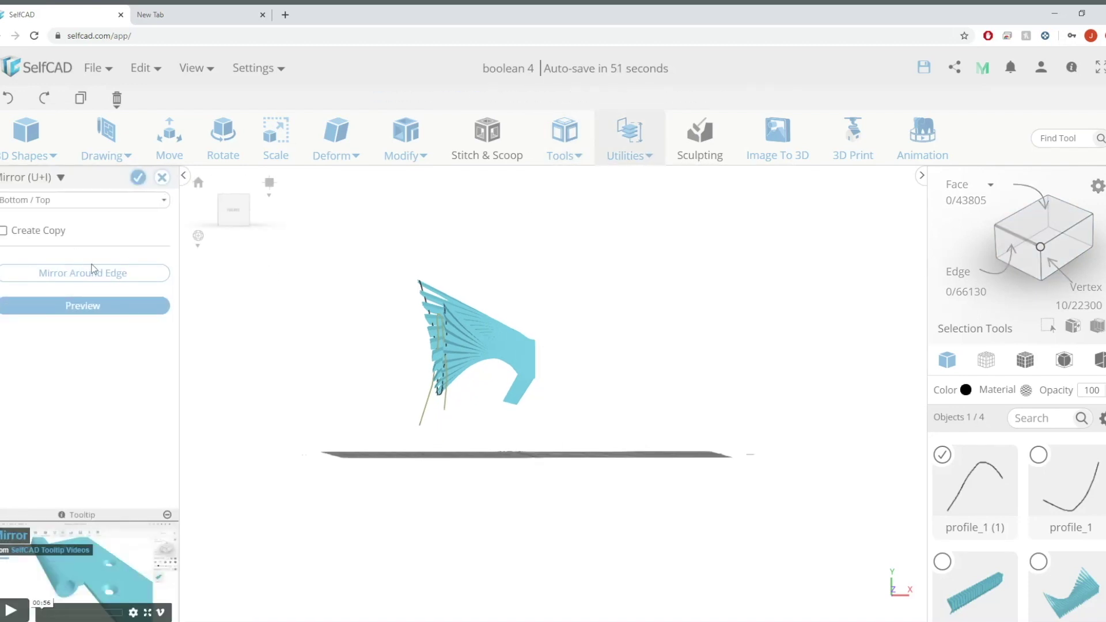
pyautogui.click(86, 200)
pyautogui.click(58, 213)
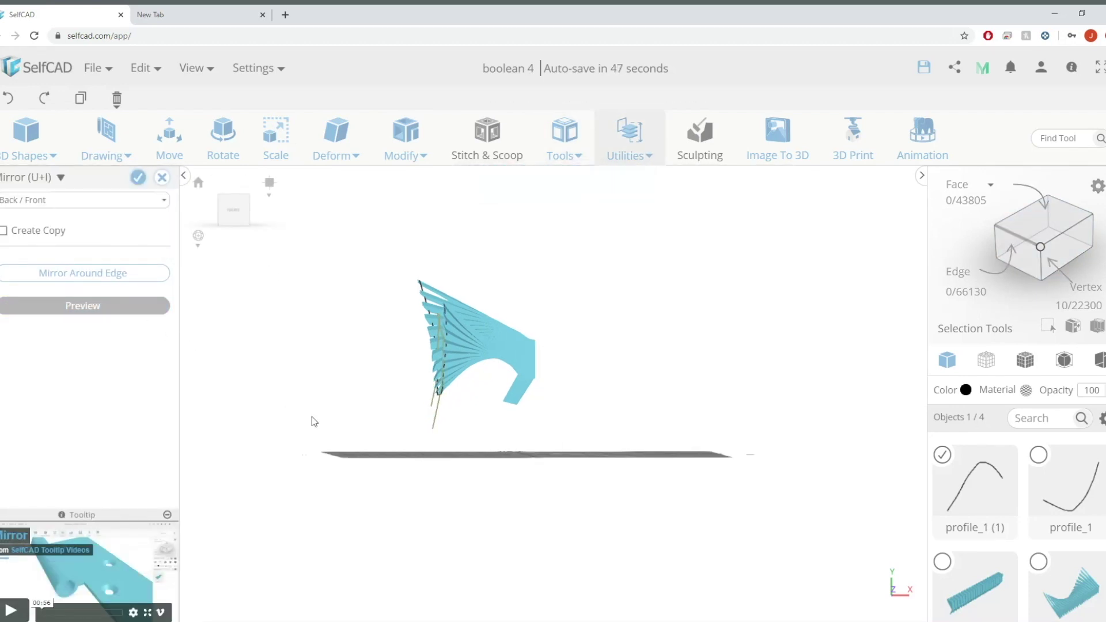
pyautogui.moveTo(314, 420); pyautogui.dragTo(346, 533, button='right')
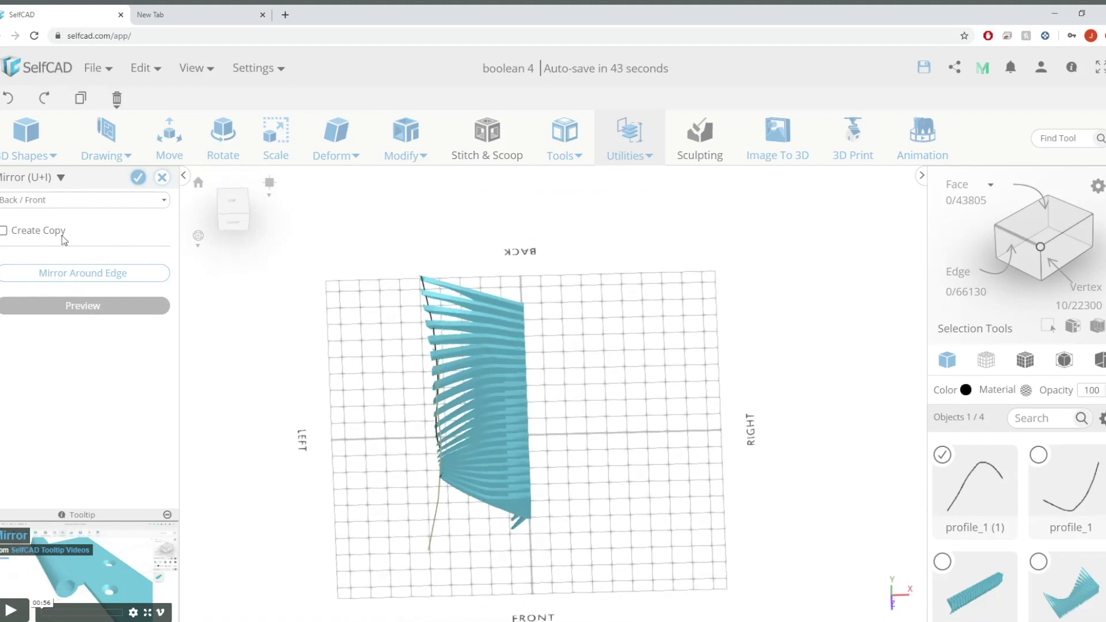
pyautogui.click(75, 200)
pyautogui.click(30, 239)
pyautogui.moveTo(323, 449); pyautogui.dragTo(327, 377)
pyautogui.moveTo(325, 373); pyautogui.dragTo(315, 338, button='right')
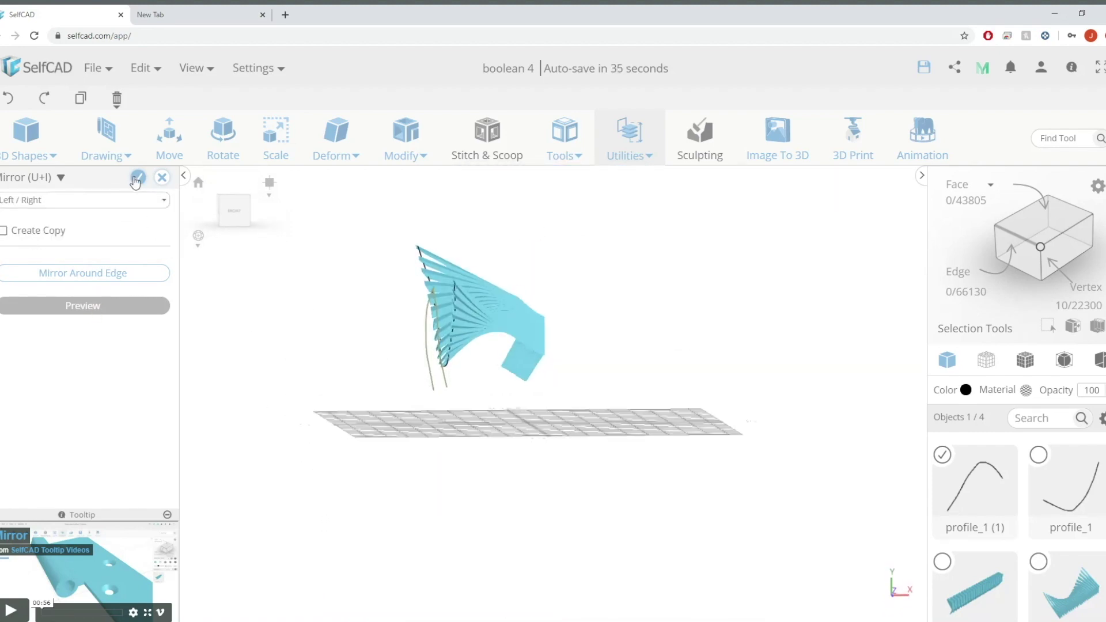
pyautogui.click(137, 178)
# Scale profile_1 (1) freehand to about 98.3 in X and about 90.16 in Y.
pyautogui.moveTo(459, 368); pyautogui.dragTo(447, 339)
pyautogui.press('s')
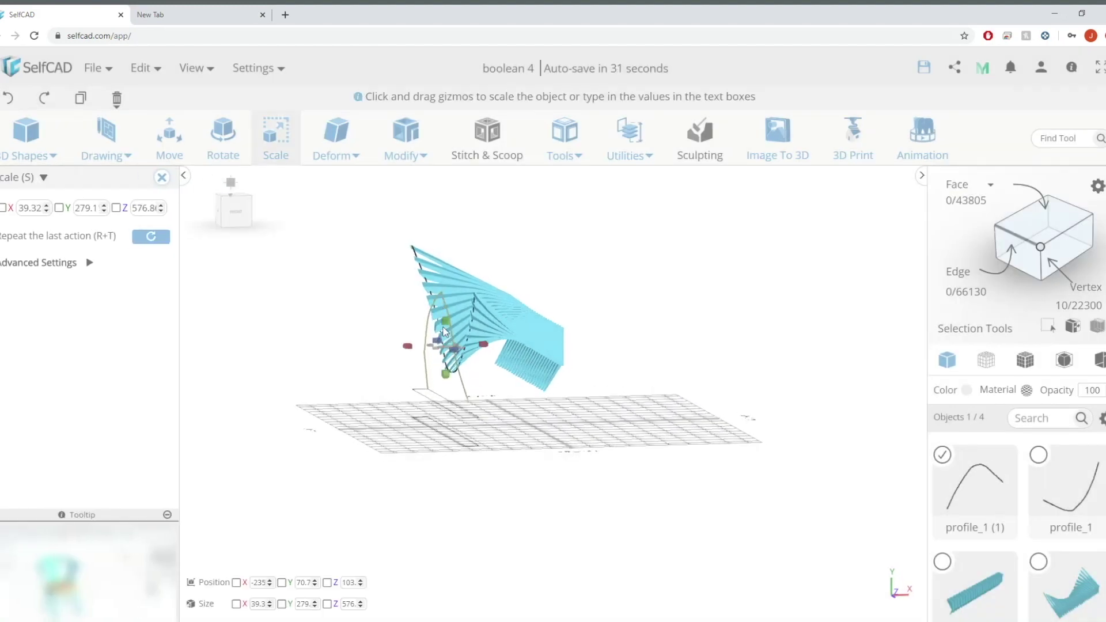
pyautogui.moveTo(443, 387); pyautogui.dragTo(443, 449)
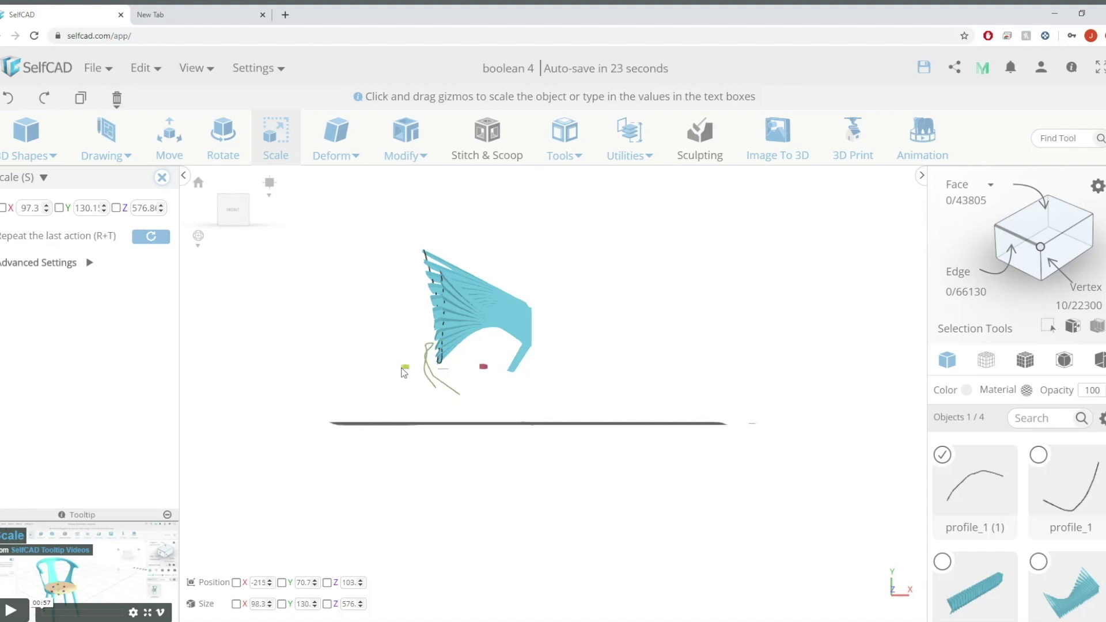
pyautogui.moveTo(641, 408)
pyautogui.mouseDown(button='right')
pyautogui.moveTo(683, 430)
pyautogui.moveTo(654, 416)
pyautogui.mouseUp(button='right')
pyautogui.moveTo(460, 398); pyautogui.dragTo(450, 399, button='right')
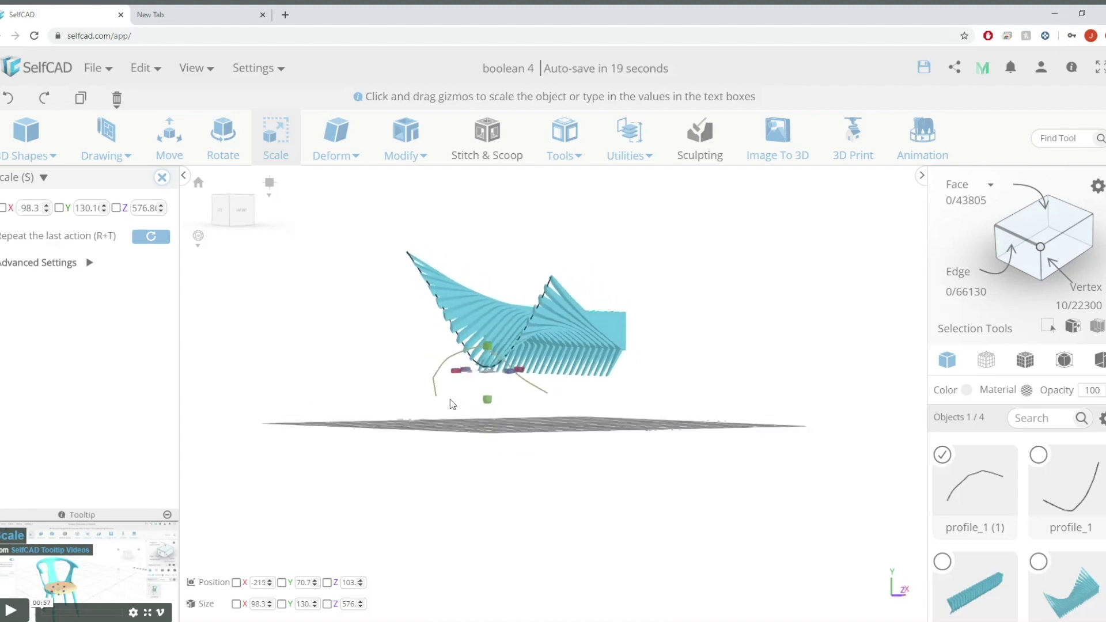
pyautogui.moveTo(452, 405); pyautogui.dragTo(448, 355)
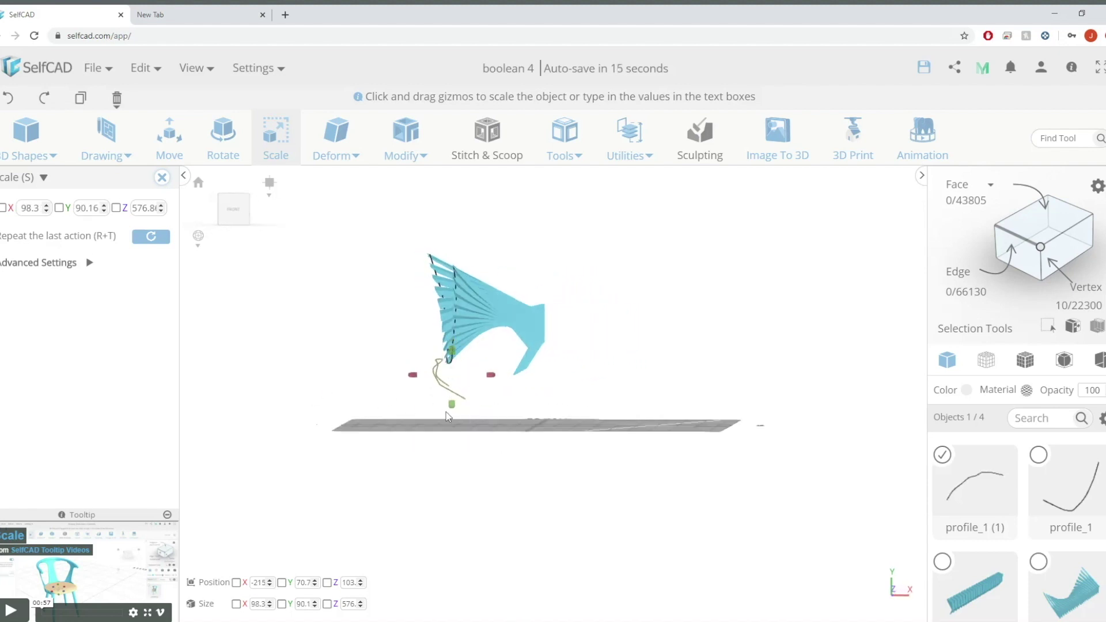
# Try a loft between the profile_1 (1) and profile_1 curves.
pyautogui.moveTo(545, 371); pyautogui.dragTo(633, 382, button='right')
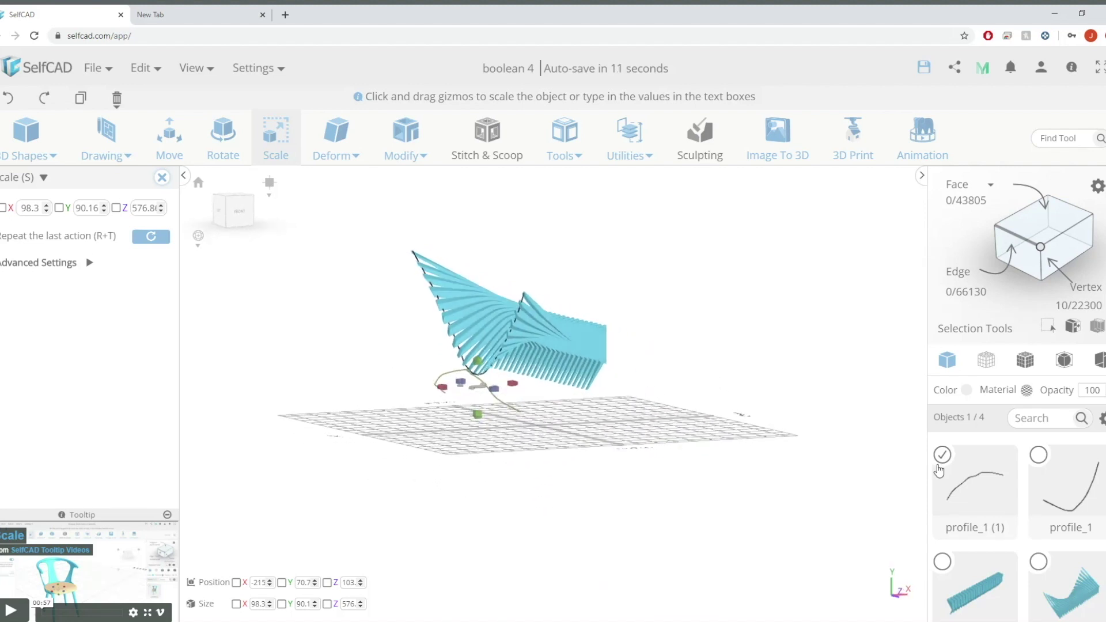
pyautogui.click(1040, 456)
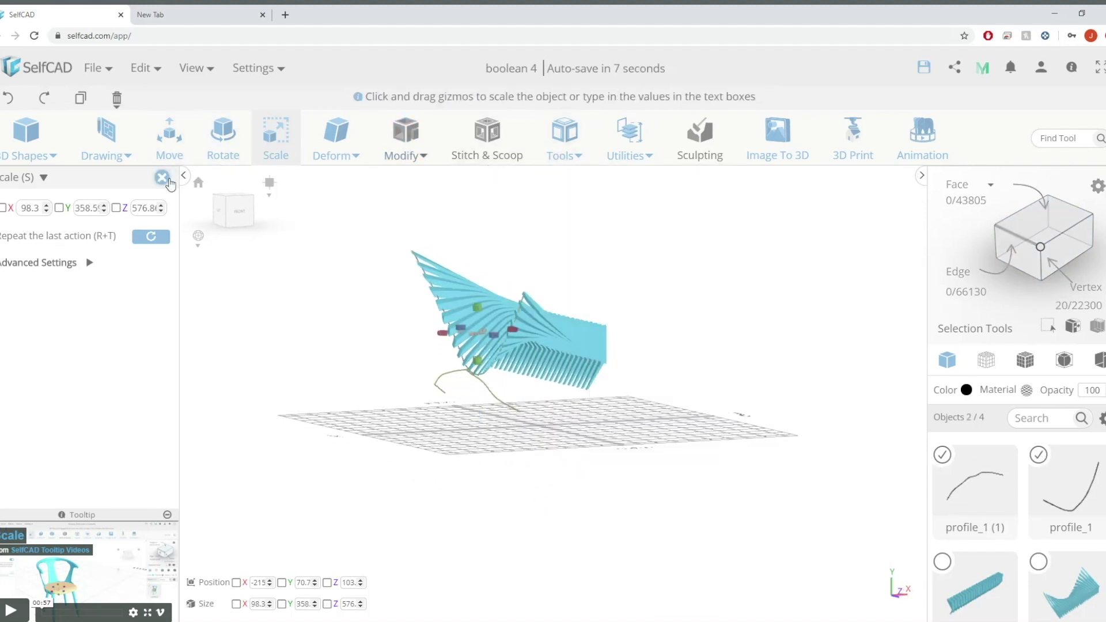
pyautogui.click(685, 152)
pyautogui.moveTo(565, 144)
pyautogui.click(613, 320)
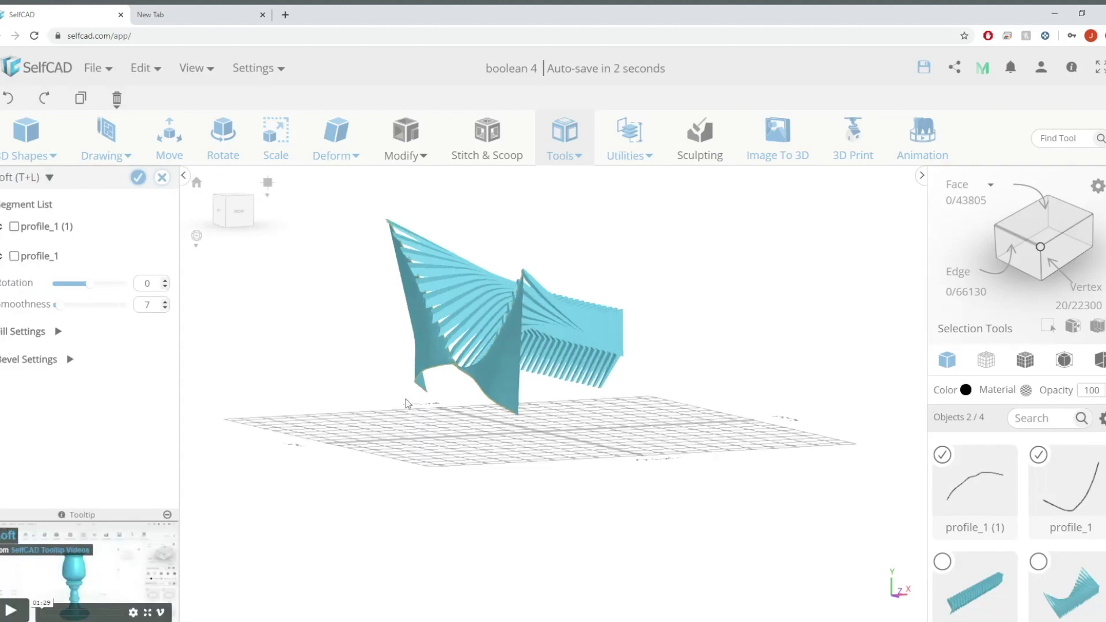
pyautogui.moveTo(407, 403); pyautogui.dragTo(822, 406)
pyautogui.press('Escape')
pyautogui.click(531, 333)
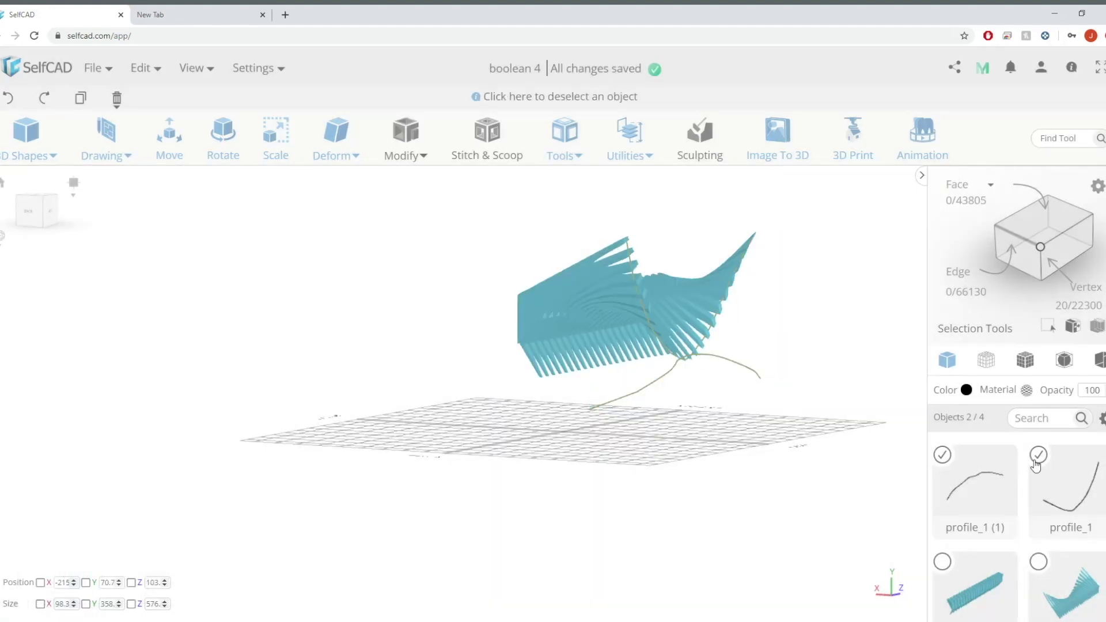
# Scale only profile_1 (1) to about 152 in X and flatten it further in Y.
pyautogui.click(950, 466)
pyautogui.moveTo(705, 425); pyautogui.dragTo(321, 407)
pyautogui.click(41, 214)
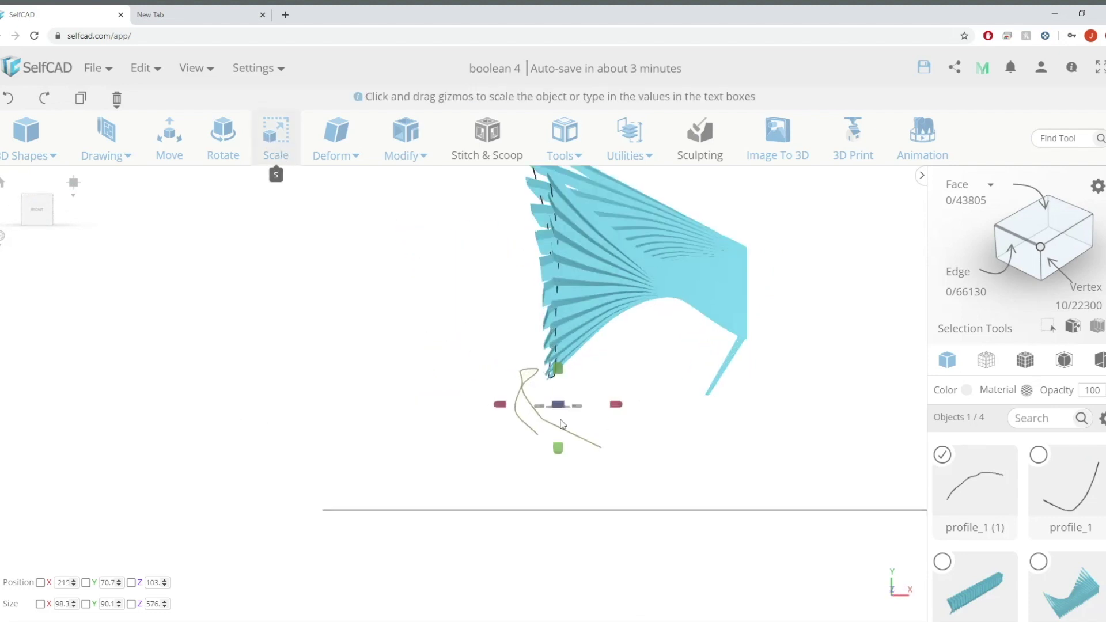
pyautogui.moveTo(615, 404); pyautogui.dragTo(652, 407)
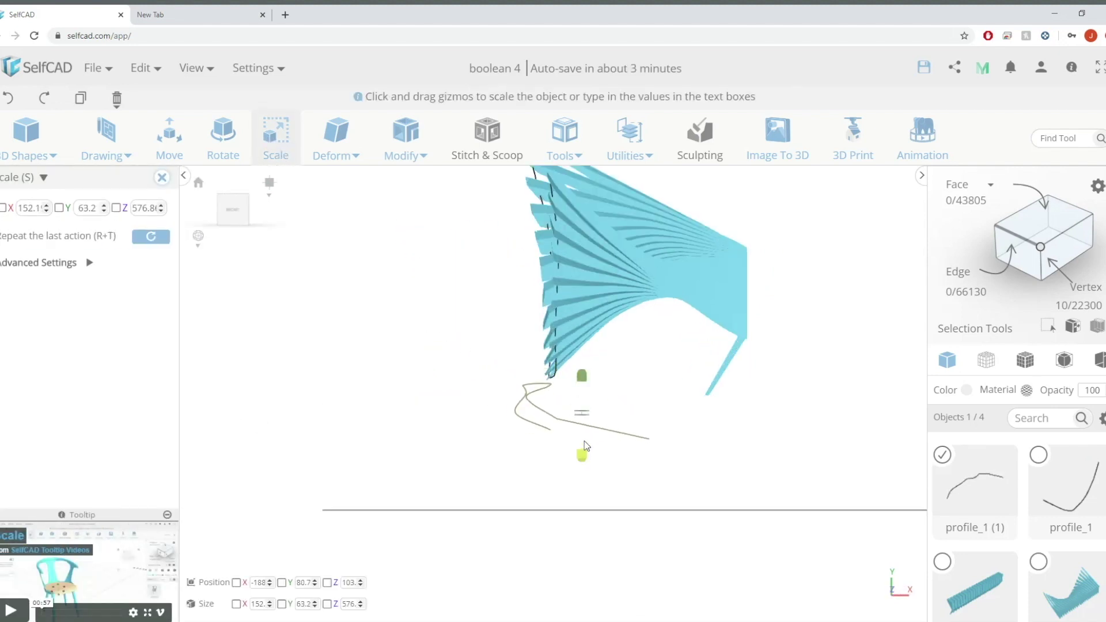
# Add profile_1 to the selection and set up a loft between it and profile_1 (1).
pyautogui.click(1043, 460)
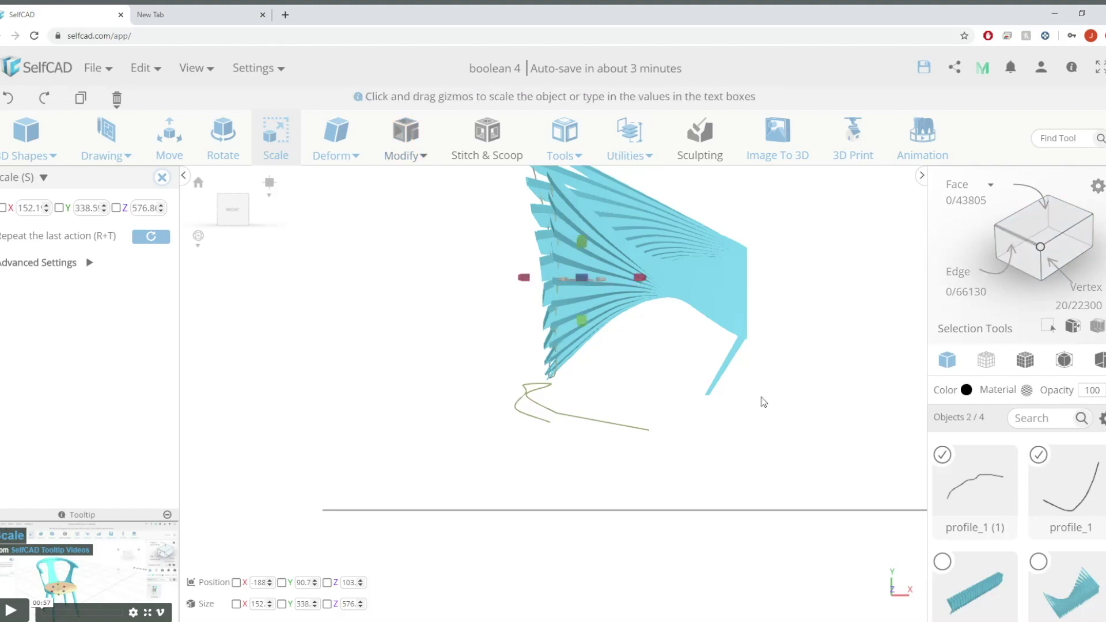
pyautogui.click(162, 178)
pyautogui.click(563, 141)
pyautogui.click(639, 321)
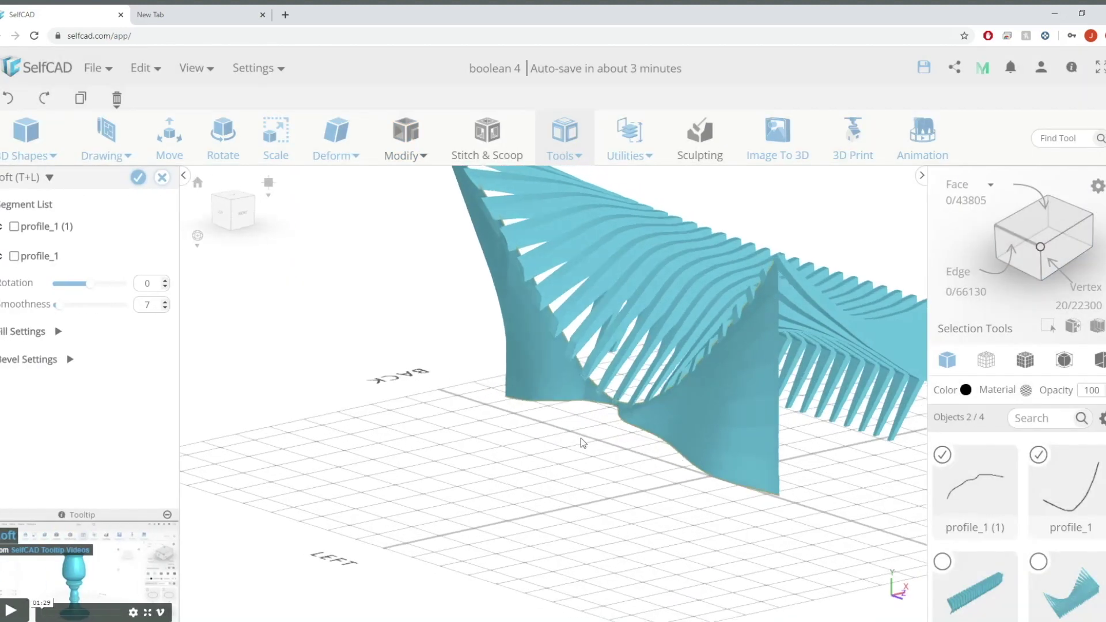
pyautogui.moveTo(583, 439); pyautogui.dragTo(809, 411)
pyautogui.scroll(-3, 775, 457)
pyautogui.scroll(5, 808, 412)
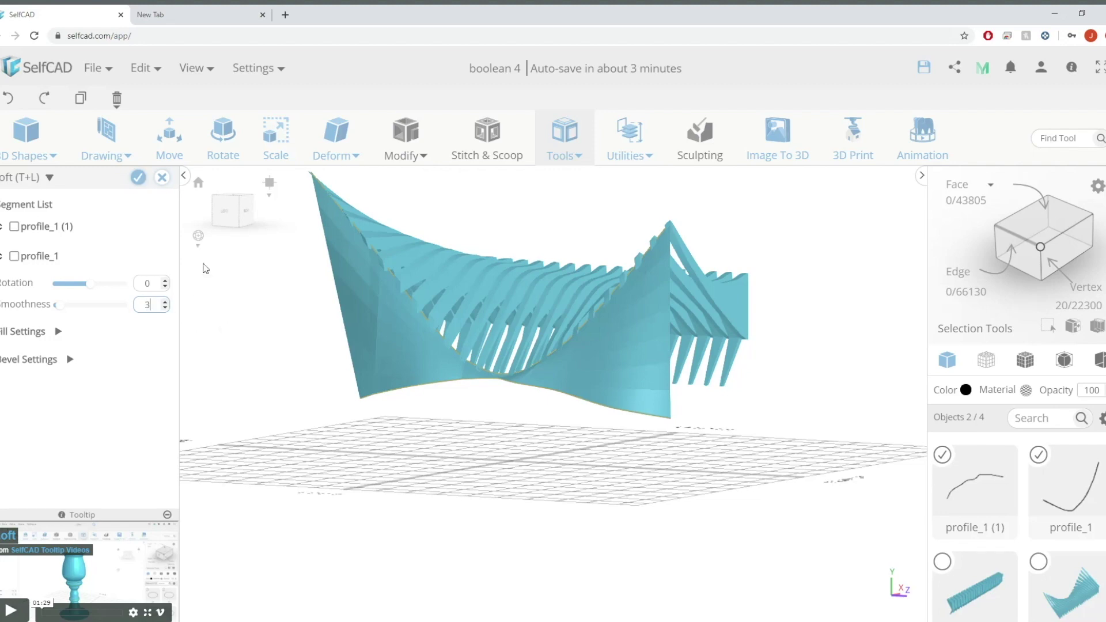
# Try loft smoothness values of 3, 5 and 6.
pyautogui.press('Return')
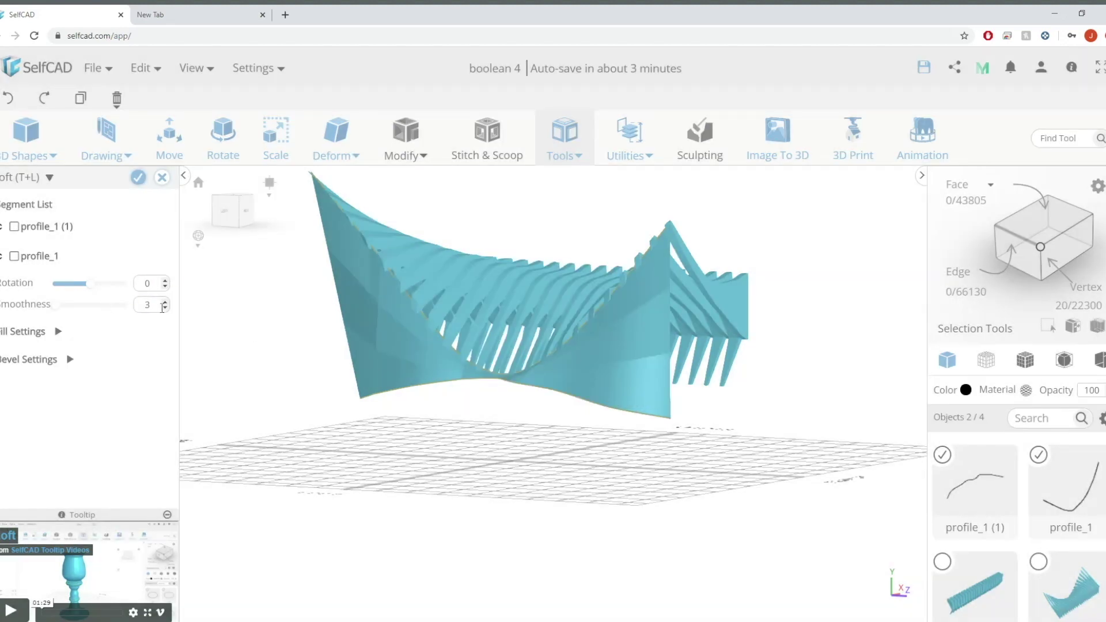
pyautogui.write('5')
pyautogui.press('Return')
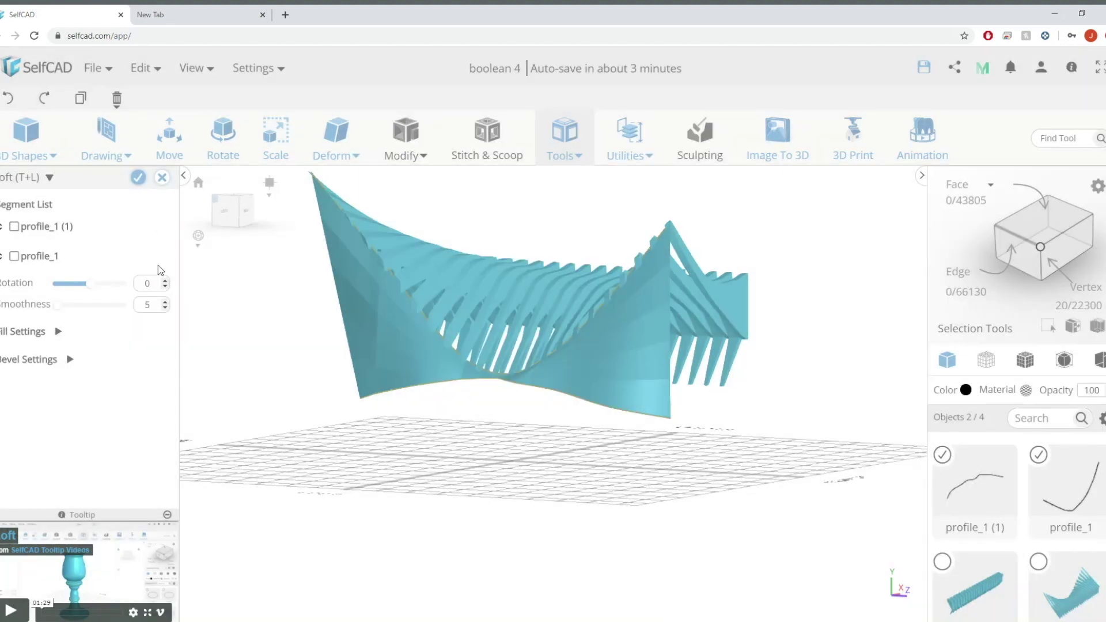
pyautogui.write('6')
pyautogui.press('Return')
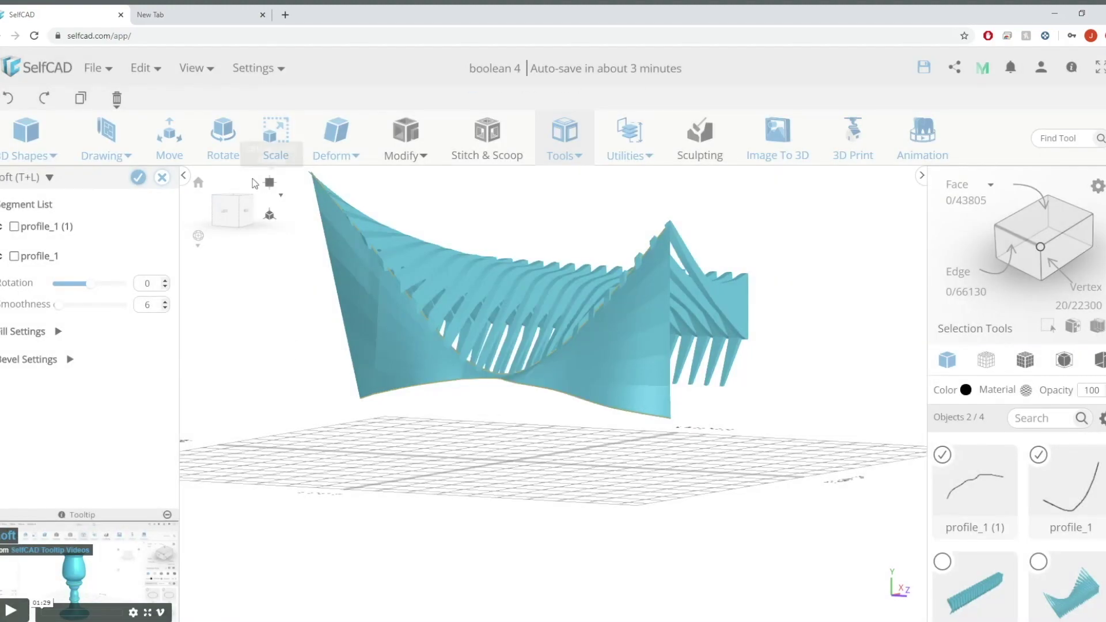
# Set the loft smoothness to 7 and apply the loft.
pyautogui.write('7')
pyautogui.press('Return')
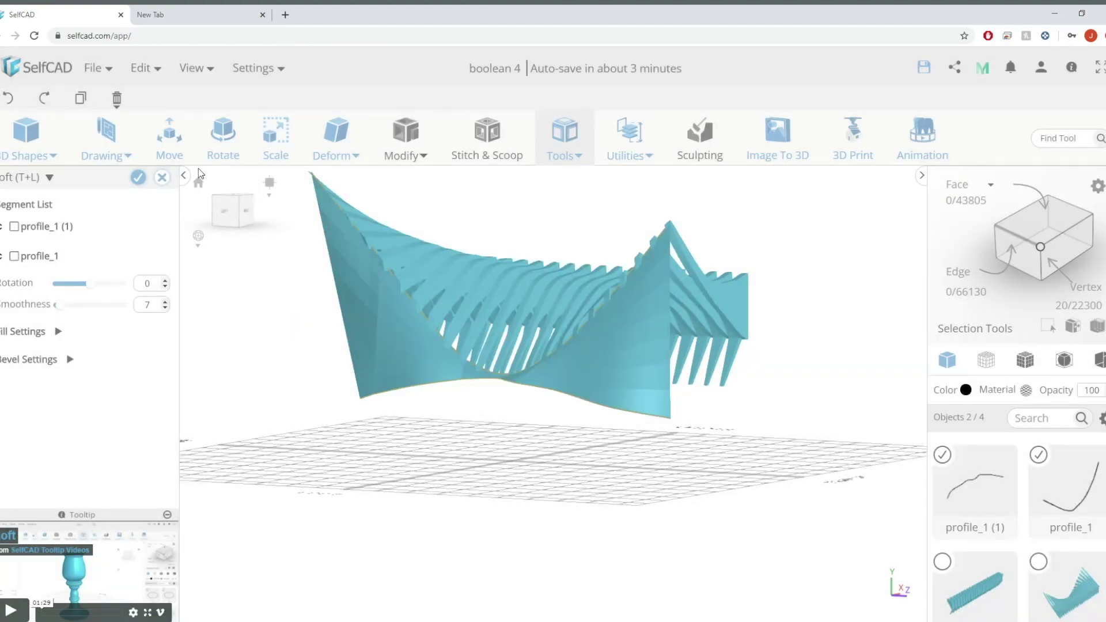
pyautogui.press('Return')
# Select only the profile_1 (1) and profile_1 curves and delete them, keeping the lofted mesh.
pyautogui.moveTo(750, 444); pyautogui.dragTo(977, 432, button='right')
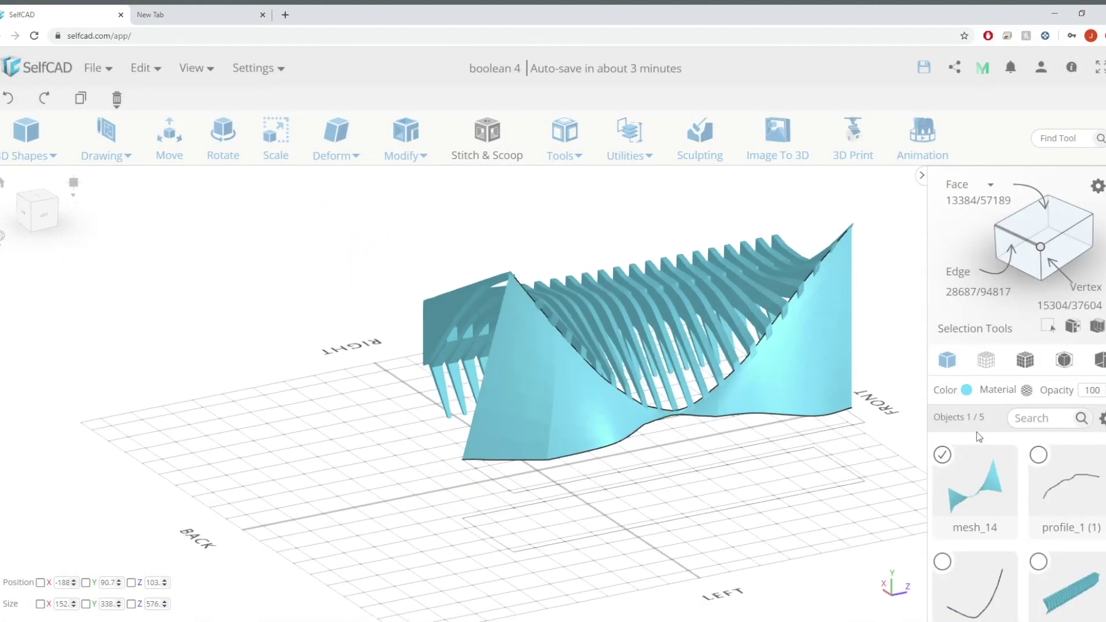
pyautogui.moveTo(697, 506); pyautogui.dragTo(455, 570, button='right')
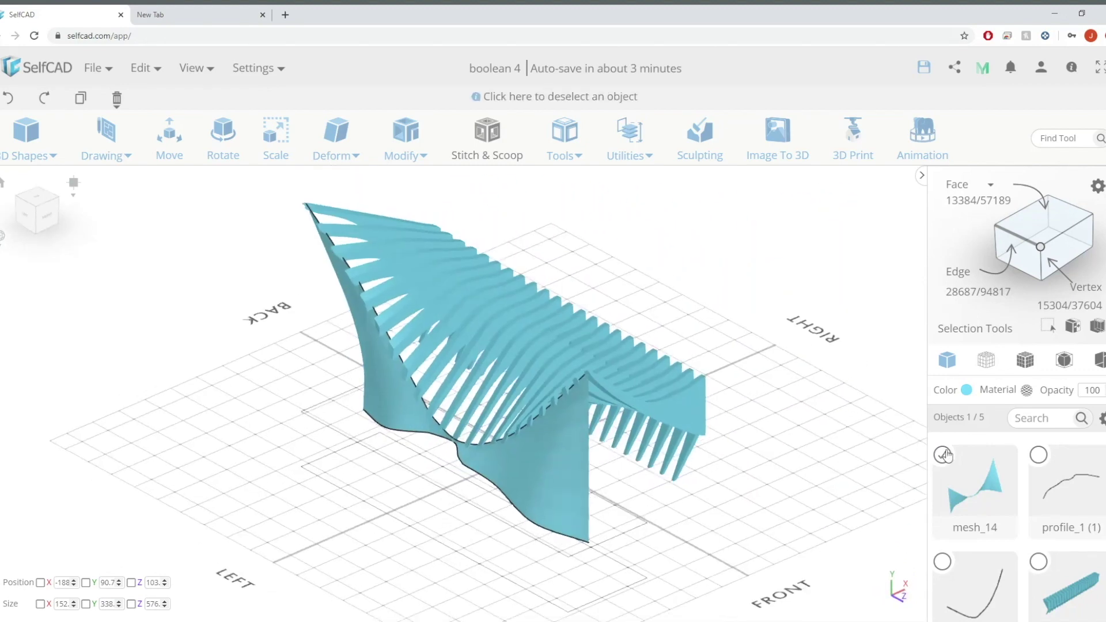
pyautogui.scroll(5, 720, 535)
pyautogui.moveTo(721, 546); pyautogui.dragTo(718, 394, button='middle')
pyautogui.click(1039, 456)
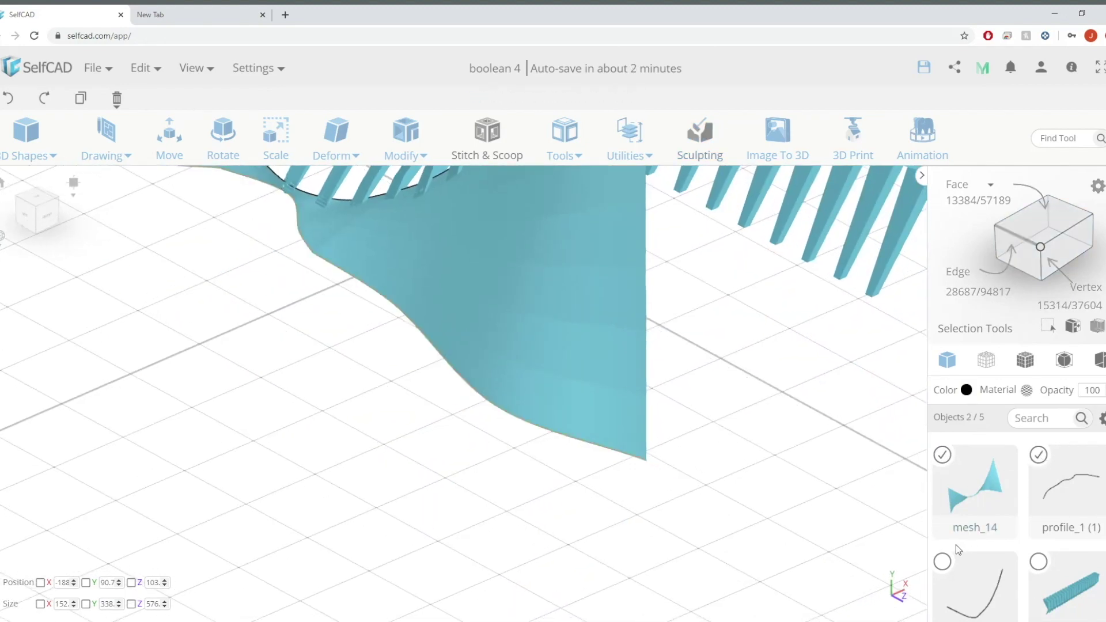
pyautogui.click(944, 458)
pyautogui.click(942, 561)
pyautogui.press('Delete')
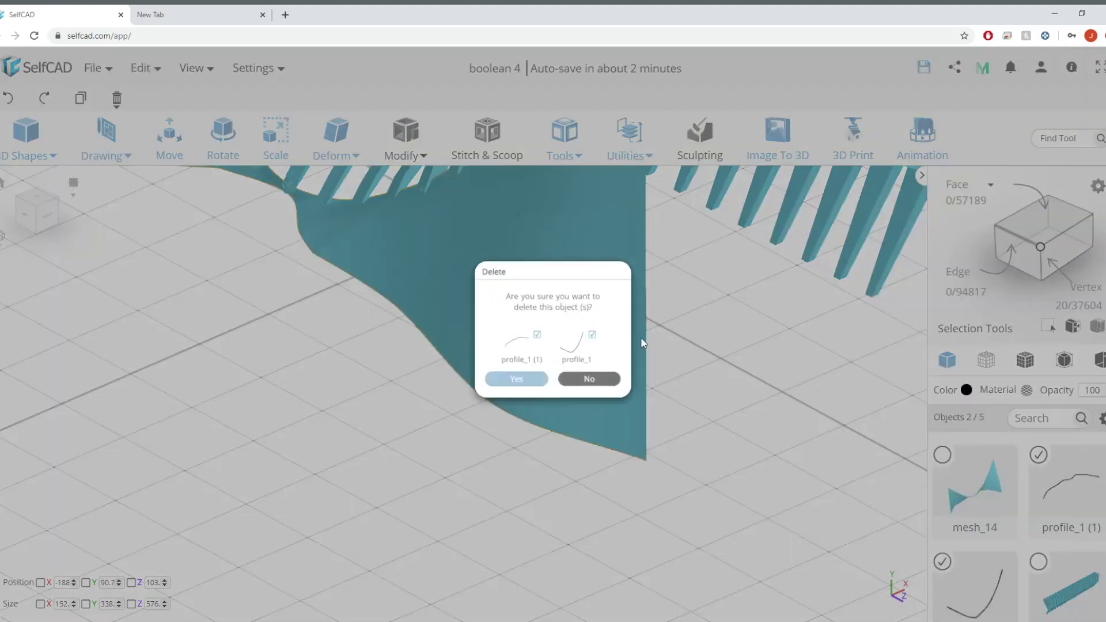
pyautogui.click(573, 379)
# Display the model as a solid with its mesh edges and select mesh_14.
pyautogui.click(1025, 360)
pyautogui.scroll(8, 633, 396)
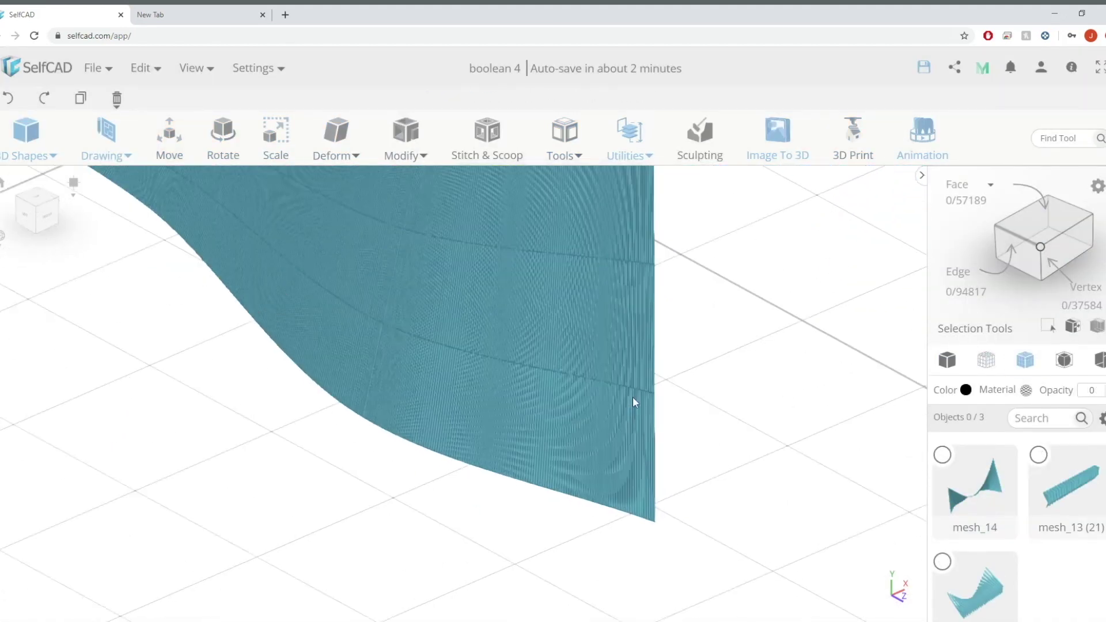
pyautogui.click(943, 462)
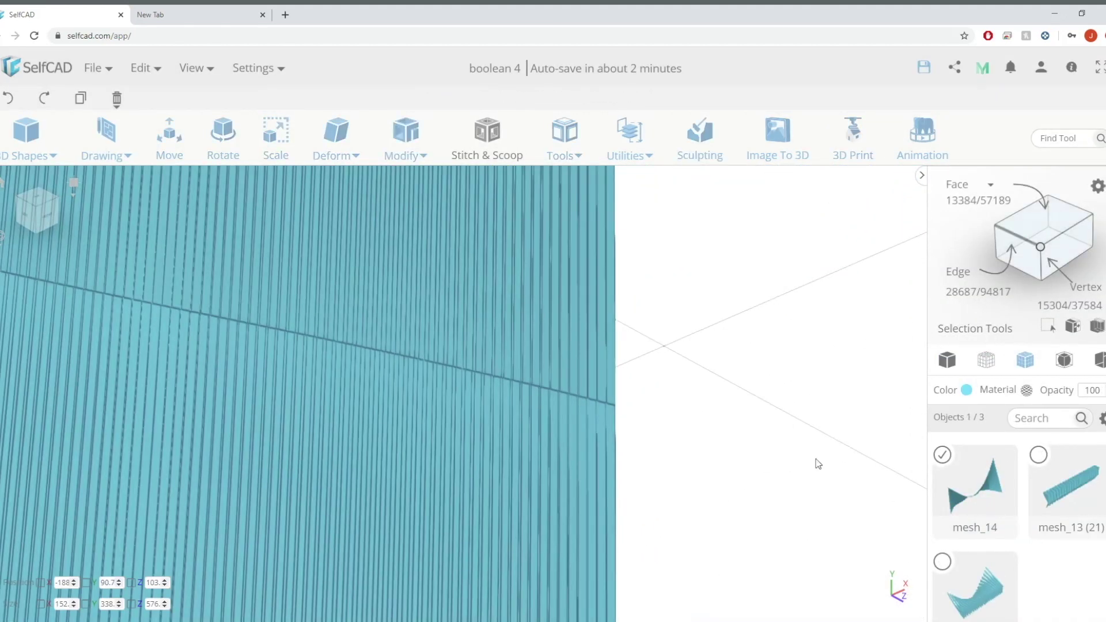
pyautogui.scroll(4, 610, 403)
# Activate edge selection on mesh_14 with loop selection on and select the crosswise edge near the panel's lower outer corner.
pyautogui.click(566, 406)
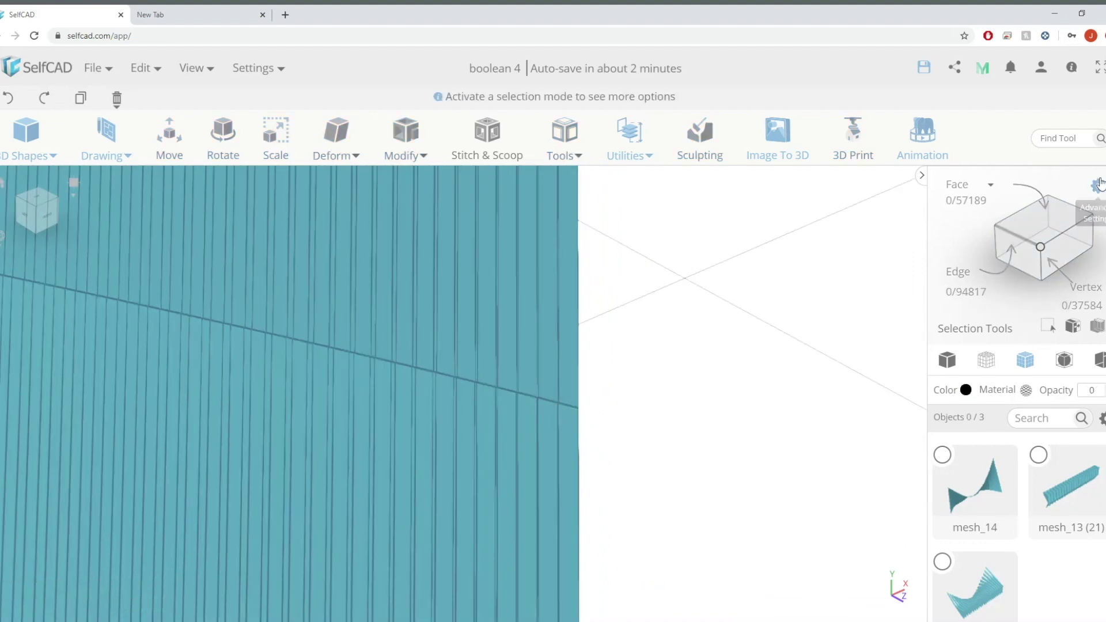
pyautogui.click(1030, 216)
pyautogui.click(1029, 242)
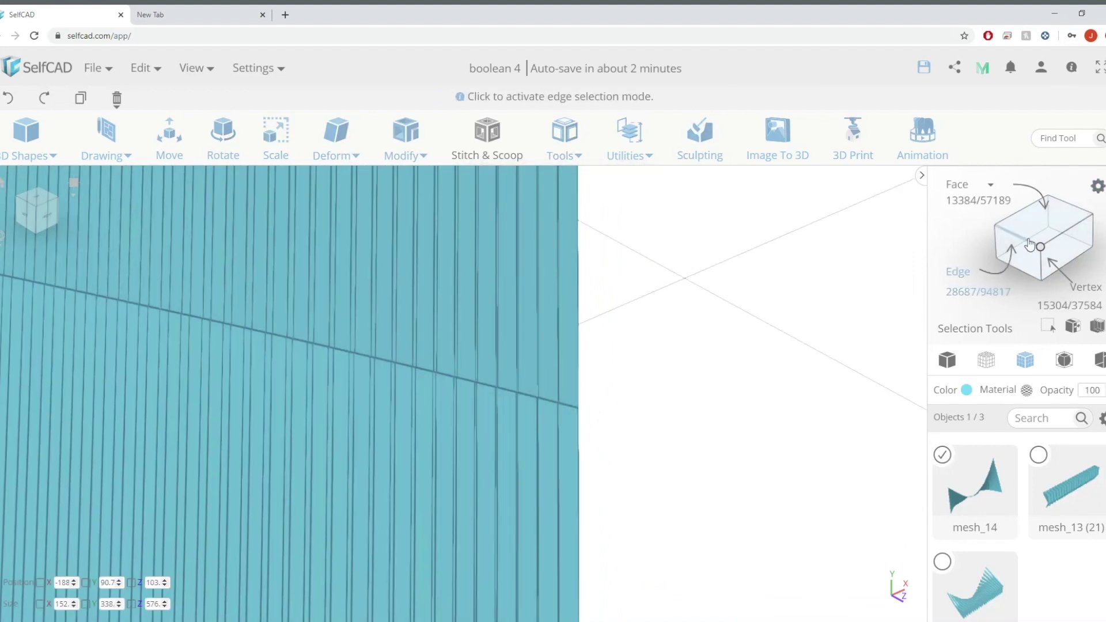
pyautogui.click(1098, 190)
pyautogui.moveTo(523, 415); pyautogui.dragTo(545, 401, button='right')
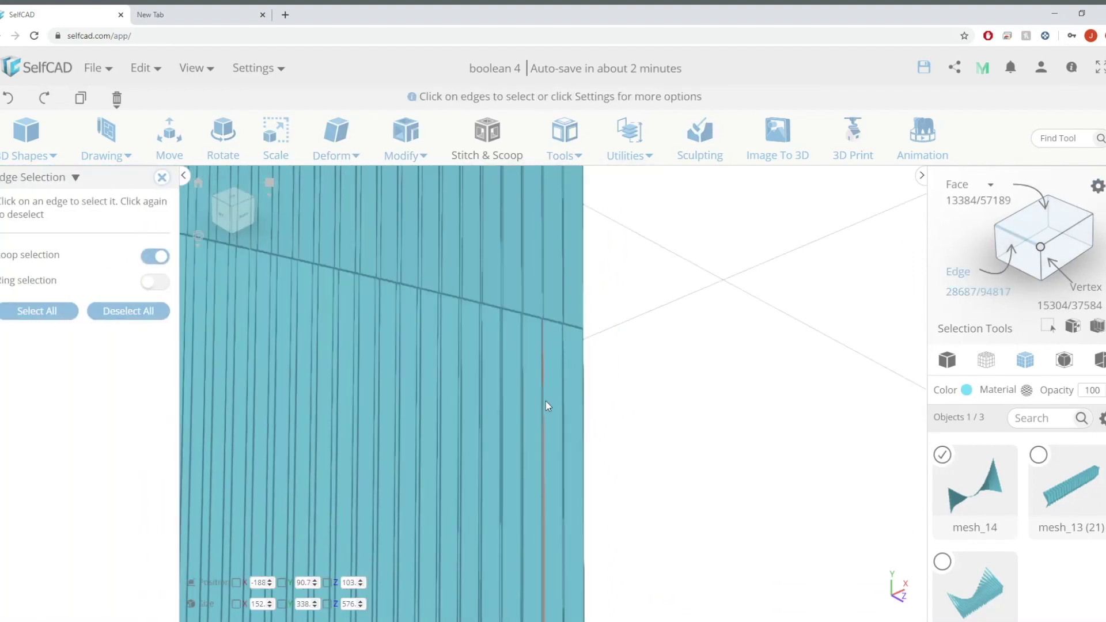
pyautogui.click(571, 327)
pyautogui.scroll(3, 545, 403)
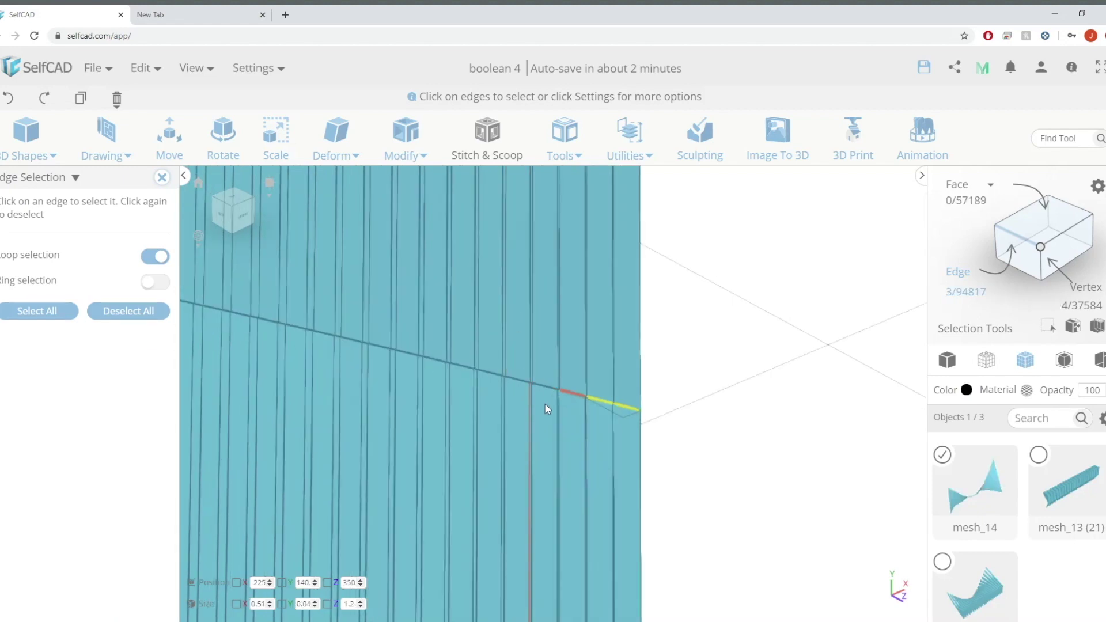
# Select the six inner crosswise edge loops of the lofted panel mesh_14, from its lower part up towards its upper border.
pyautogui.click(599, 425)
pyautogui.scroll(-5, 586, 420)
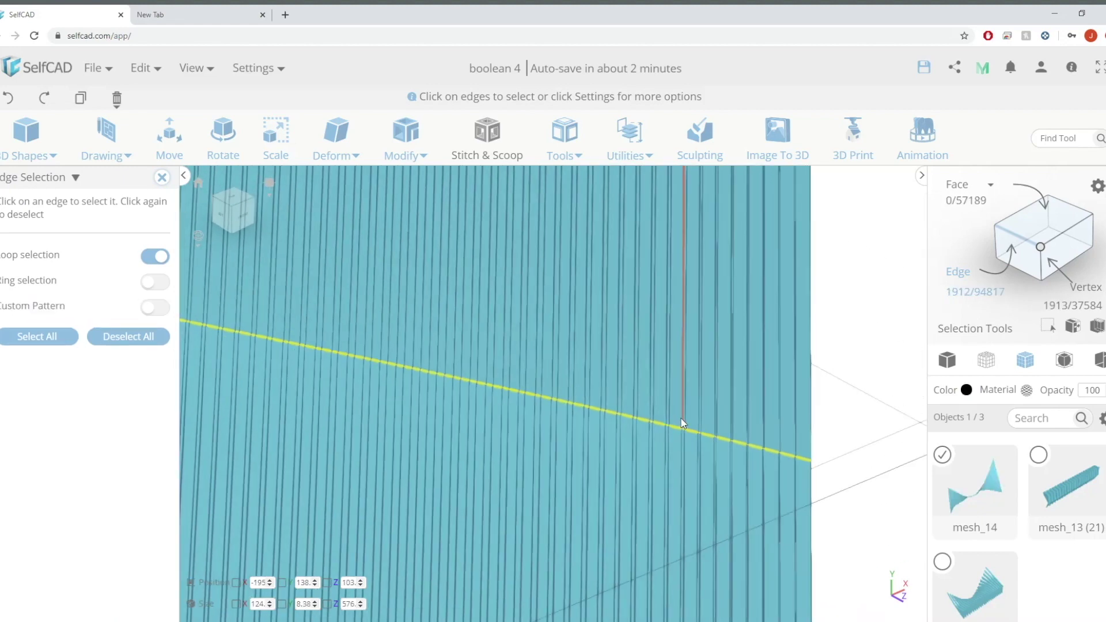
pyautogui.scroll(8, 798, 278)
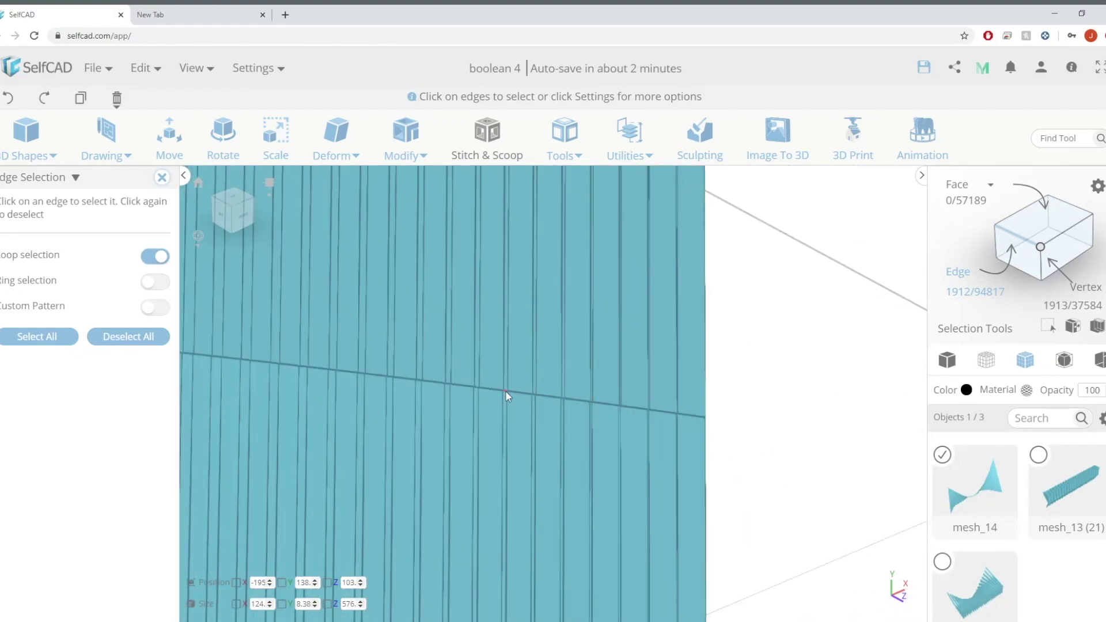
pyautogui.click(507, 391)
pyautogui.moveTo(512, 396); pyautogui.dragTo(435, 395, button='right')
pyautogui.click(444, 395)
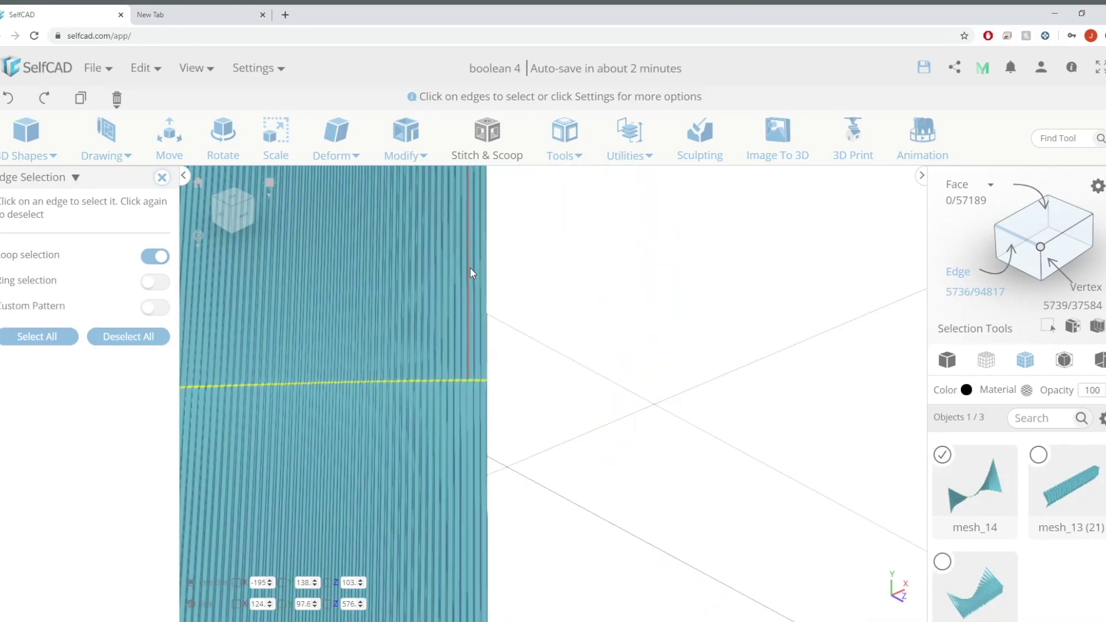
pyautogui.moveTo(470, 268); pyautogui.dragTo(650, 311, button='right')
pyautogui.click(497, 400)
pyautogui.click(450, 426)
pyautogui.click(657, 315)
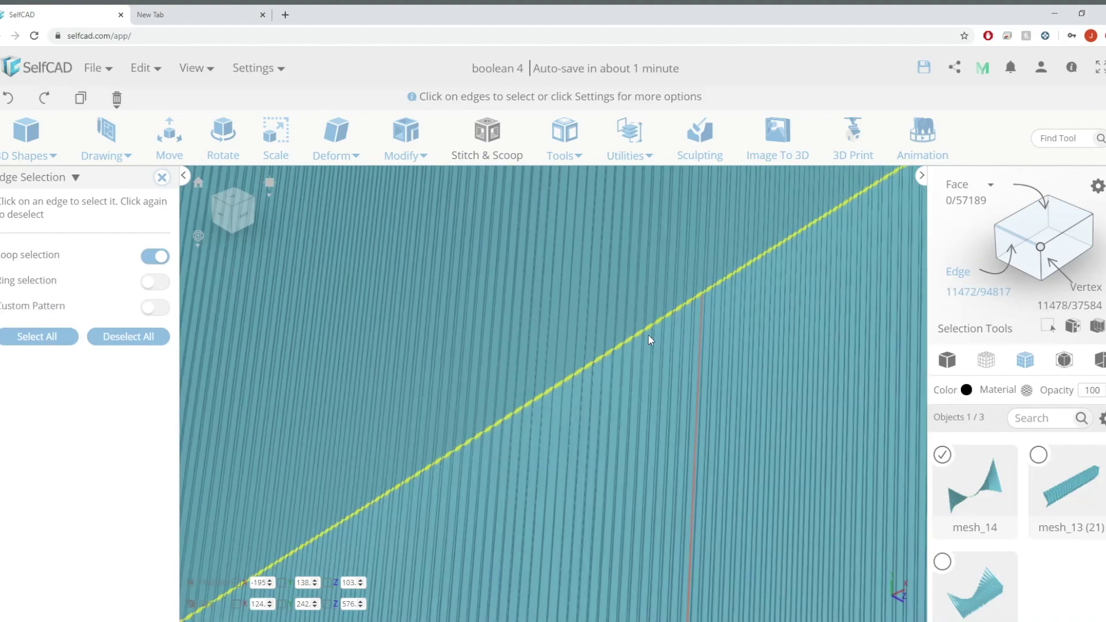
# Add the panel's upper border edge loop, where it meets the ribs, to the edge selection.
pyautogui.scroll(-10, 648, 334)
pyautogui.scroll(10, 633, 414)
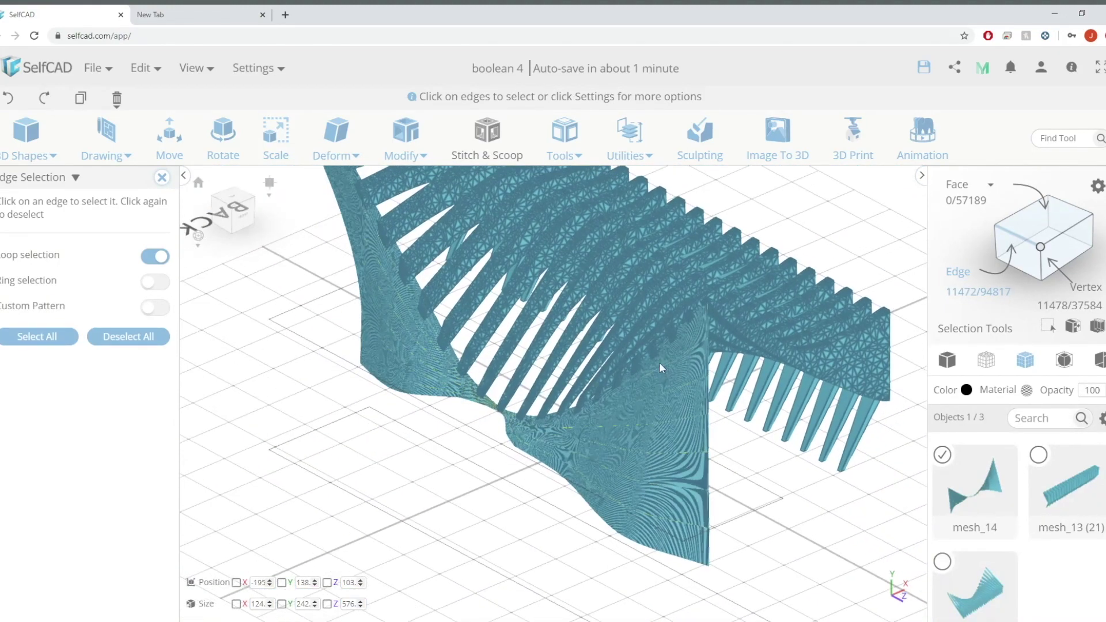
pyautogui.scroll(3, 604, 382)
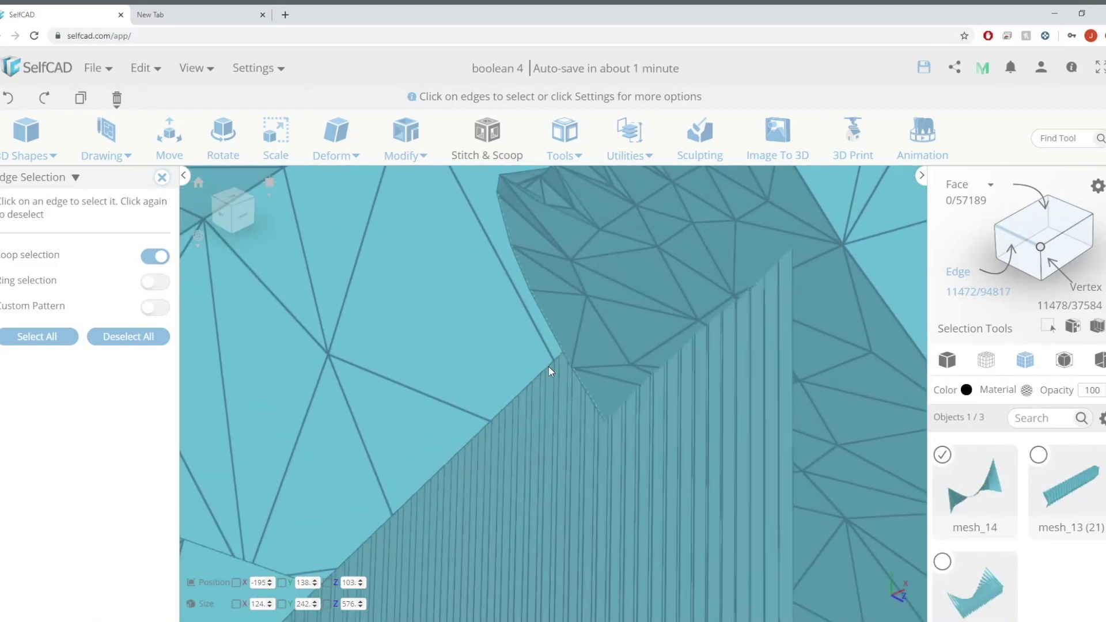
pyautogui.click(544, 371)
pyautogui.scroll(-10, 642, 340)
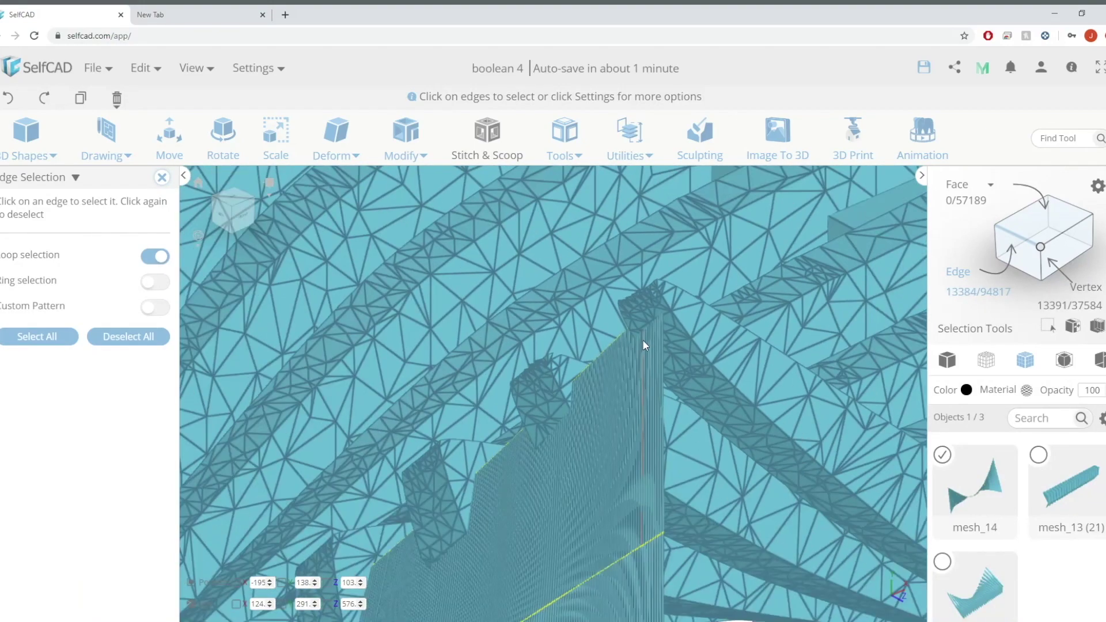
# Add the panel's lowest border edge loop to the edge selection.
pyautogui.scroll(3, 589, 573)
pyautogui.scroll(10, 588, 573)
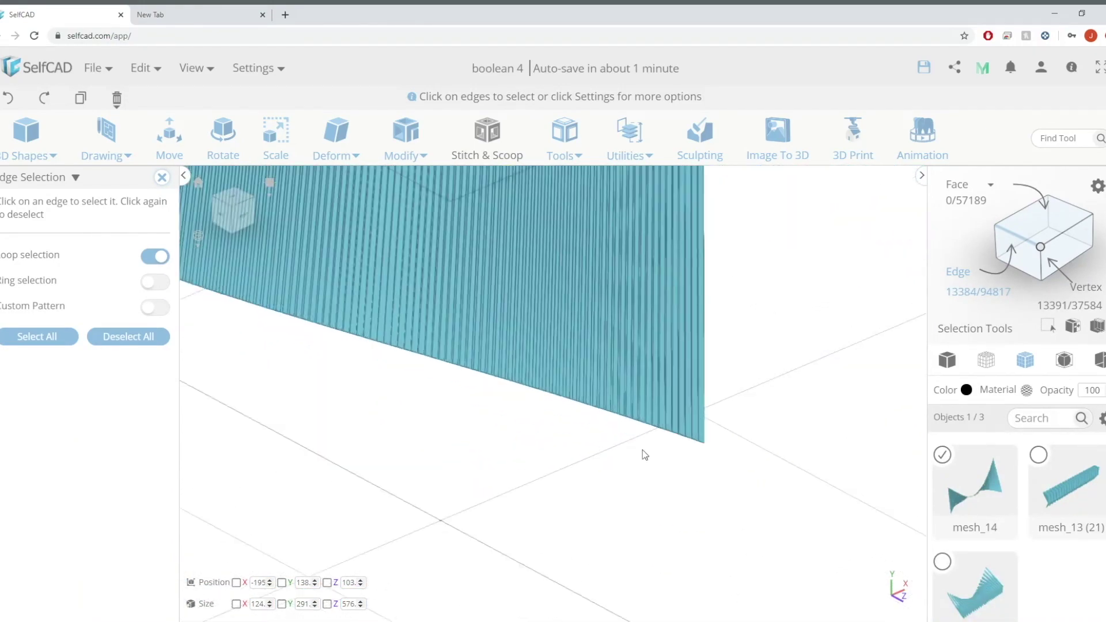
pyautogui.scroll(-5, 635, 431)
pyautogui.scroll(5, 628, 446)
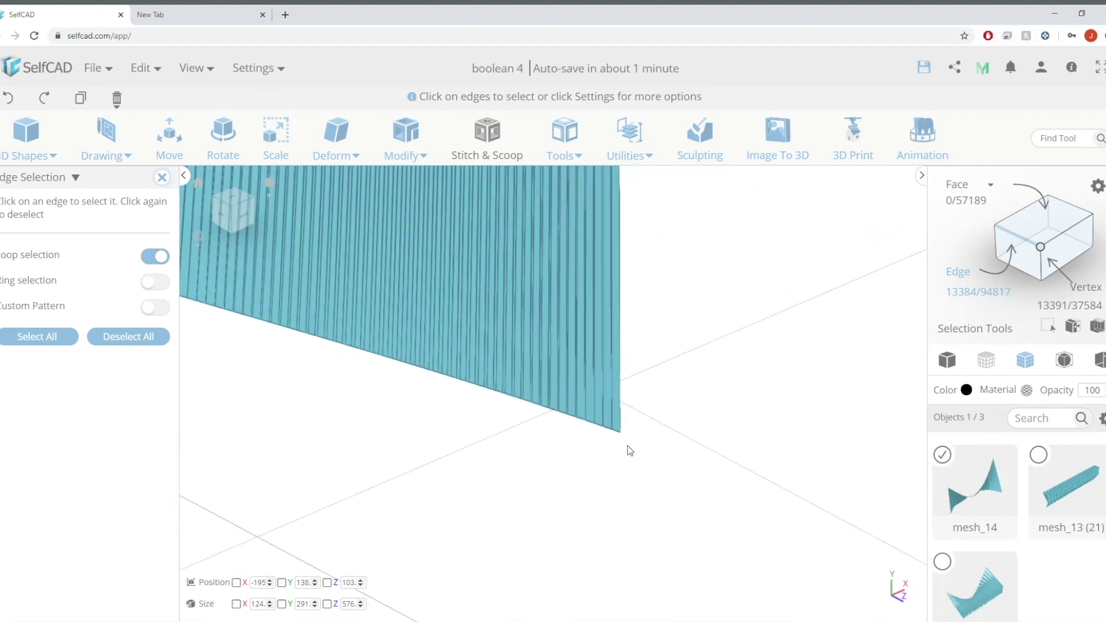
pyautogui.scroll(5, 345, 334)
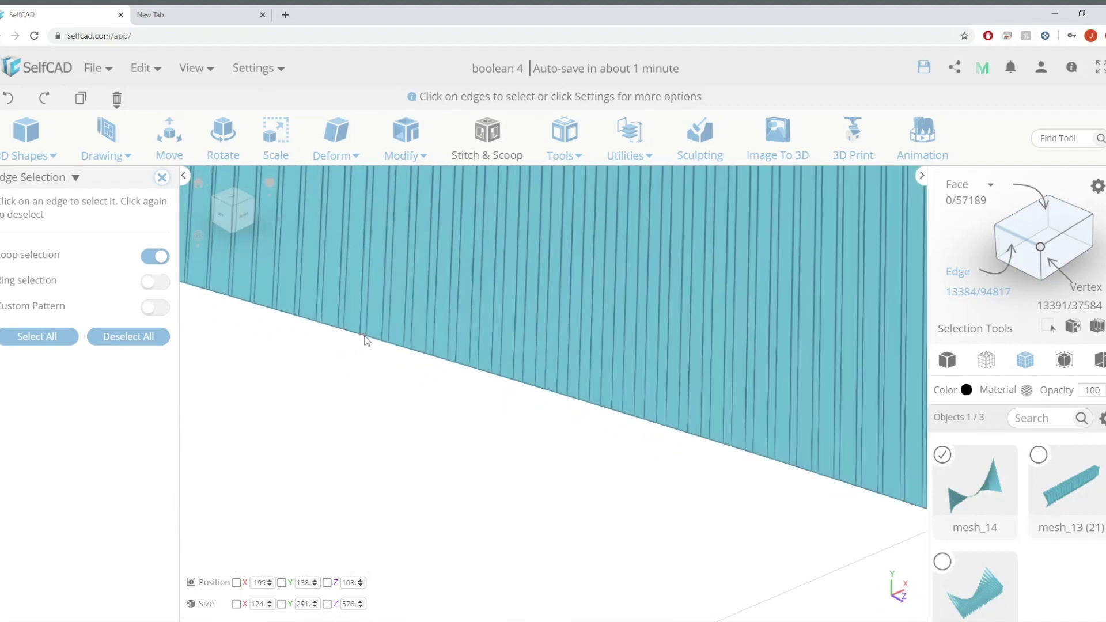
pyautogui.moveTo(369, 338); pyautogui.dragTo(508, 405, button='right')
pyautogui.scroll(2, 641, 439)
pyautogui.click(660, 440)
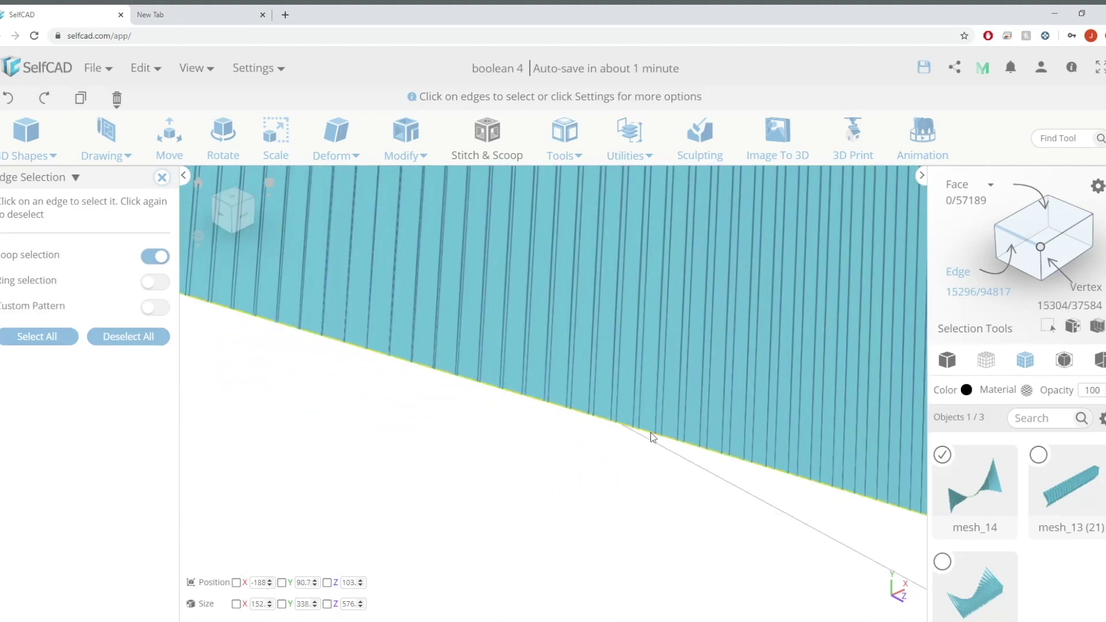
# Use the Move tool's vertical gizmo to copy the selected edge loops out of mesh_14 as a separate profile.
pyautogui.moveTo(651, 439); pyautogui.dragTo(585, 396, button='right')
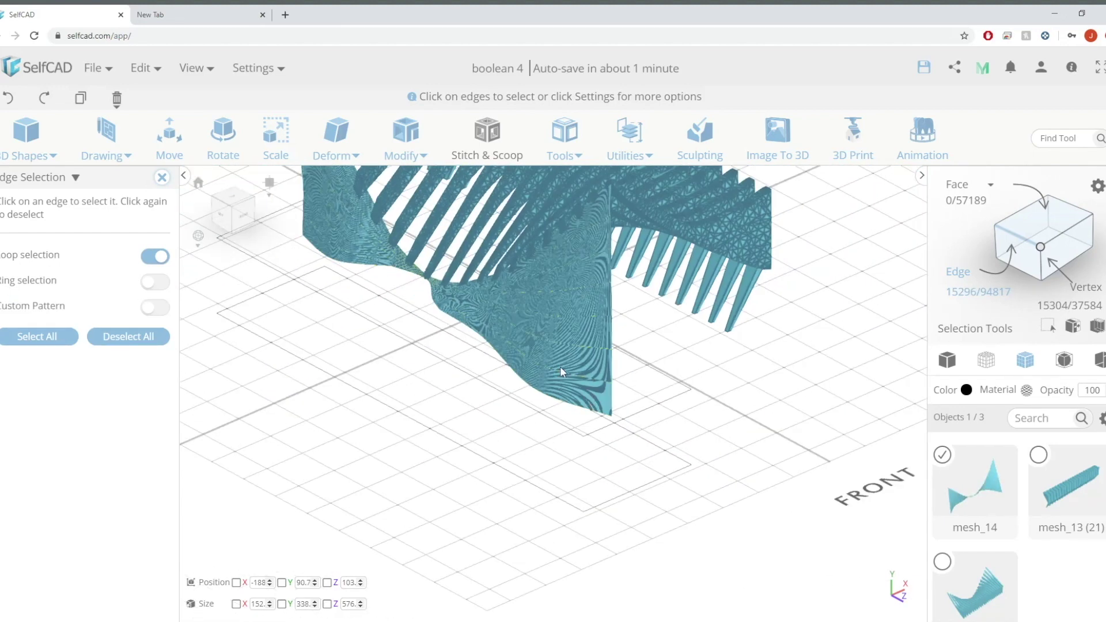
pyautogui.press('m')
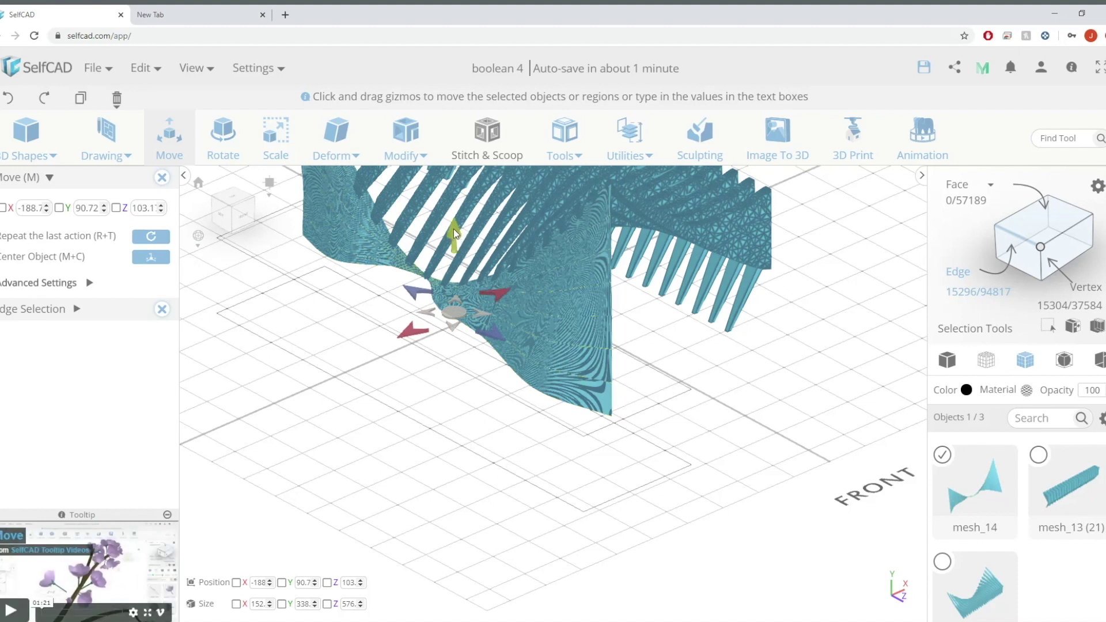
pyautogui.moveTo(454, 227); pyautogui.dragTo(476, 168)
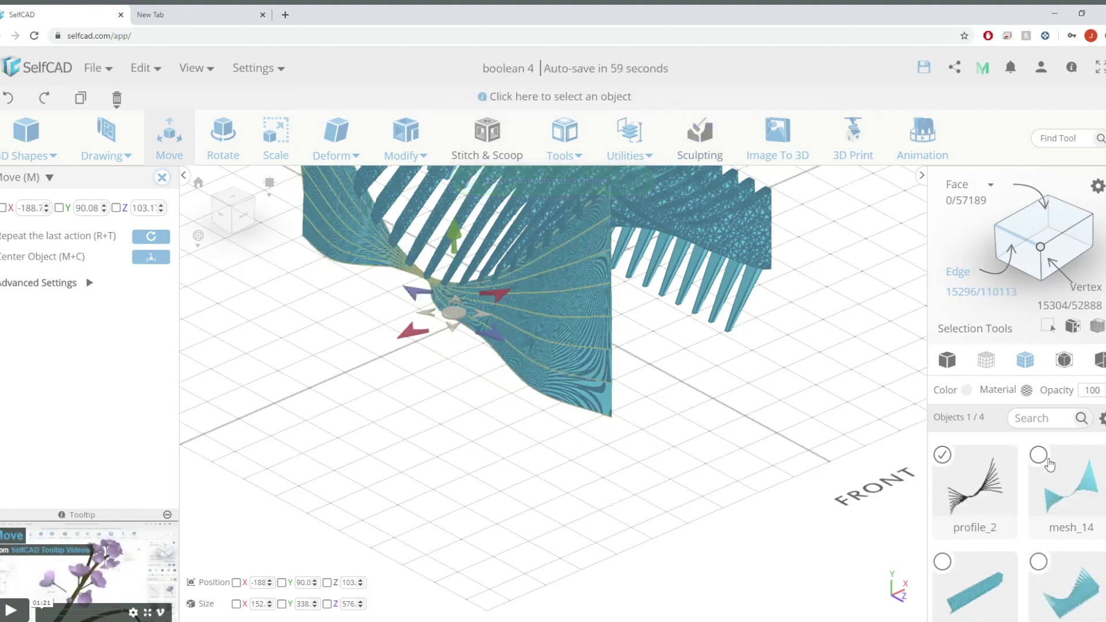
# Hide mesh_14 and leave only profile_2 selected.
pyautogui.click(947, 460)
pyautogui.click(1039, 457)
pyautogui.click(1097, 465)
pyautogui.moveTo(651, 337); pyautogui.dragTo(656, 444, button='middle')
pyautogui.scroll(-4, 657, 444)
pyautogui.moveTo(657, 444); pyautogui.dragTo(598, 450, button='right')
pyautogui.click(942, 456)
pyautogui.moveTo(833, 429); pyautogui.dragTo(749, 403)
# Simplify profile_2 at intensity 5, apply it, and show the curves' vertices to check their density.
pyautogui.click(403, 147)
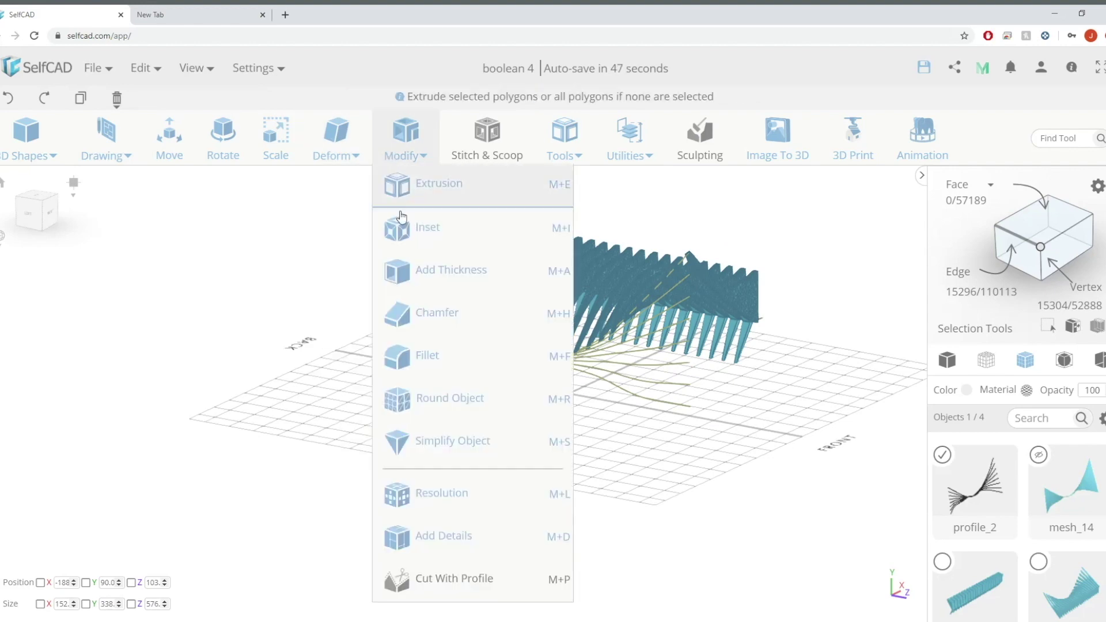
pyautogui.click(440, 438)
pyautogui.click(116, 240)
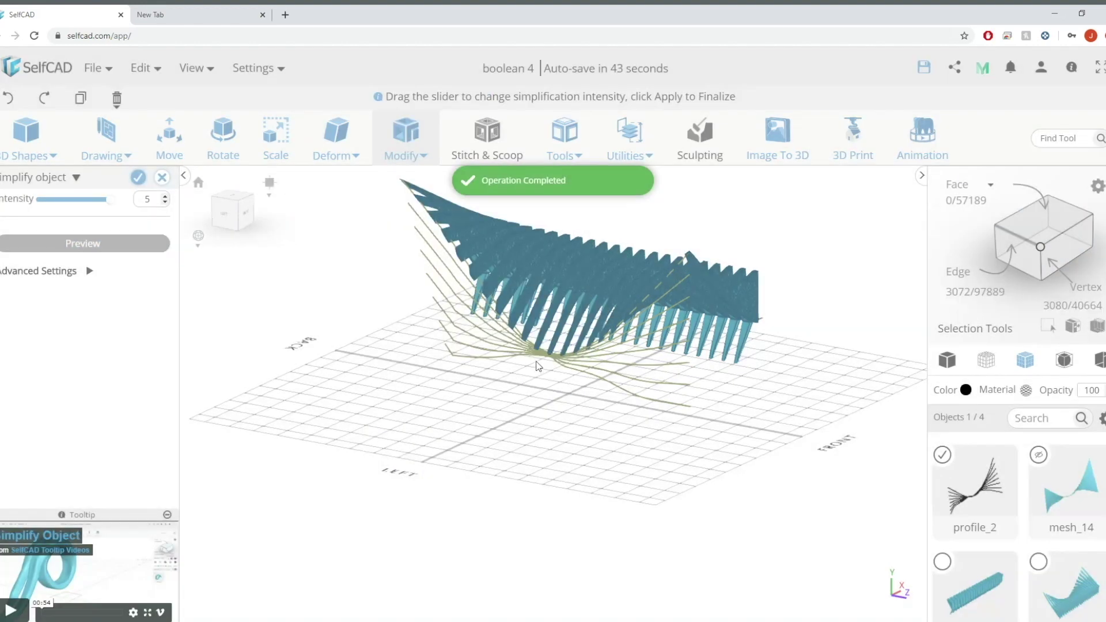
pyautogui.click(138, 177)
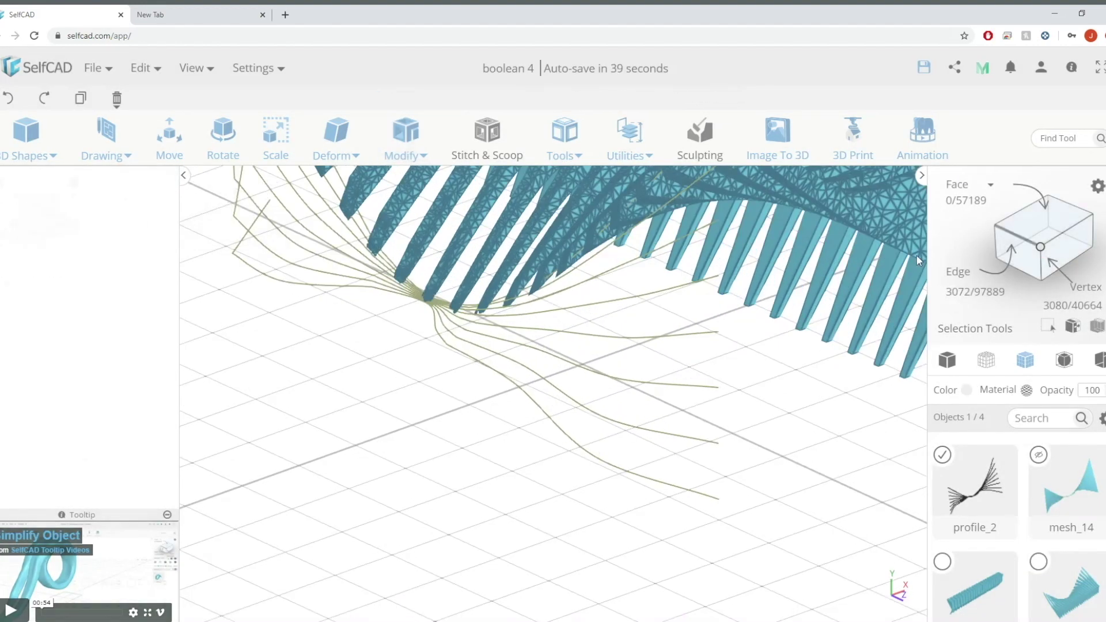
pyautogui.click(1040, 247)
pyautogui.scroll(3, 706, 455)
pyautogui.scroll(-4, 700, 468)
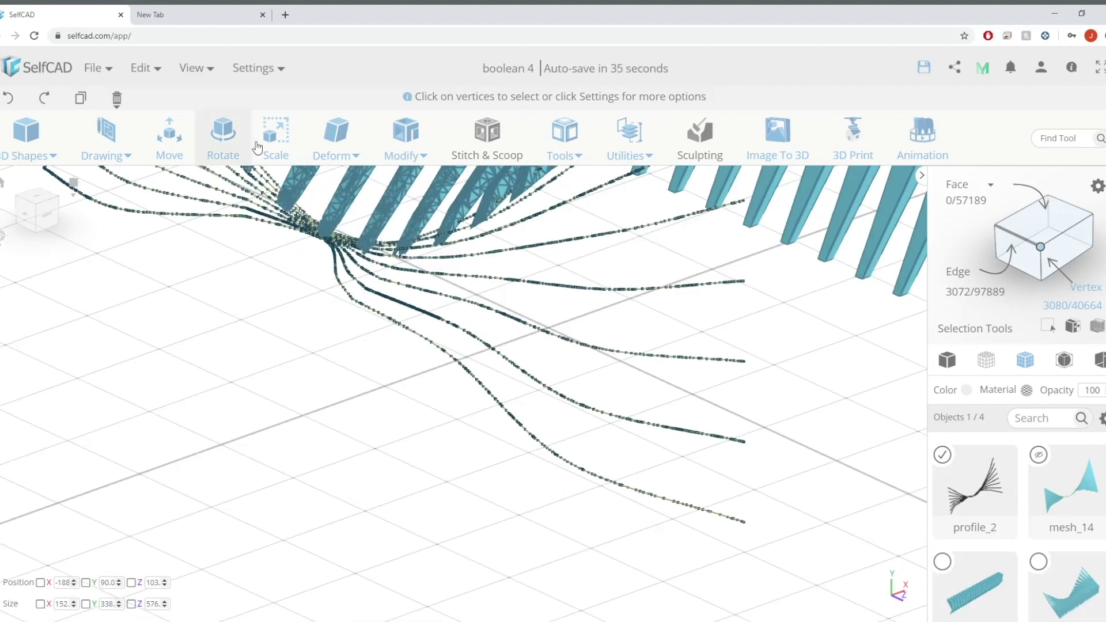
pyautogui.scroll(-1, 743, 409)
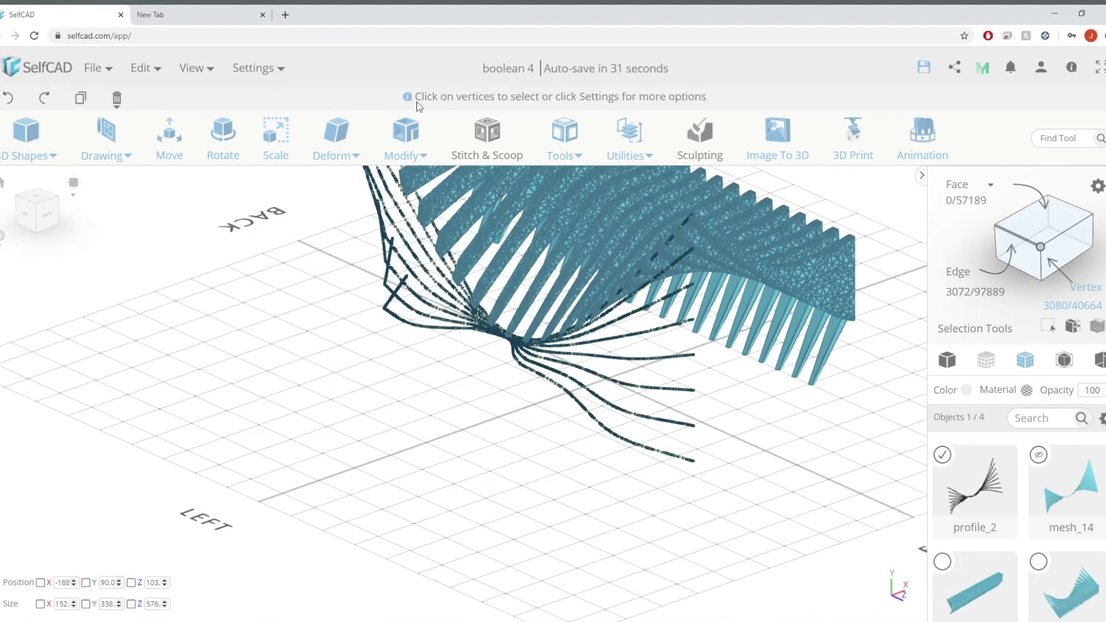
# Simplify profile_2 again at intensity 5 with Optimal Placement on and Preserve Normal off, apply it, and check the remaining vertices.
pyautogui.click(410, 156)
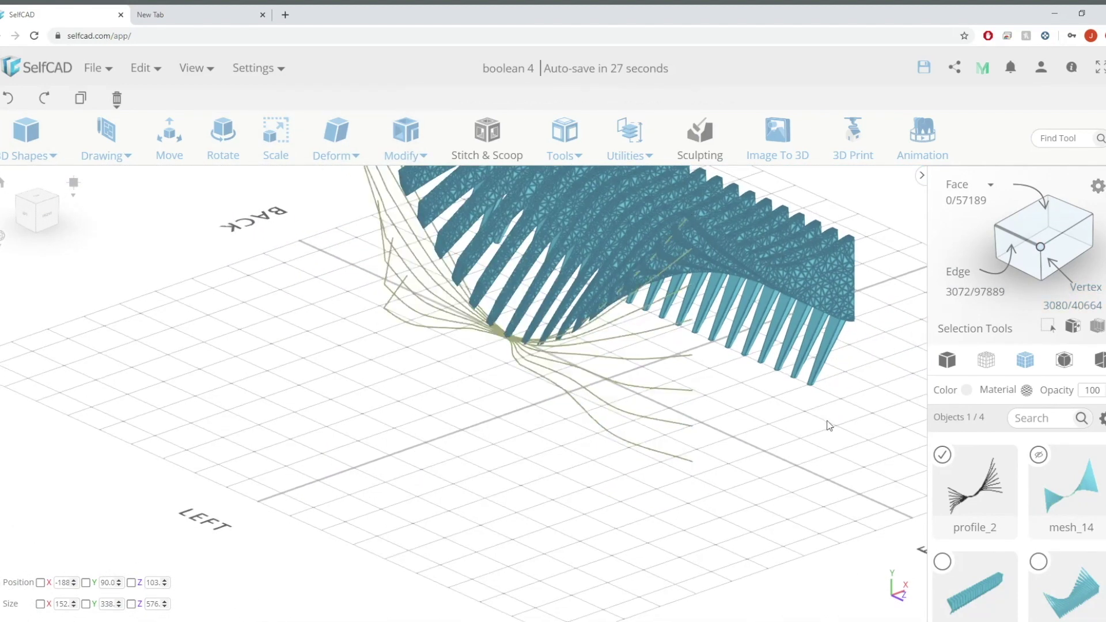
pyautogui.click(337, 155)
pyautogui.click(410, 149)
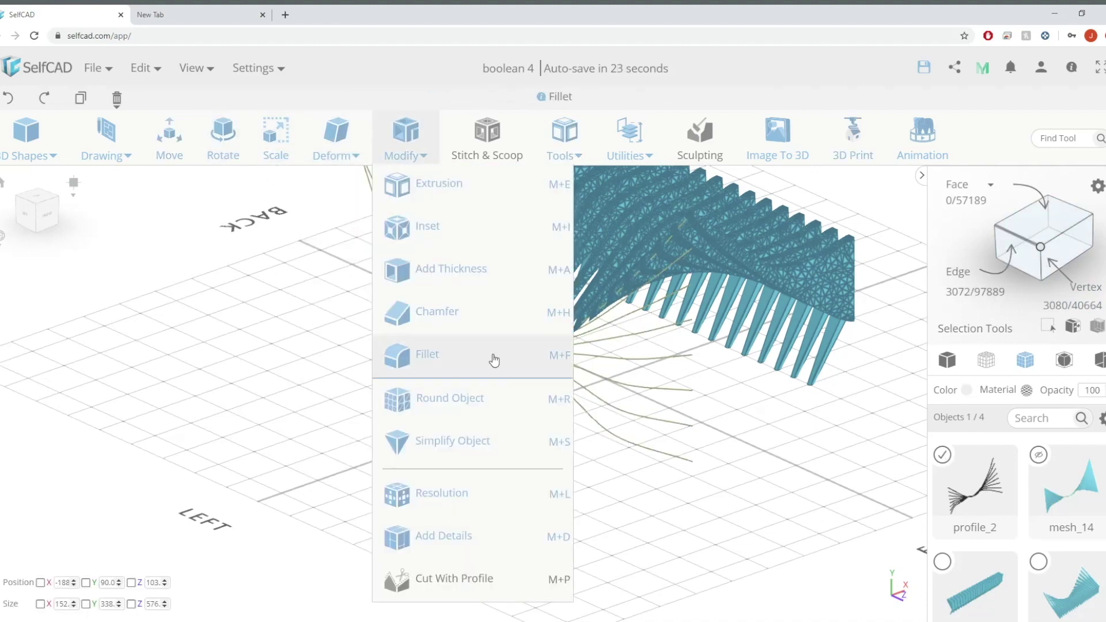
pyautogui.click(510, 440)
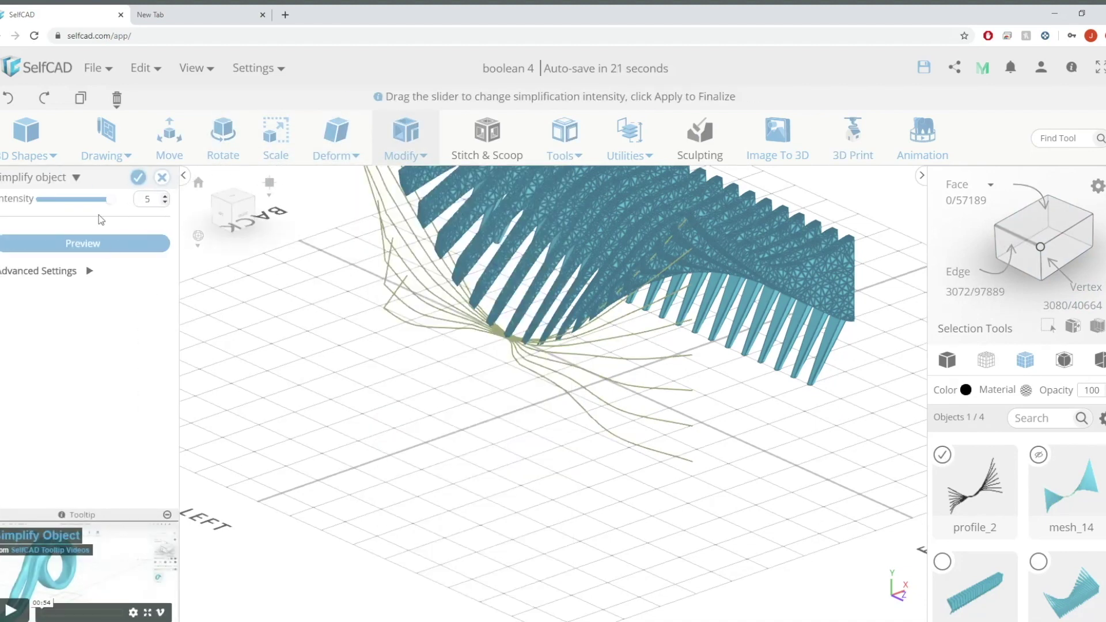
pyautogui.click(134, 242)
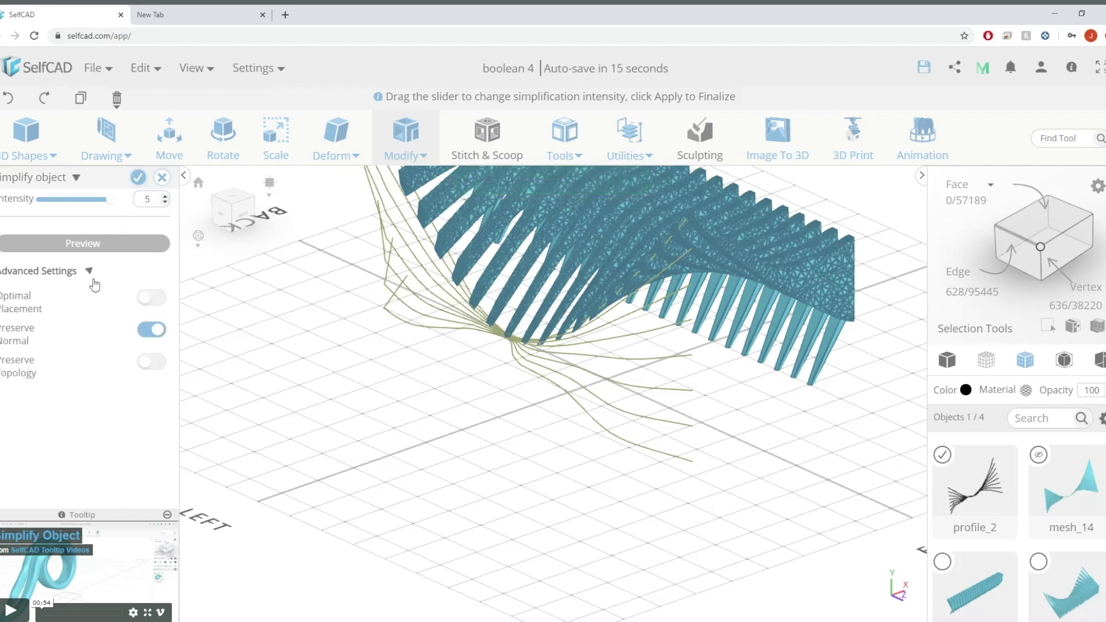
pyautogui.click(153, 298)
pyautogui.click(153, 331)
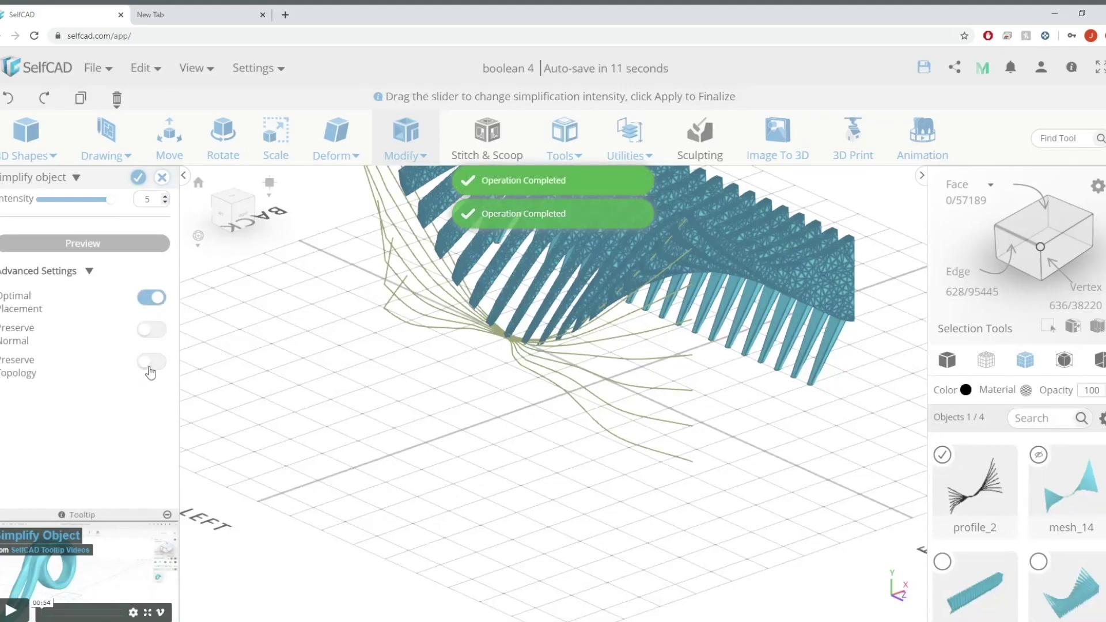
pyautogui.click(138, 177)
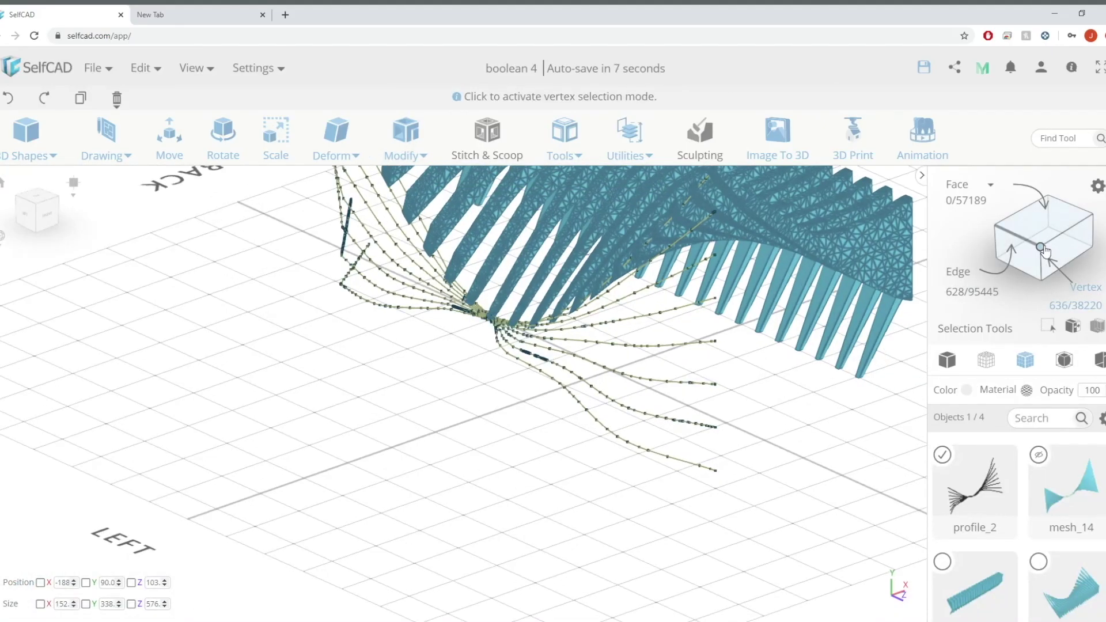
pyautogui.scroll(-2, 678, 471)
pyautogui.moveTo(414, 381); pyautogui.dragTo(672, 460)
pyautogui.scroll(-5, 672, 460)
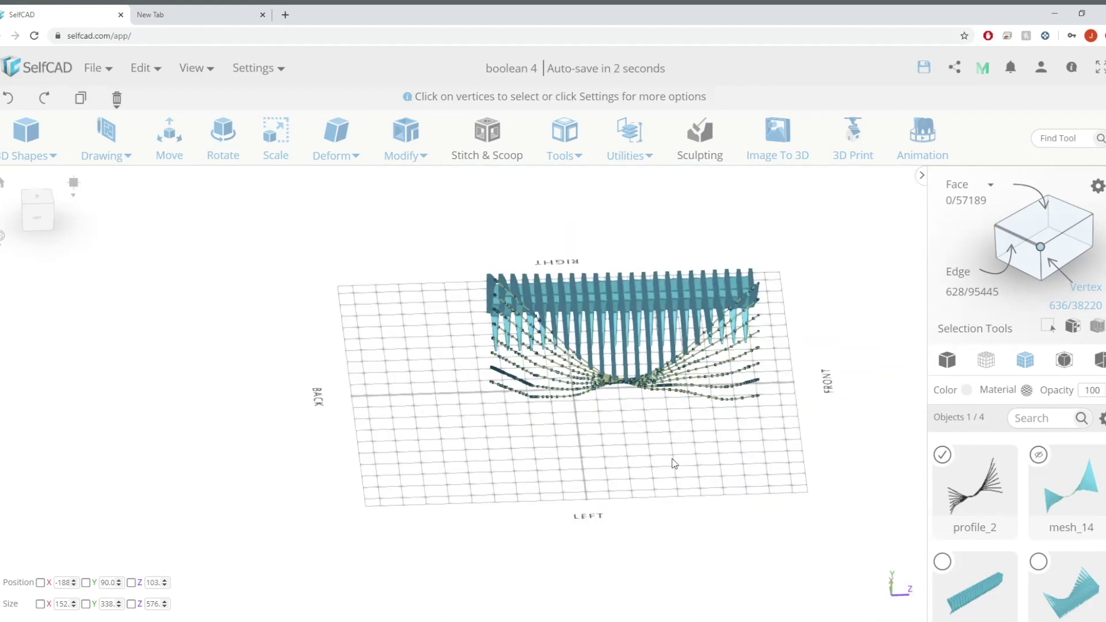
# Create a cylinder at the origin with height 15, 9 vertical segments, and top and bottom radius 3.
pyautogui.click(26, 151)
pyautogui.click(38, 268)
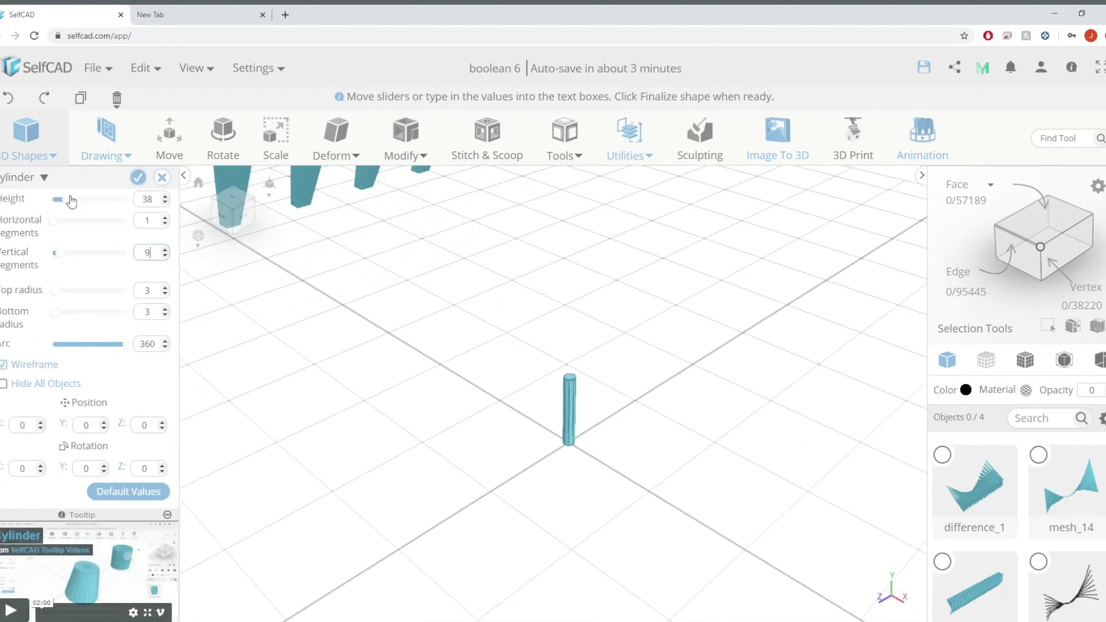
pyautogui.scroll(-3, 500, 348)
pyautogui.moveTo(504, 350); pyautogui.dragTo(743, 366, button='right')
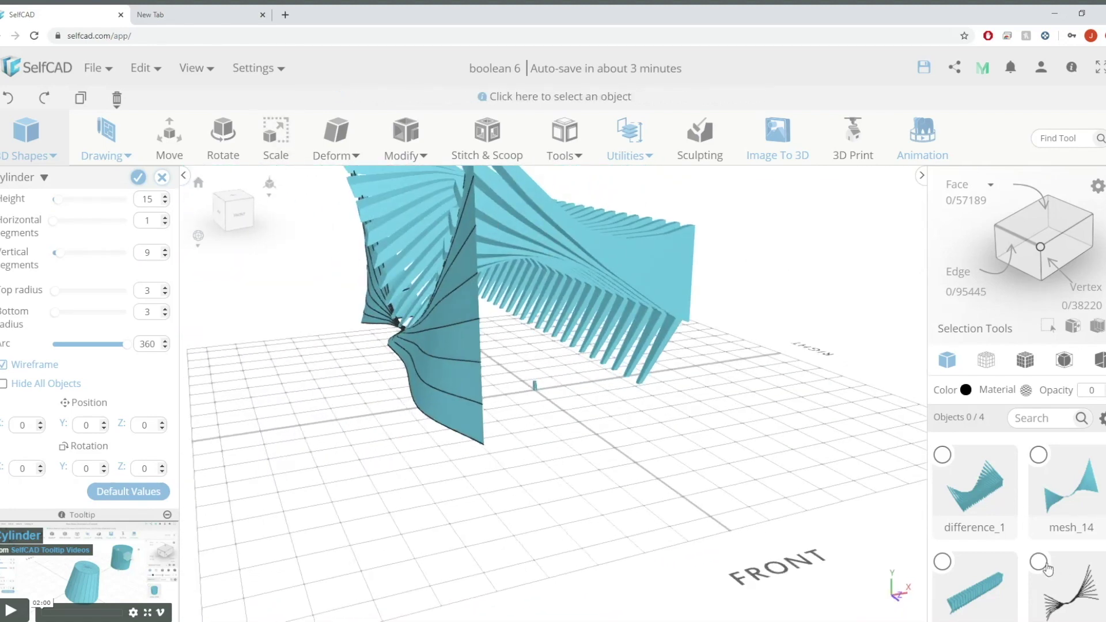
pyautogui.click(1047, 569)
pyautogui.click(144, 182)
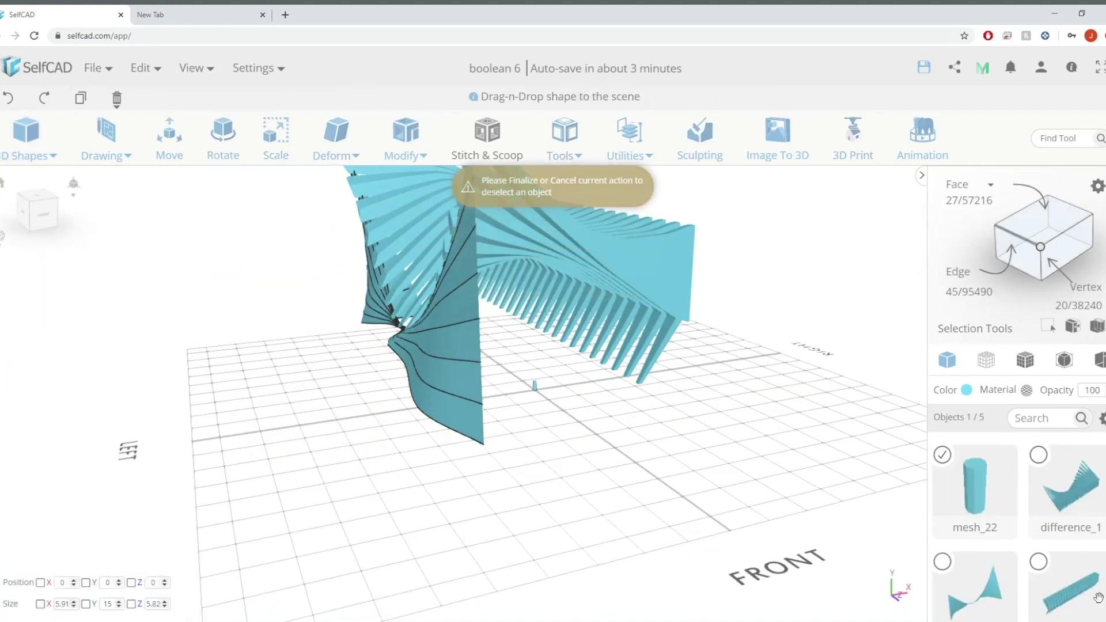
# Wrap the cylinder along the profile_2 curves with Follow Path and merge the resulting pieces into one object.
pyautogui.scroll(-3, 1040, 492)
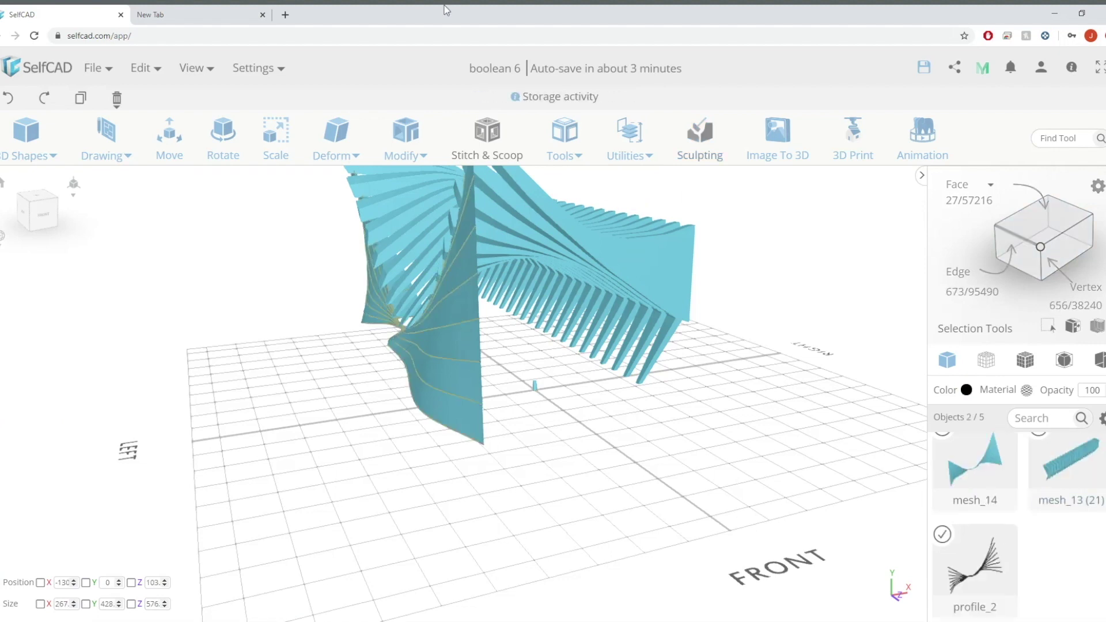
pyautogui.click(588, 164)
pyautogui.click(605, 352)
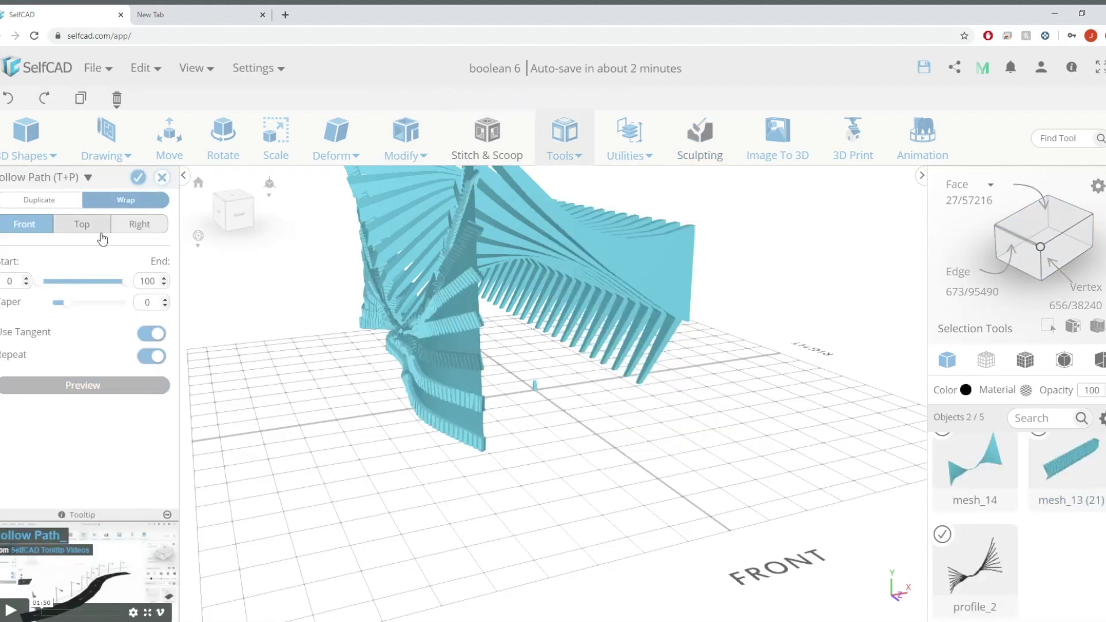
pyautogui.moveTo(502, 376)
pyautogui.mouseDown(button='middle')
pyautogui.moveTo(719, 402)
pyautogui.moveTo(512, 372)
pyautogui.mouseUp(button='middle')
pyautogui.click(139, 177)
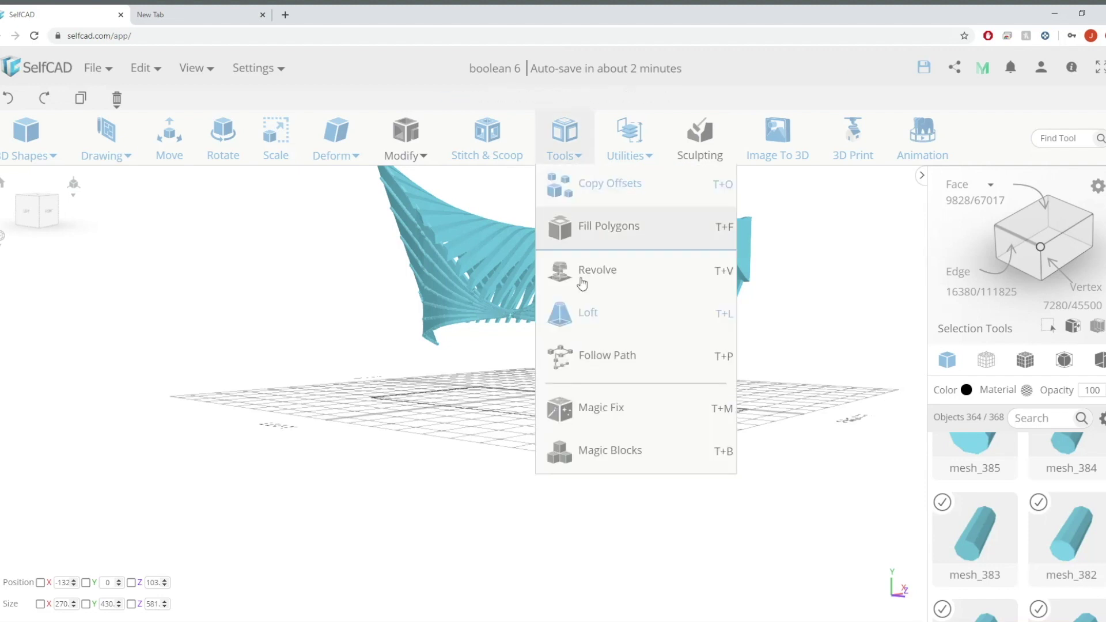
pyautogui.moveTo(649, 166)
pyautogui.click(660, 406)
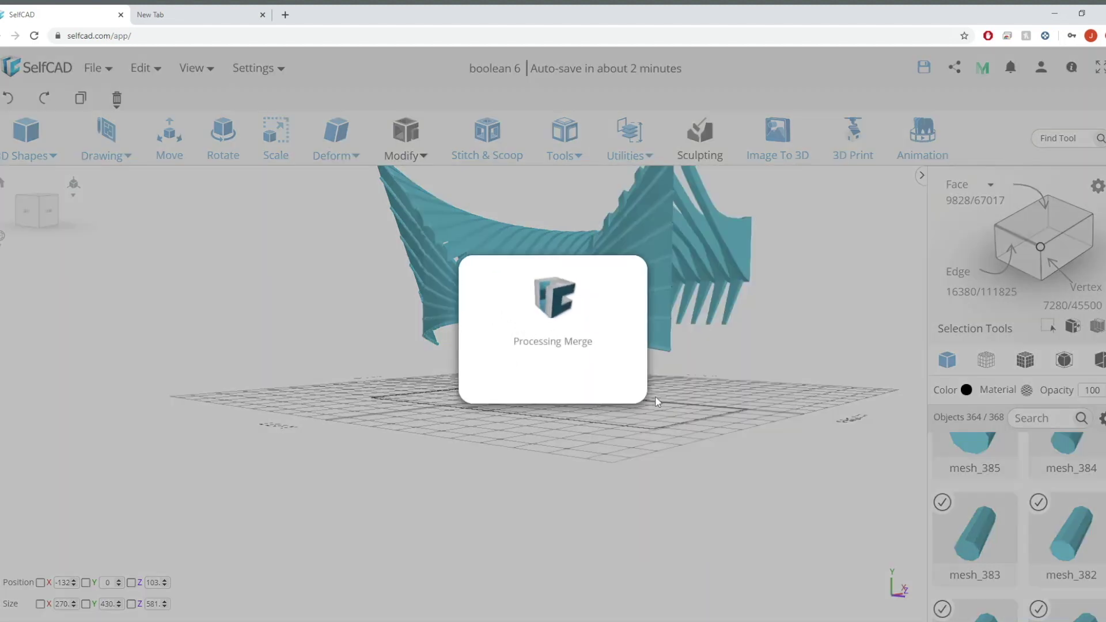
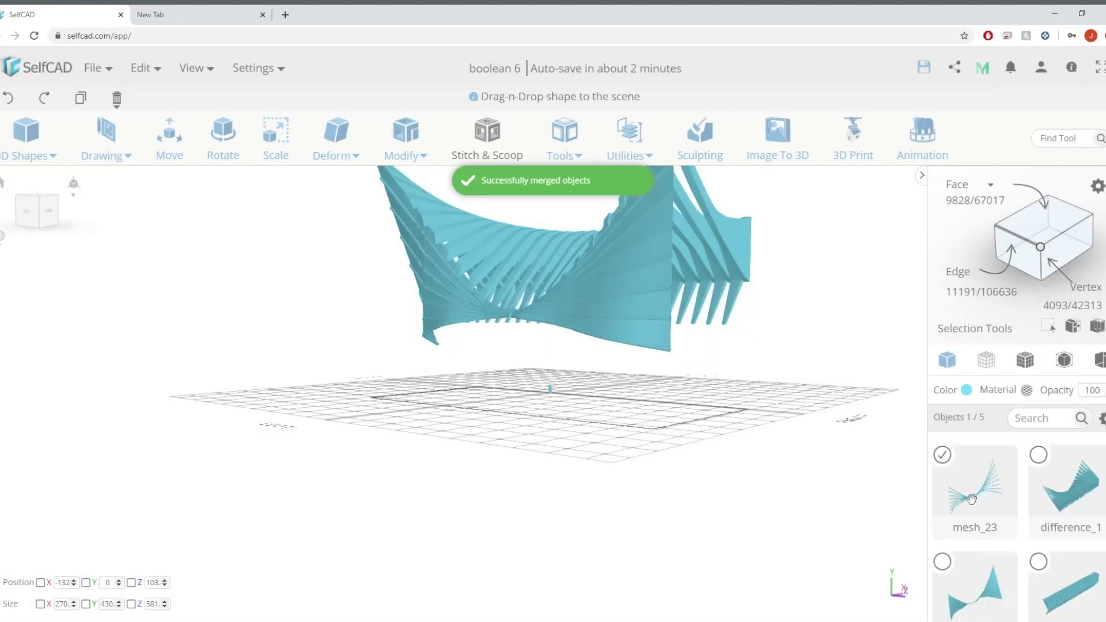
# Select only the lofted panel mesh_14 and set its opacity to 40.
pyautogui.click(943, 563)
pyautogui.write('40')
pyautogui.moveTo(714, 357); pyautogui.dragTo(662, 397)
# Create a 111 by 10 by 200 box and lower it to about Y 124 near the base of the ribbed structure.
pyautogui.click(52, 156)
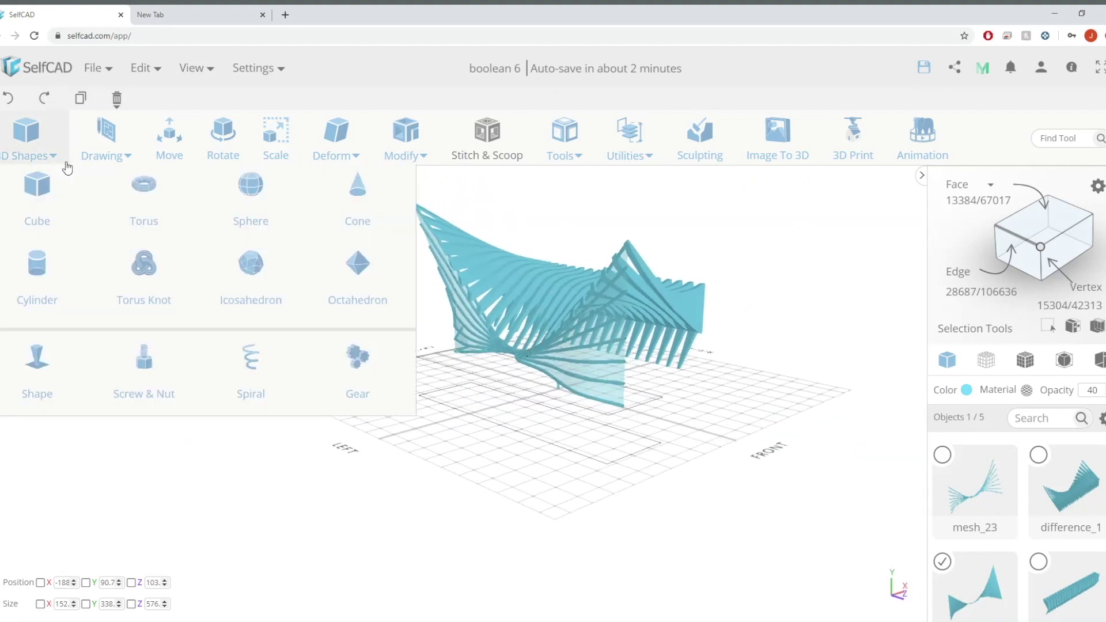
pyautogui.click(57, 219)
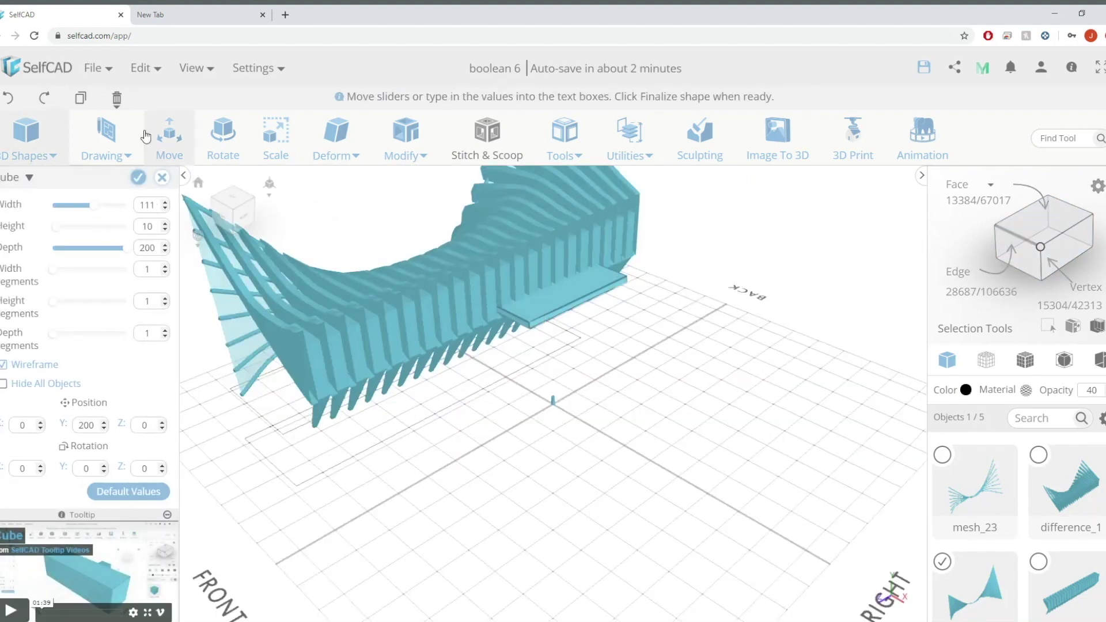
pyautogui.click(146, 136)
pyautogui.click(444, 329)
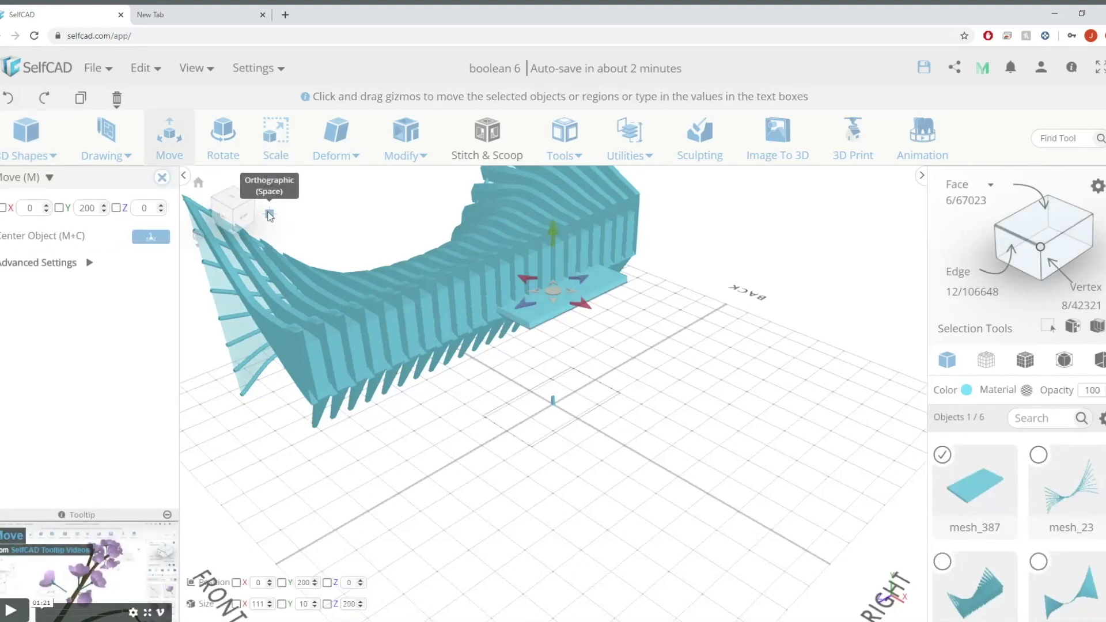
pyautogui.click(269, 215)
pyautogui.moveTo(554, 354); pyautogui.dragTo(552, 378)
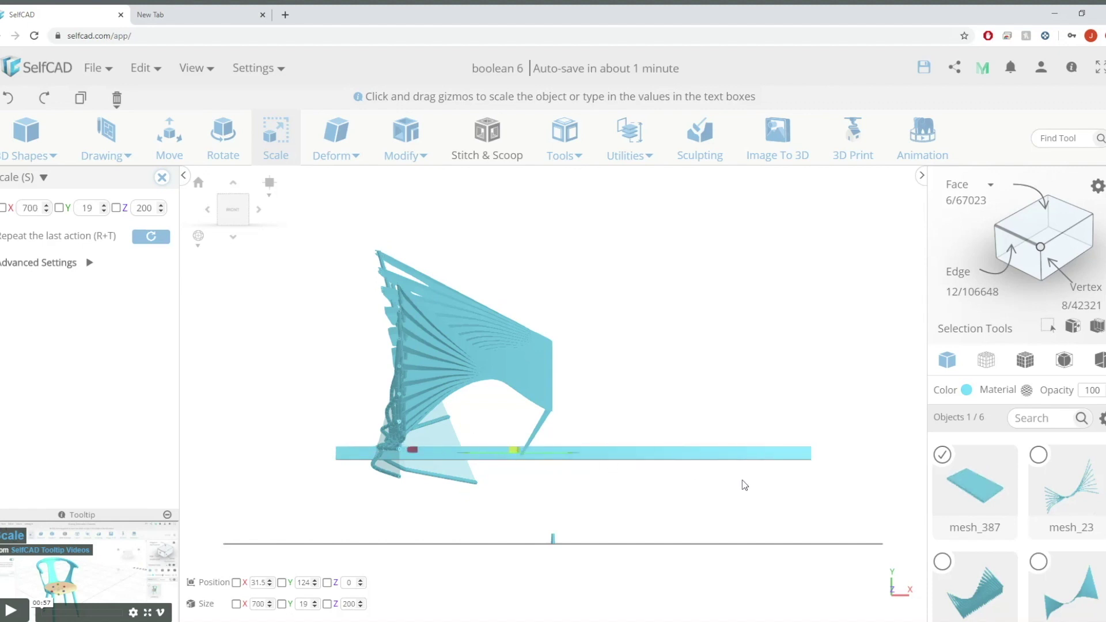
# Scale the box into a ground slab about 1027 wide along X and 1400 deep along Z.
pyautogui.moveTo(545, 452); pyautogui.dragTo(474, 461)
pyautogui.scroll(-5, 474, 486)
pyautogui.moveTo(474, 487); pyautogui.dragTo(594, 435, button='right')
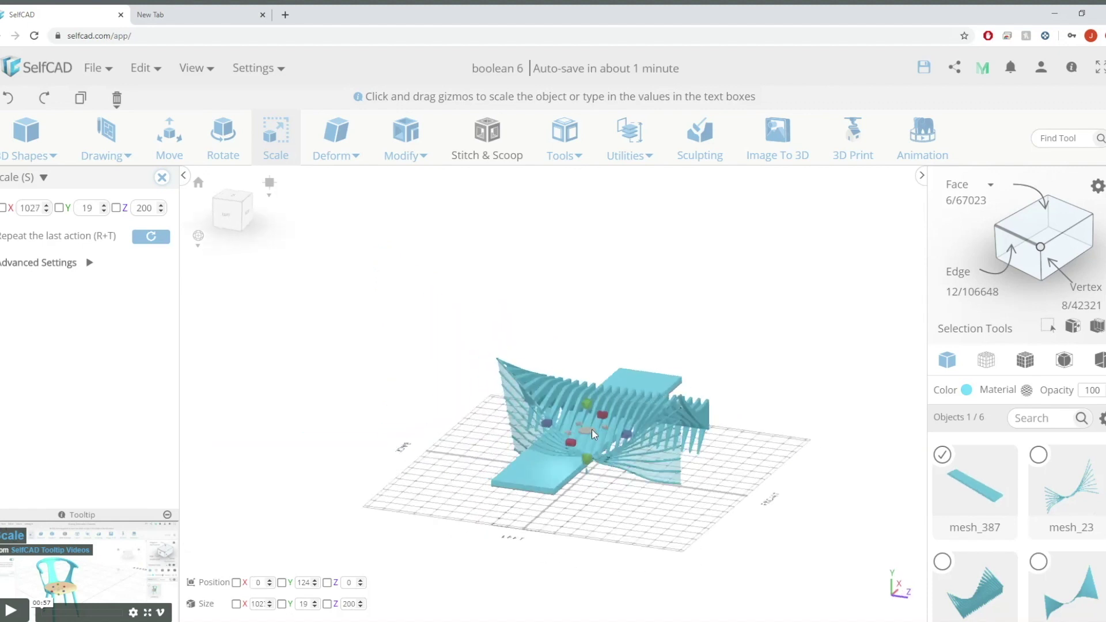
pyautogui.moveTo(663, 451); pyautogui.dragTo(737, 468)
pyautogui.moveTo(610, 440); pyautogui.dragTo(507, 423)
pyautogui.scroll(-5, 662, 480)
pyautogui.moveTo(691, 501); pyautogui.dragTo(628, 541, button='right')
pyautogui.scroll(3, 539, 524)
pyautogui.scroll(5, 541, 523)
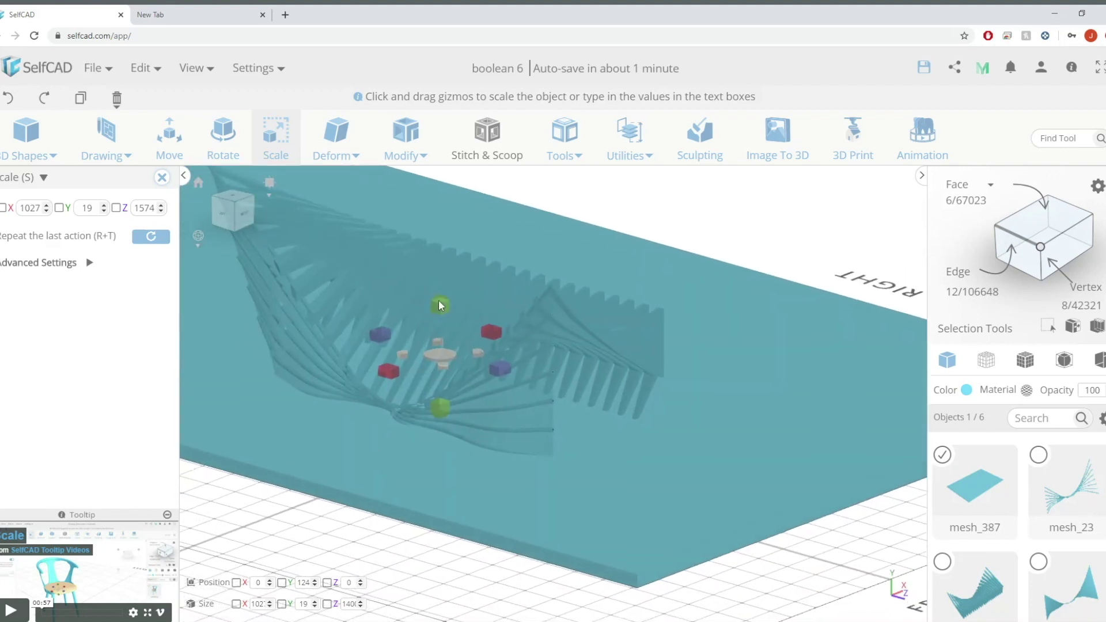
# Examine from low side angles where the ground slab meets the feet of the ribs and the translucent panel.
pyautogui.moveTo(442, 248); pyautogui.dragTo(440, 225)
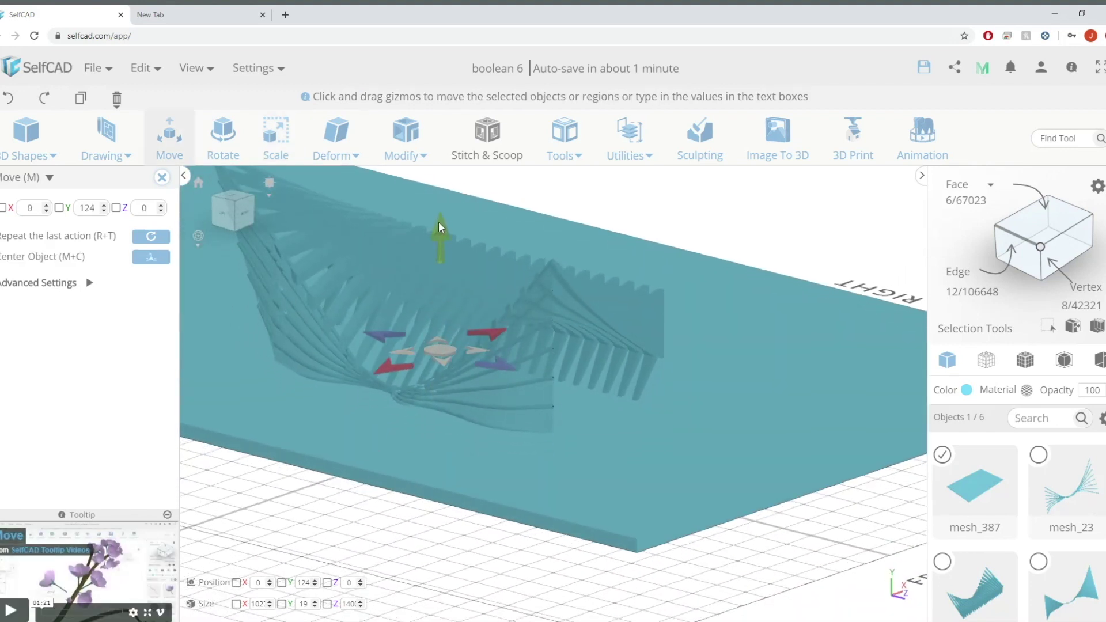
pyautogui.moveTo(510, 221); pyautogui.dragTo(518, 199, button='right')
pyautogui.moveTo(461, 203); pyautogui.dragTo(465, 186)
pyautogui.moveTo(589, 213); pyautogui.dragTo(709, 210, button='right')
pyautogui.moveTo(631, 207); pyautogui.dragTo(633, 240, button='middle')
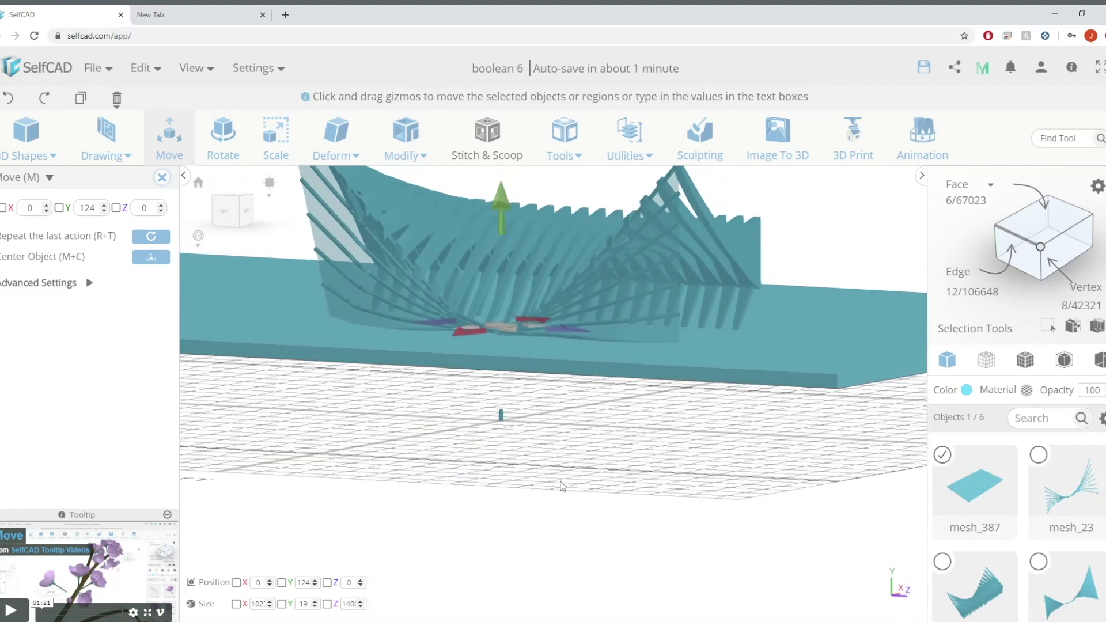
pyautogui.click(561, 481)
pyautogui.click(941, 455)
pyautogui.press('m')
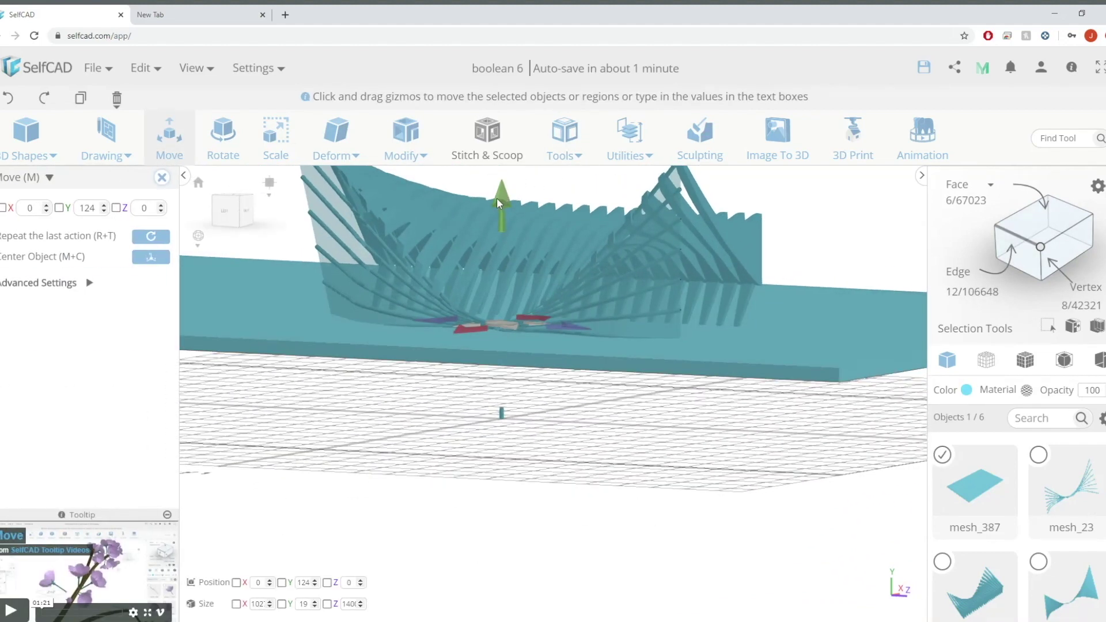
pyautogui.moveTo(507, 231); pyautogui.dragTo(510, 213, button='right')
pyautogui.moveTo(510, 213); pyautogui.dragTo(573, 334, button='middle')
pyautogui.scroll(-3, 573, 336)
pyautogui.scroll(-2, 997, 535)
pyautogui.moveTo(589, 233); pyautogui.dragTo(572, 288, button='right')
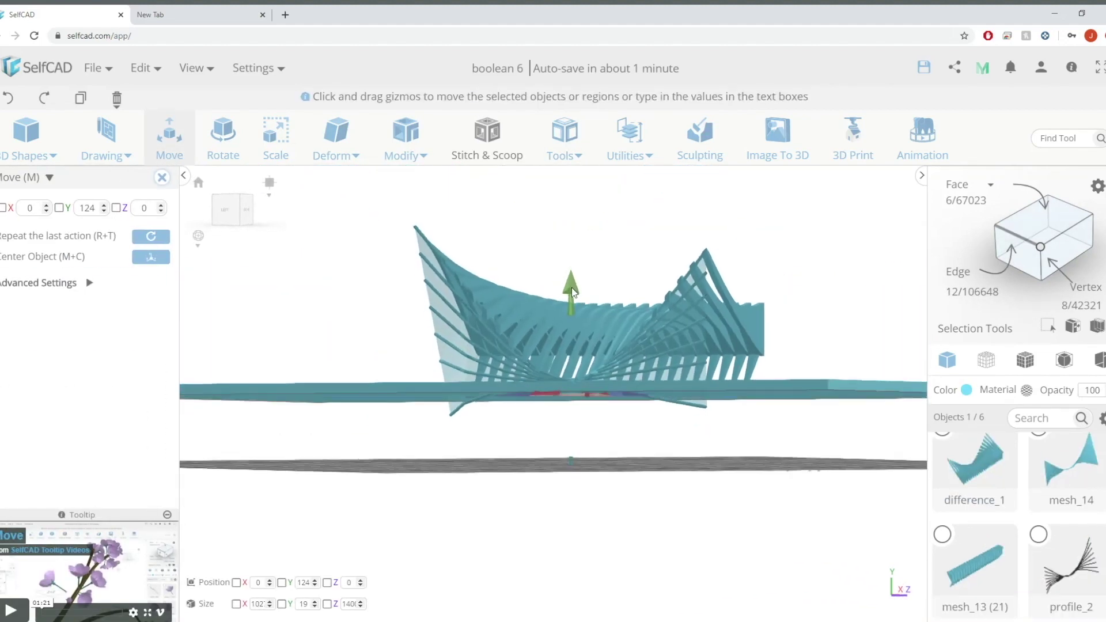
pyautogui.press('Escape')
pyautogui.press('m')
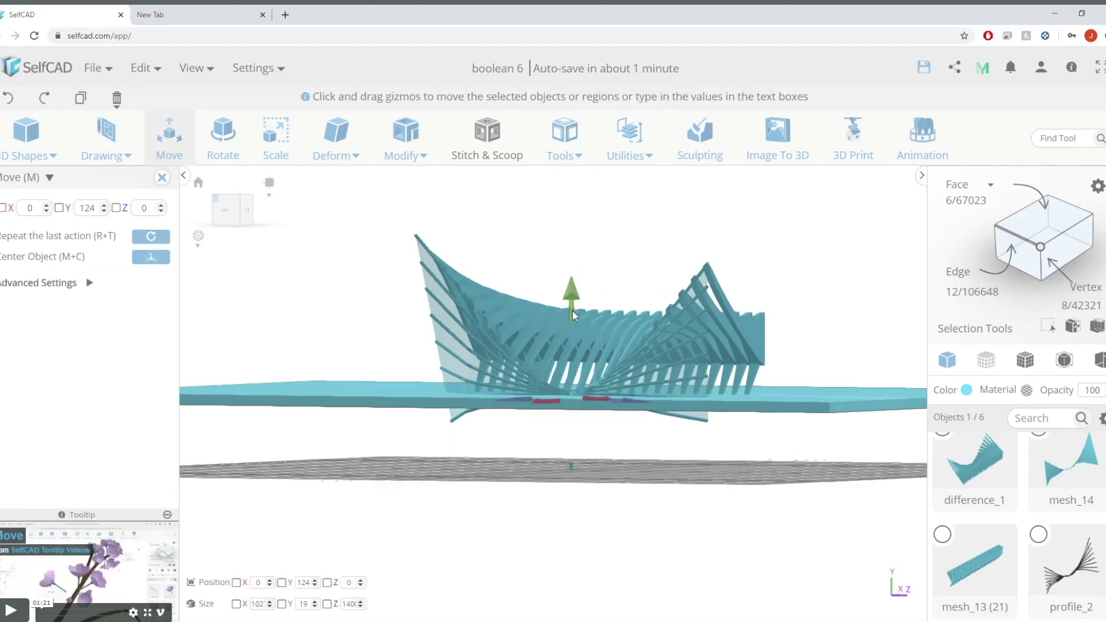
# Raise the ground slab to Y 127 and check how it meets the ribs in a perspective view.
pyautogui.click(229, 210)
pyautogui.moveTo(551, 297); pyautogui.dragTo(551, 295)
pyautogui.moveTo(782, 269); pyautogui.dragTo(464, 314, button='right')
pyautogui.moveTo(755, 254); pyautogui.dragTo(765, 352, button='right')
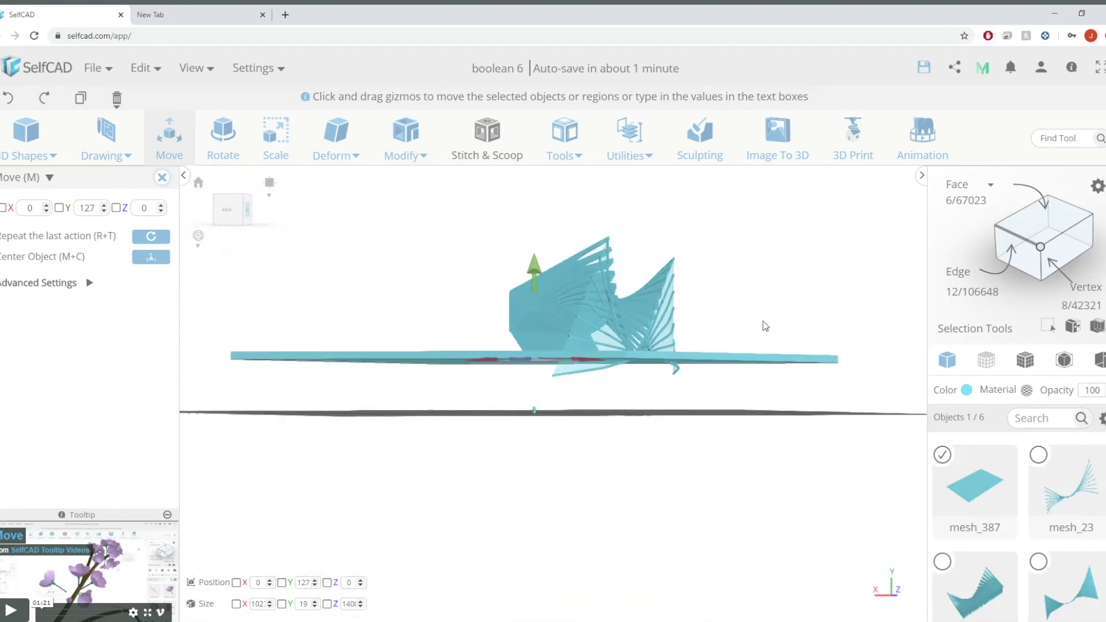
pyautogui.click(240, 215)
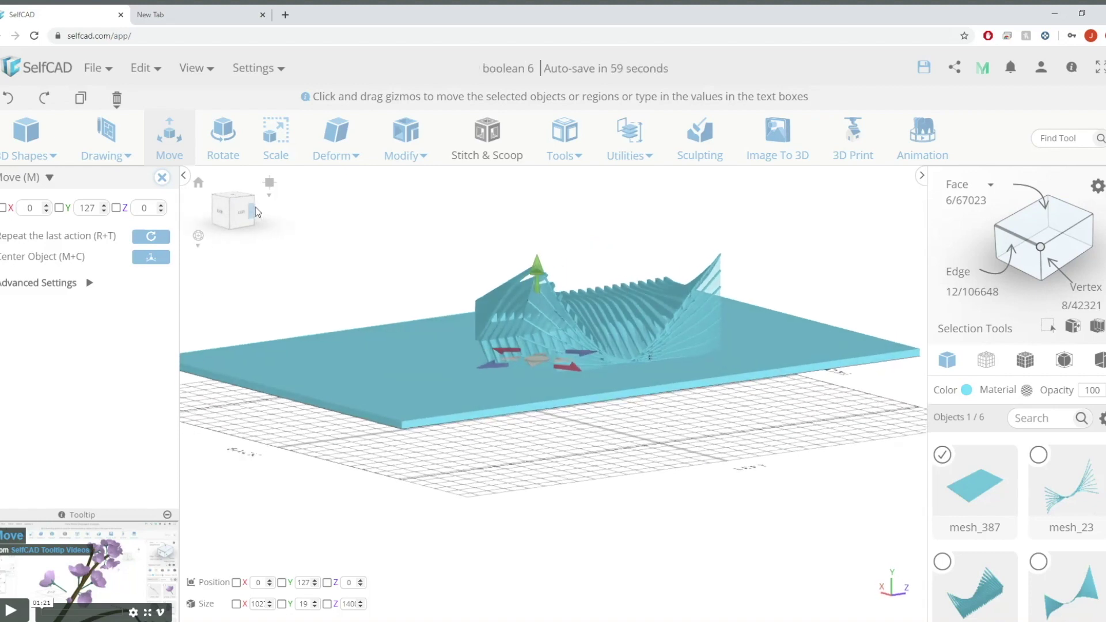
pyautogui.click(269, 183)
pyautogui.scroll(-6, 661, 312)
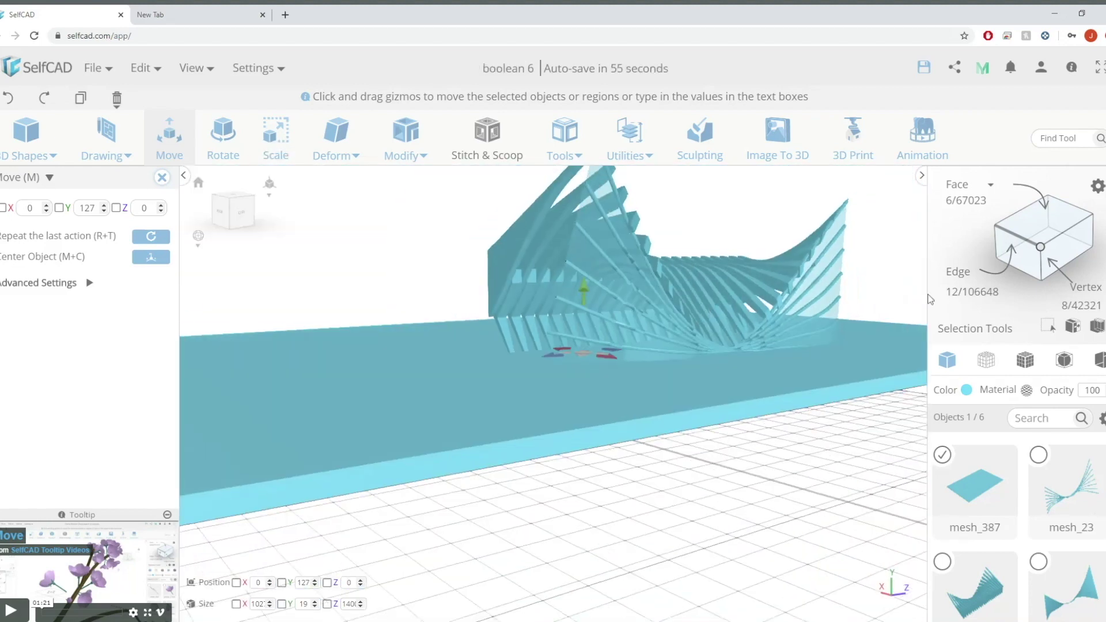
pyautogui.moveTo(929, 299); pyautogui.dragTo(675, 335, button='right')
# Select the rib bodies difference_1 and mesh_13 (21) and leave the slab mesh_387 deselected.
pyautogui.click(945, 456)
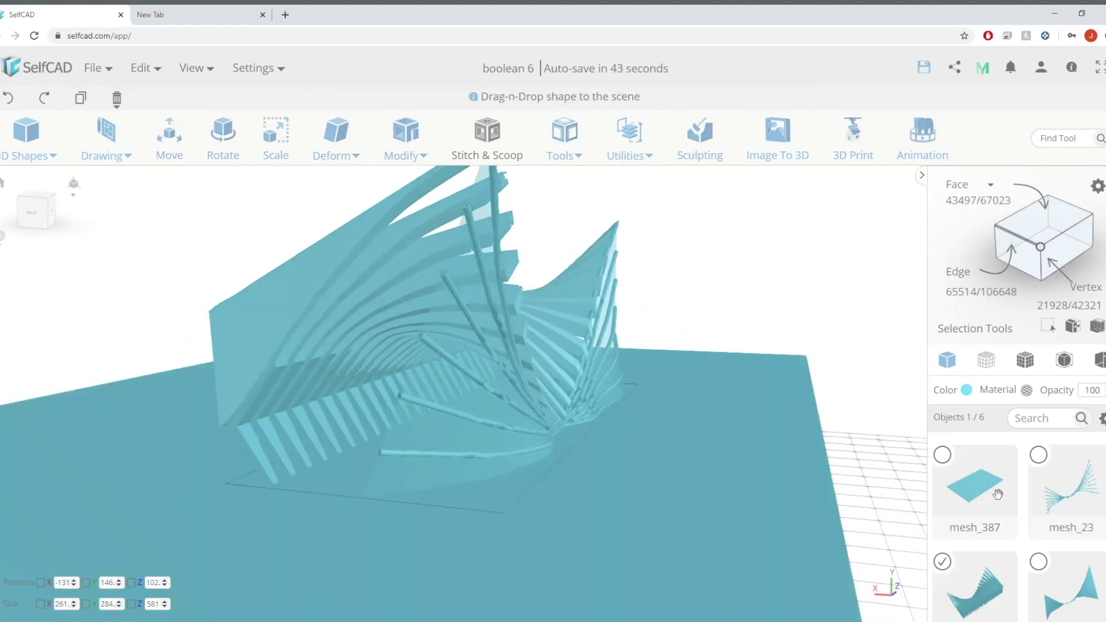
pyautogui.scroll(-2, 974, 495)
pyautogui.click(945, 536)
pyautogui.click(966, 390)
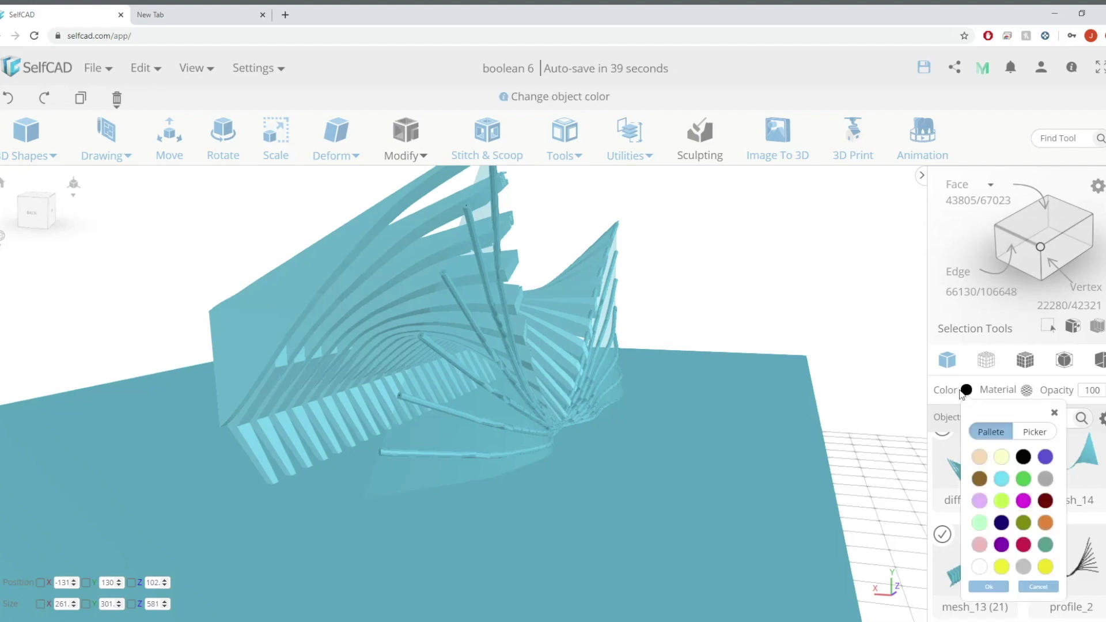
pyautogui.click(981, 567)
pyautogui.moveTo(751, 306); pyautogui.dragTo(638, 288, button='right')
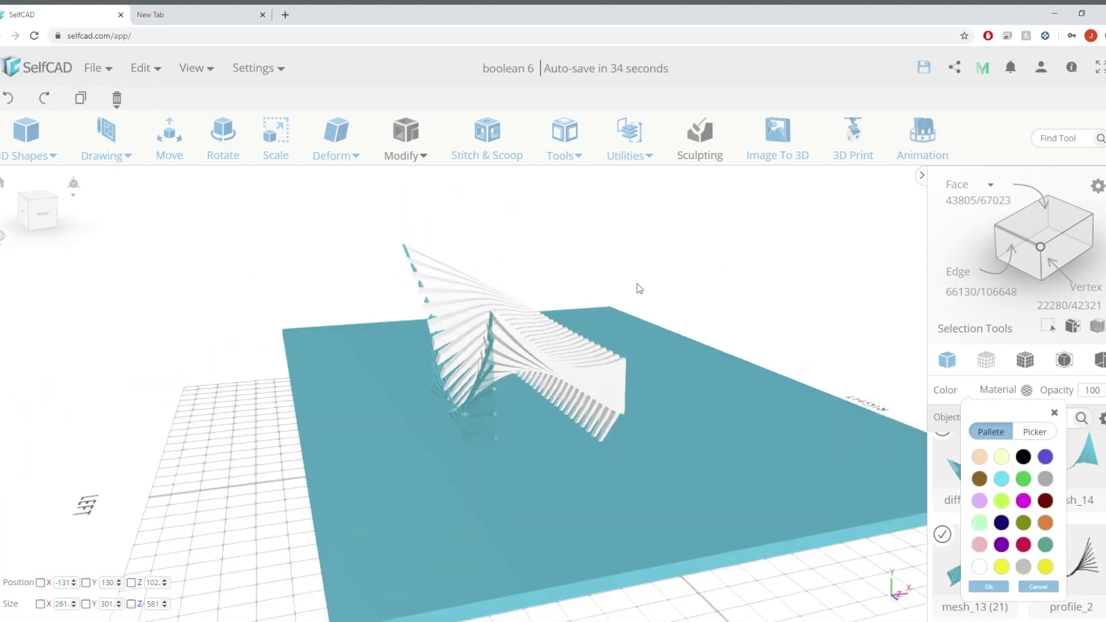
pyautogui.click(1054, 414)
# Colour difference_1 and mesh_13 (21) white.
pyautogui.click(967, 391)
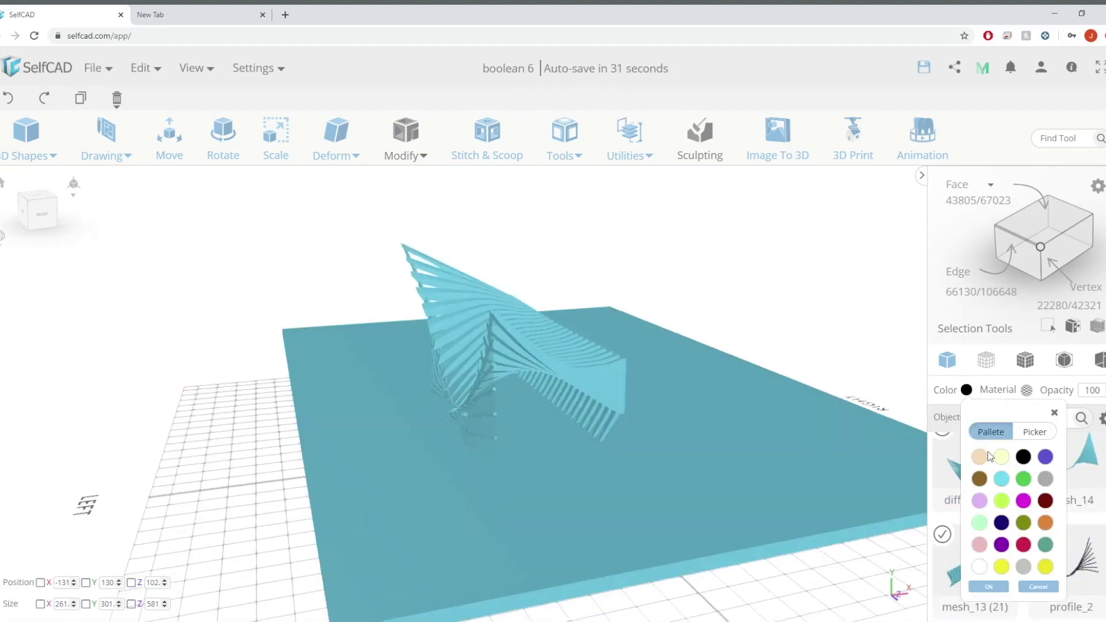
pyautogui.click(979, 568)
pyautogui.click(998, 587)
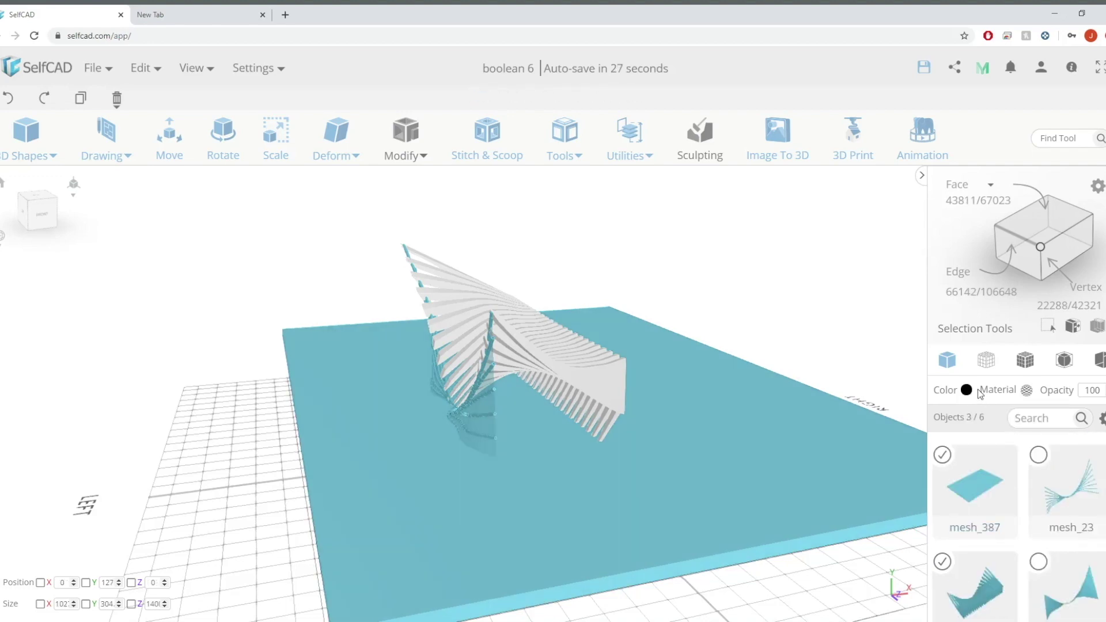
# Colour the ground slab mesh_387 grey while the rib bodies stay white.
pyautogui.click(967, 390)
pyautogui.click(1041, 480)
pyautogui.click(803, 315)
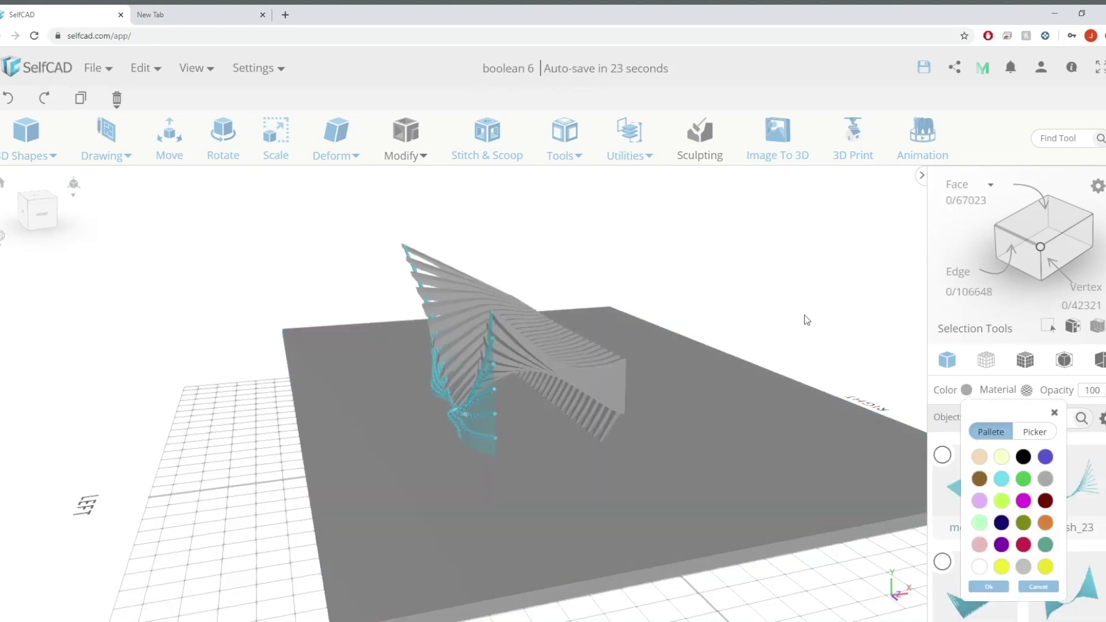
pyautogui.click(956, 454)
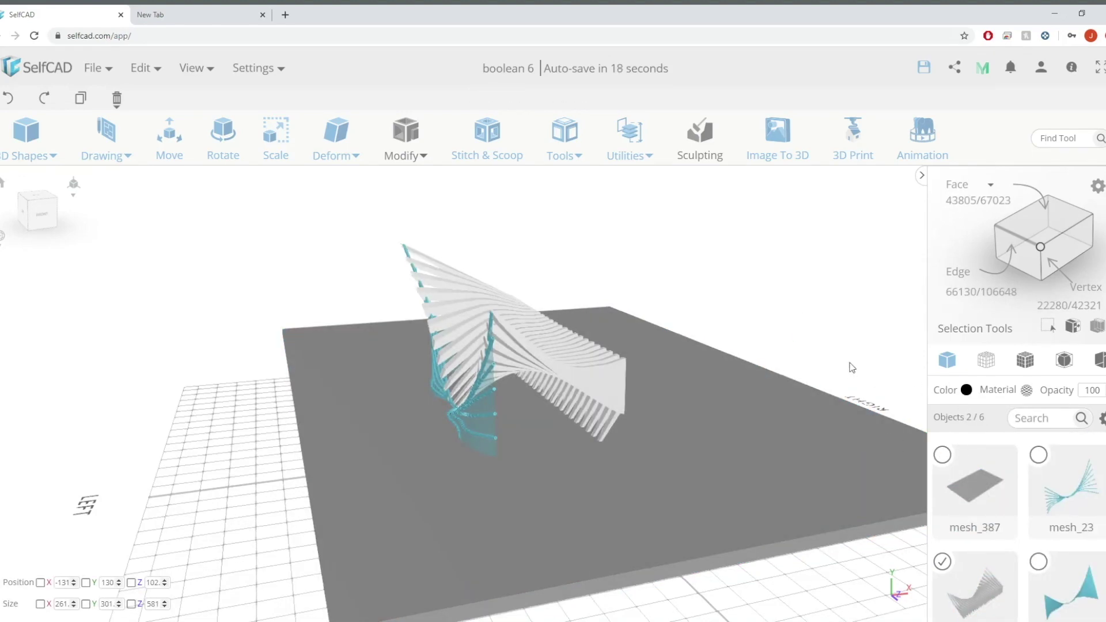
pyautogui.click(885, 397)
pyautogui.click(945, 458)
pyautogui.click(967, 390)
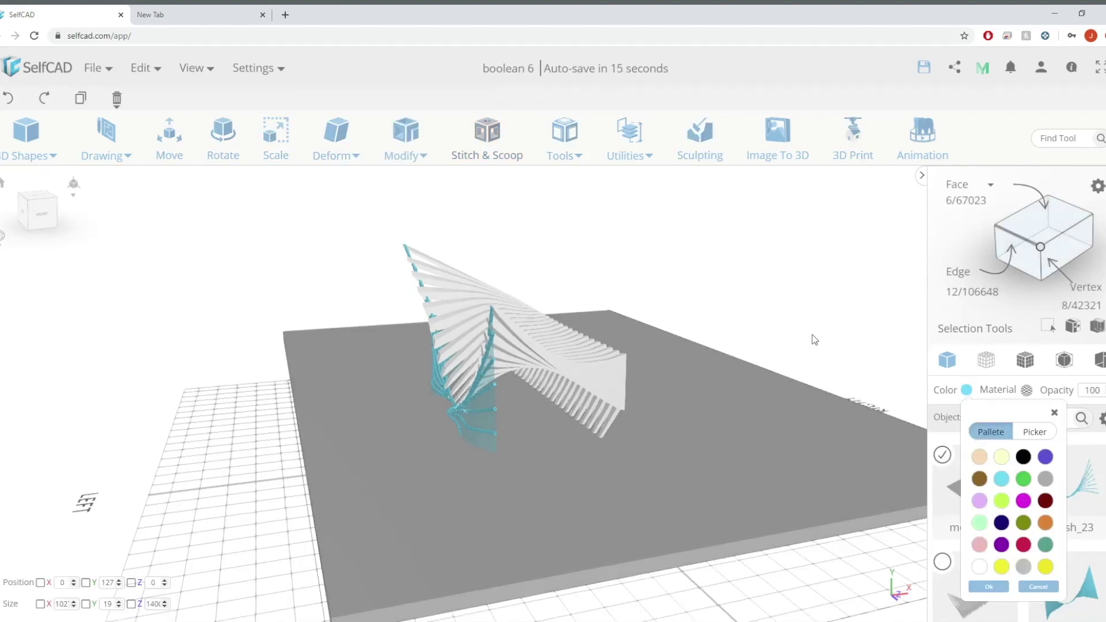
pyautogui.click(811, 336)
# Colour the tubular ribs mesh_23 grey and check the coloured structure from several sides.
pyautogui.moveTo(811, 336); pyautogui.dragTo(686, 315, button='right')
pyautogui.moveTo(688, 321); pyautogui.dragTo(943, 341)
pyautogui.click(1039, 455)
pyautogui.click(966, 390)
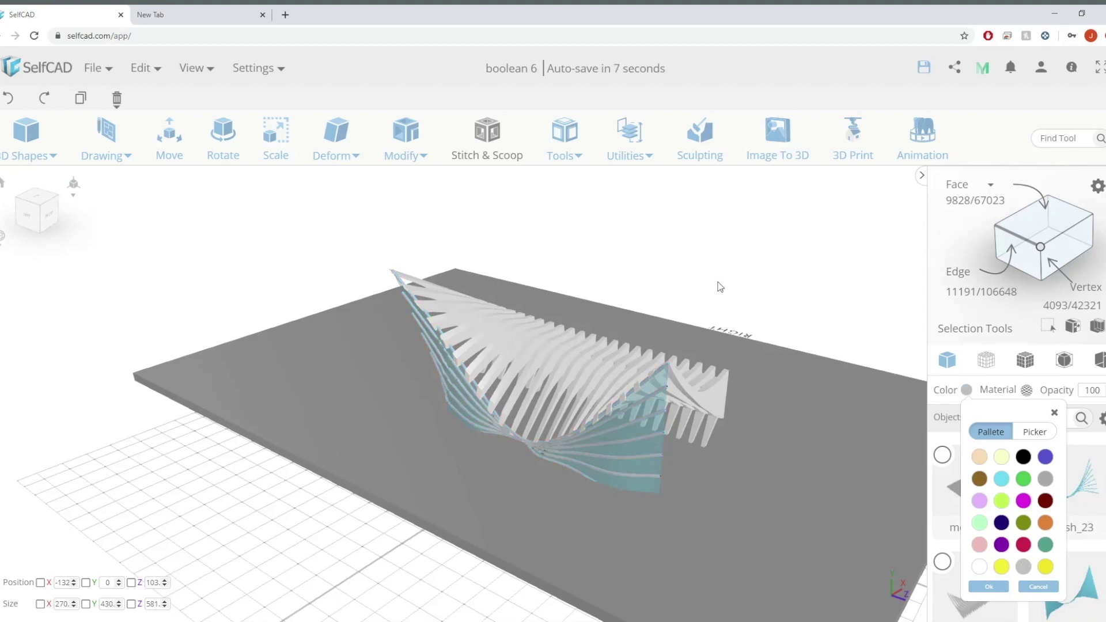
pyautogui.moveTo(720, 286); pyautogui.dragTo(403, 311)
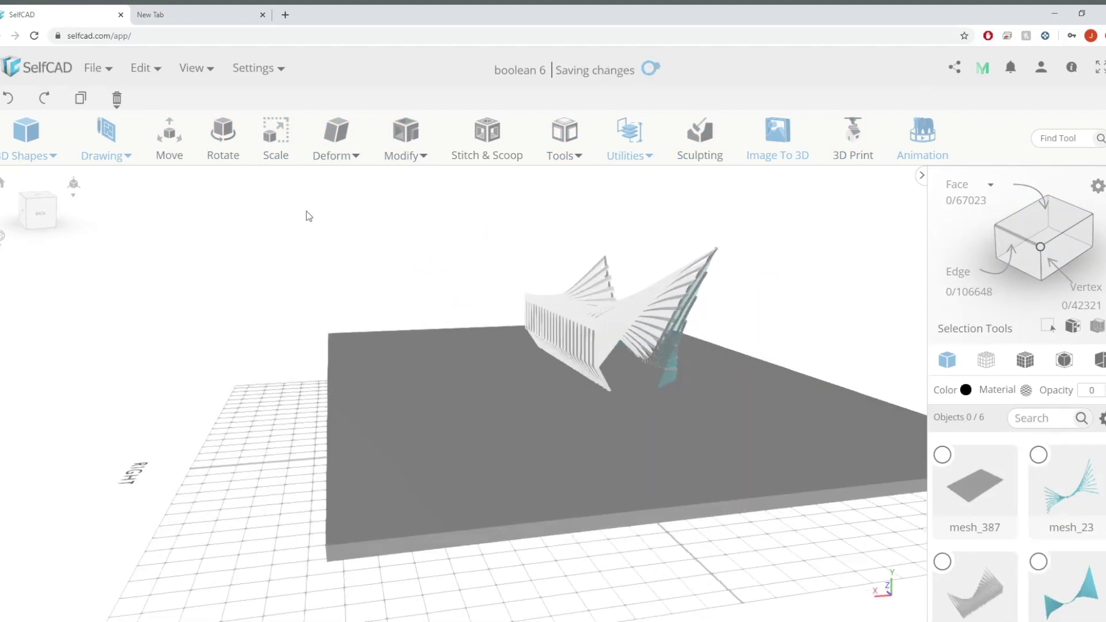
pyautogui.moveTo(518, 305); pyautogui.dragTo(469, 548)
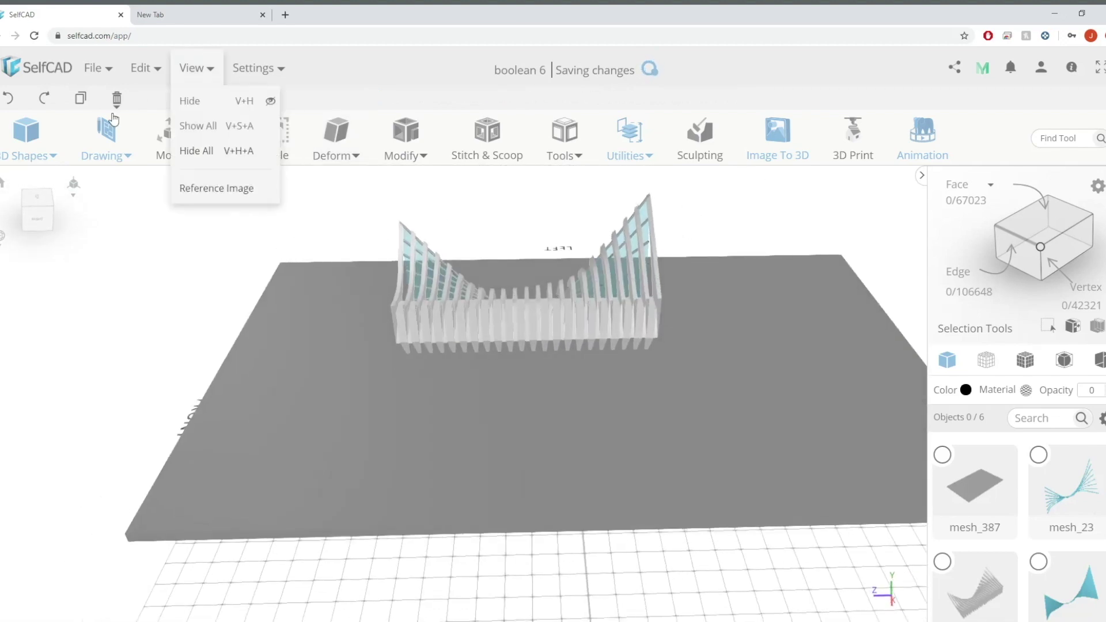
# Create another box 111 wide, 10 high and 200 deep at Y 200 and move it to about Z -78.
pyautogui.moveTo(26, 138)
pyautogui.click(38, 187)
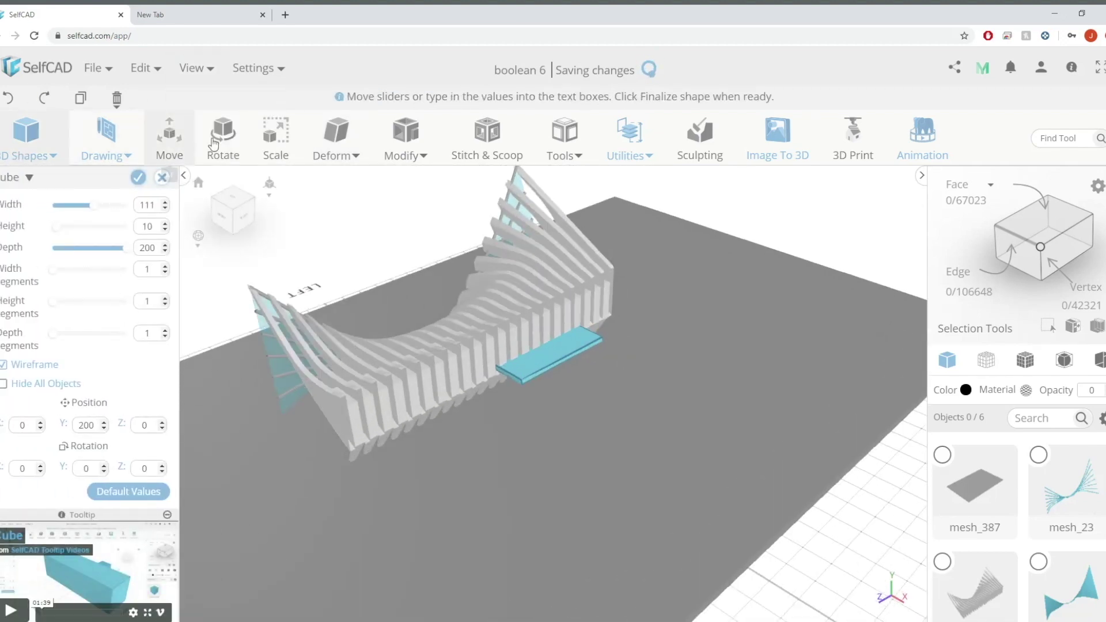
pyautogui.click(276, 136)
pyautogui.scroll(-2, 1039, 528)
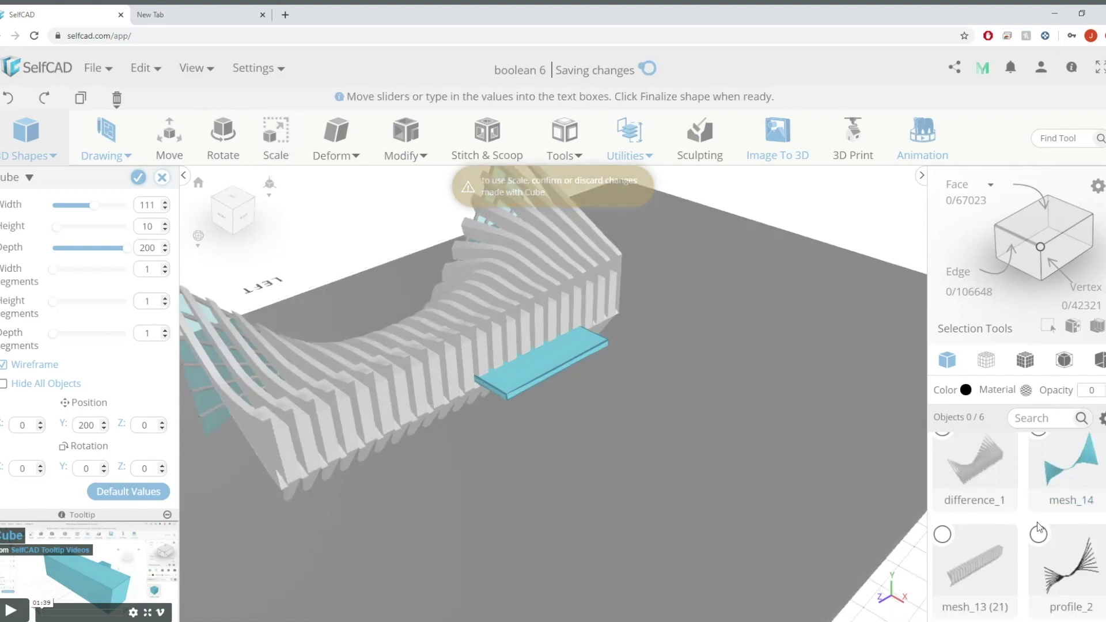
pyautogui.click(138, 178)
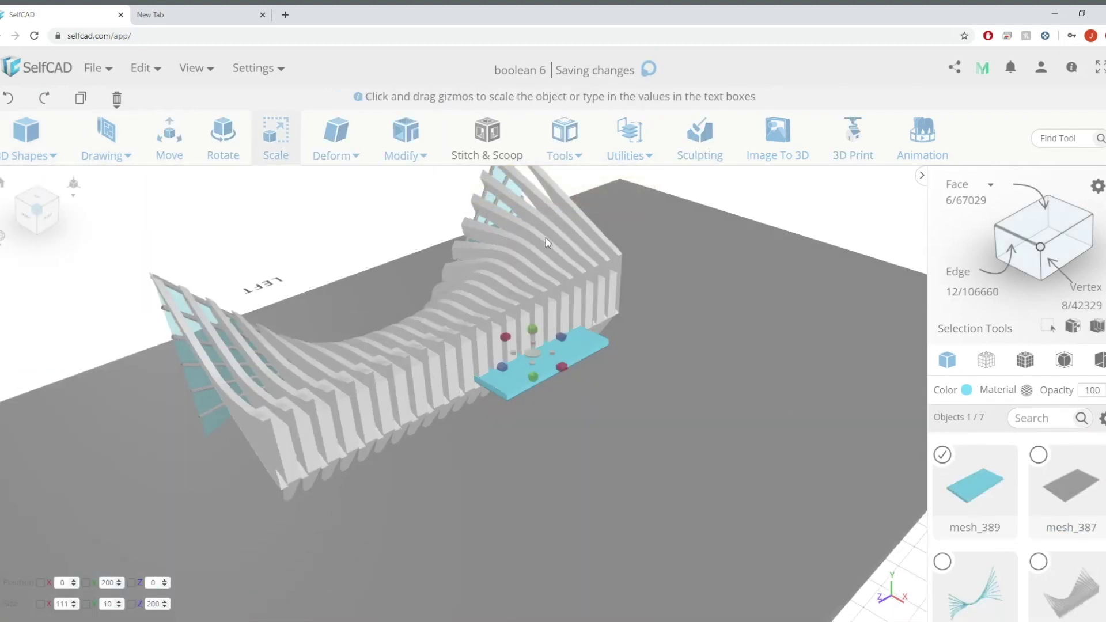
pyautogui.click(269, 214)
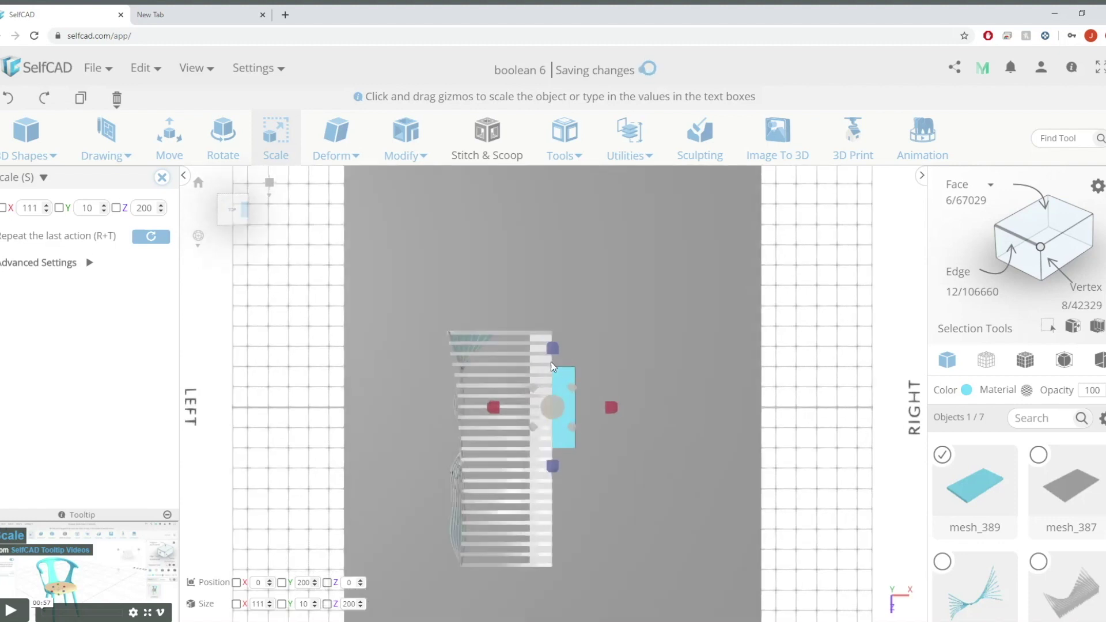
pyautogui.press('m')
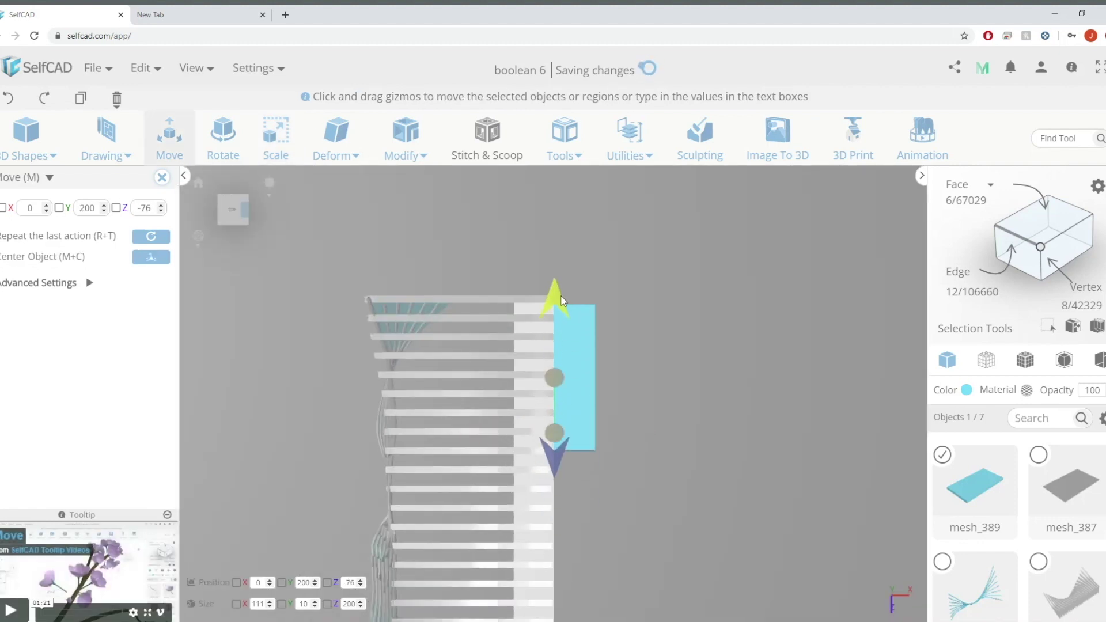
pyautogui.scroll(3, 563, 308)
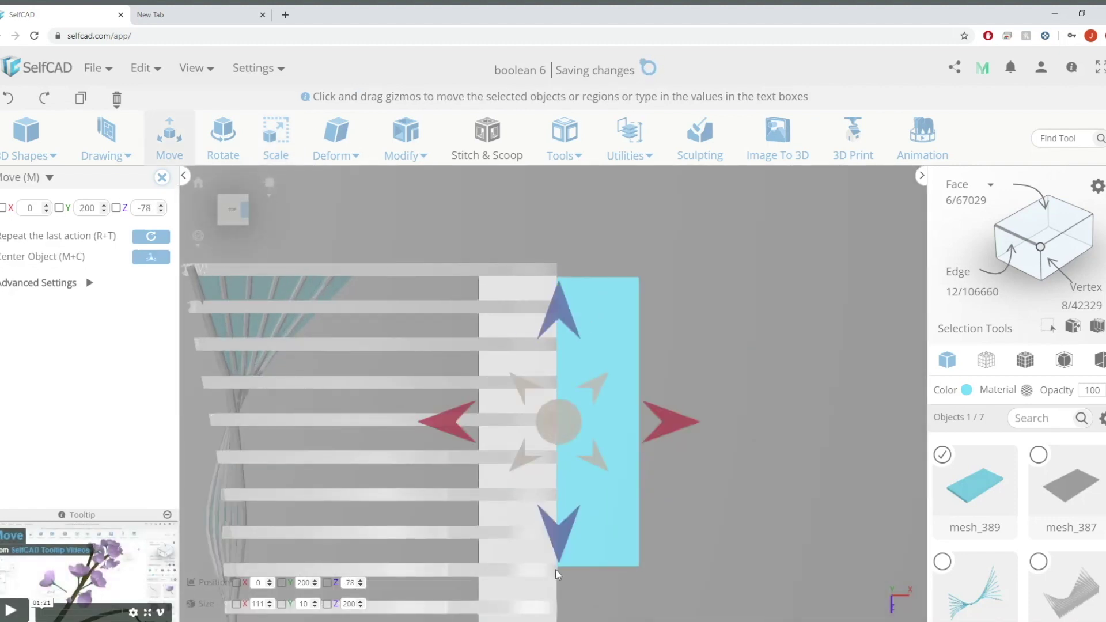
# Scale the new box to 16 deep along Z and move it between the end ribs at Y 271, Z -170.
pyautogui.press('s')
pyautogui.moveTo(557, 567); pyautogui.dragTo(605, 290)
pyautogui.moveTo(708, 420); pyautogui.dragTo(564, 315)
pyautogui.press('m')
pyautogui.moveTo(570, 237); pyautogui.dragTo(574, 208)
pyautogui.moveTo(642, 246); pyautogui.dragTo(550, 286)
pyautogui.click(235, 211)
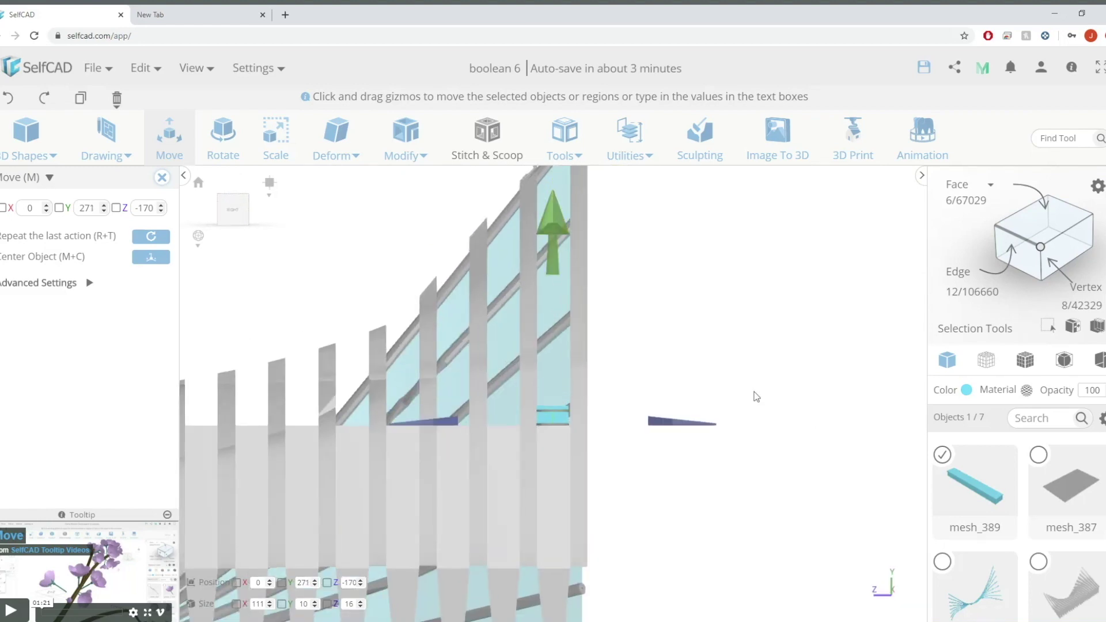
# Create 21 offset copies of the small box between the ribs, spaced 26 along Z.
pyautogui.moveTo(756, 397); pyautogui.dragTo(845, 396)
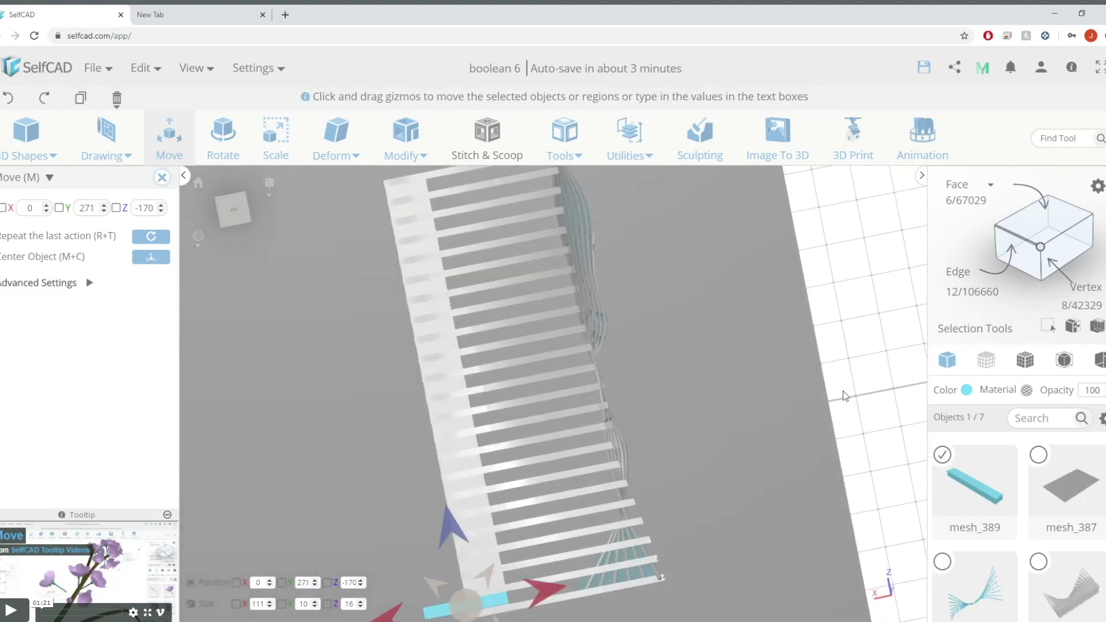
pyautogui.click(234, 210)
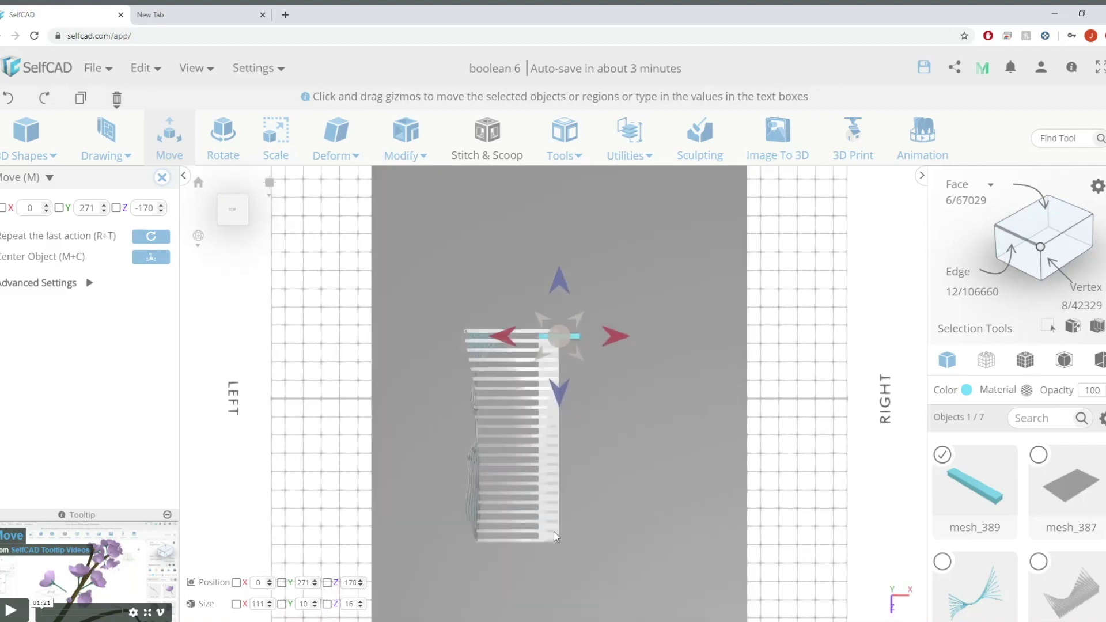
pyautogui.moveTo(565, 151)
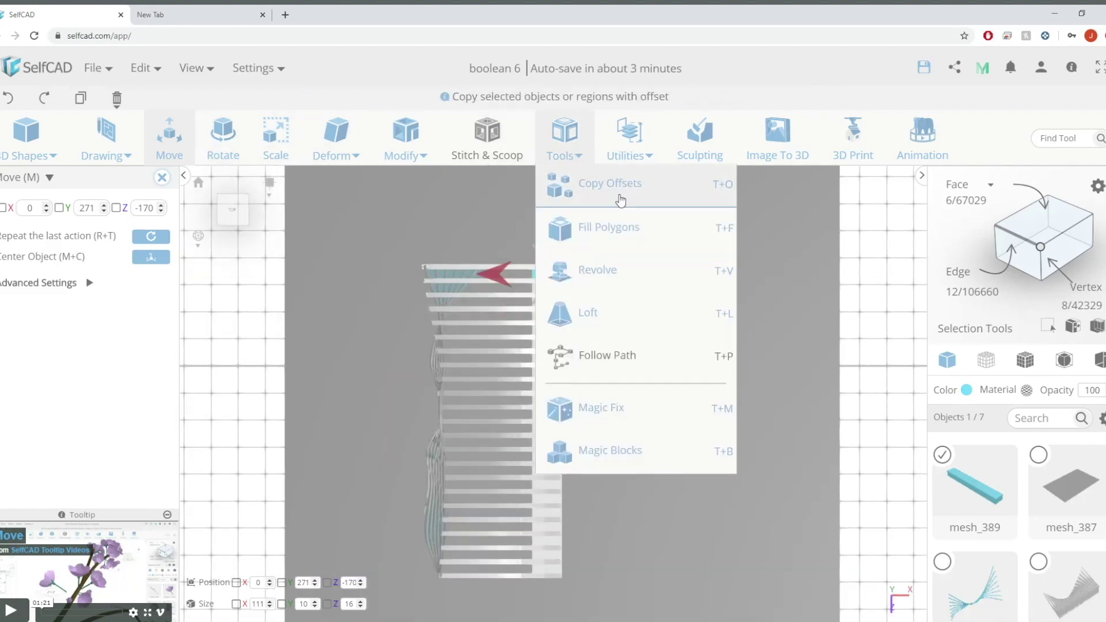
pyautogui.click(620, 199)
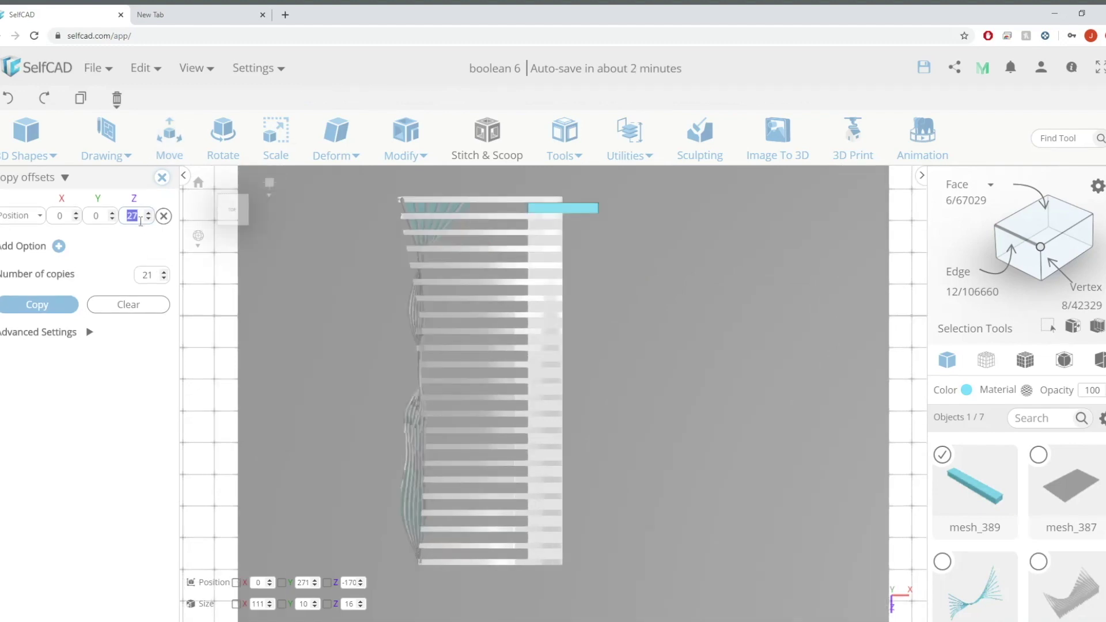
pyautogui.click(52, 305)
pyautogui.scroll(-5, 527, 346)
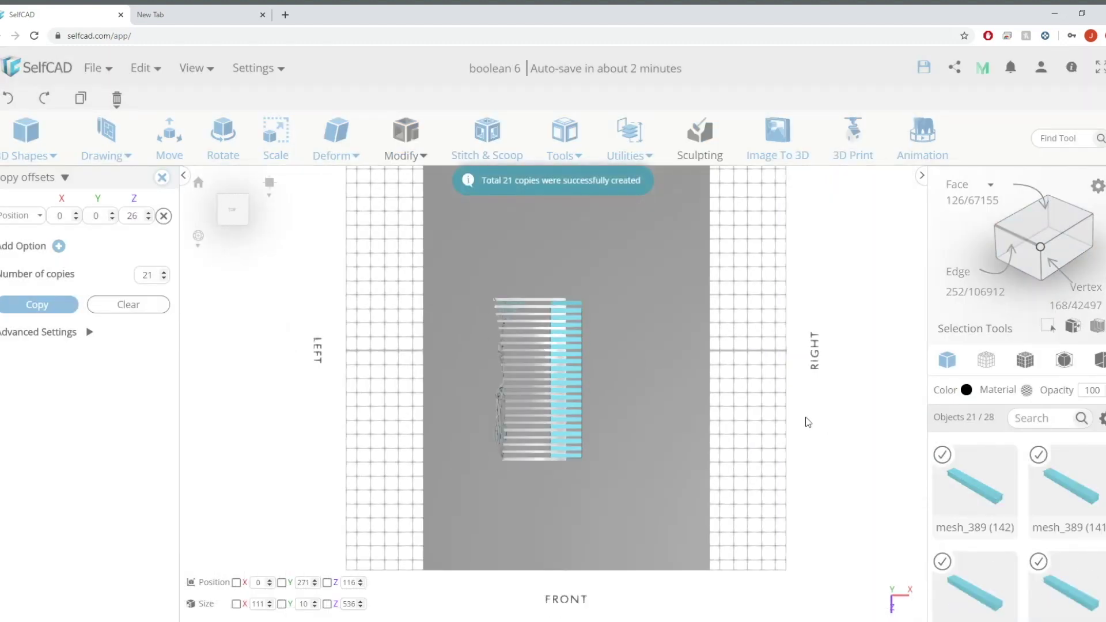
# Merge the 21 copied boxes into a single object.
pyautogui.moveTo(807, 421); pyautogui.dragTo(733, 301, button='right')
pyautogui.scroll(6, 731, 301)
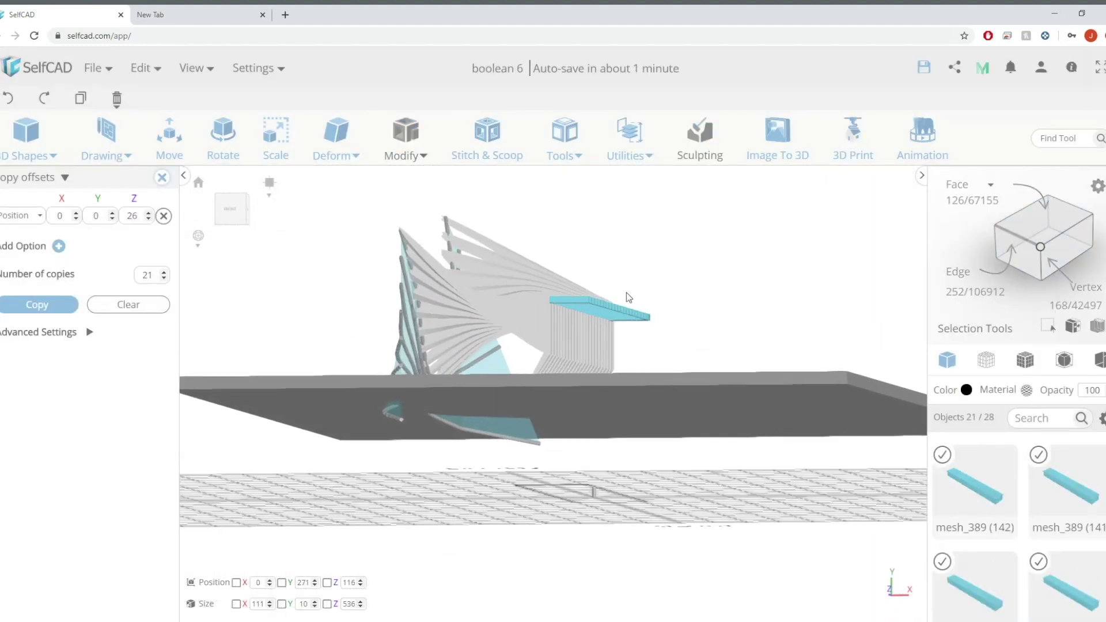
pyautogui.click(582, 153)
pyautogui.click(629, 141)
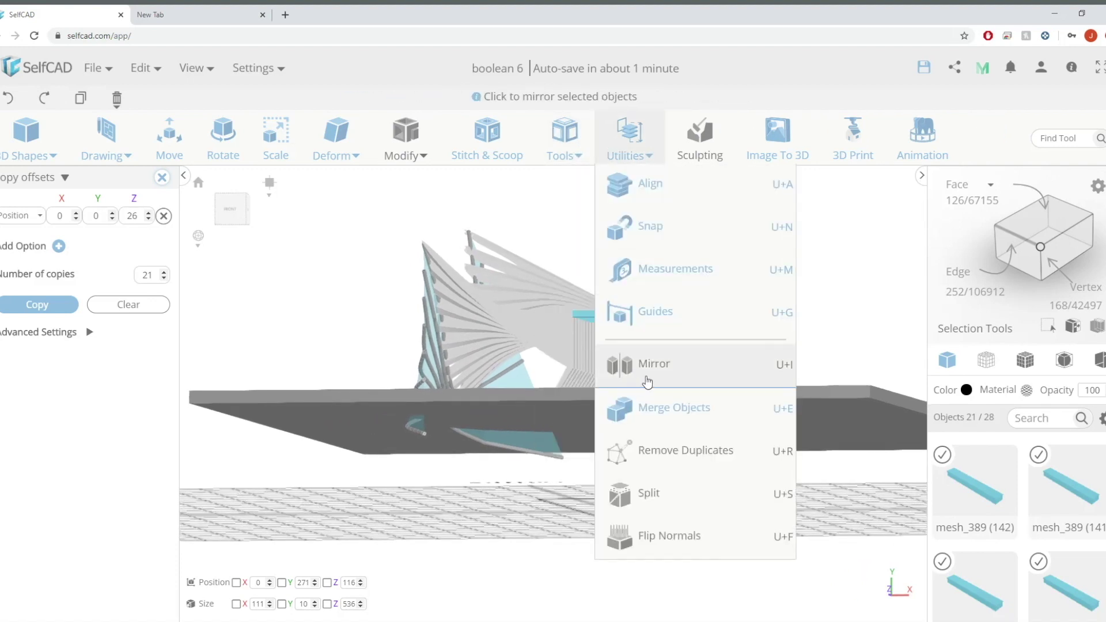
pyautogui.click(672, 406)
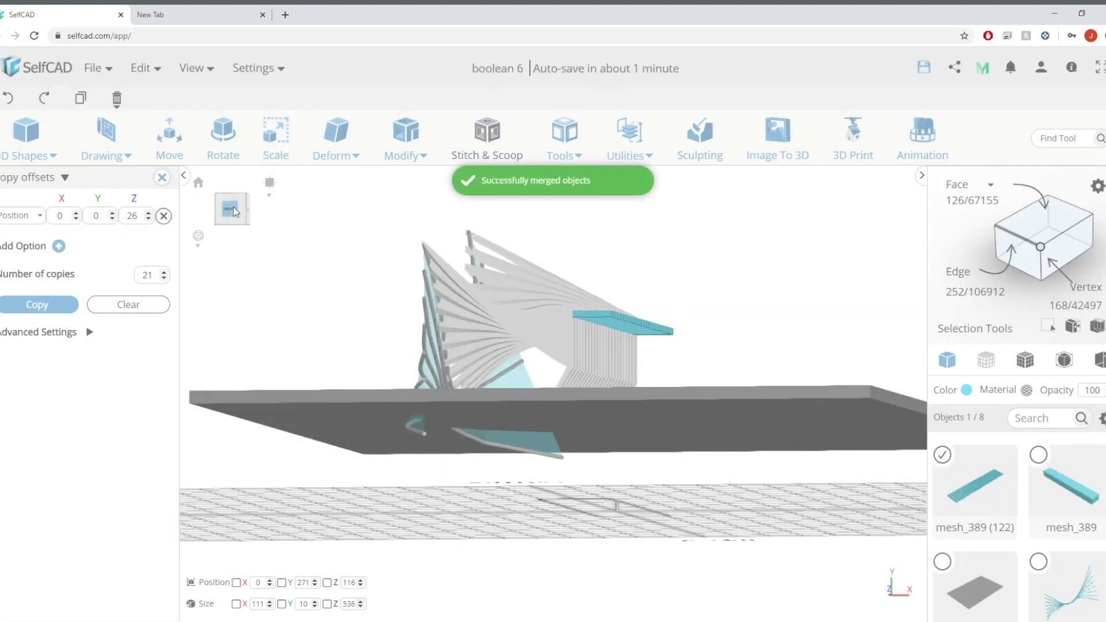
# Duplicate the merged box row and move the copy to X -34, Y 198 as a lower row.
pyautogui.click(233, 209)
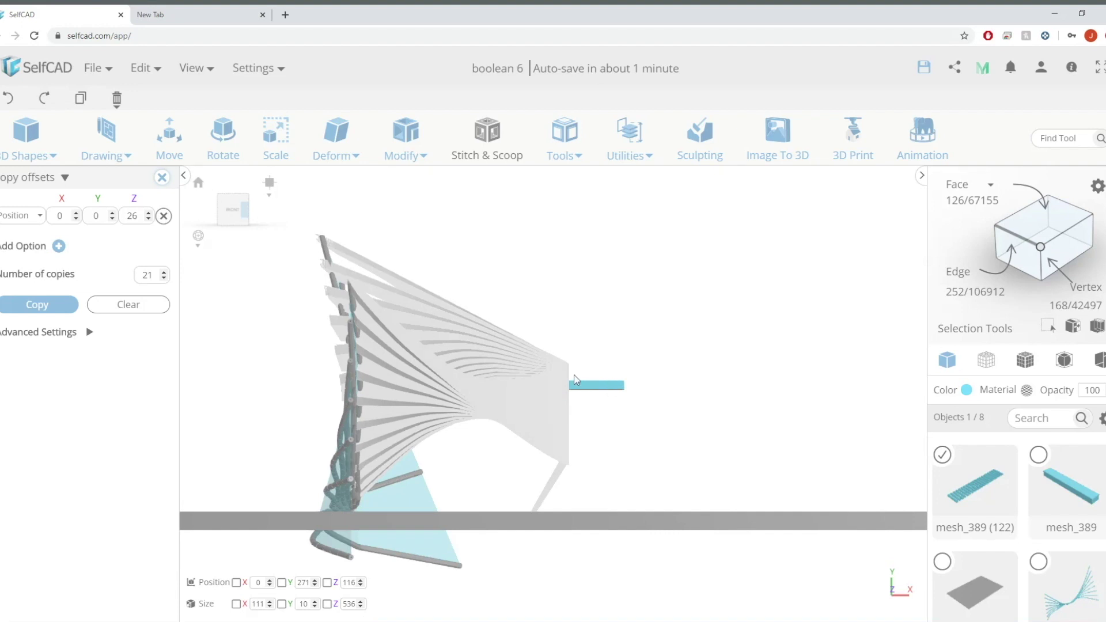
pyautogui.press('m')
pyautogui.moveTo(574, 239); pyautogui.dragTo(569, 206)
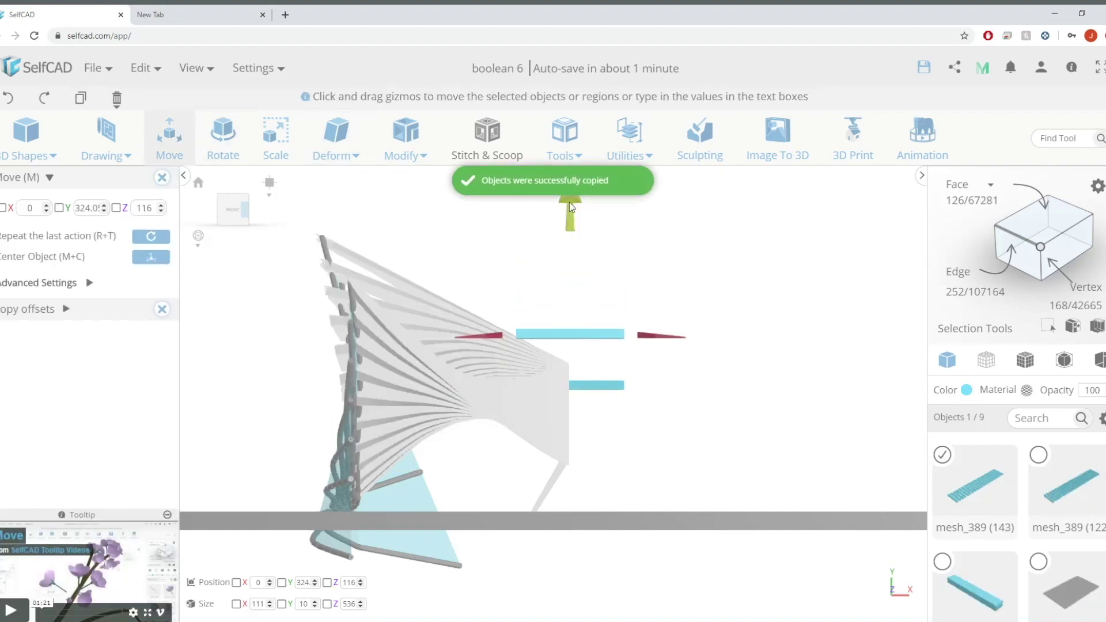
pyautogui.moveTo(567, 319); pyautogui.dragTo(568, 322)
pyautogui.moveTo(703, 325); pyautogui.dragTo(707, 358, button='right')
pyautogui.scroll(2, 662, 361)
pyautogui.moveTo(709, 362); pyautogui.dragTo(753, 358)
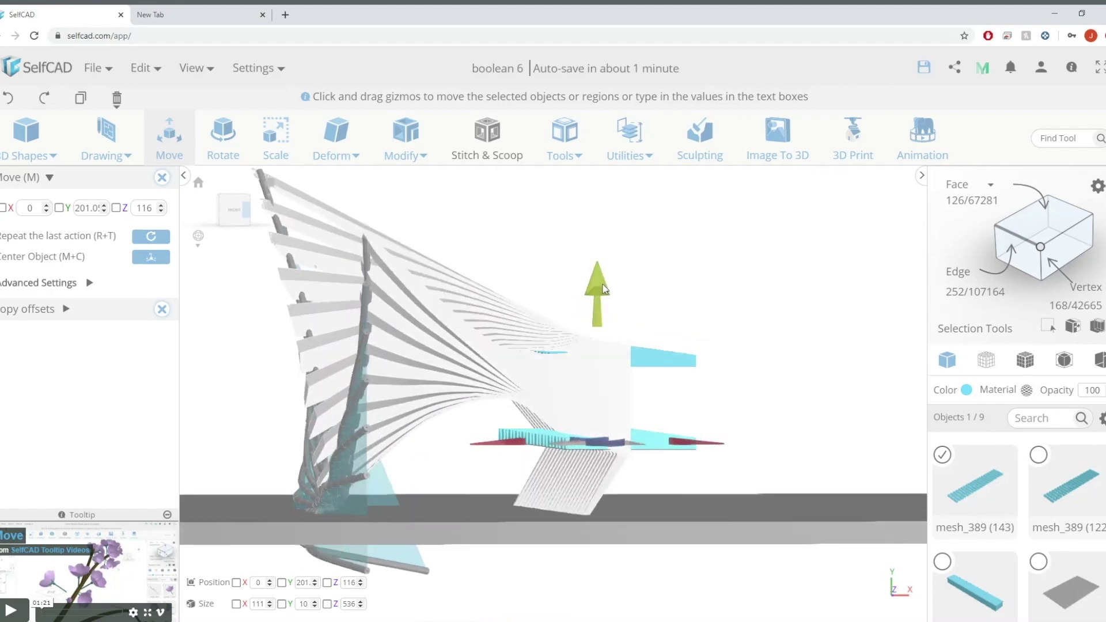
pyautogui.moveTo(600, 292); pyautogui.dragTo(601, 293)
pyautogui.moveTo(771, 424); pyautogui.dragTo(753, 420, button='right')
pyautogui.moveTo(673, 447); pyautogui.dragTo(421, 359)
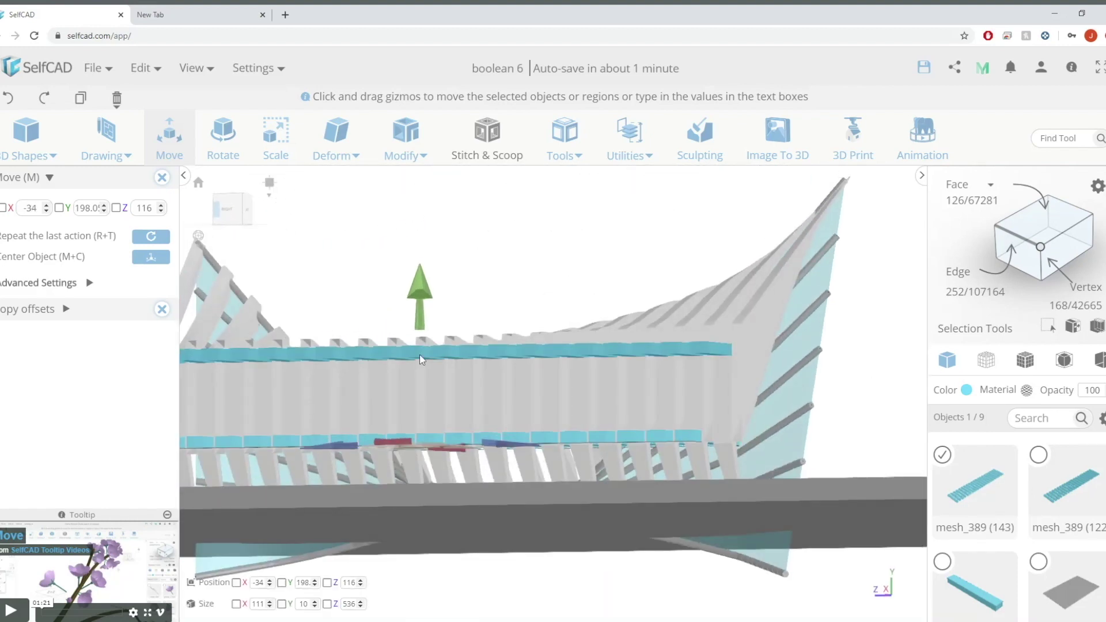
# Scale the lower box row to a height of 5 along Y and deselect it.
pyautogui.press('s')
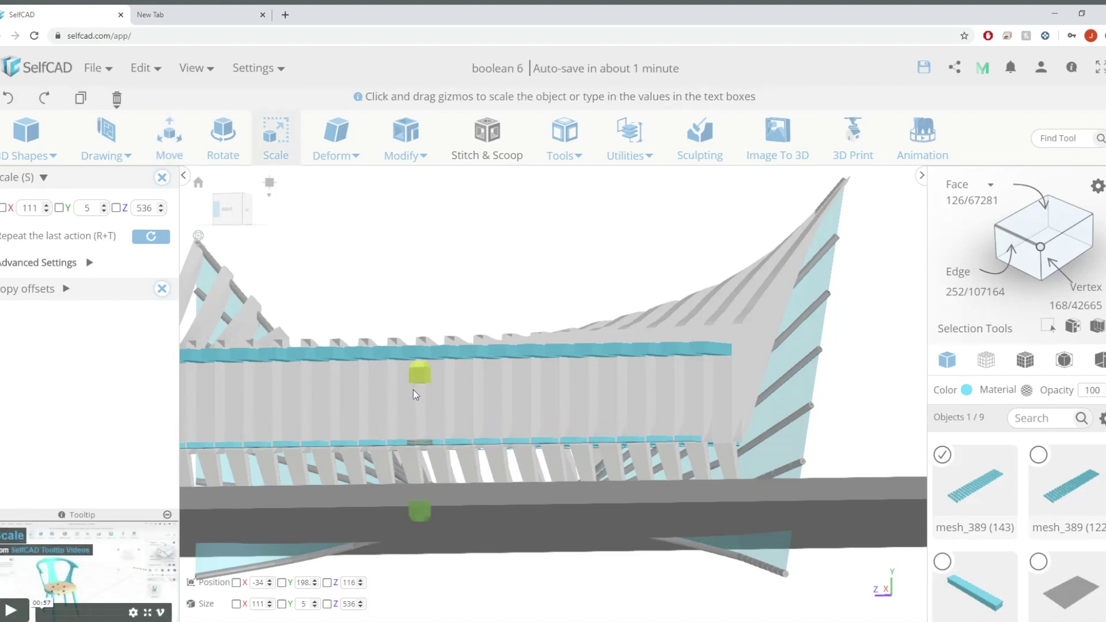
pyautogui.scroll(-4, 453, 351)
pyautogui.moveTo(657, 285); pyautogui.dragTo(789, 287, button='right')
pyautogui.click(166, 180)
pyautogui.click(667, 265)
pyautogui.scroll(-3, 727, 305)
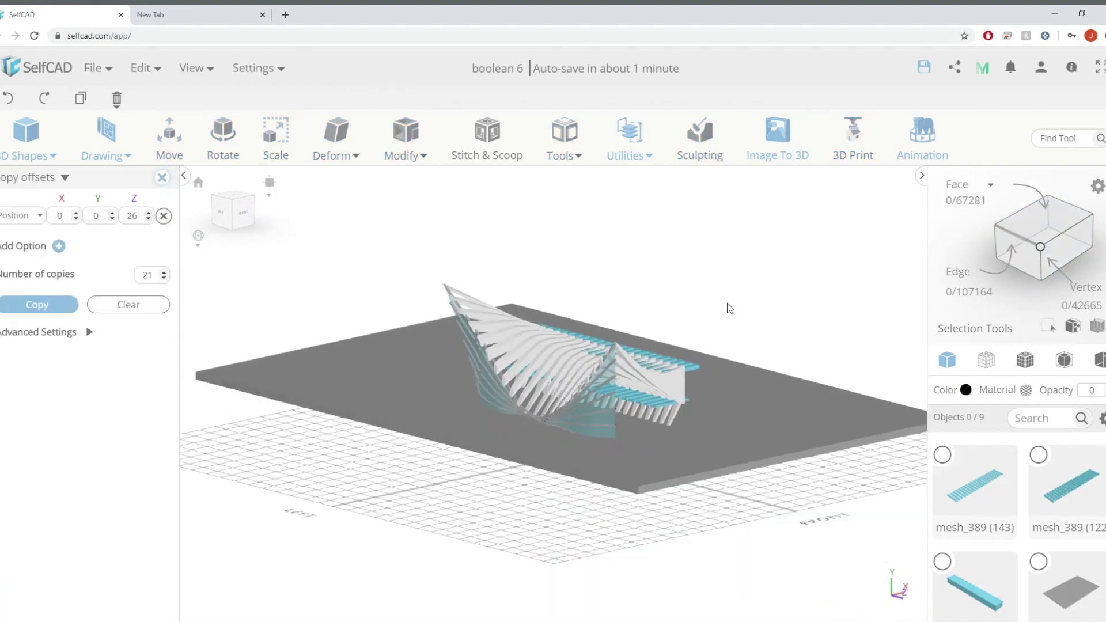
# Select only the rib body difference_1 and face it from the front.
pyautogui.moveTo(728, 306); pyautogui.dragTo(495, 328, button='right')
pyautogui.moveTo(493, 329); pyautogui.dragTo(388, 520)
pyautogui.scroll(-4, 751, 536)
pyautogui.scroll(4, 388, 520)
pyautogui.scroll(-5, 1092, 578)
pyautogui.scroll(-1, 1093, 578)
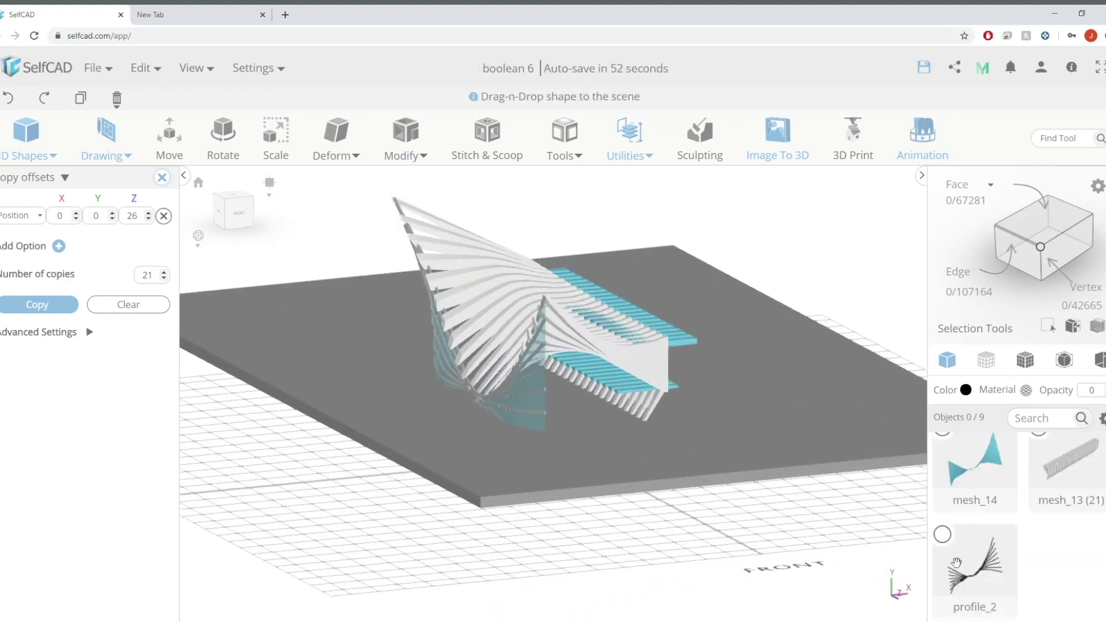
pyautogui.scroll(2, 956, 553)
pyautogui.click(944, 548)
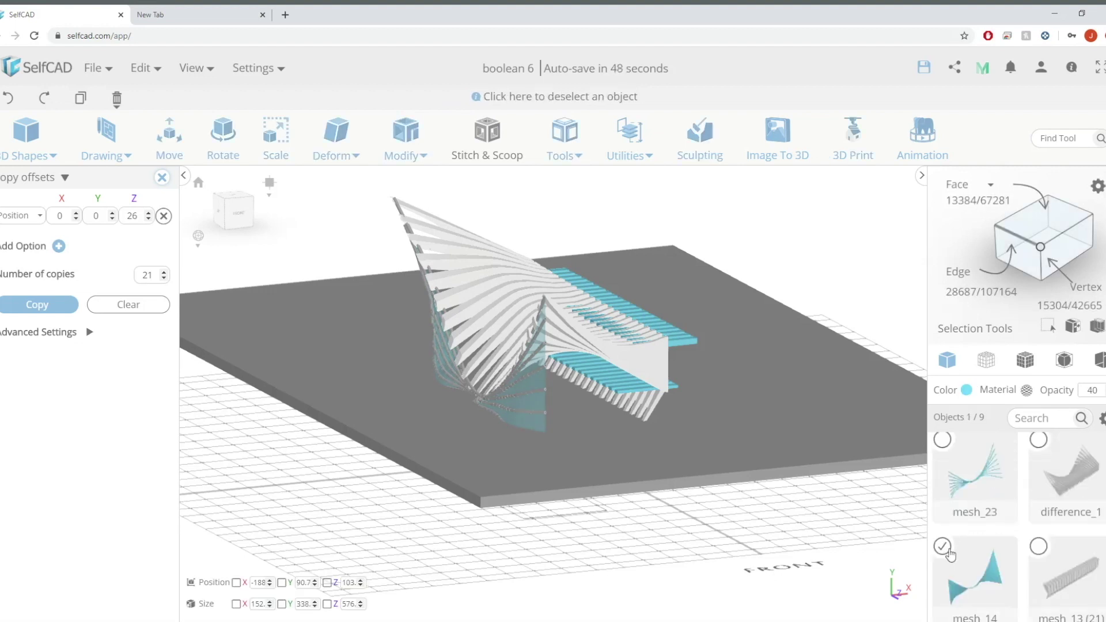
pyautogui.click(1043, 444)
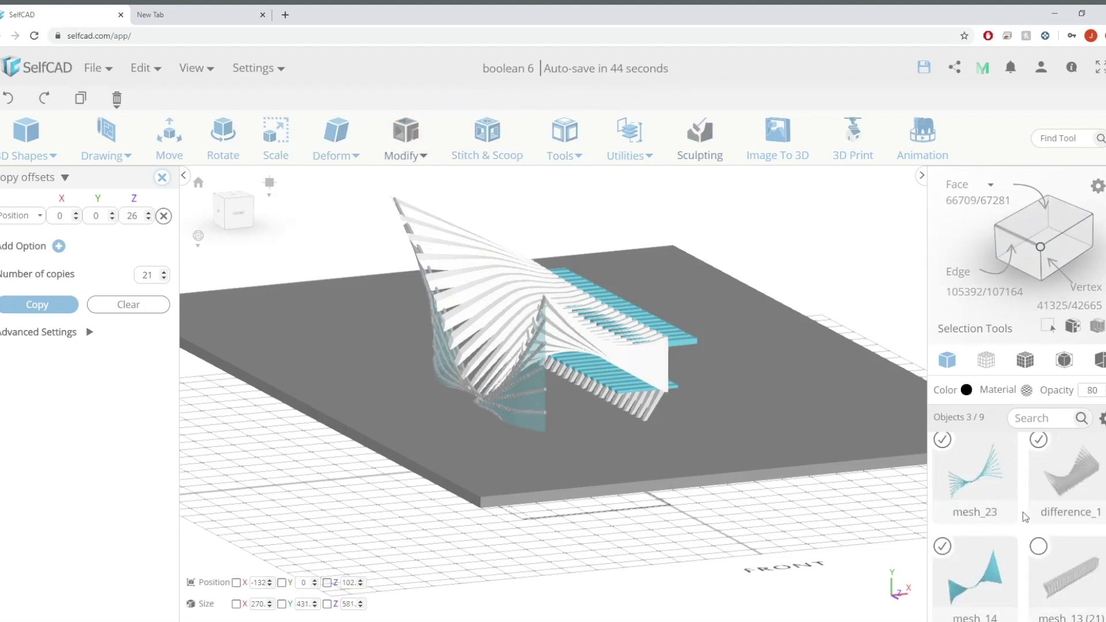
pyautogui.scroll(2, 1022, 522)
pyautogui.scroll(-2, 985, 489)
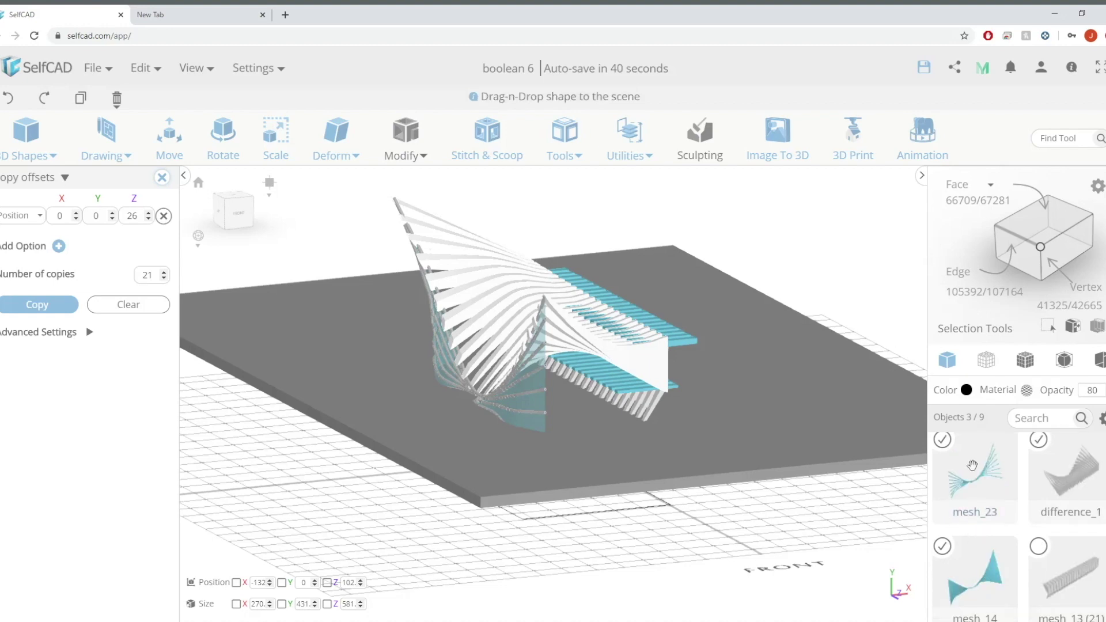
pyautogui.scroll(-4, 732, 502)
pyautogui.moveTo(732, 502); pyautogui.dragTo(689, 496, button='right')
pyautogui.scroll(-2, 1009, 572)
pyautogui.scroll(5, 1008, 571)
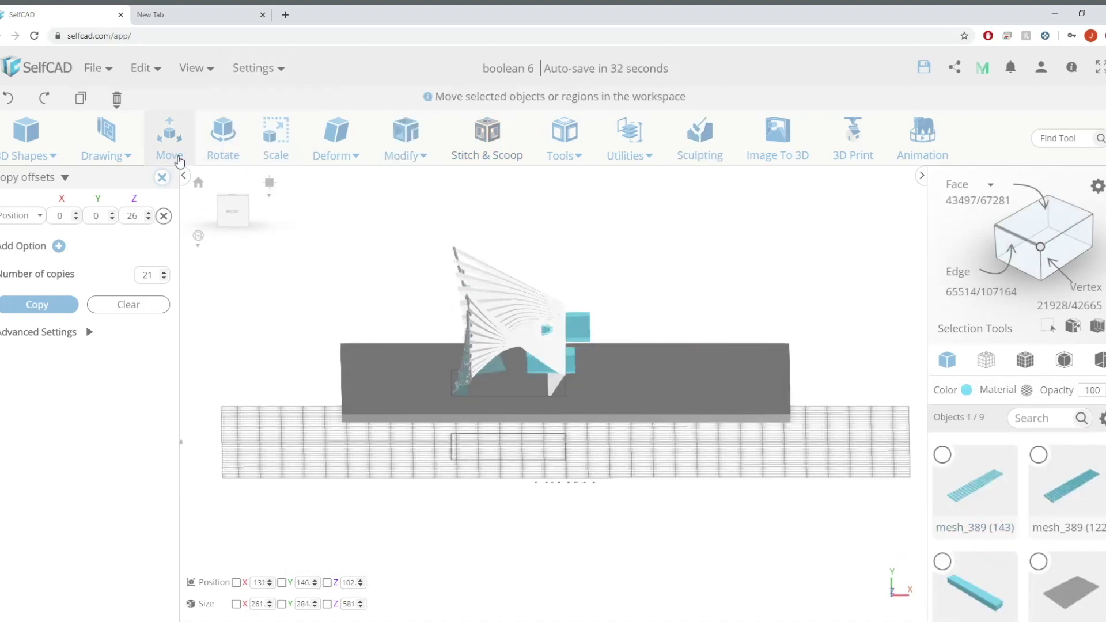
# Mirror difference_1 to the right with a copy, around the outer edge of the lower box row.
pyautogui.moveTo(614, 158)
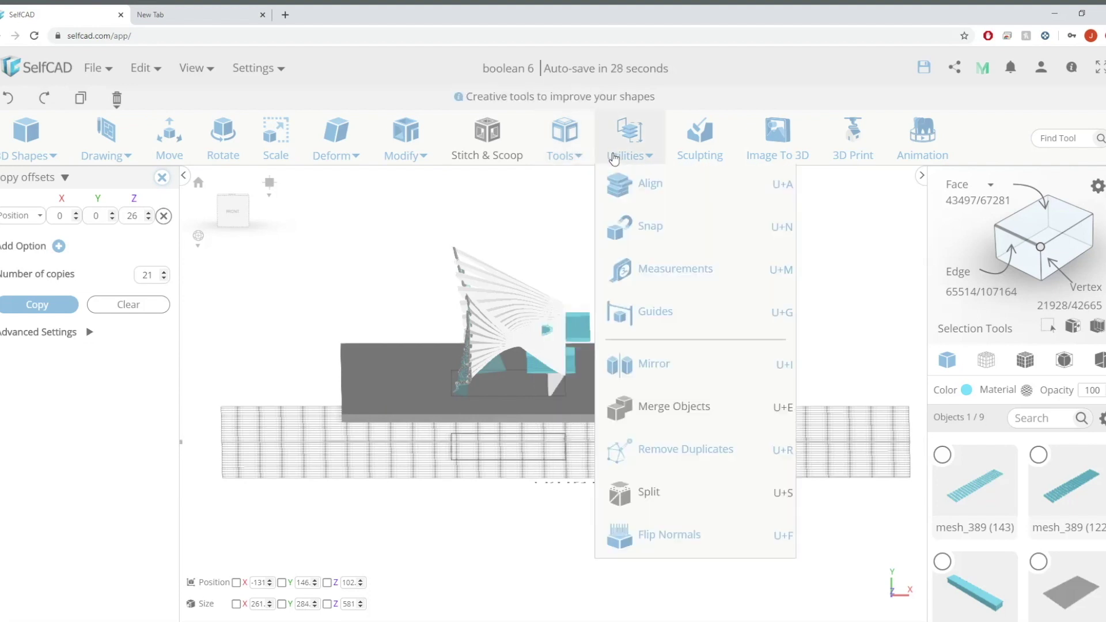
pyautogui.click(684, 366)
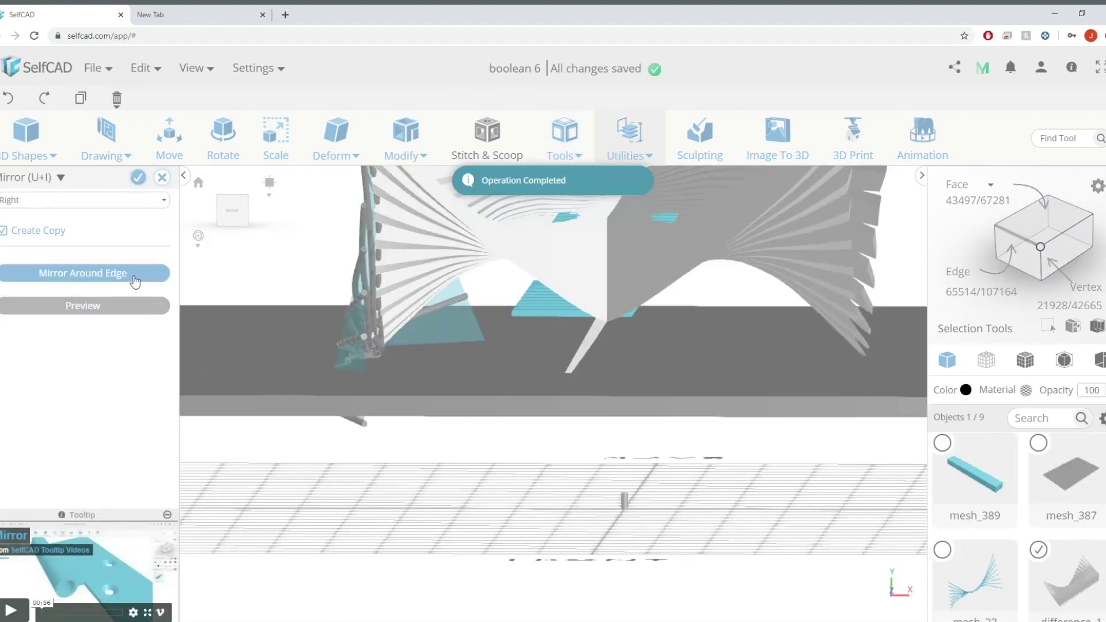
pyautogui.click(133, 278)
pyautogui.scroll(3, 653, 306)
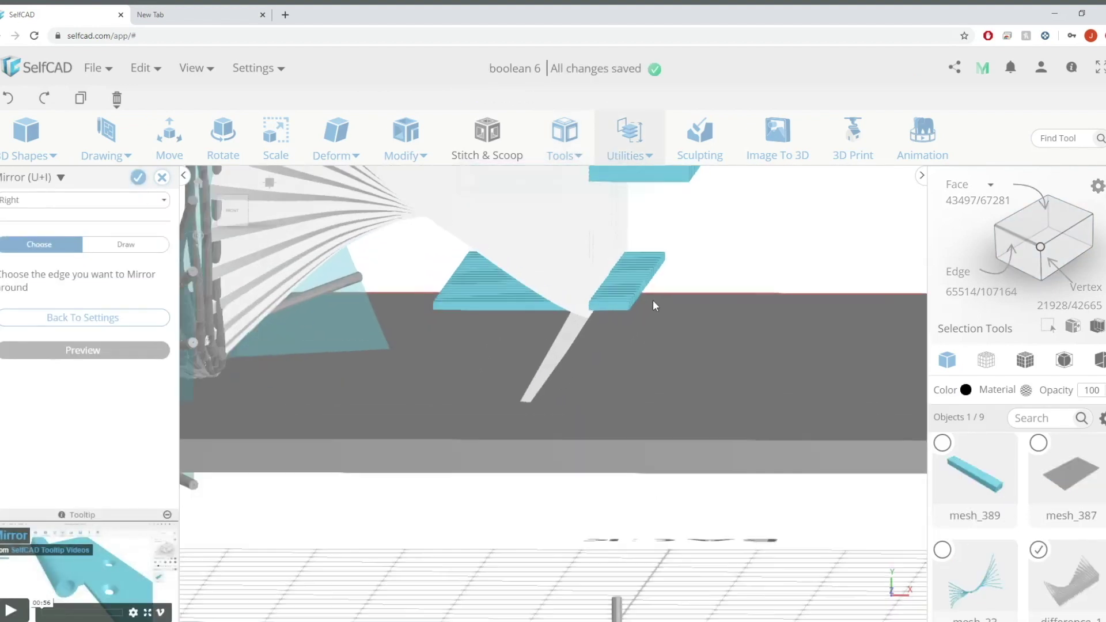
pyautogui.scroll(3, 627, 307)
pyautogui.click(599, 341)
pyautogui.scroll(-5, 618, 323)
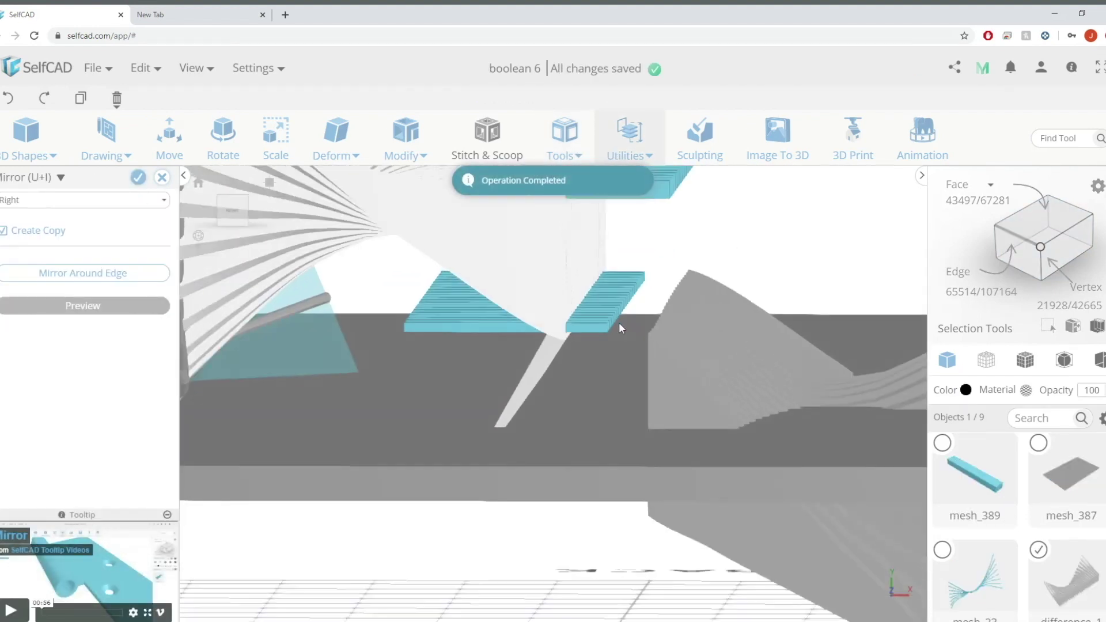
pyautogui.scroll(-3, 688, 314)
pyautogui.moveTo(734, 295); pyautogui.dragTo(666, 291, button='right')
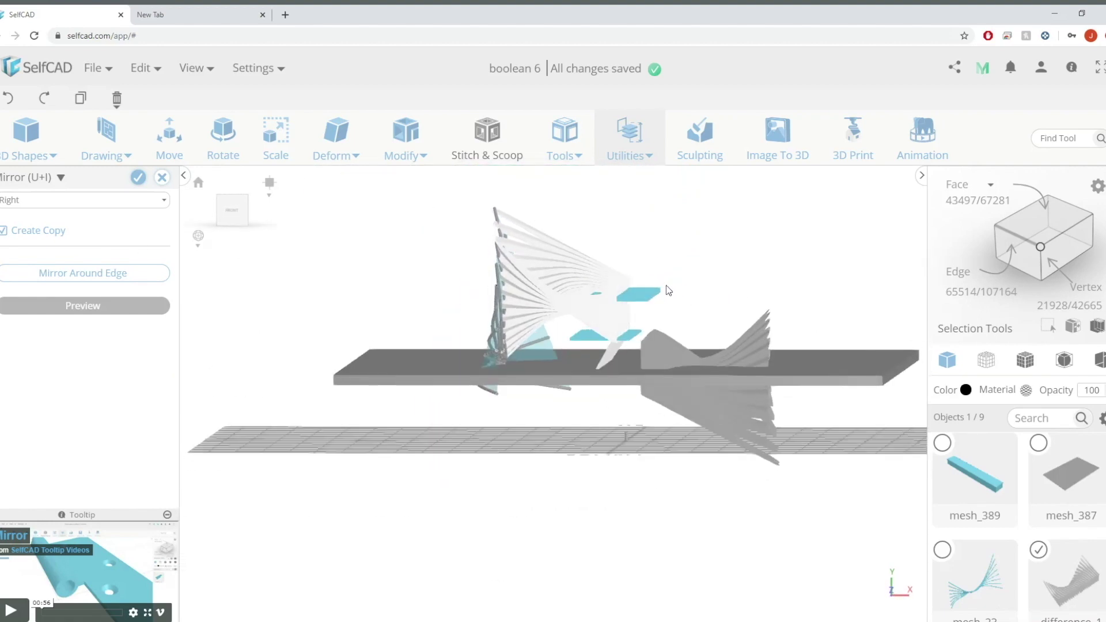
pyautogui.click(170, 137)
pyautogui.click(477, 330)
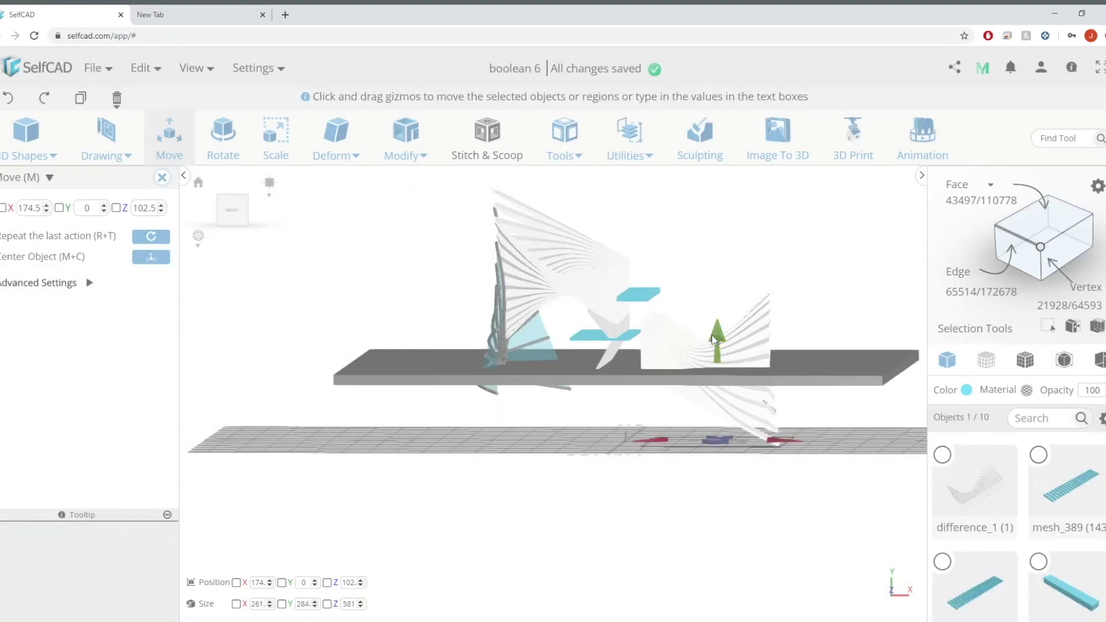
# Raise the mirrored rib body to Y 96 above the ground slab and deselect it.
pyautogui.moveTo(697, 302); pyautogui.dragTo(697, 304)
pyautogui.moveTo(702, 254)
pyautogui.mouseDown(button='right')
pyautogui.moveTo(699, 244)
pyautogui.moveTo(559, 254)
pyautogui.moveTo(686, 269)
pyautogui.moveTo(686, 245)
pyautogui.mouseUp(button='right')
pyautogui.click(232, 209)
pyautogui.scroll(3, 672, 432)
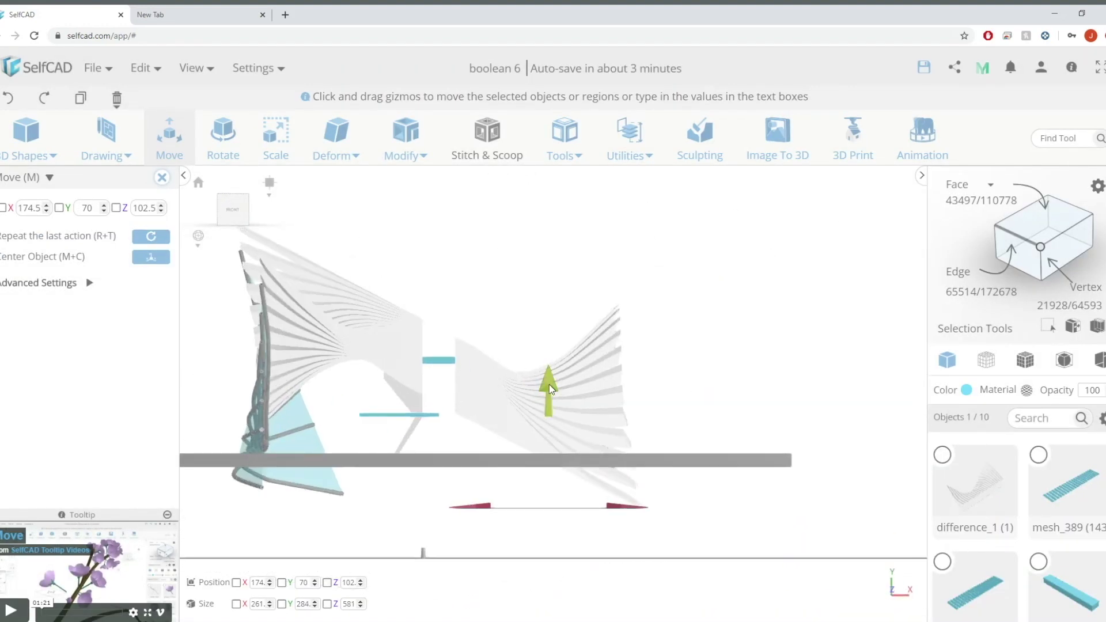
pyautogui.moveTo(545, 371); pyautogui.dragTo(546, 371)
pyautogui.moveTo(677, 364); pyautogui.dragTo(748, 274, button='right')
pyautogui.moveTo(777, 276); pyautogui.dragTo(784, 222, button='right')
pyautogui.scroll(4, 555, 353)
pyautogui.moveTo(575, 436); pyautogui.dragTo(593, 374, button='right')
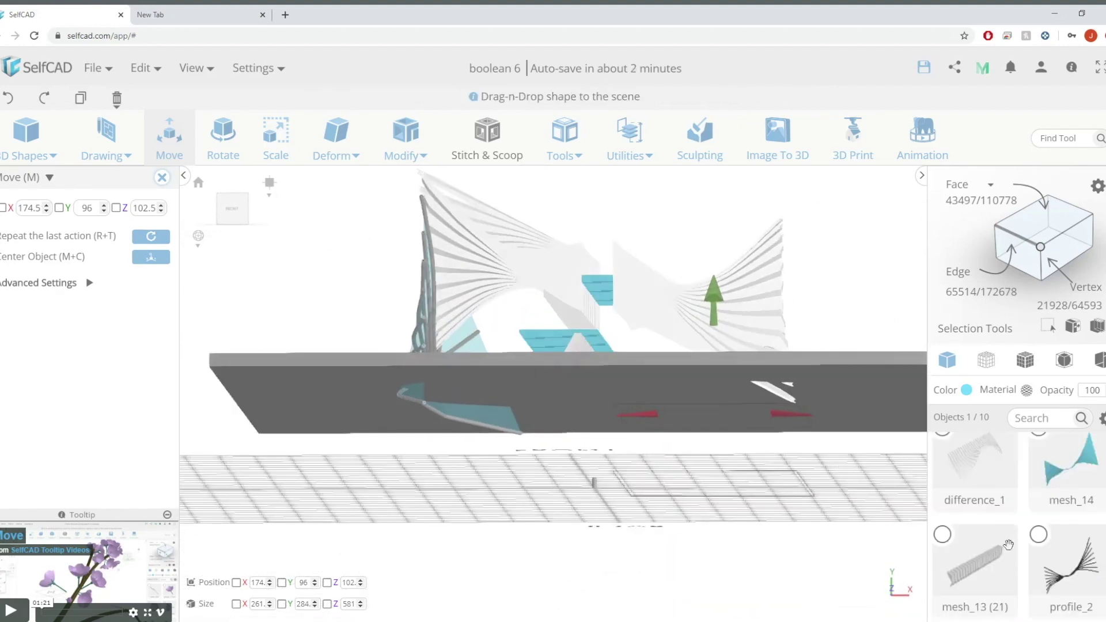
pyautogui.click(892, 287)
# Select only the lower box row mesh_389 (143).
pyautogui.scroll(-2, 954, 575)
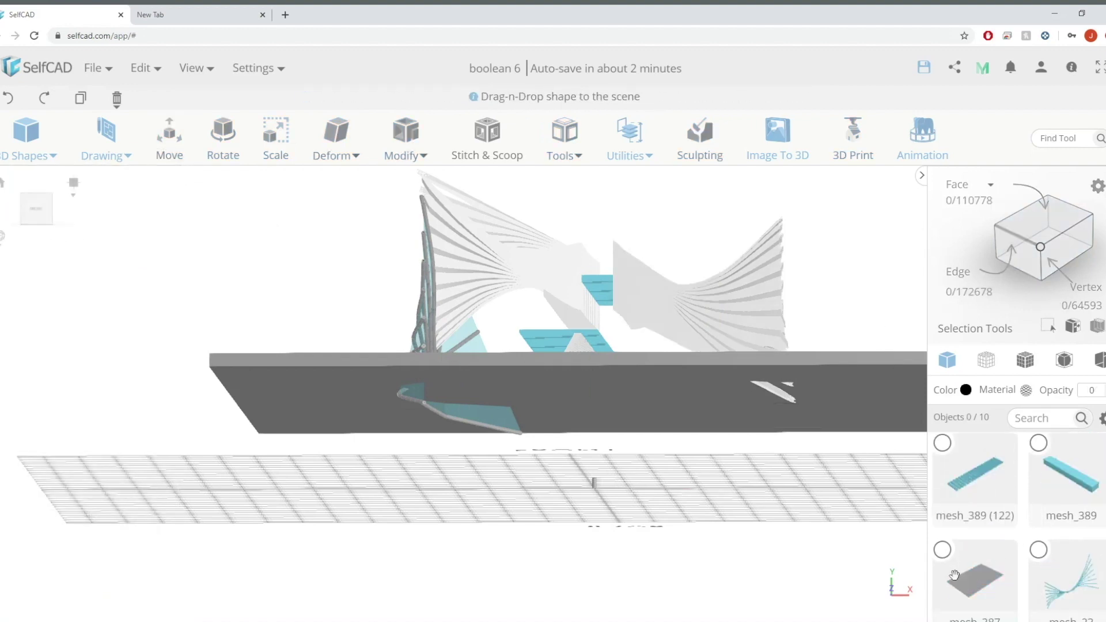
pyautogui.moveTo(660, 506); pyautogui.dragTo(546, 348, button='right')
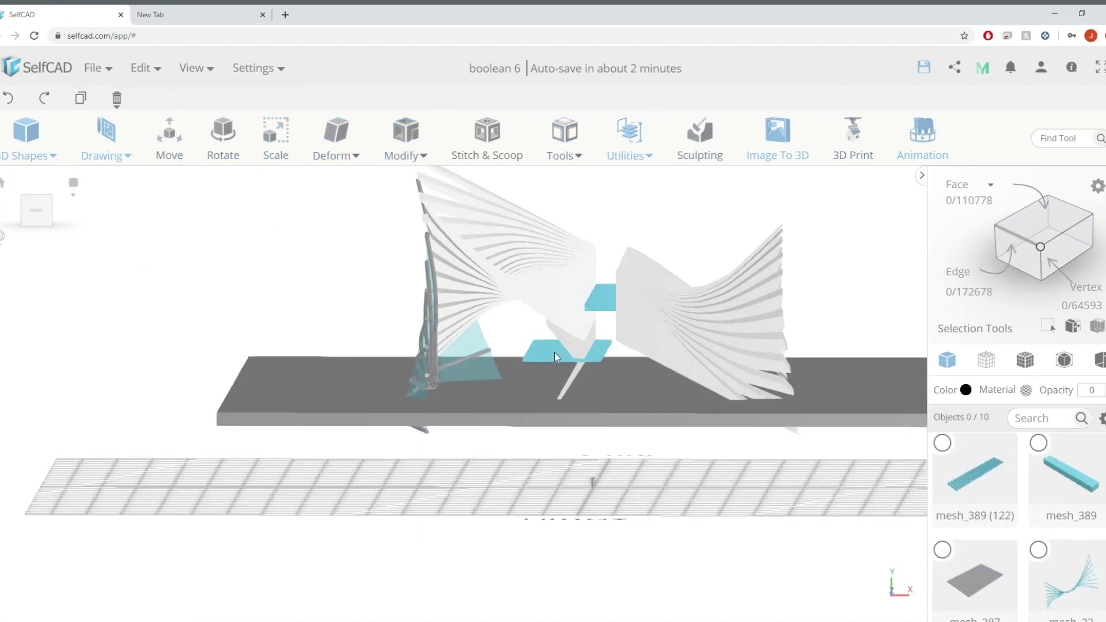
pyautogui.scroll(2, 1025, 551)
pyautogui.scroll(-6, 1025, 552)
pyautogui.scroll(4, 1026, 555)
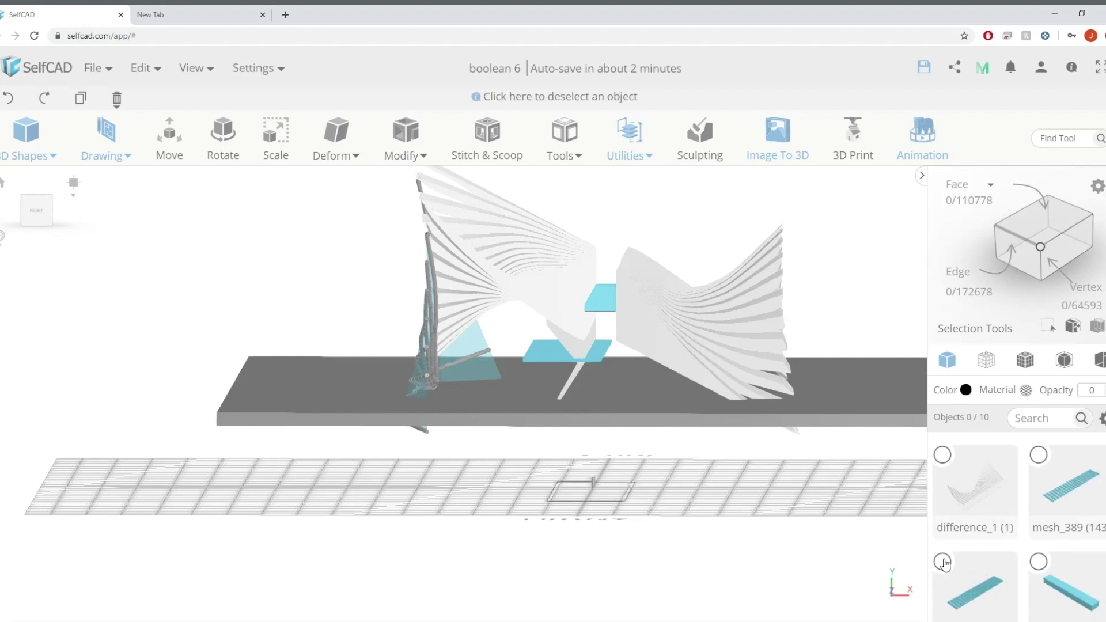
pyautogui.click(944, 563)
pyautogui.click(1037, 456)
pyautogui.moveTo(706, 502); pyautogui.dragTo(663, 523, button='right')
# Mirror the lower box row to the right with a copy, around its own outer edge.
pyautogui.click(629, 141)
pyautogui.click(619, 360)
pyautogui.moveTo(663, 523); pyautogui.dragTo(697, 508, button='middle')
pyautogui.scroll(4, 586, 288)
pyautogui.click(82, 273)
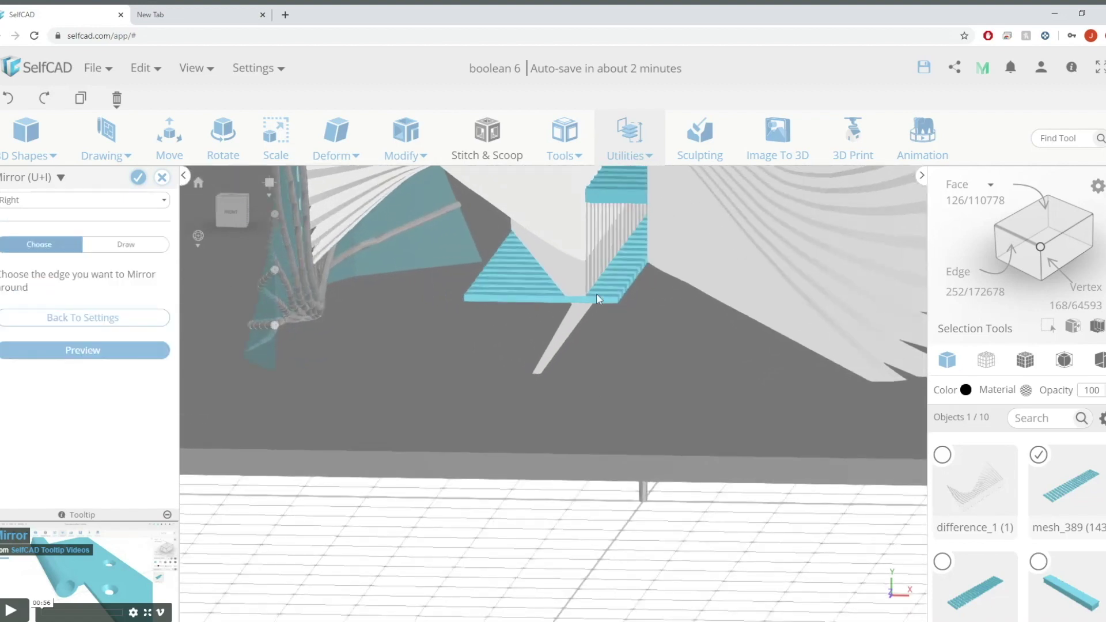
pyautogui.click(618, 299)
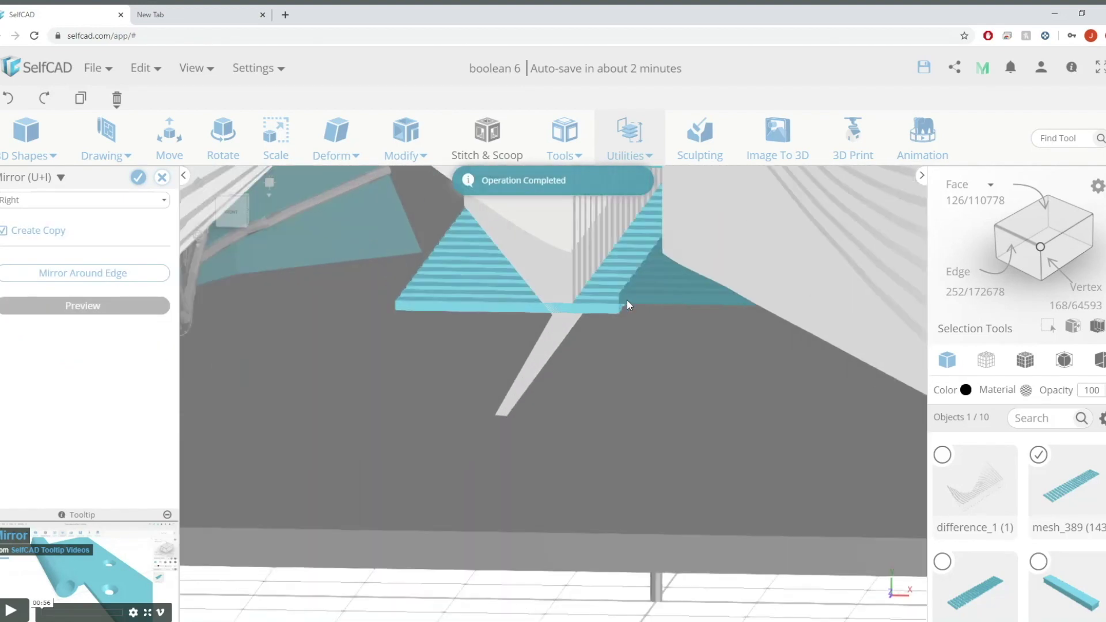
pyautogui.click(231, 212)
pyautogui.click(169, 140)
pyautogui.click(504, 330)
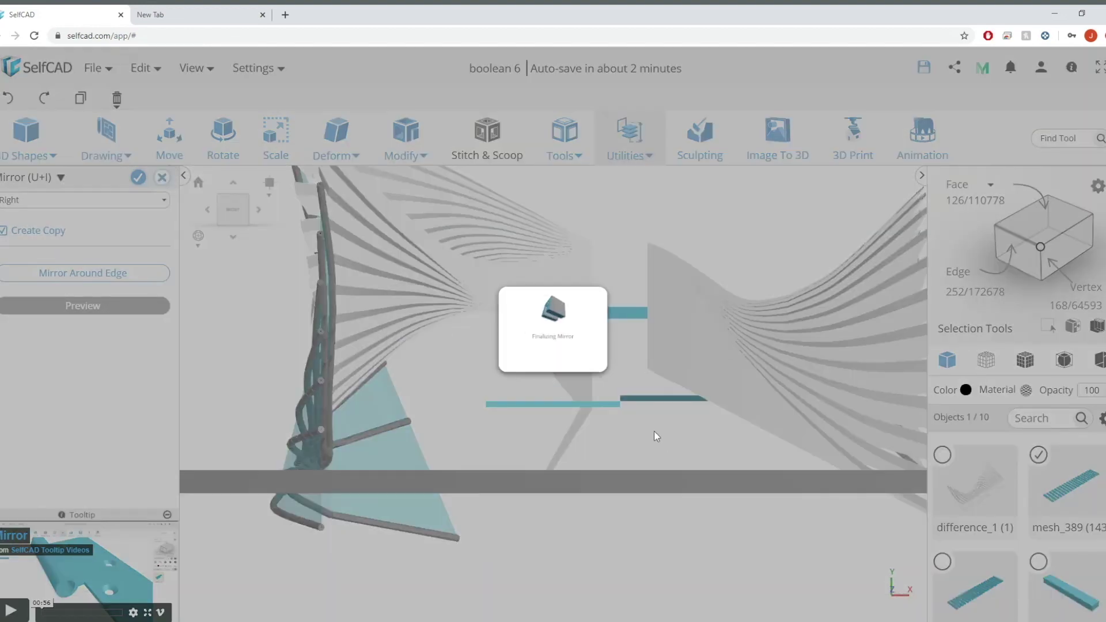
# Move the mirrored box row to X 77, Y 198, level with the original lower row, and check the whole structure.
pyautogui.moveTo(687, 248); pyautogui.dragTo(690, 254)
pyautogui.scroll(5, 675, 280)
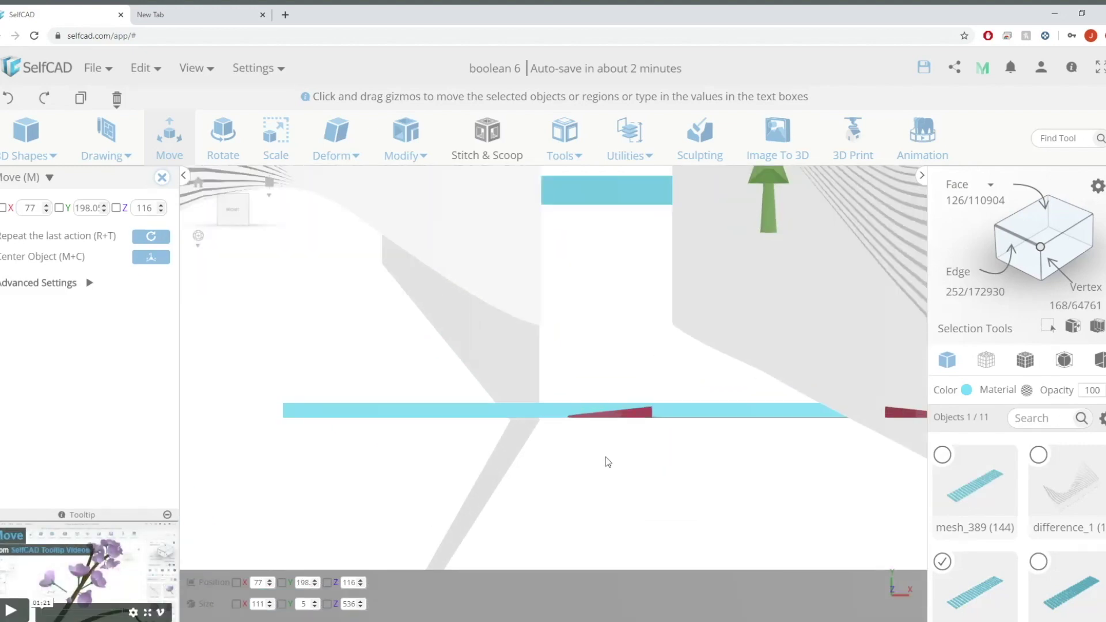
pyautogui.scroll(-9, 605, 450)
pyautogui.moveTo(750, 350); pyautogui.dragTo(792, 237)
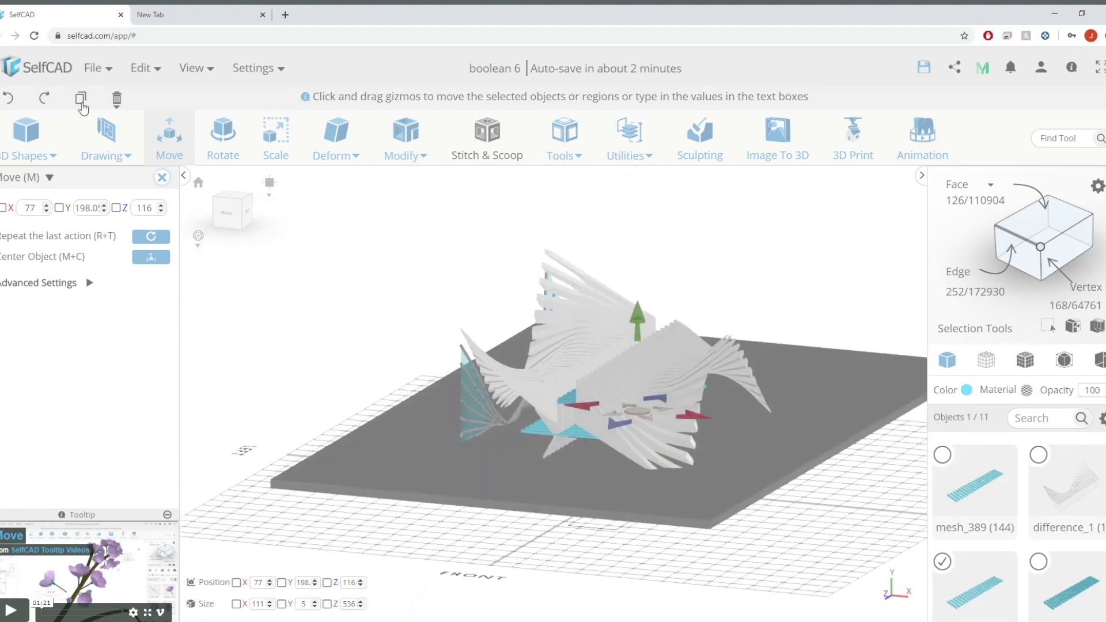
# Finish moving the box row and select the slanted support row mesh_13 (21) for mirroring.
pyautogui.click(162, 177)
pyautogui.moveTo(641, 315); pyautogui.dragTo(726, 503)
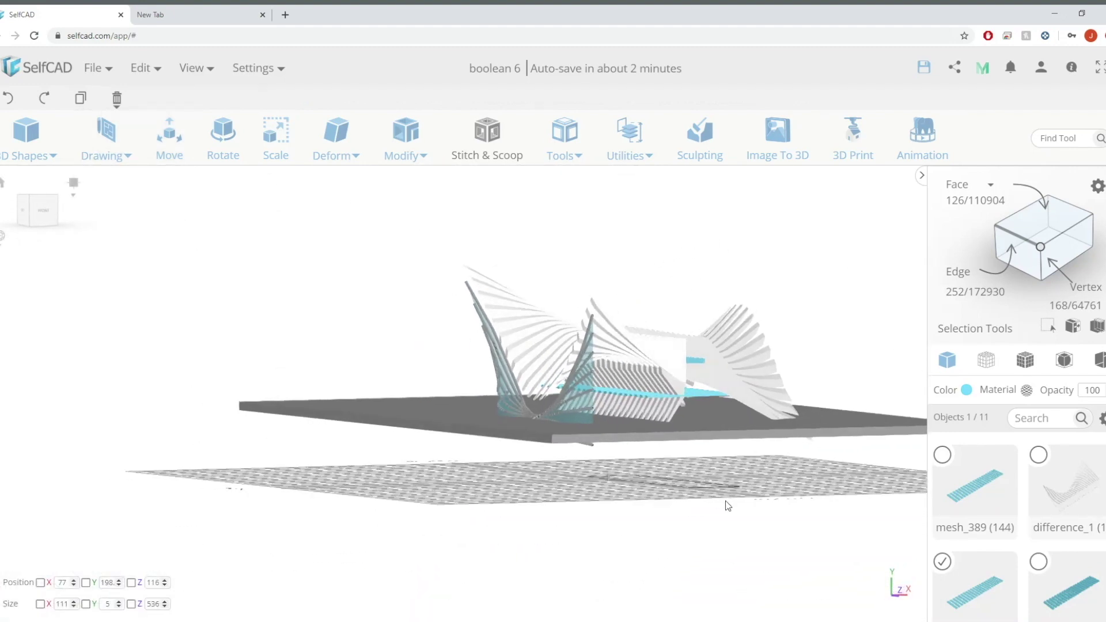
pyautogui.scroll(-2, 1047, 583)
pyautogui.scroll(-1, 1046, 582)
pyautogui.scroll(1, 1043, 448)
pyautogui.click(1040, 486)
pyautogui.moveTo(809, 322); pyautogui.dragTo(743, 303)
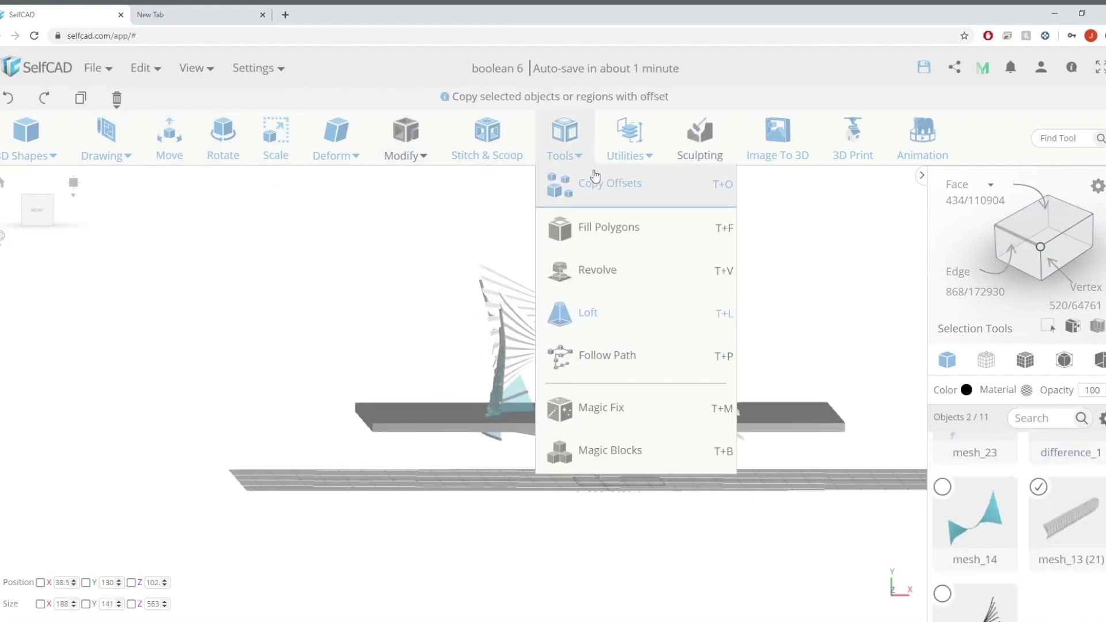
pyautogui.moveTo(628, 149)
pyautogui.click(654, 363)
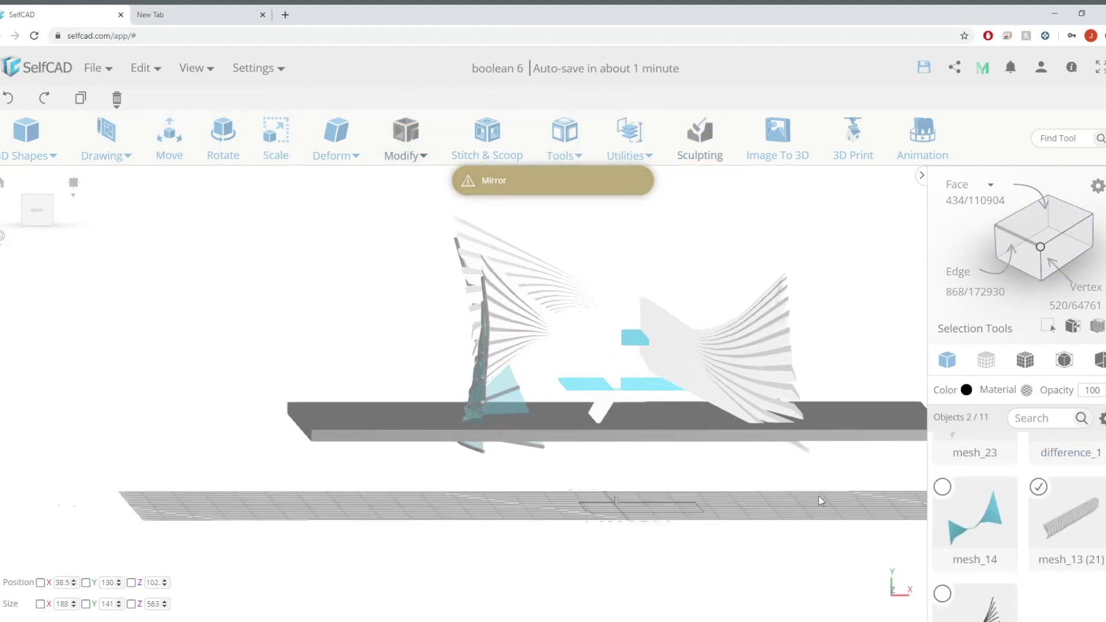
# Mirror the slanted support row to the right with a copy, around an edge, and save the change.
pyautogui.moveTo(628, 149)
pyautogui.click(655, 364)
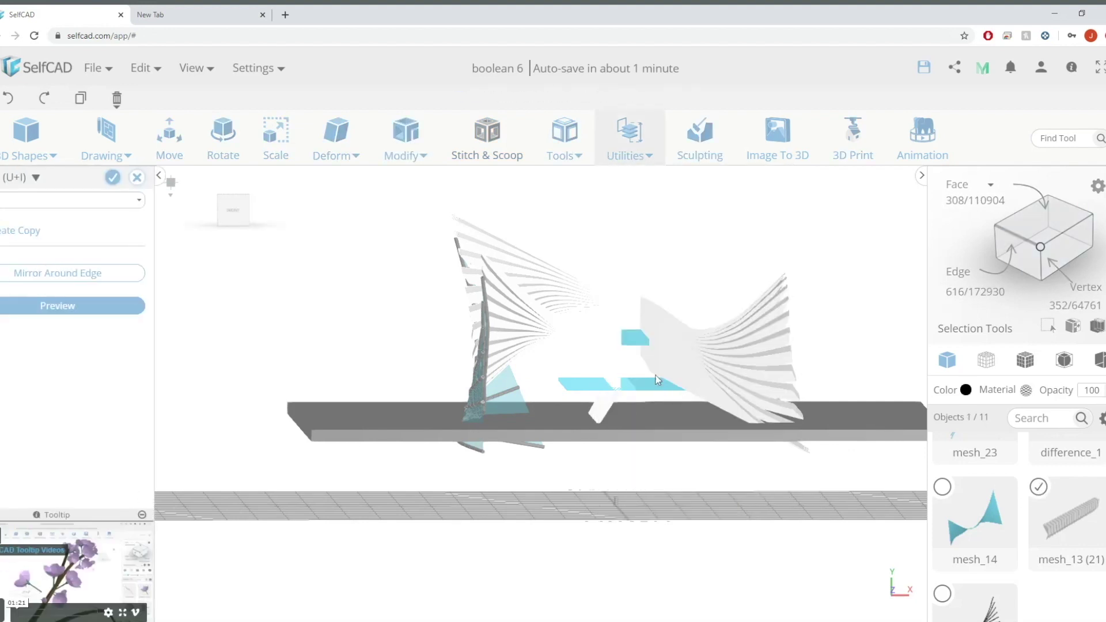
pyautogui.click(96, 278)
pyautogui.scroll(5, 580, 373)
pyautogui.moveTo(755, 515)
pyautogui.mouseDown()
pyautogui.moveTo(702, 522)
pyautogui.moveTo(712, 519)
pyautogui.mouseUp()
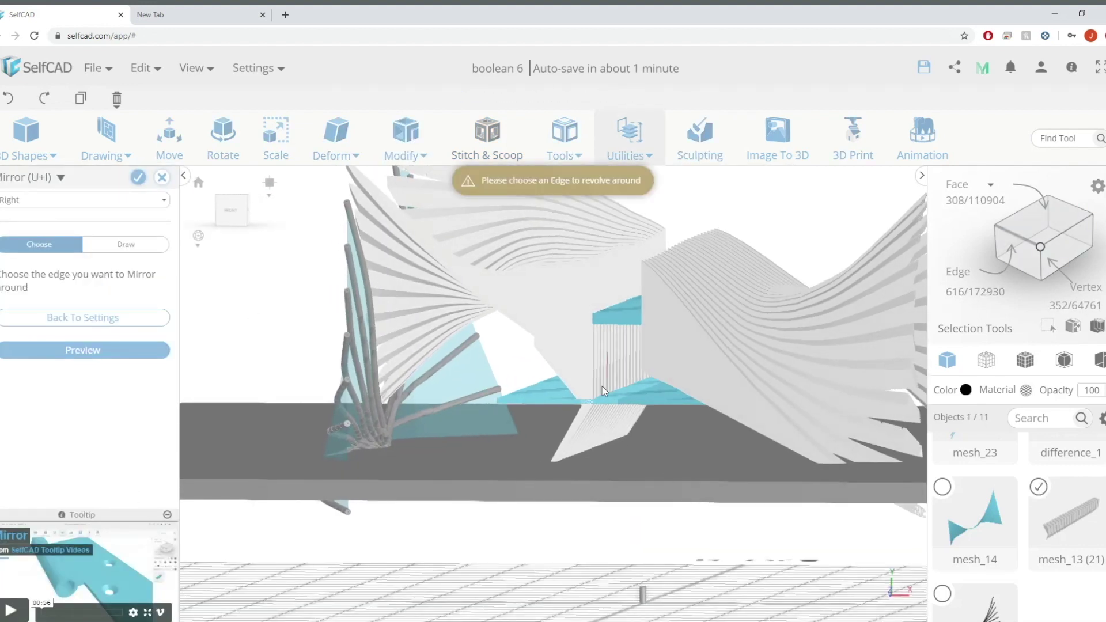
pyautogui.click(623, 406)
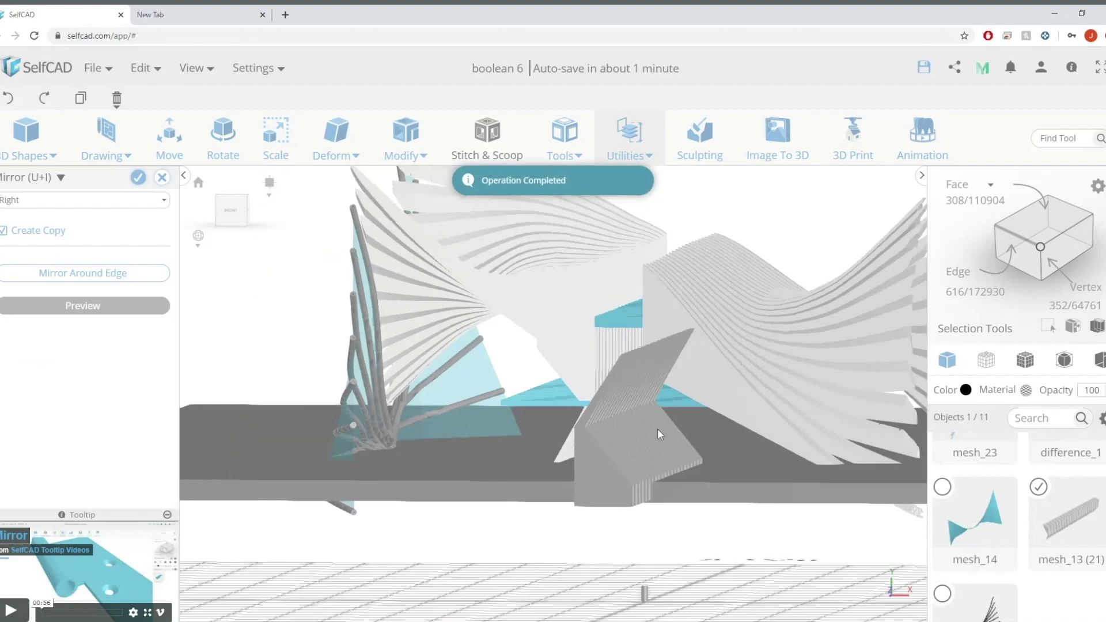
pyautogui.click(68, 203)
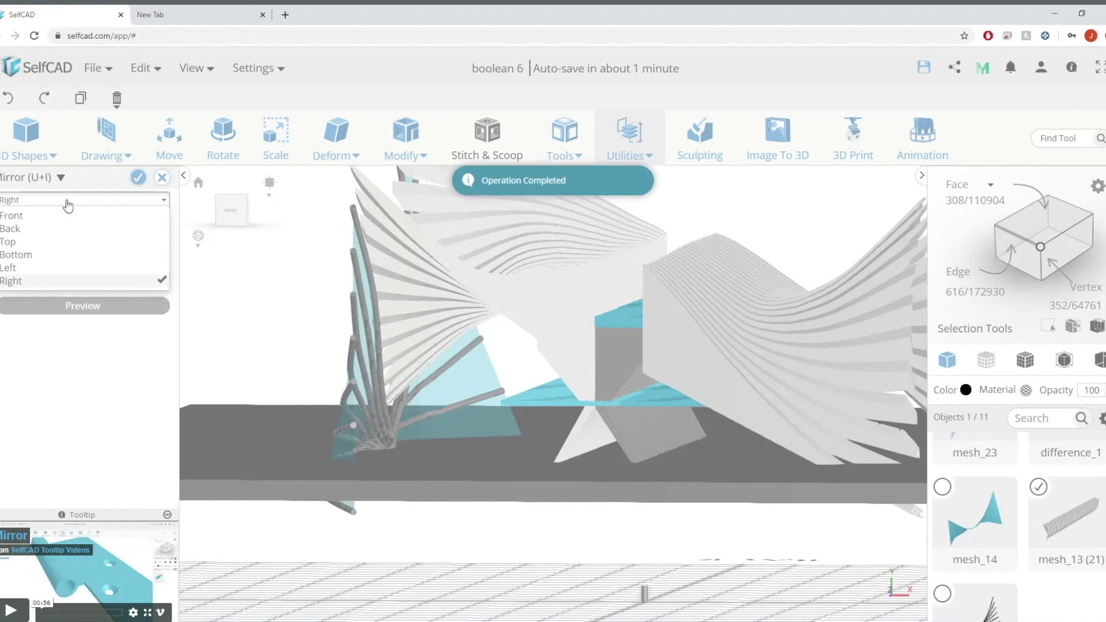
pyautogui.click(60, 363)
pyautogui.click(173, 145)
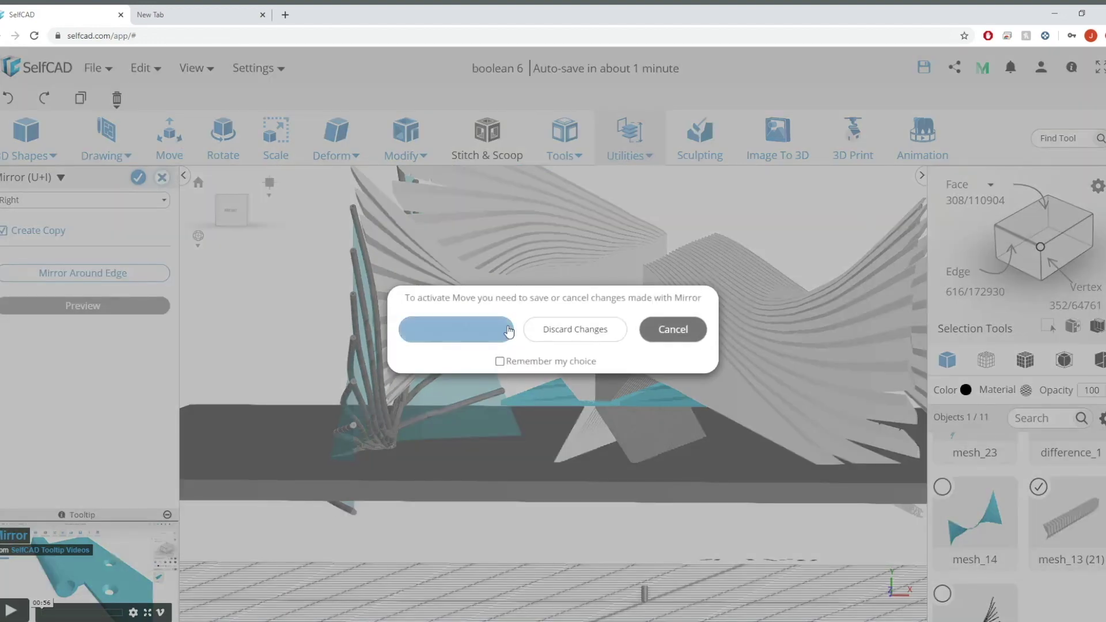
pyautogui.click(504, 330)
# Move the mirrored support row along X to position 70.5.
pyautogui.click(235, 210)
pyautogui.scroll(2, 635, 483)
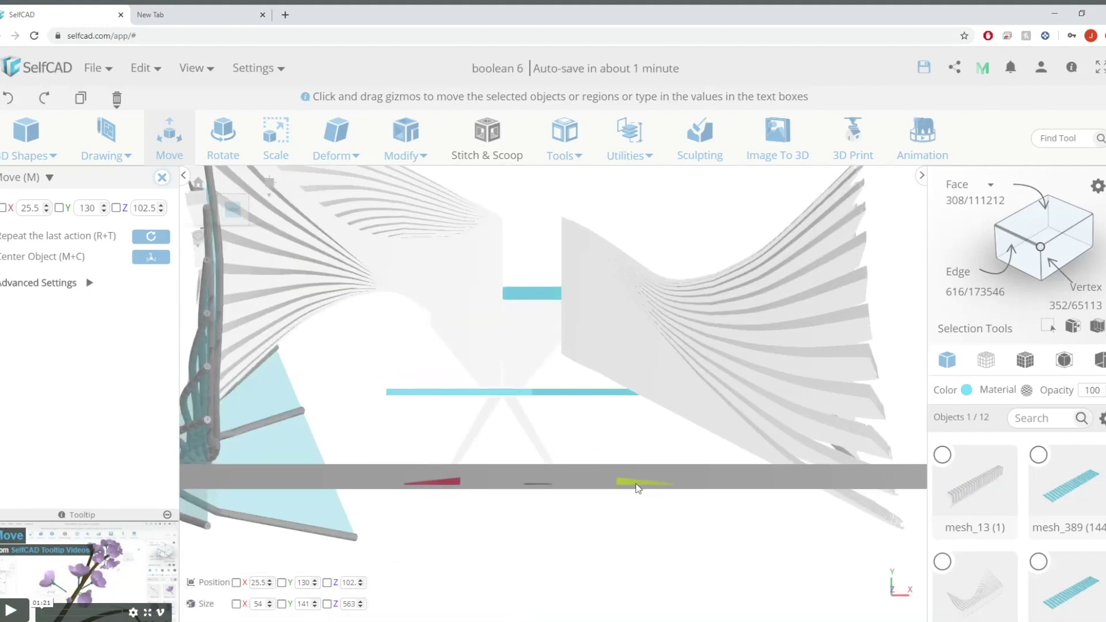
pyautogui.moveTo(693, 489); pyautogui.dragTo(693, 551, button='right')
pyautogui.scroll(-5, 646, 346)
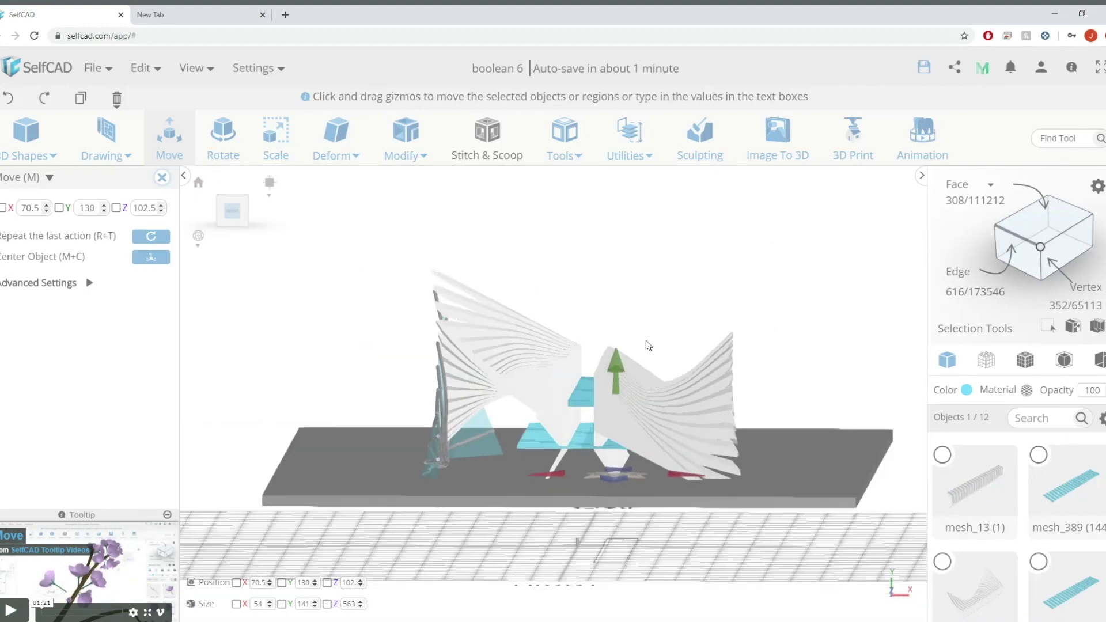
# Add the curved translucent panel mesh_14 to the current selection.
pyautogui.moveTo(737, 294); pyautogui.dragTo(581, 312, button='right')
pyautogui.scroll(-3, 1040, 539)
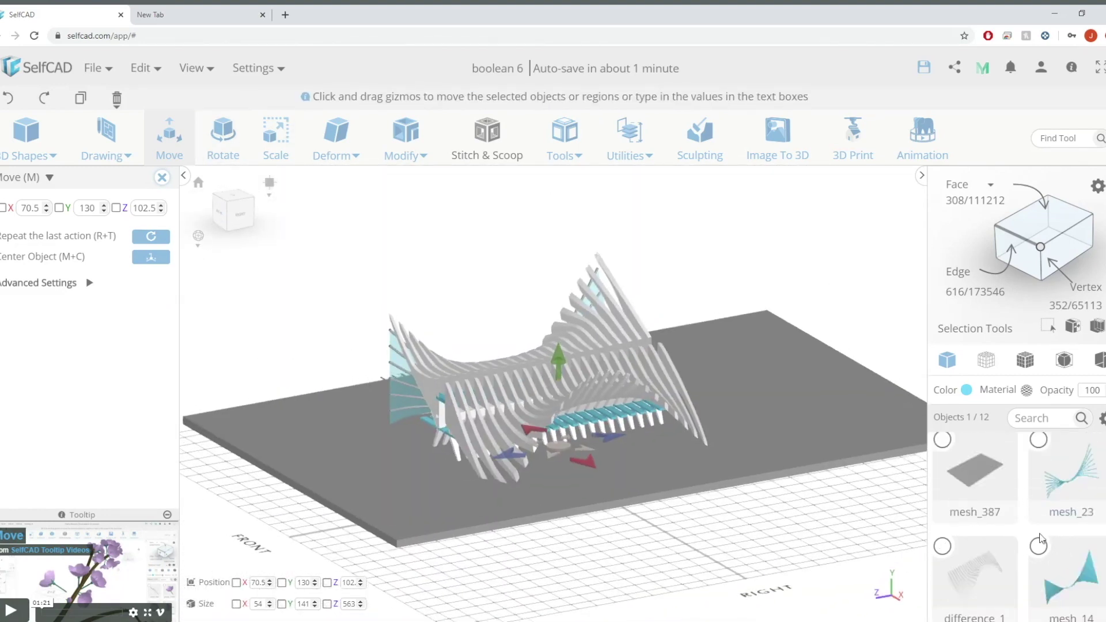
pyautogui.moveTo(648, 256); pyautogui.dragTo(1093, 481, button='right')
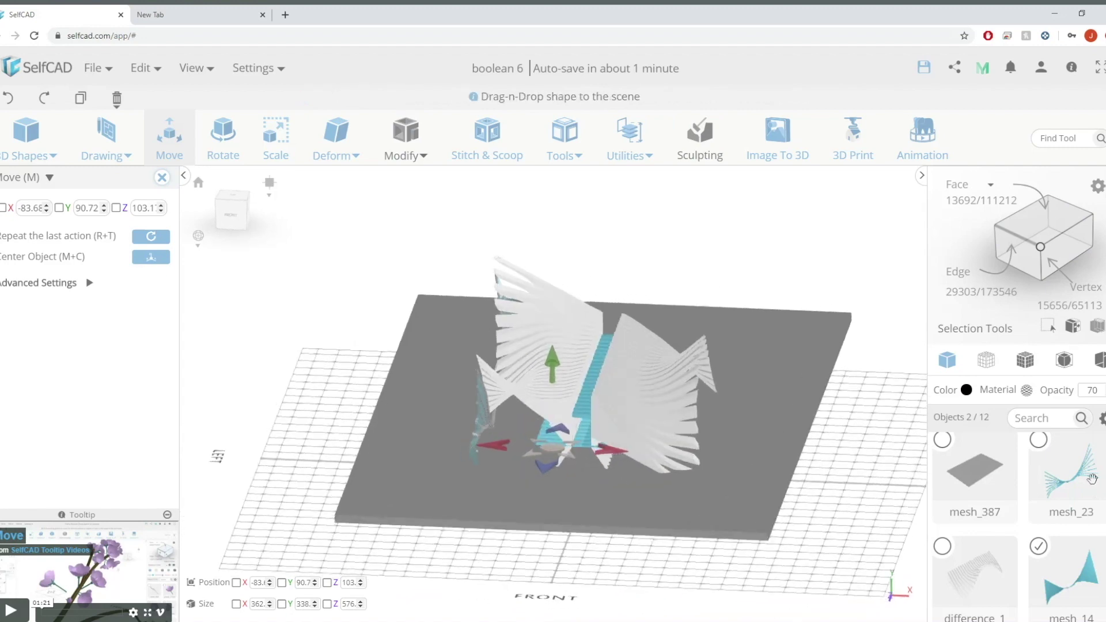
pyautogui.scroll(-3, 744, 403)
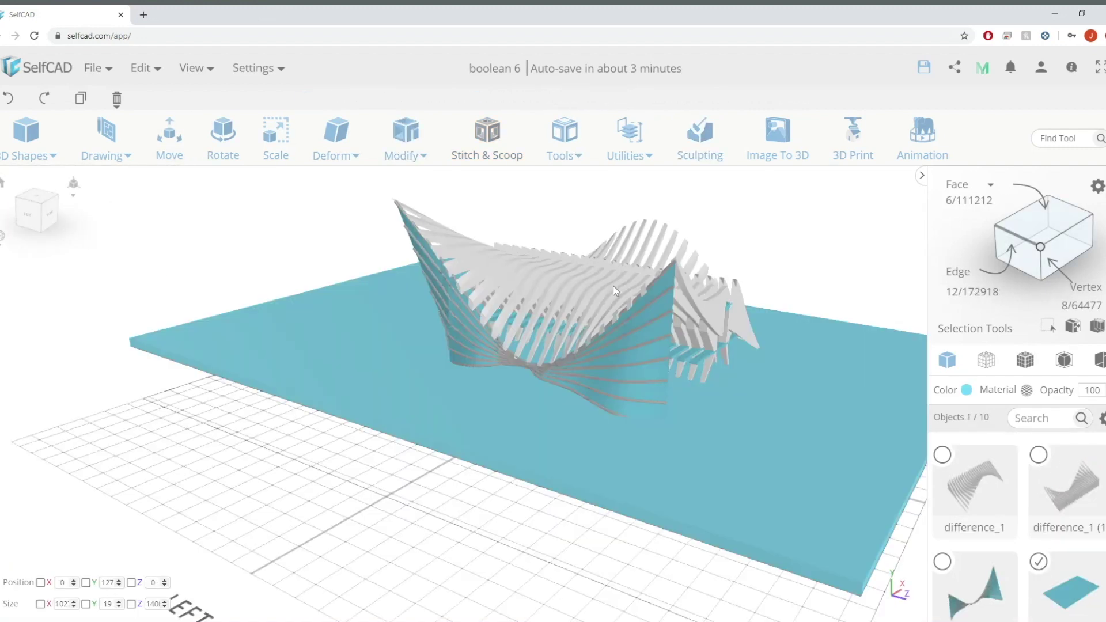
# Try raising the ground slab mesh_387 to Y 158, and bring it back down to Y 127.
pyautogui.moveTo(548, 288); pyautogui.dragTo(557, 274)
pyautogui.moveTo(792, 221); pyautogui.dragTo(553, 263, button='right')
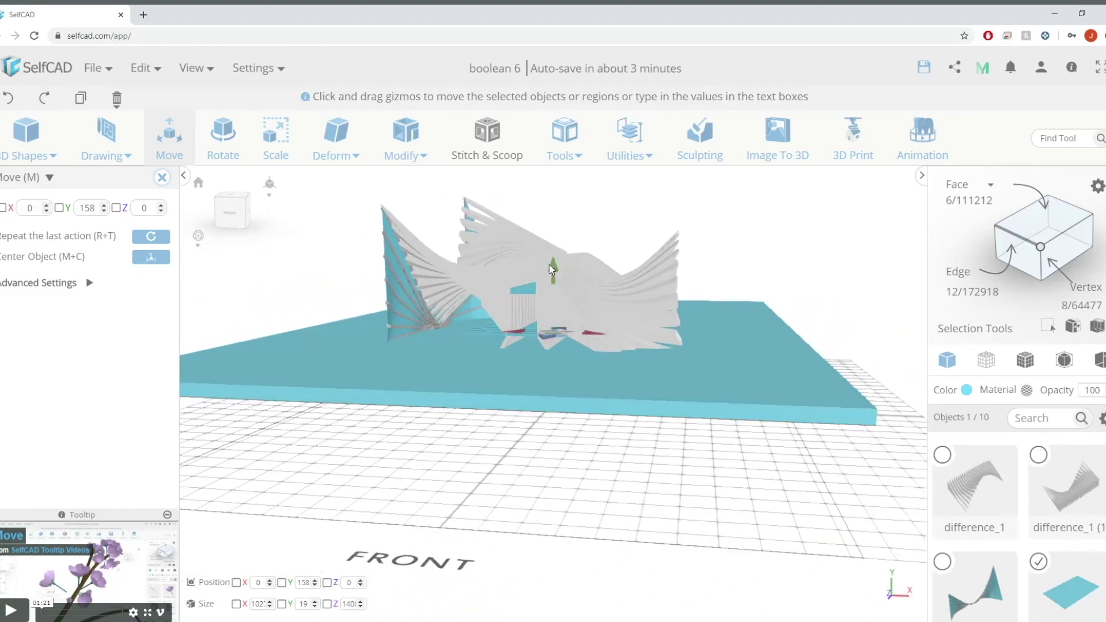
pyautogui.moveTo(551, 270); pyautogui.dragTo(554, 283)
pyautogui.moveTo(554, 221); pyautogui.dragTo(758, 444, button='right')
pyautogui.scroll(-2, 982, 455)
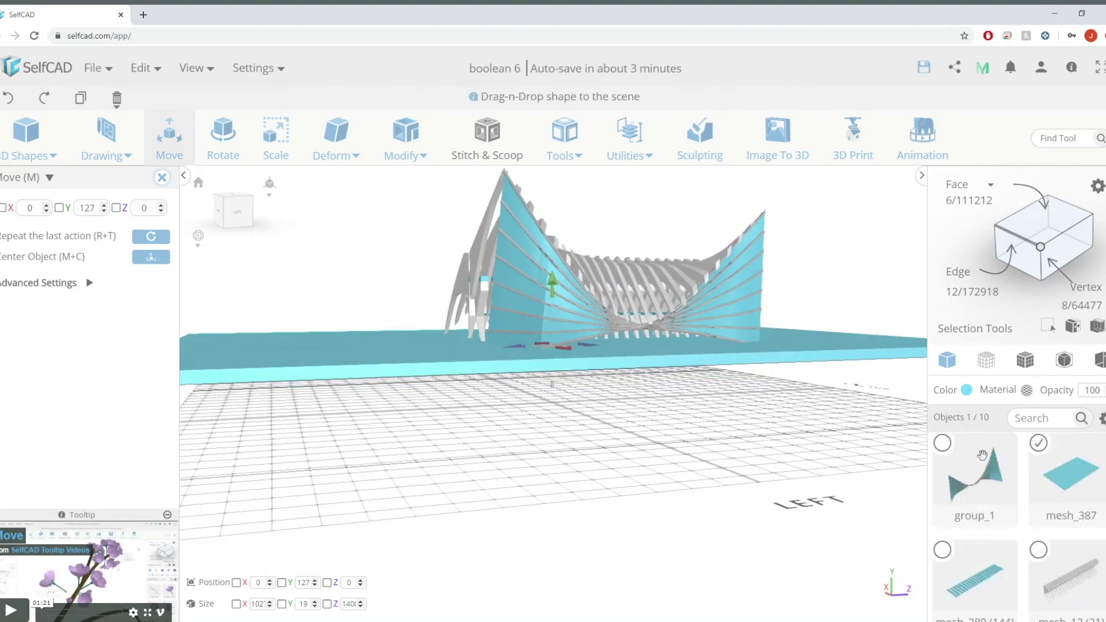
# Ungroup the curved end wall group_1.
pyautogui.click(982, 455)
pyautogui.click(144, 69)
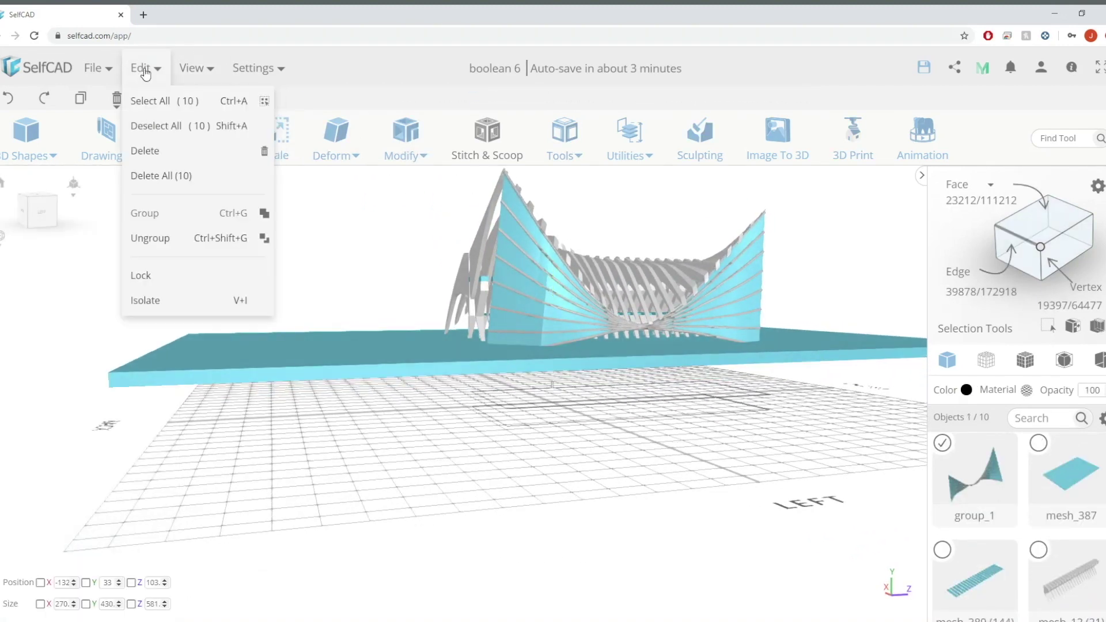
pyautogui.click(151, 238)
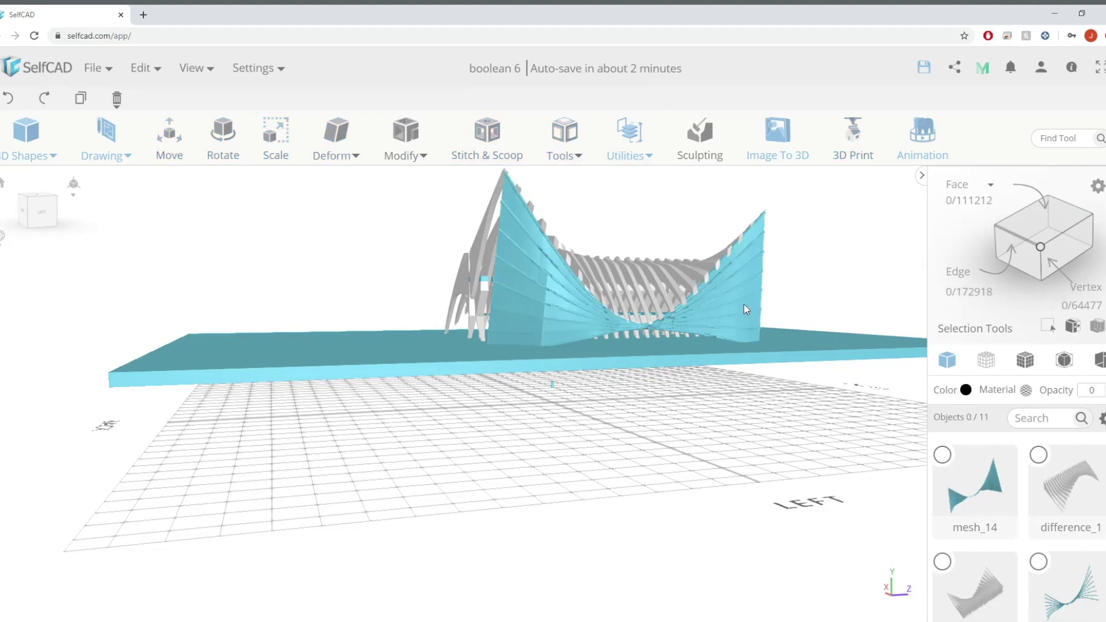
# Select the curved panel mesh_14 and set its opacity to 40.
pyautogui.click(746, 302)
pyautogui.write('40')
pyautogui.moveTo(841, 276); pyautogui.dragTo(624, 265, button='right')
pyautogui.moveTo(623, 262); pyautogui.dragTo(802, 408)
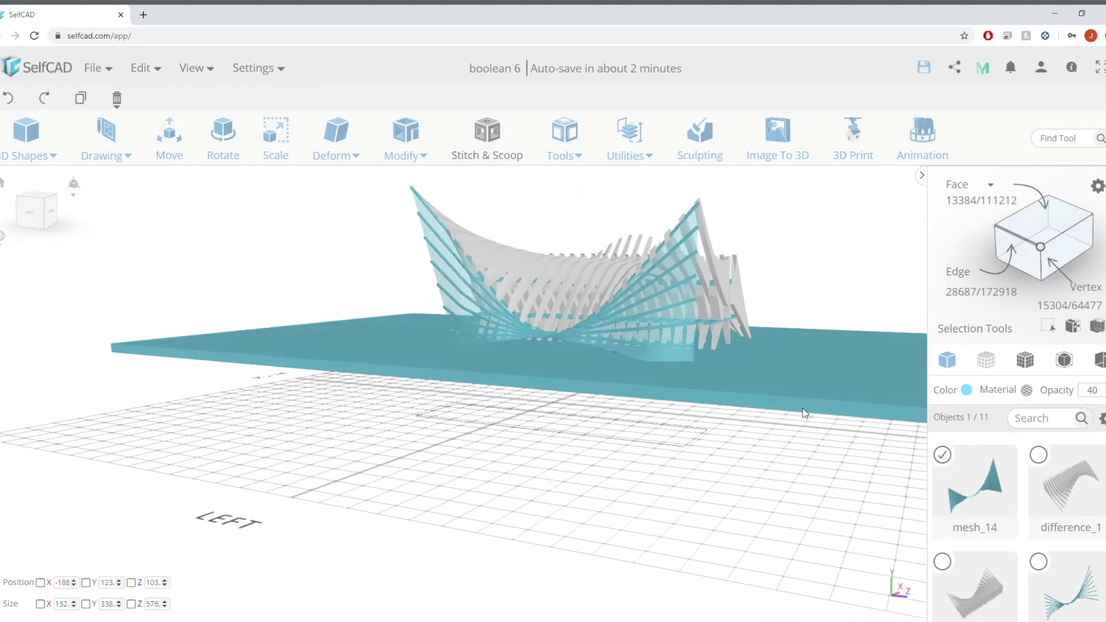
# Hide the curved rod frame mesh_23 and show the model as wireframe.
pyautogui.scroll(5, 800, 340)
pyautogui.moveTo(765, 310); pyautogui.dragTo(415, 323)
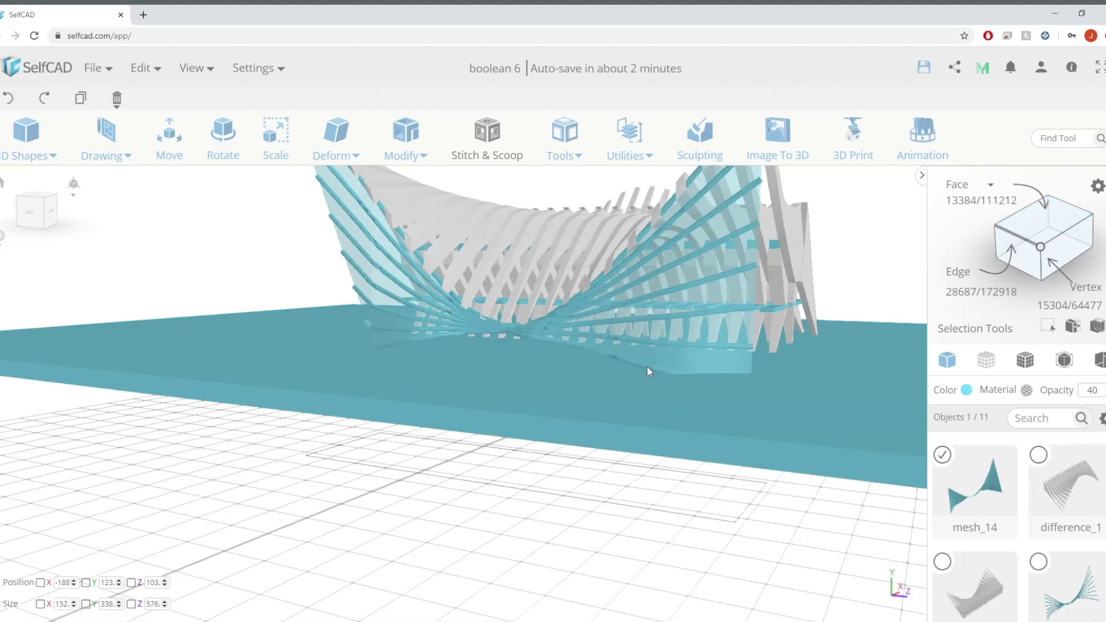
pyautogui.scroll(5, 647, 367)
pyautogui.scroll(-3, 662, 372)
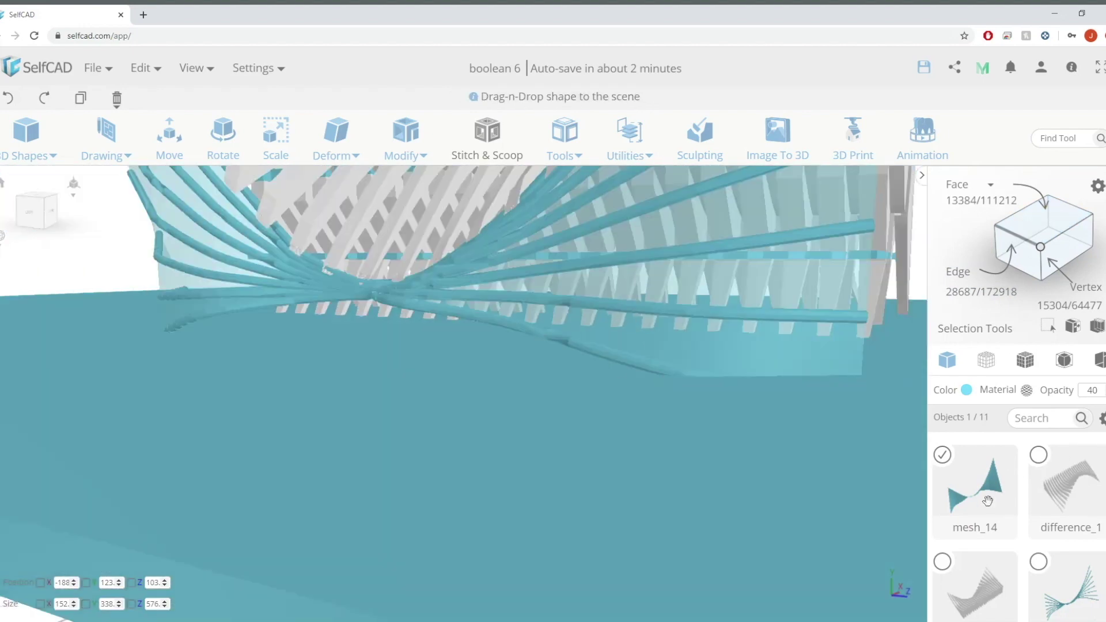
pyautogui.click(1038, 562)
pyautogui.click(1098, 466)
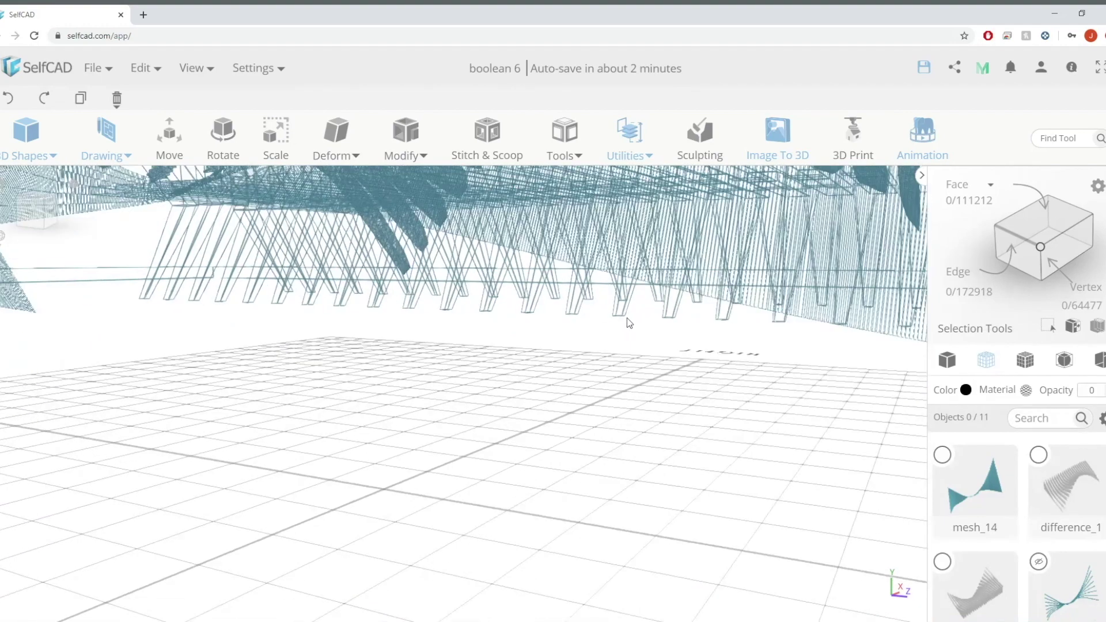
# Select the lower edge of the curved panel mesh_14 using edge selection with loop selection enabled.
pyautogui.moveTo(629, 322); pyautogui.dragTo(288, 217)
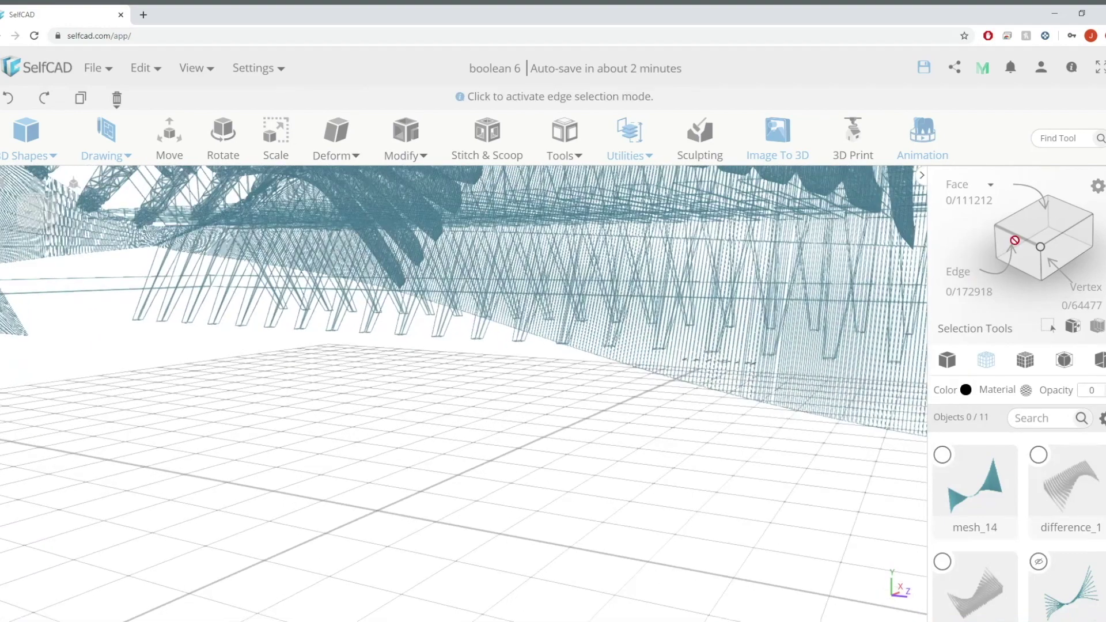
pyautogui.click(942, 456)
pyautogui.scroll(5, 612, 420)
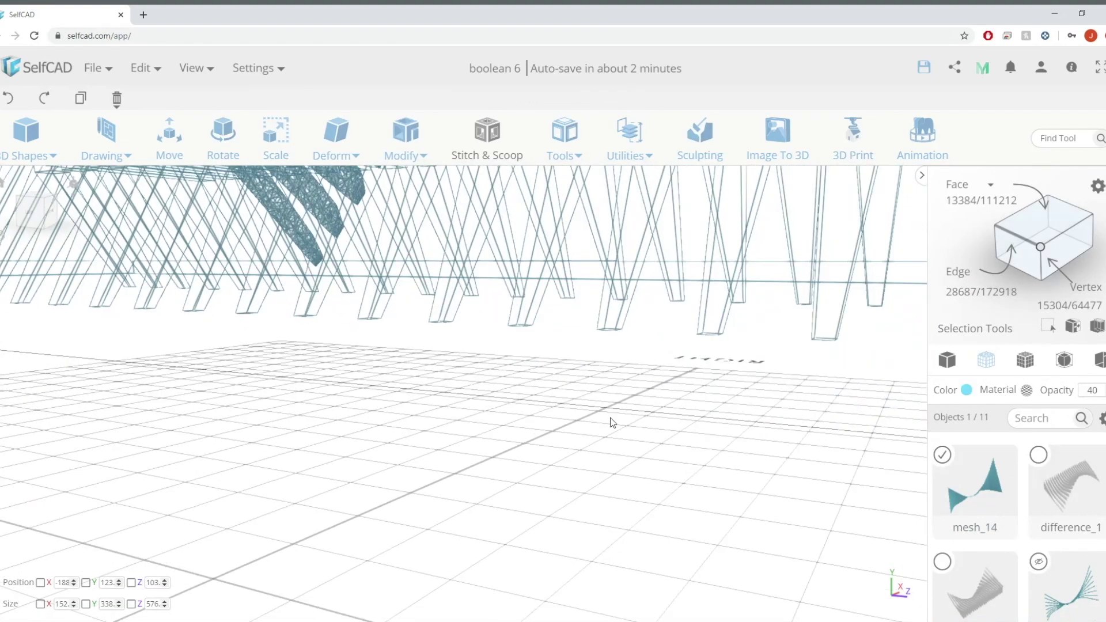
pyautogui.click(522, 570)
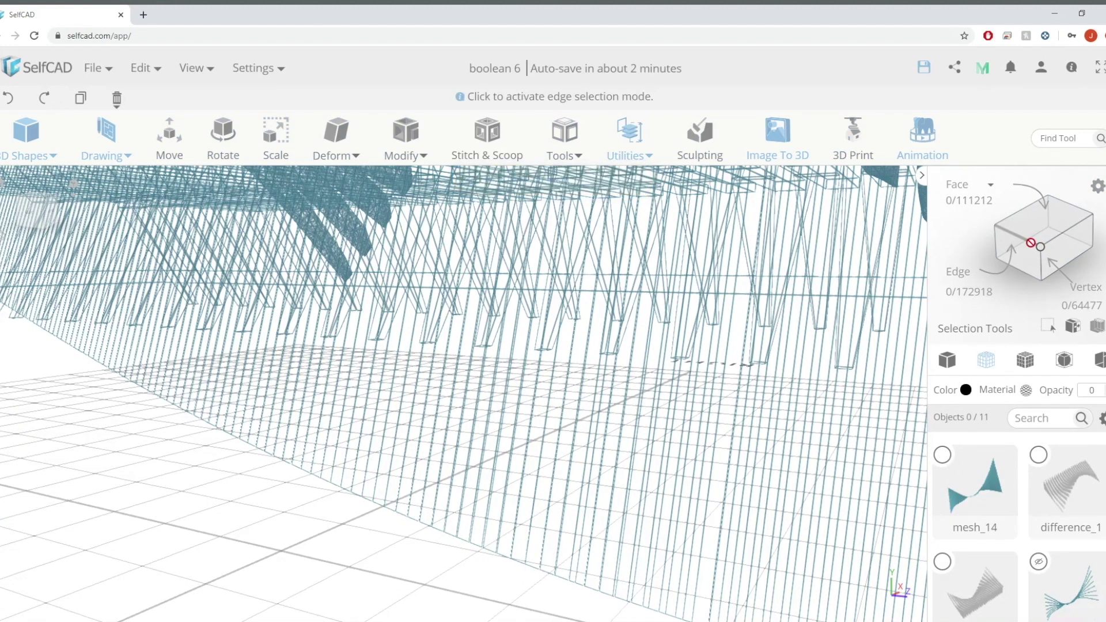
pyautogui.click(942, 473)
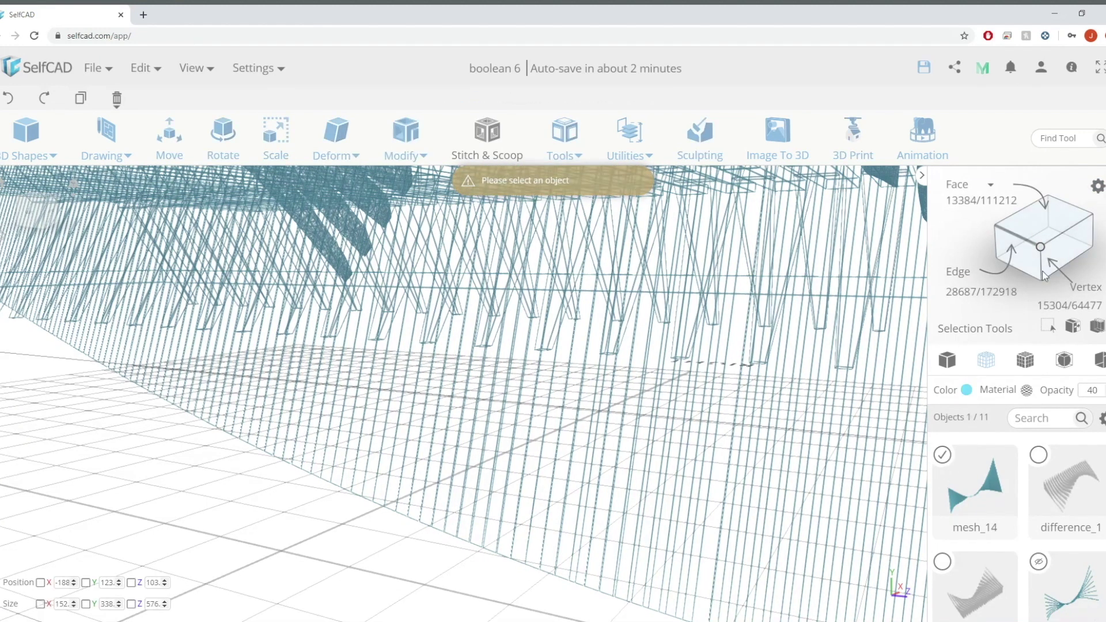
pyautogui.click(1097, 187)
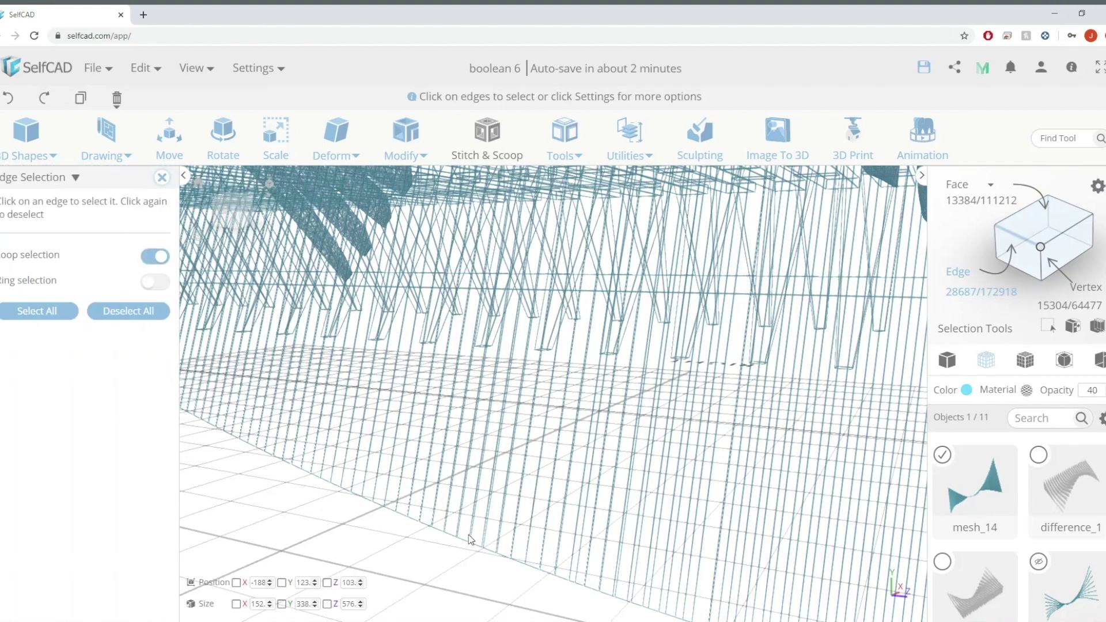
pyautogui.scroll(2, 579, 592)
pyautogui.scroll(-1, 579, 583)
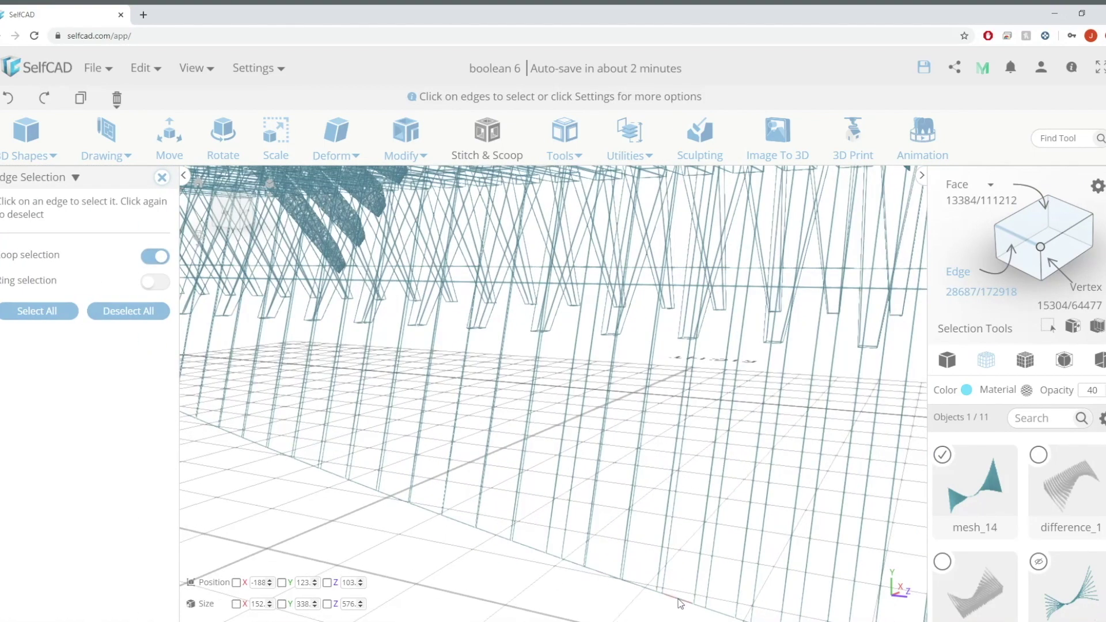
pyautogui.scroll(-2, 664, 570)
pyautogui.scroll(1, 647, 594)
pyautogui.click(627, 583)
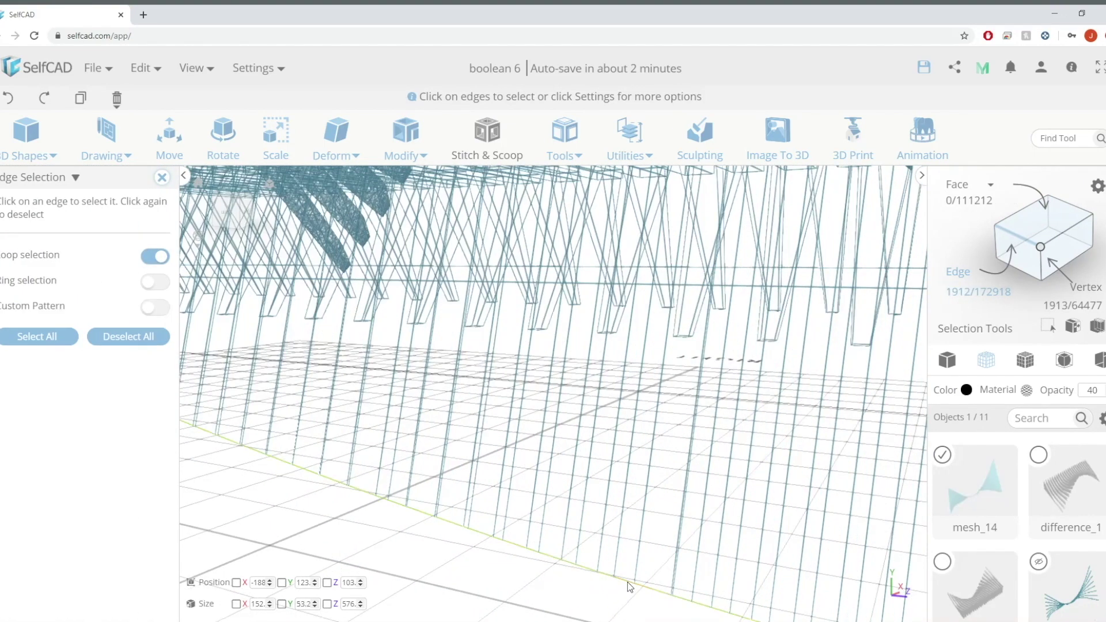
# Return to the solid display and scale the selected lower edge loop of the panel to 10.2 in Y.
pyautogui.scroll(-4, 599, 479)
pyautogui.moveTo(1103, 419)
pyautogui.click(956, 360)
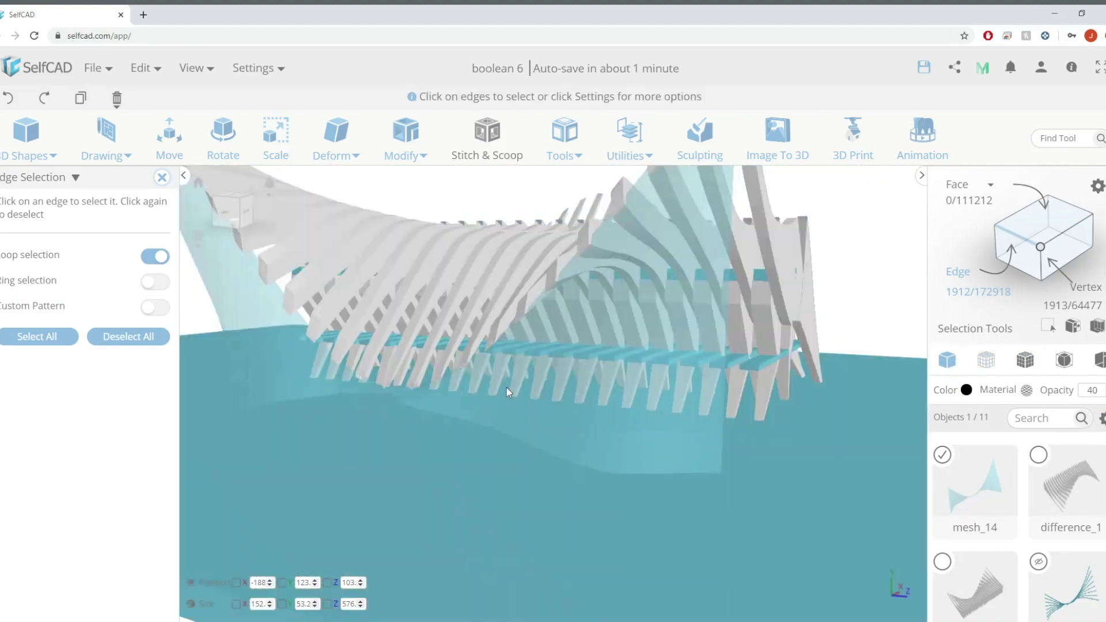
pyautogui.click(273, 136)
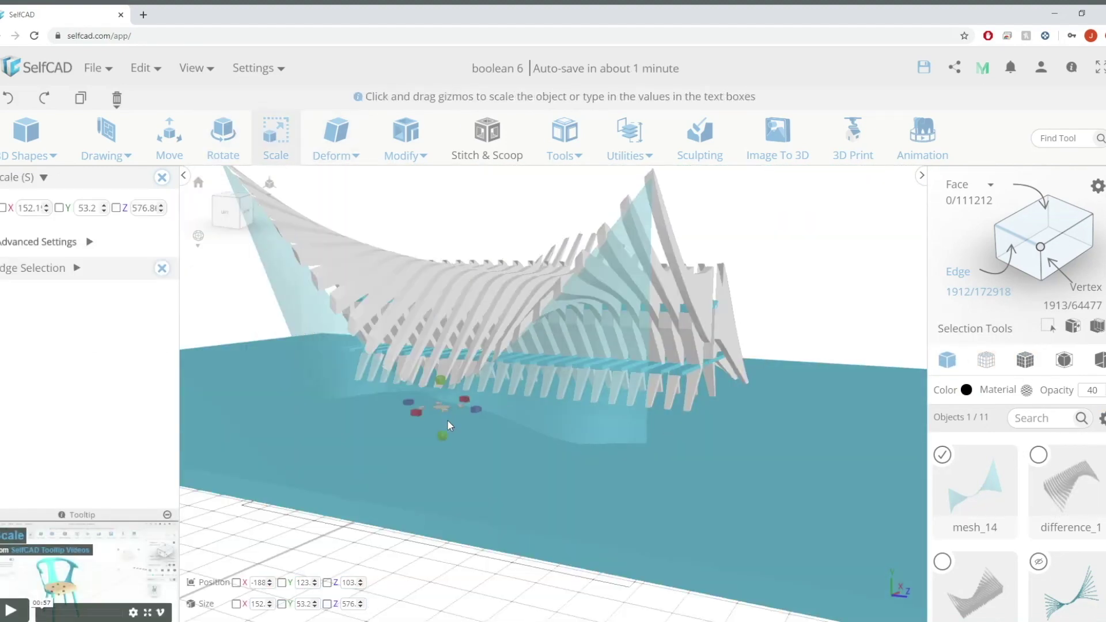
pyautogui.moveTo(443, 424); pyautogui.dragTo(442, 424)
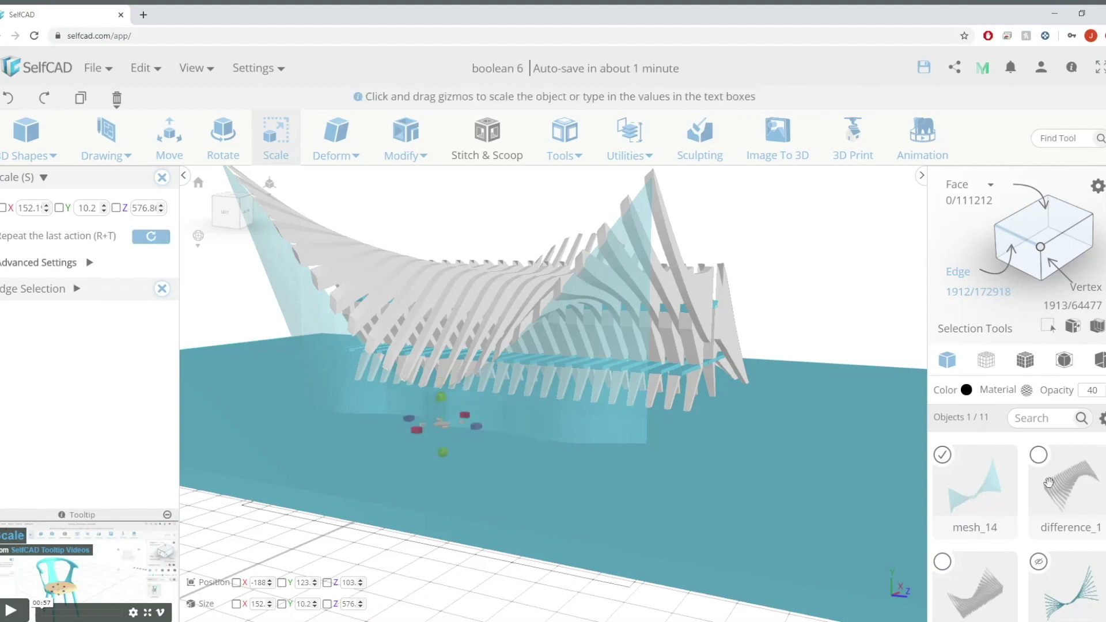
# Show the curved rod frame mesh_23 again and check the whole structure from the front.
pyautogui.click(1039, 562)
pyautogui.scroll(-2, 682, 291)
pyautogui.moveTo(682, 292)
pyautogui.mouseDown(button='right')
pyautogui.moveTo(839, 275)
pyautogui.moveTo(546, 262)
pyautogui.moveTo(455, 276)
pyautogui.mouseUp(button='right')
pyautogui.scroll(-2, 773, 281)
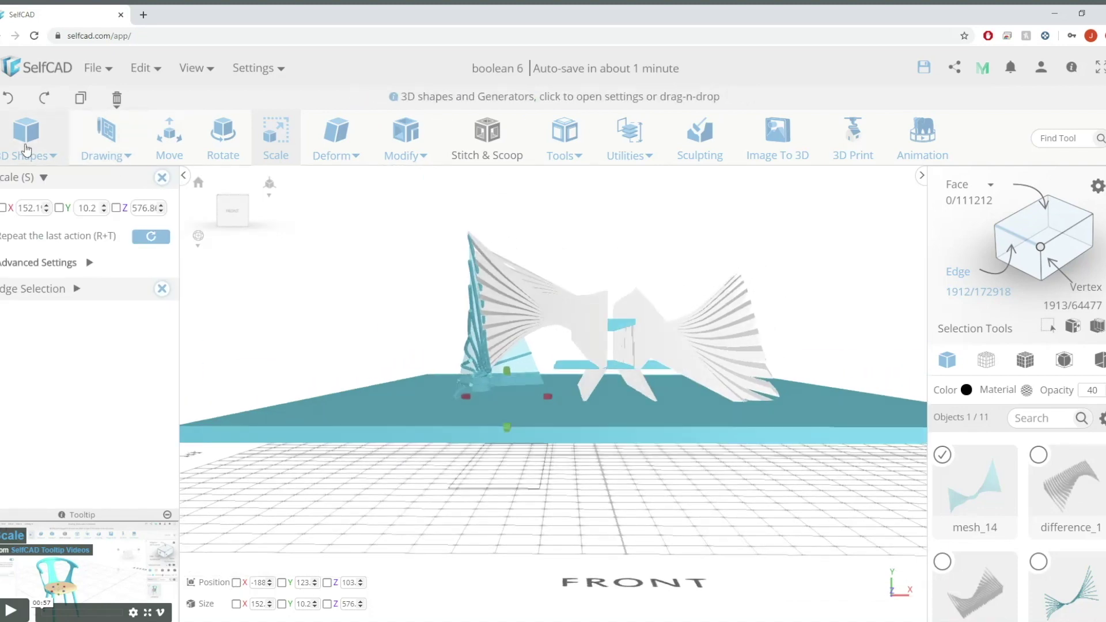
# Create a cube 111 wide, 10 high and 200 deep at Y 200 inside the ribbed structure.
pyautogui.click(628, 232)
pyautogui.moveTo(628, 232); pyautogui.dragTo(626, 281, button='right')
pyautogui.moveTo(25, 149)
pyautogui.click(77, 206)
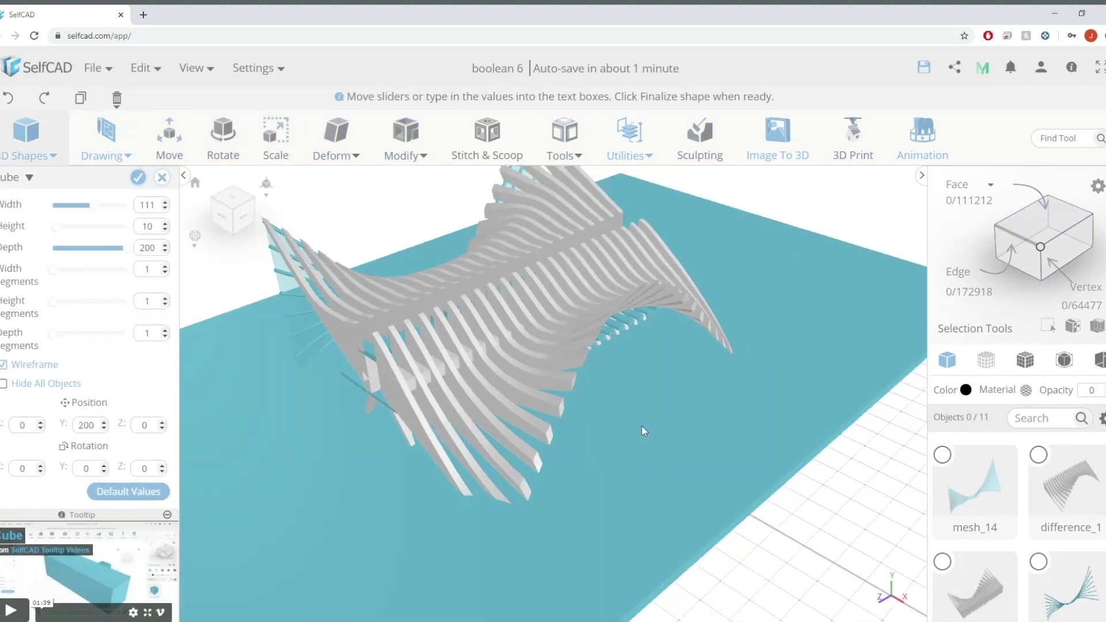
pyautogui.moveTo(642, 429); pyautogui.dragTo(556, 316, button='right')
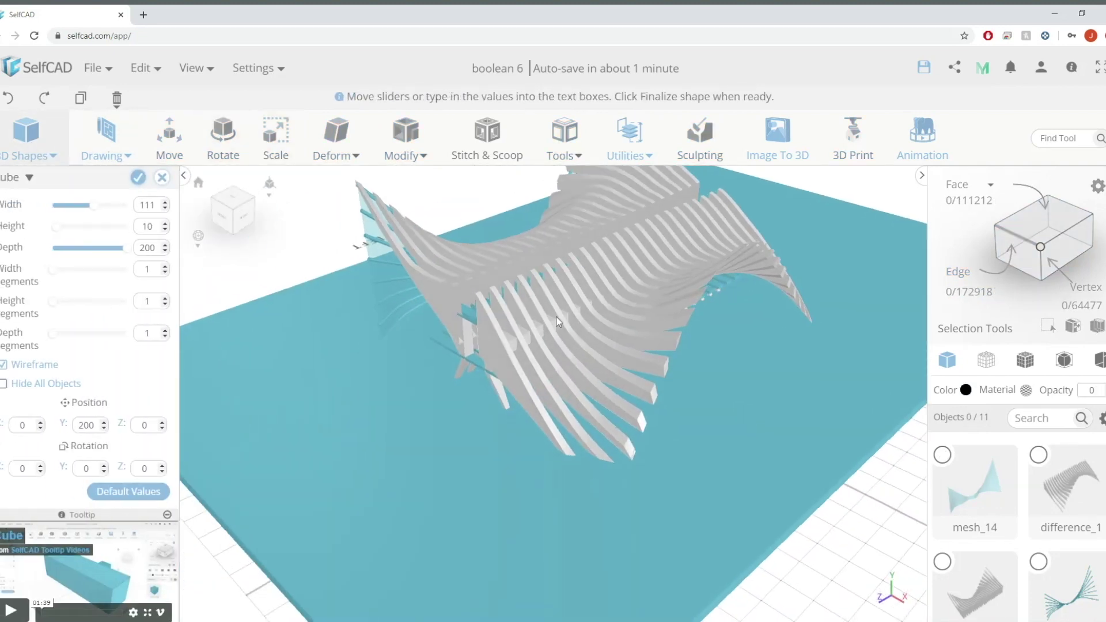
pyautogui.scroll(-3, 597, 360)
pyautogui.moveTo(700, 579); pyautogui.dragTo(804, 507, button='right')
pyautogui.scroll(3, 582, 301)
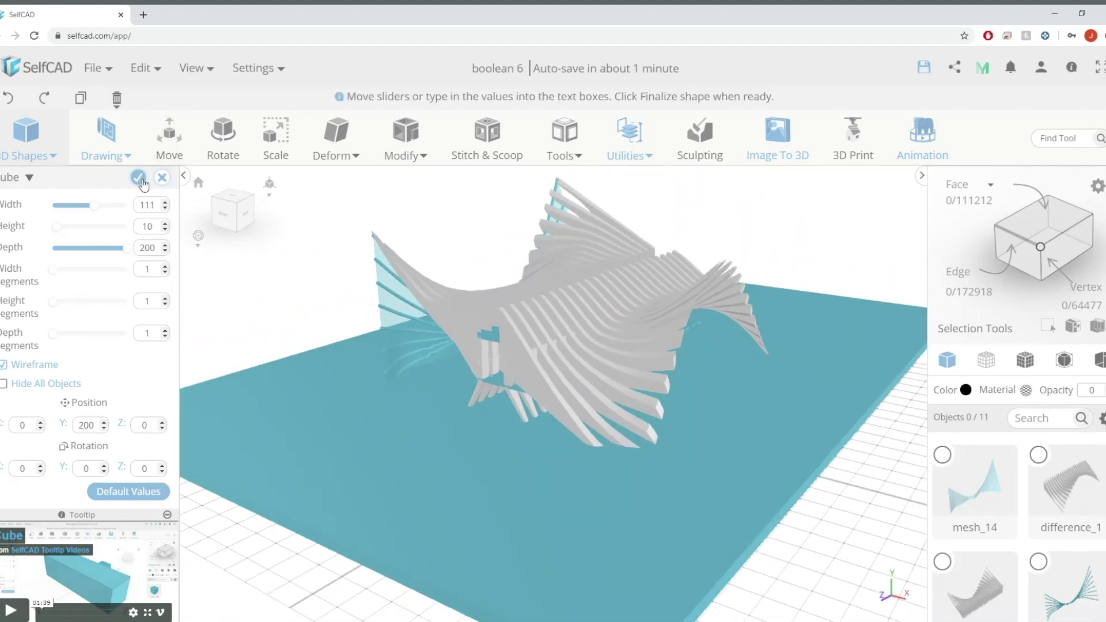
pyautogui.click(139, 179)
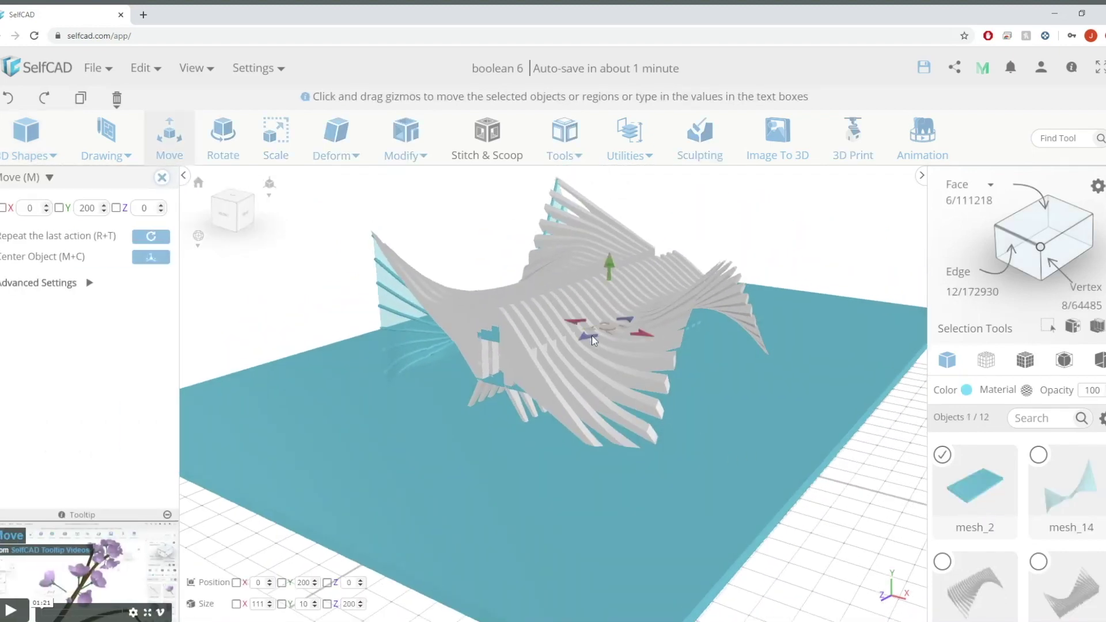
# Stretch the new cube to about 574 in Z and flatten it into a thin floor plate.
pyautogui.press('s')
pyautogui.moveTo(589, 337); pyautogui.dragTo(449, 424)
pyautogui.moveTo(824, 487); pyautogui.dragTo(543, 281, button='right')
pyautogui.scroll(3, 556, 311)
pyautogui.moveTo(595, 355); pyautogui.dragTo(597, 331)
pyautogui.scroll(3, 597, 355)
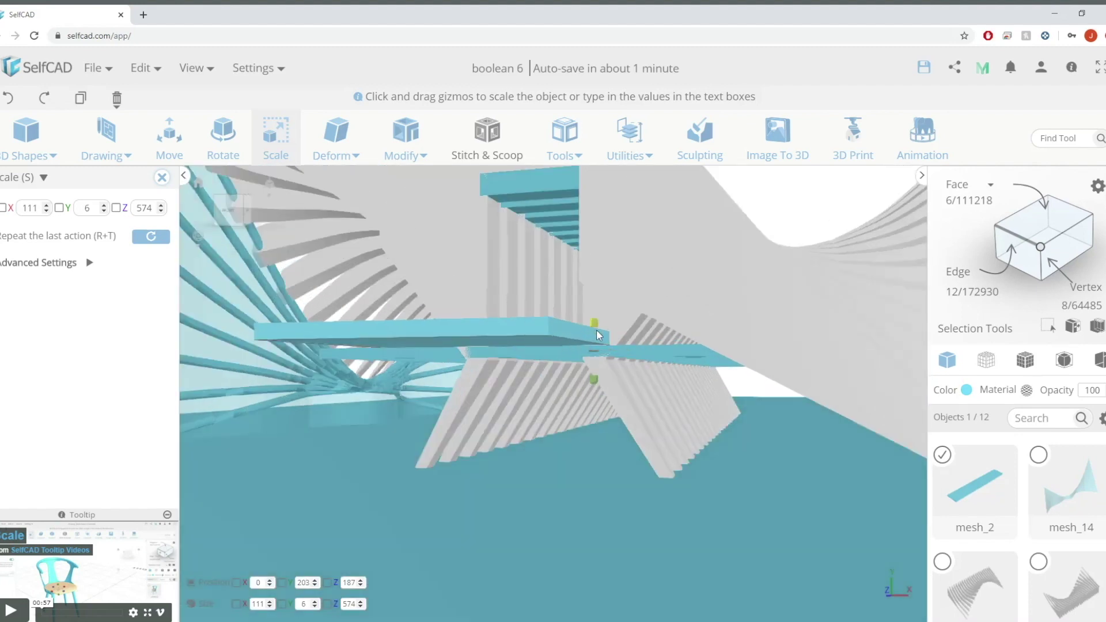
pyautogui.scroll(-5, 638, 364)
pyautogui.moveTo(529, 489); pyautogui.dragTo(470, 530, button='right')
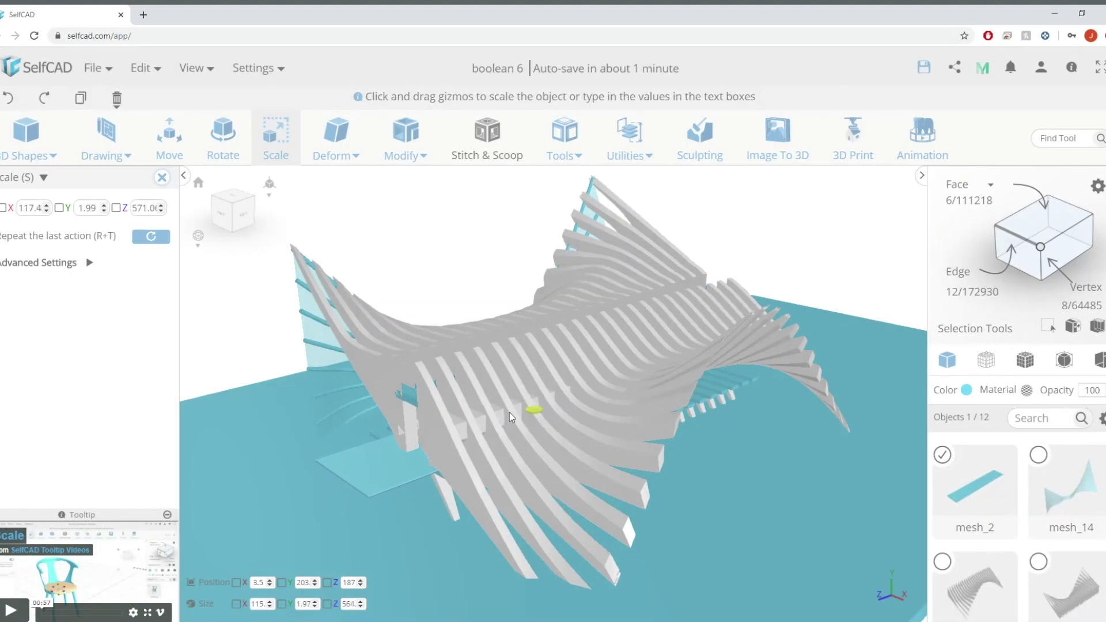
# Scale the floor plate up uniformly to a thickness of about 3.22, then widen it to about 222 in X.
pyautogui.moveTo(337, 463); pyautogui.dragTo(535, 436, button='right')
pyautogui.moveTo(382, 300); pyautogui.dragTo(474, 308, button='right')
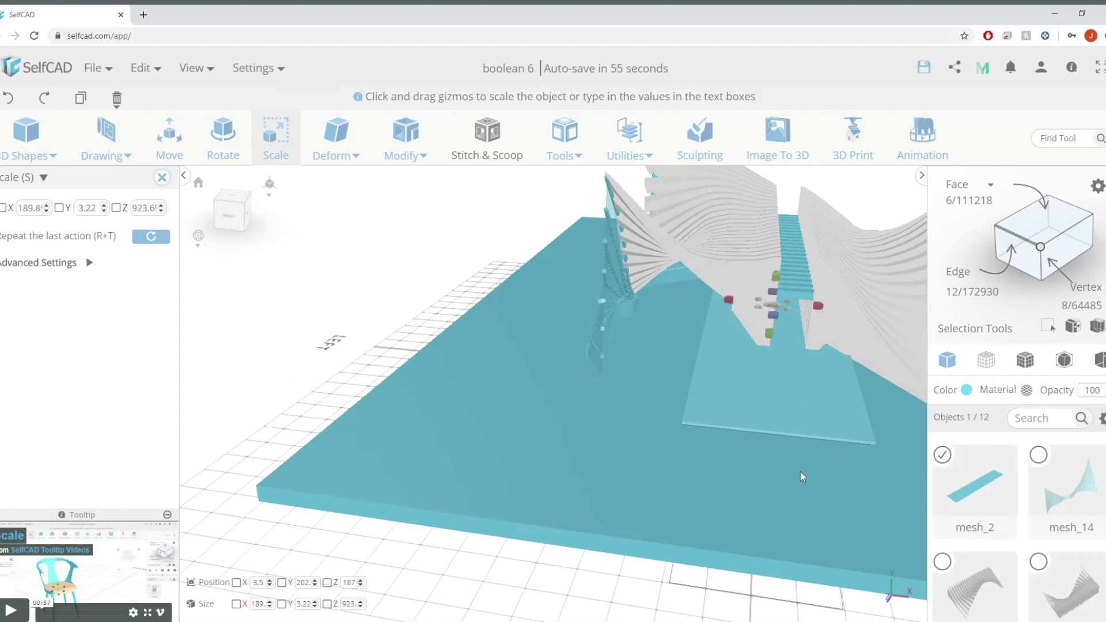
pyautogui.moveTo(801, 472); pyautogui.dragTo(721, 434, button='right')
pyautogui.moveTo(781, 509); pyautogui.dragTo(778, 433, button='right')
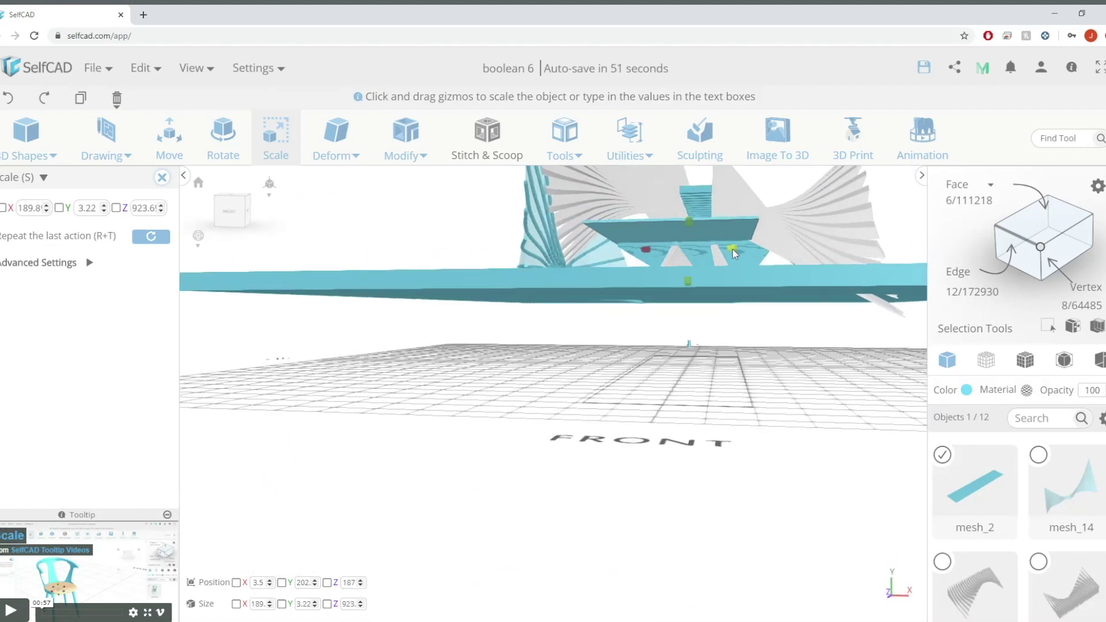
pyautogui.moveTo(887, 378); pyautogui.dragTo(358, 254)
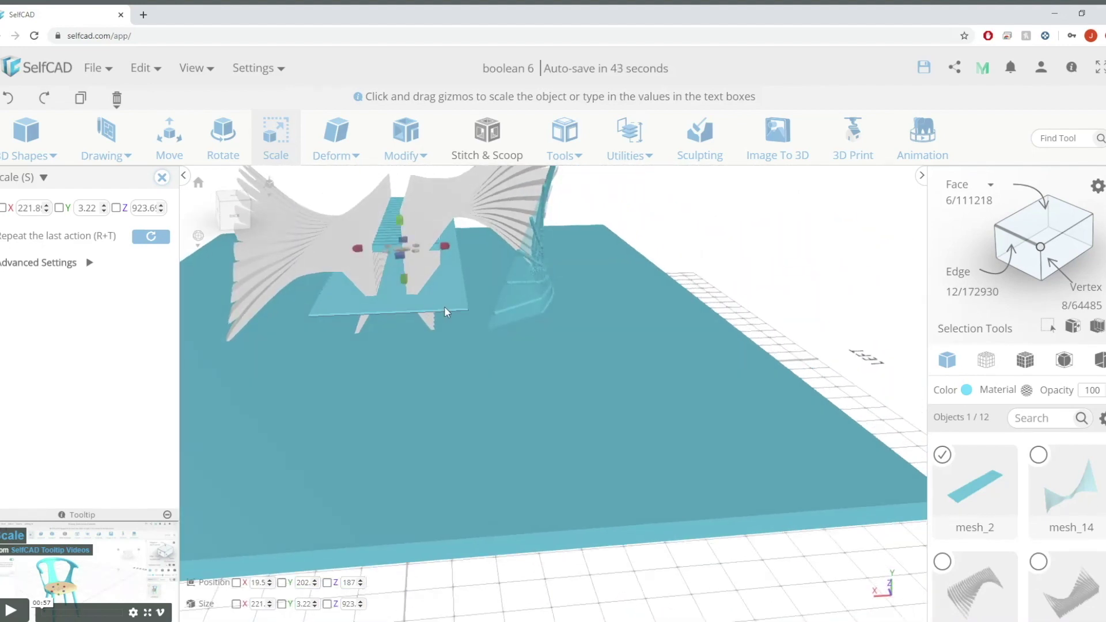
# Shorten the floor plate to about 560 in Z so it fits the length of the ribbed structure.
pyautogui.scroll(-1, 444, 309)
pyautogui.moveTo(728, 267); pyautogui.dragTo(576, 403)
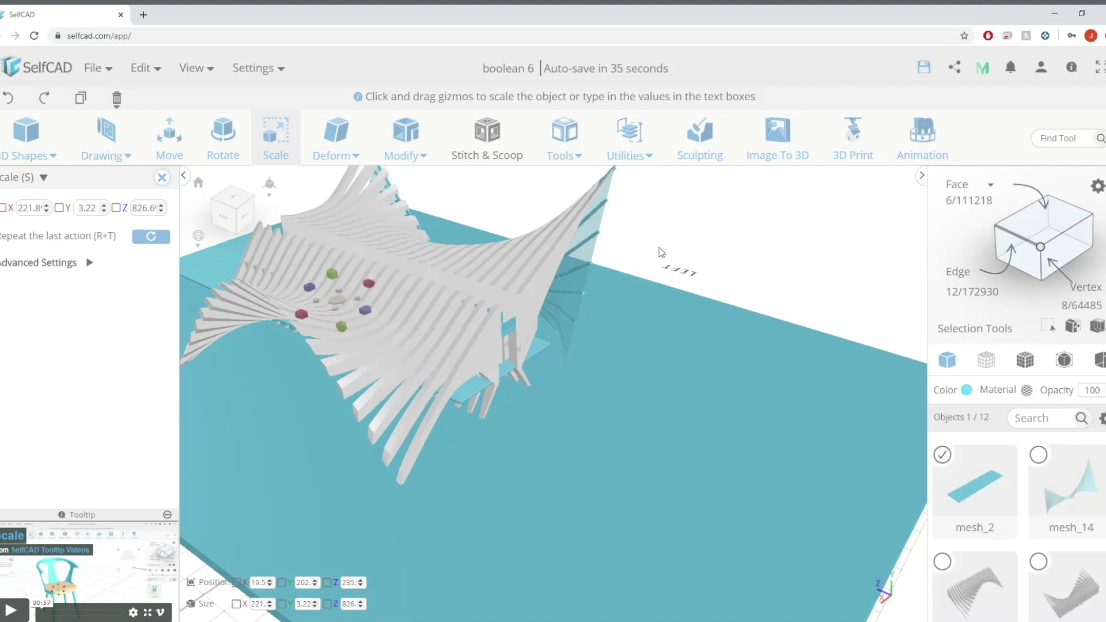
pyautogui.moveTo(660, 252); pyautogui.dragTo(385, 268)
pyautogui.moveTo(518, 380); pyautogui.dragTo(617, 327)
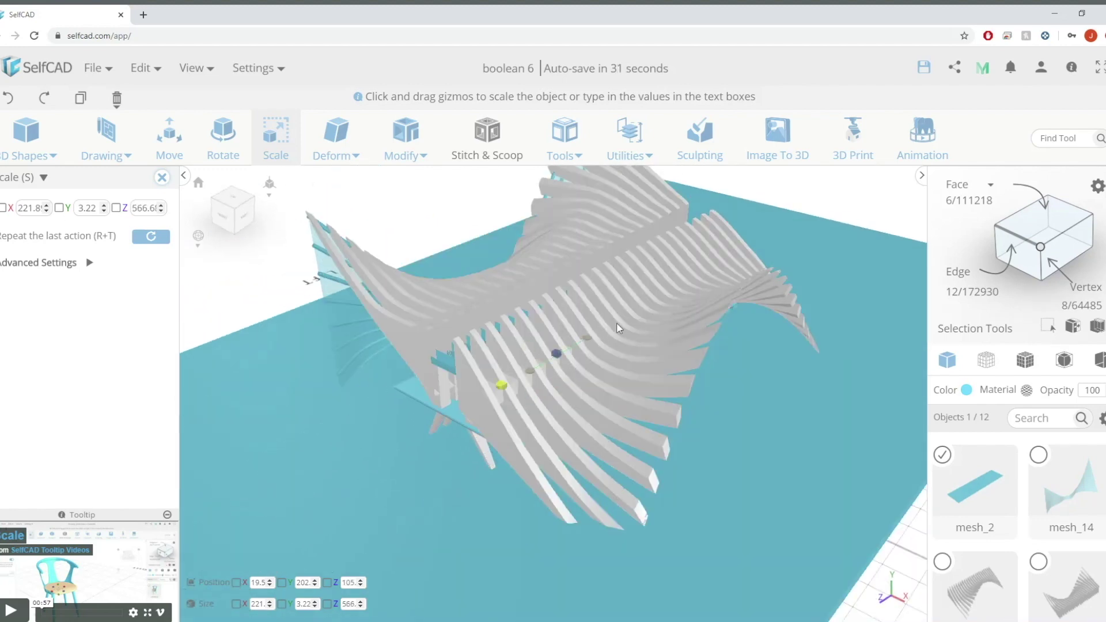
pyautogui.scroll(-5, 618, 323)
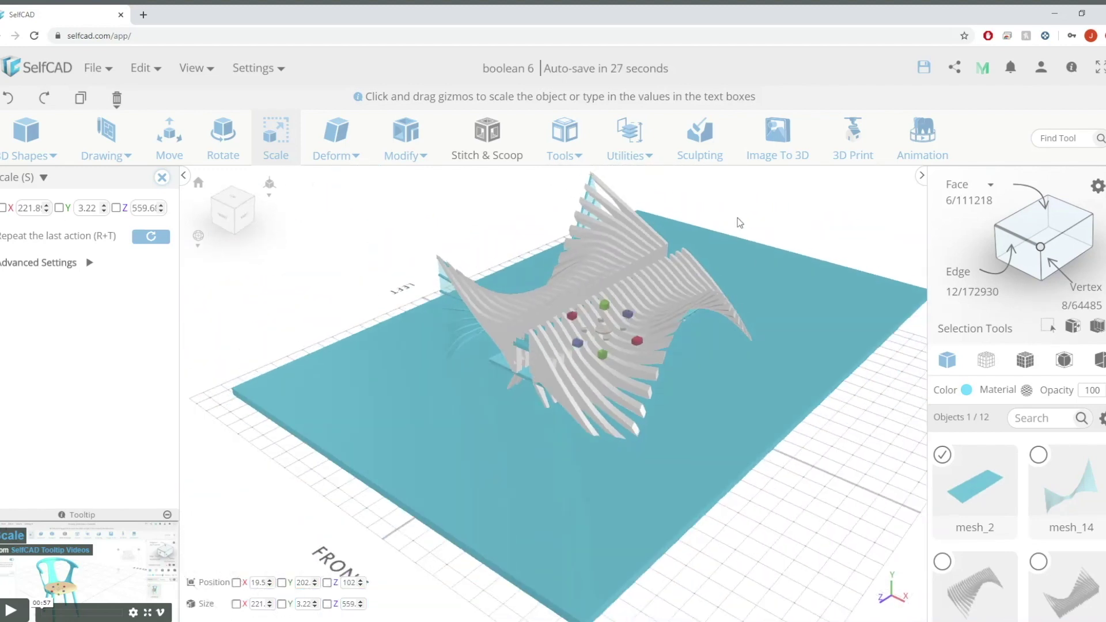
# Duplicate the floor plate and raise the copy to about Y 336 above the central gap.
pyautogui.moveTo(738, 222); pyautogui.dragTo(613, 494)
pyautogui.scroll(3, 617, 308)
pyautogui.press('m')
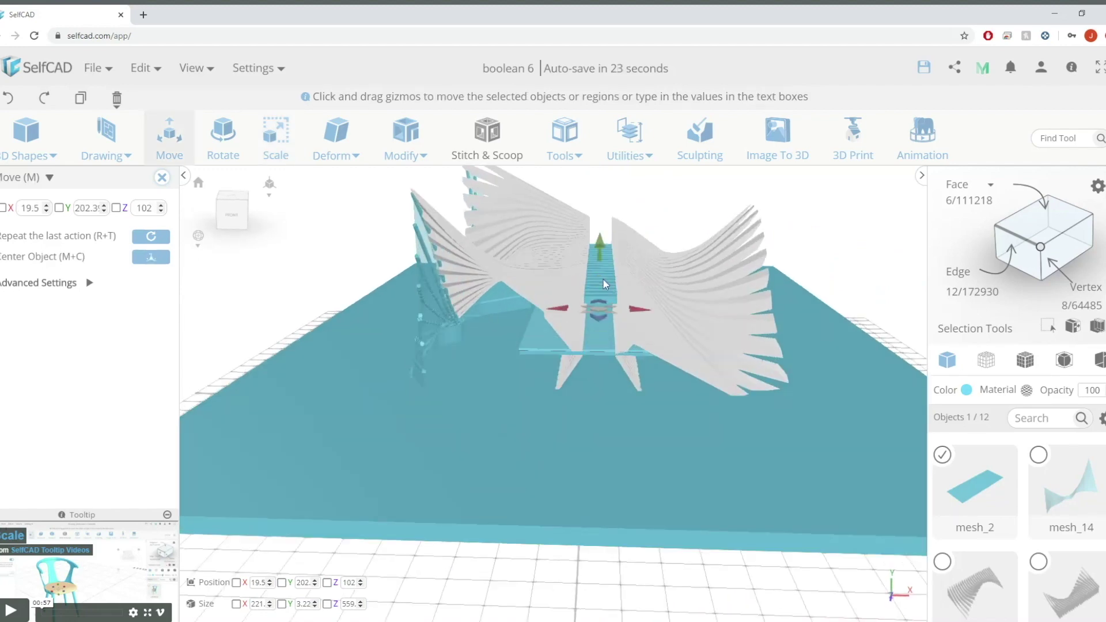
pyautogui.moveTo(600, 300); pyautogui.dragTo(612, 213)
pyautogui.hotkey('ctrl', 'c')
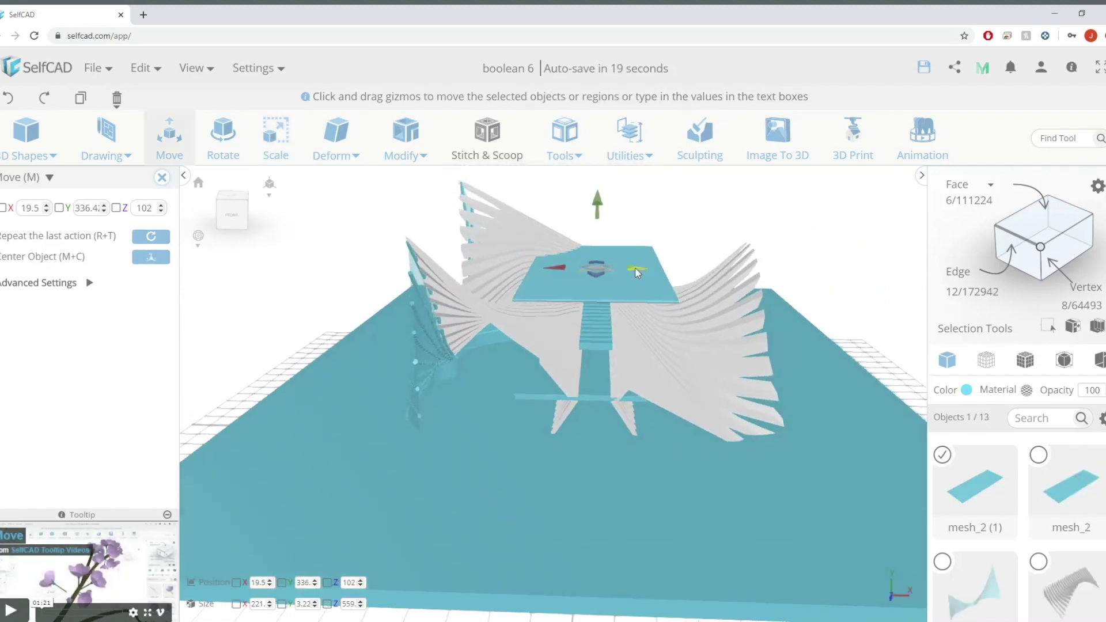
# Narrow the upper plate copy to about 45 in X and thicken it to about 61 in Y to fill the central gap.
pyautogui.press('s')
pyautogui.moveTo(706, 244); pyautogui.dragTo(534, 354)
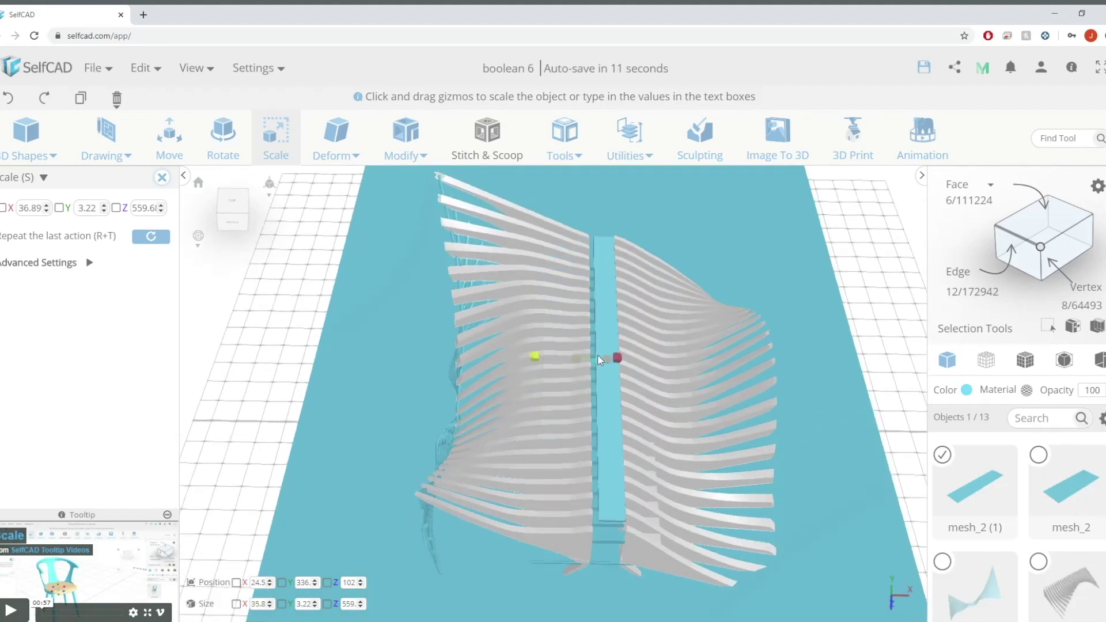
pyautogui.moveTo(885, 420); pyautogui.dragTo(897, 333)
pyautogui.scroll(4, 612, 215)
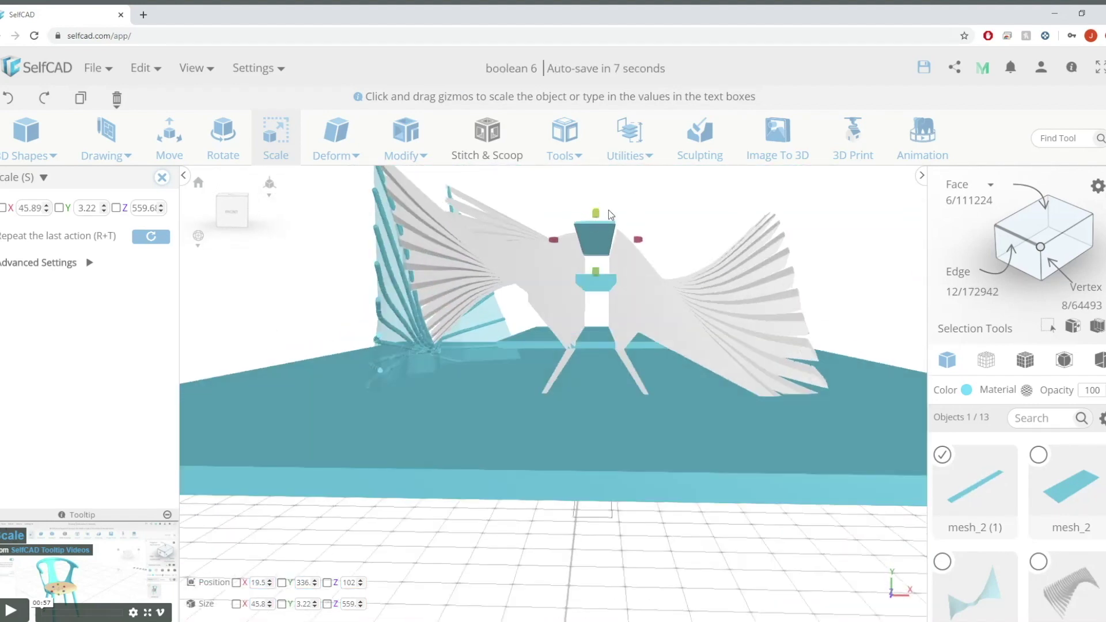
pyautogui.moveTo(612, 214); pyautogui.dragTo(632, 316, button='right')
pyautogui.moveTo(597, 326); pyautogui.dragTo(597, 350)
pyautogui.moveTo(579, 288); pyautogui.dragTo(566, 306)
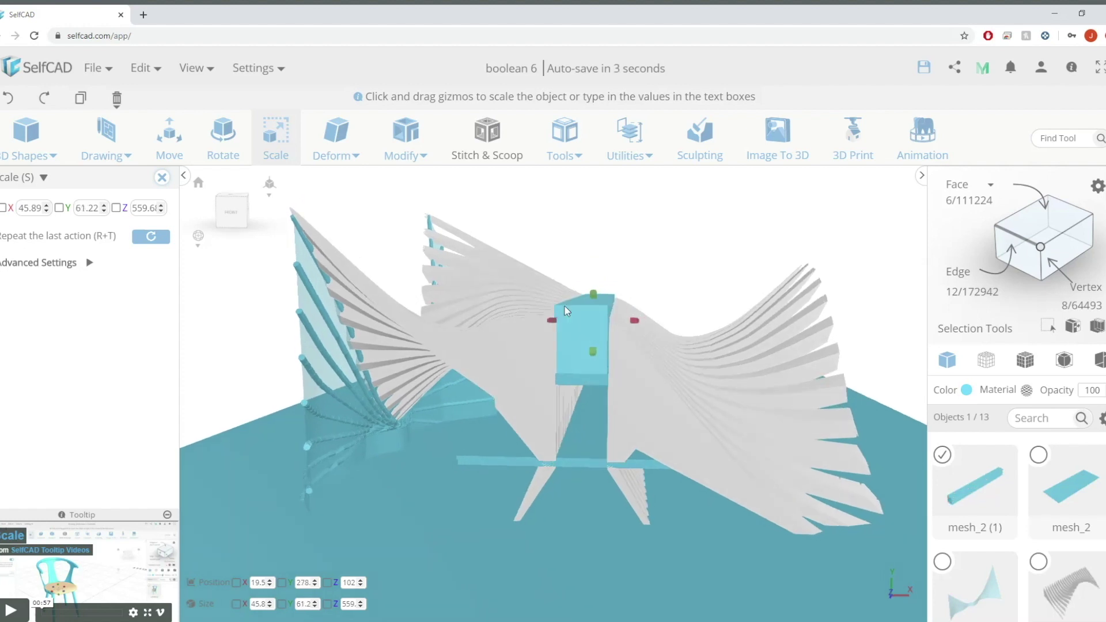
pyautogui.moveTo(680, 260); pyautogui.dragTo(1037, 403)
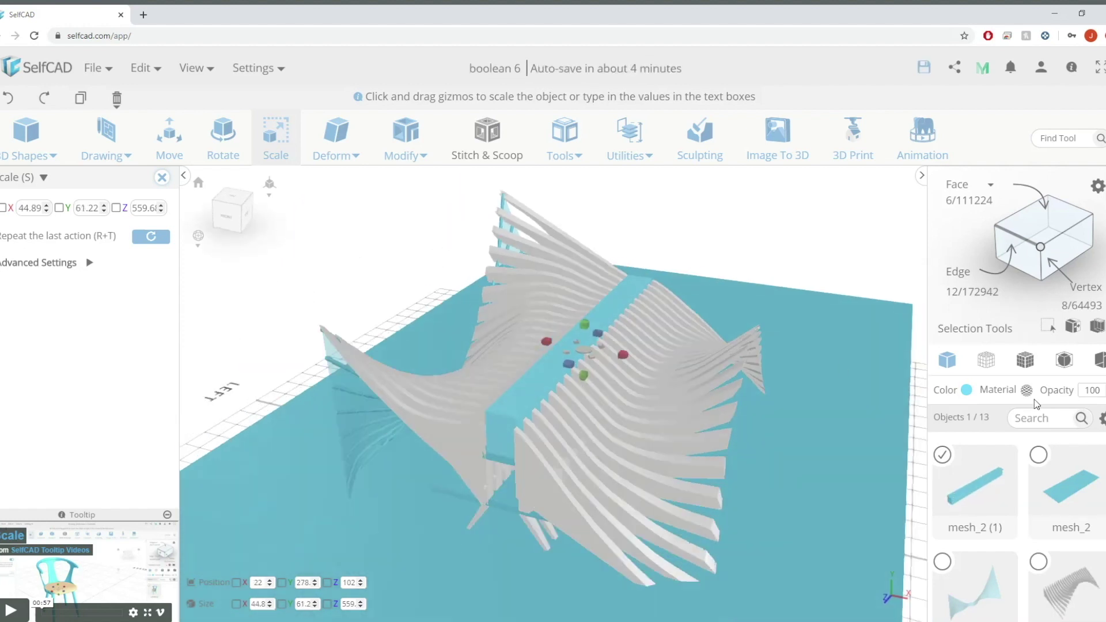
# Colour the central ridge beam mesh_2 (1) white and reduce its height to about 48 in Y.
pyautogui.click(967, 390)
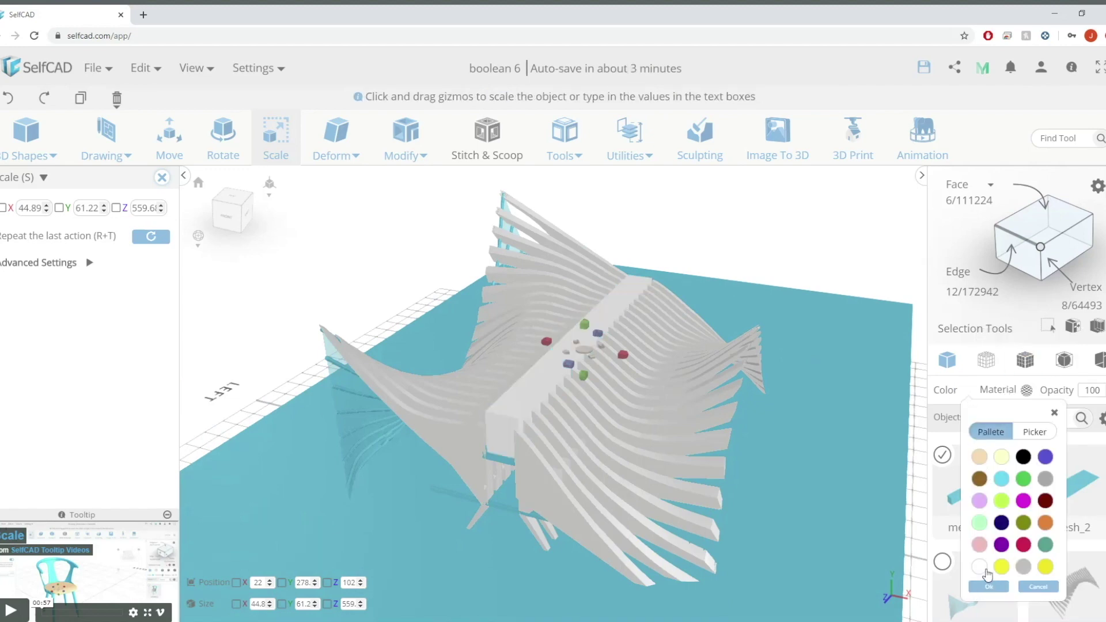
pyautogui.click(299, 265)
pyautogui.moveTo(330, 265); pyautogui.dragTo(659, 288)
pyautogui.click(944, 456)
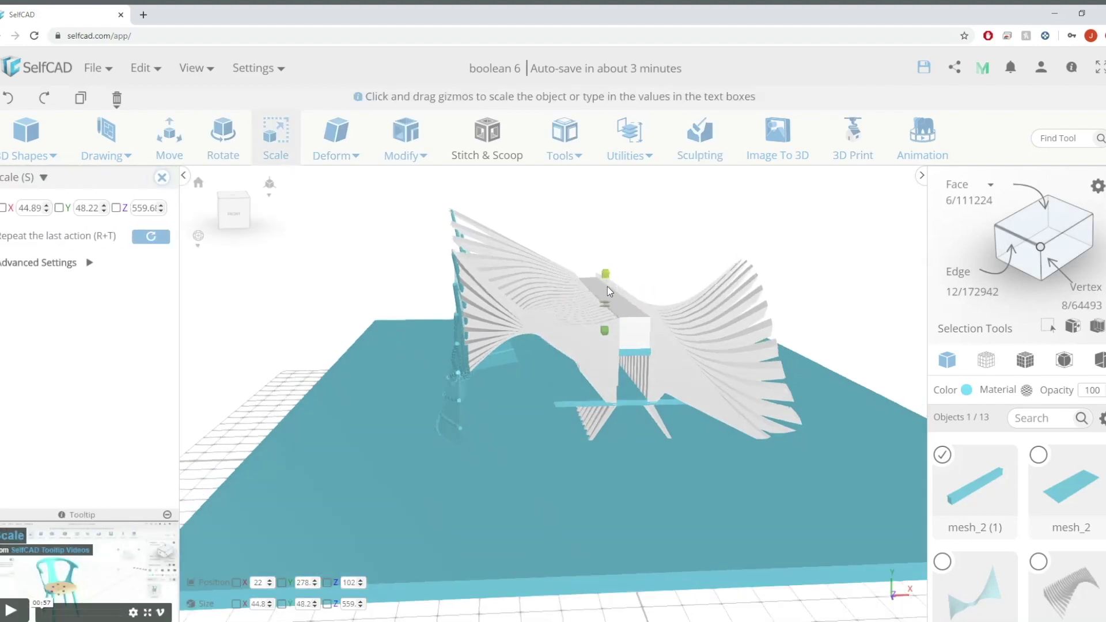
pyautogui.moveTo(675, 262); pyautogui.dragTo(652, 232)
pyautogui.click(821, 242)
# Select the mesh_389 box row beside mesh_13 (21) together with mesh_389 (122) and colour both grey.
pyautogui.scroll(-4, 1010, 532)
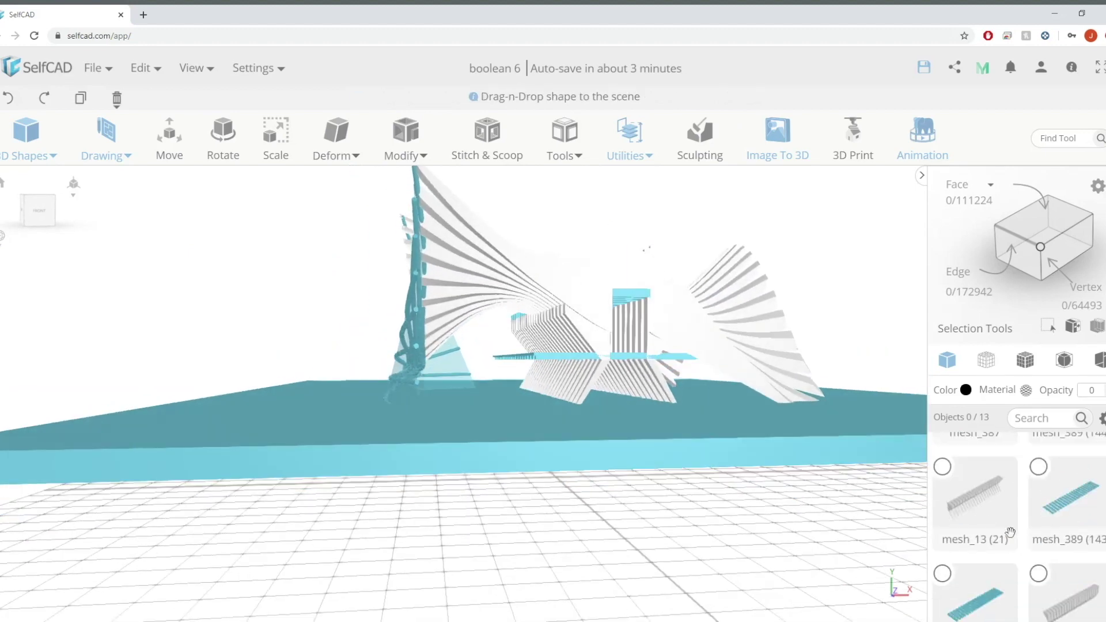
pyautogui.click(1044, 470)
pyautogui.click(942, 573)
pyautogui.scroll(-2, 1074, 566)
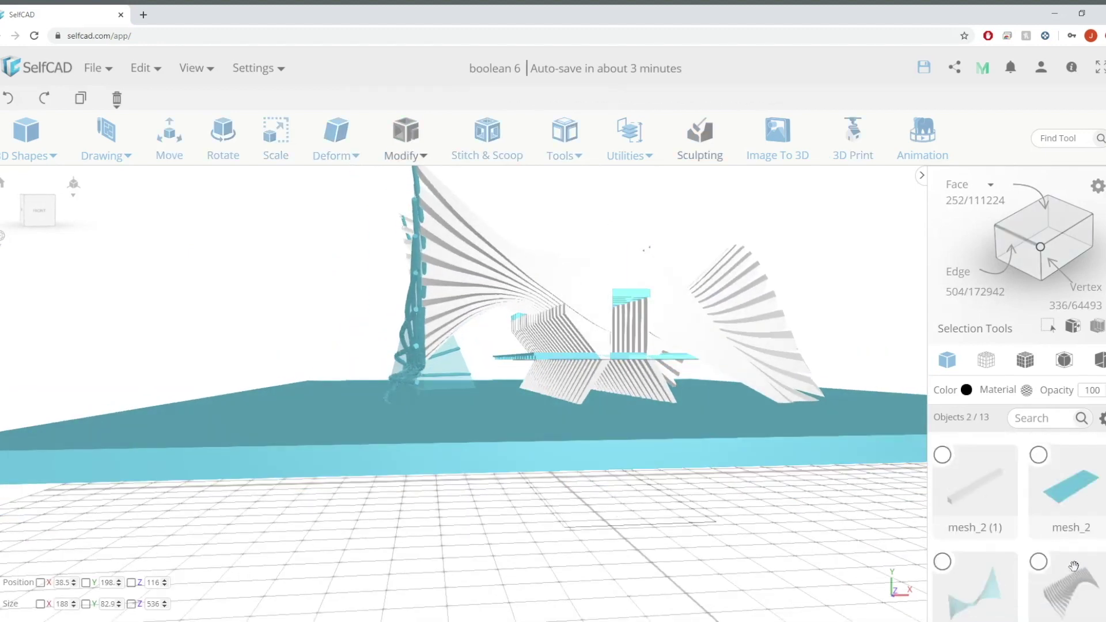
pyautogui.click(968, 391)
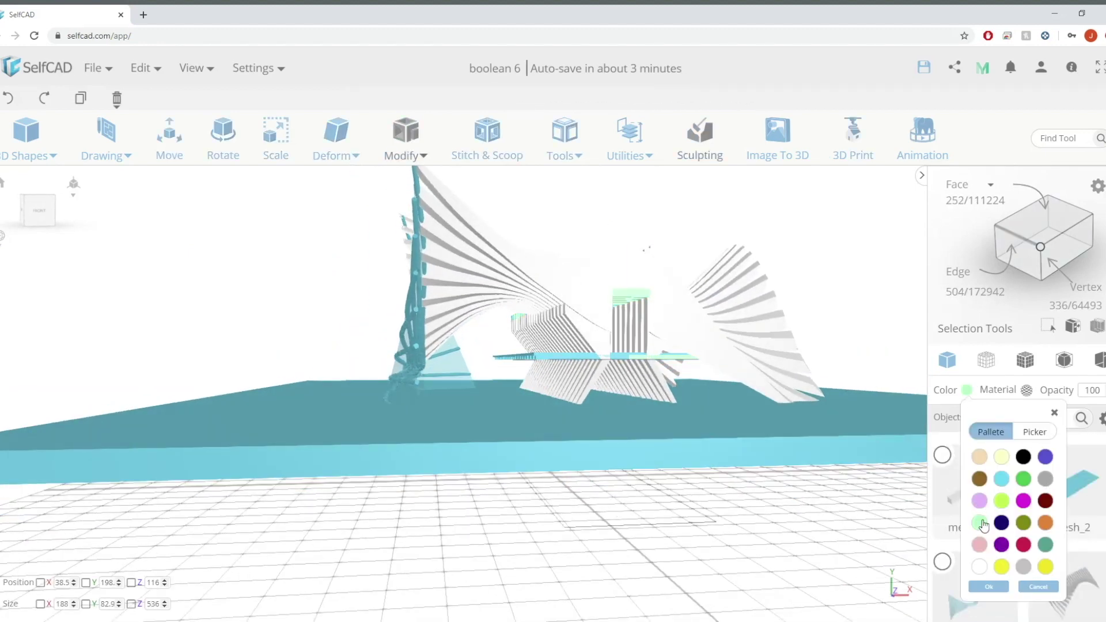
pyautogui.click(983, 567)
pyautogui.moveTo(813, 500); pyautogui.dragTo(723, 516)
pyautogui.moveTo(530, 409); pyautogui.dragTo(669, 213)
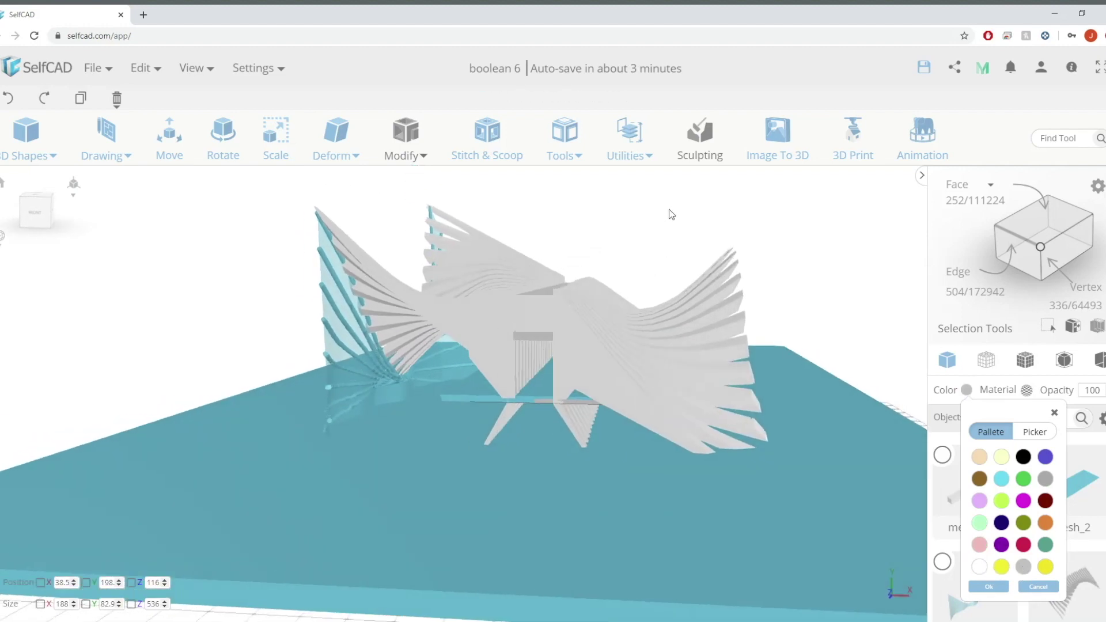
# Colour the remaining mesh_389 box row, the one listed beside mesh_387, grey as well.
pyautogui.click(809, 295)
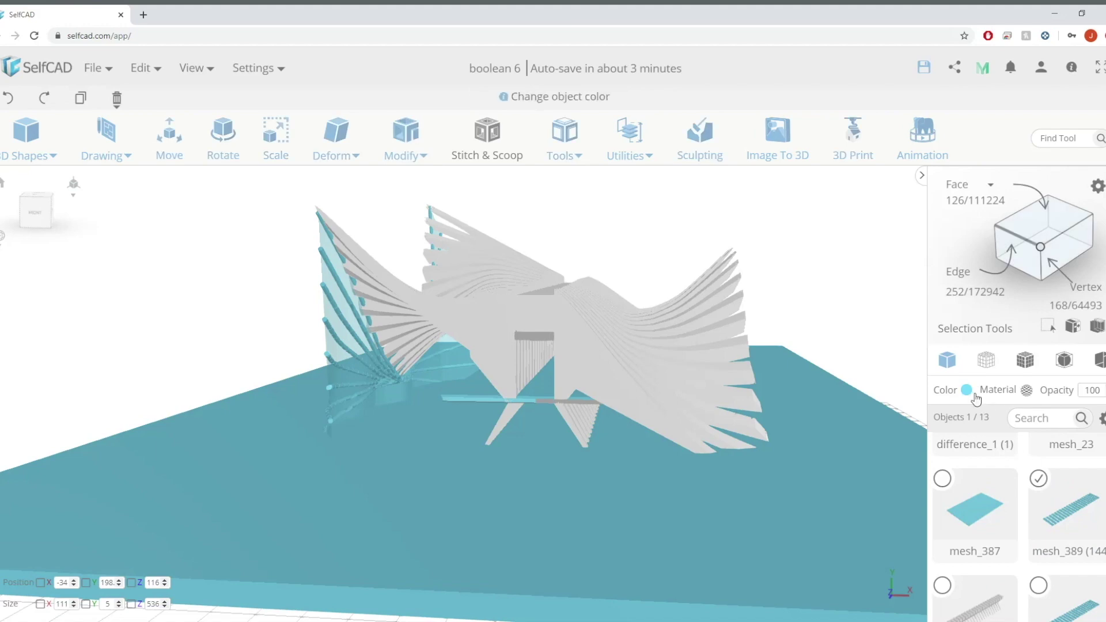
pyautogui.click(966, 390)
pyautogui.click(864, 365)
# Examine the recoloured box rows, floor plate and slanted supports from below and from outside.
pyautogui.moveTo(881, 346); pyautogui.dragTo(609, 280)
pyautogui.scroll(6, 573, 356)
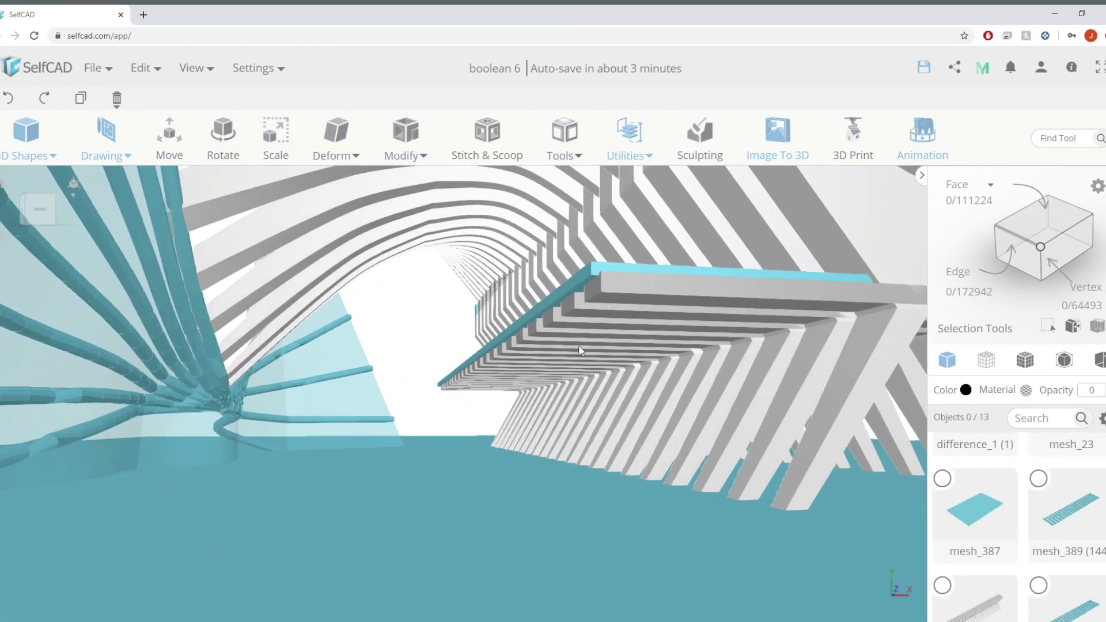
pyautogui.scroll(-6, 577, 345)
pyautogui.moveTo(675, 455); pyautogui.dragTo(597, 370)
pyautogui.scroll(3, 597, 369)
pyautogui.scroll(-5, 595, 382)
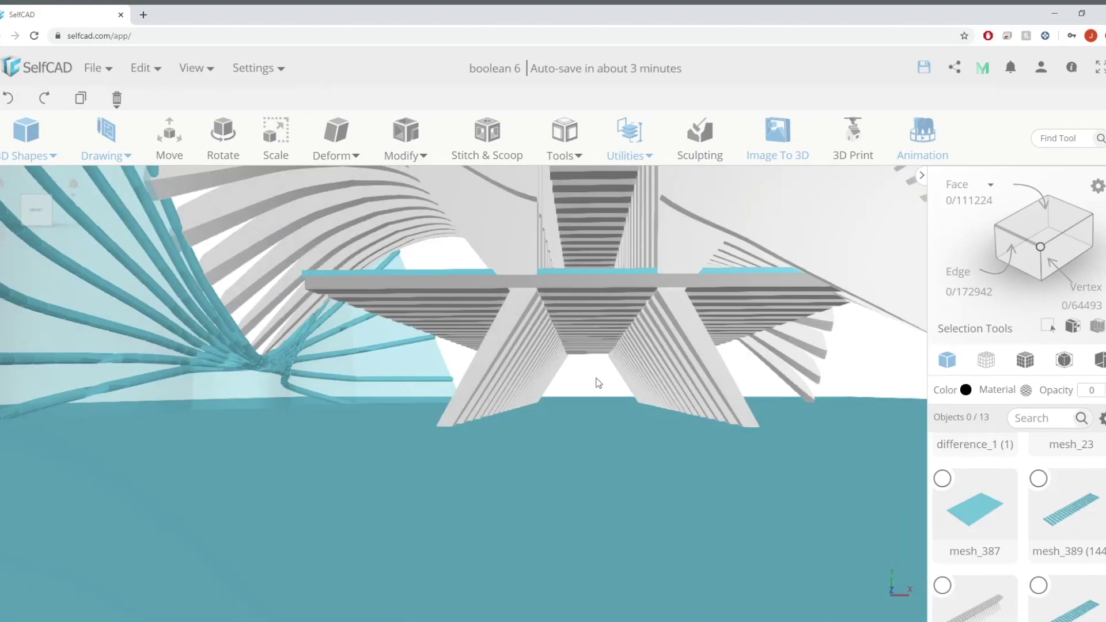
pyautogui.moveTo(666, 252); pyautogui.dragTo(775, 334)
# Select every object of the structure except the ground slab mesh_387.
pyautogui.scroll(3, 963, 461)
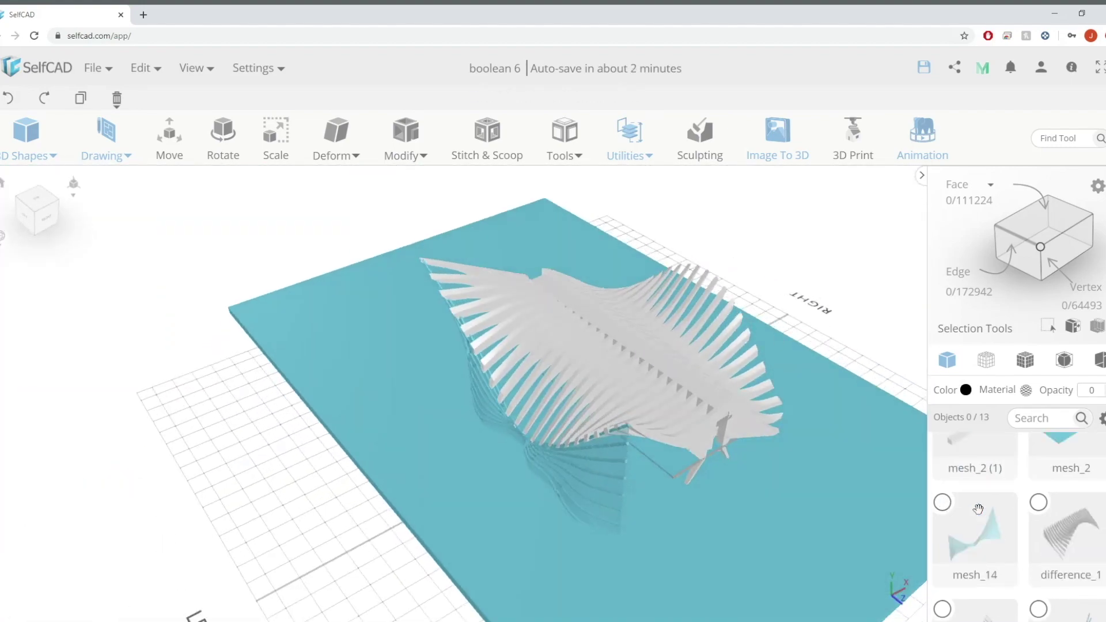
pyautogui.click(950, 462)
pyautogui.click(1034, 483)
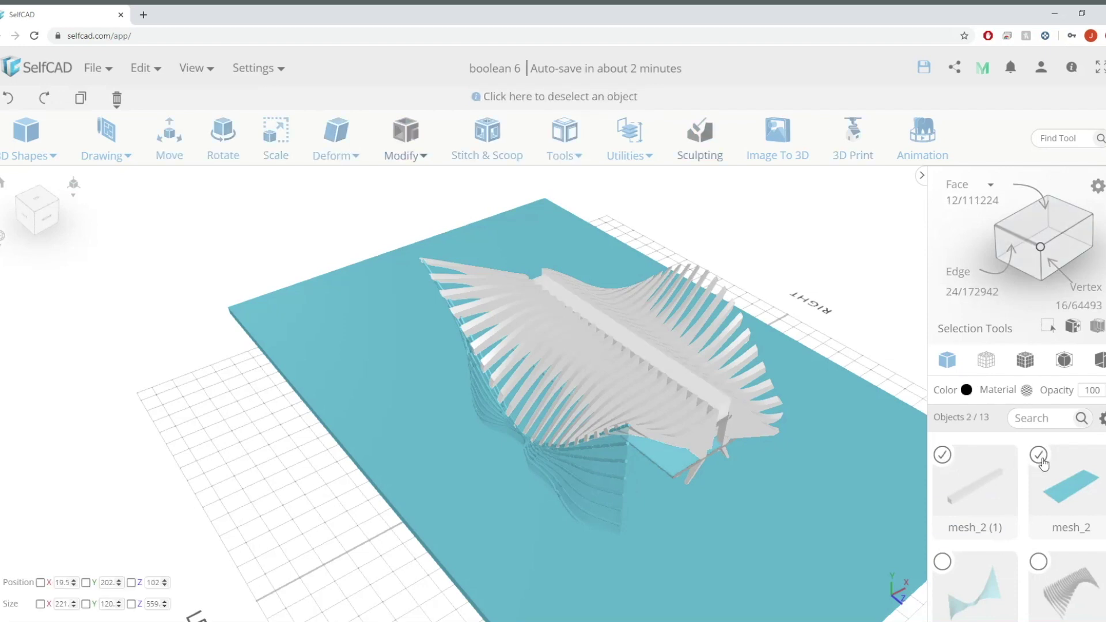
pyautogui.click(944, 566)
pyautogui.click(1042, 567)
pyautogui.scroll(-3, 1025, 563)
pyautogui.click(943, 492)
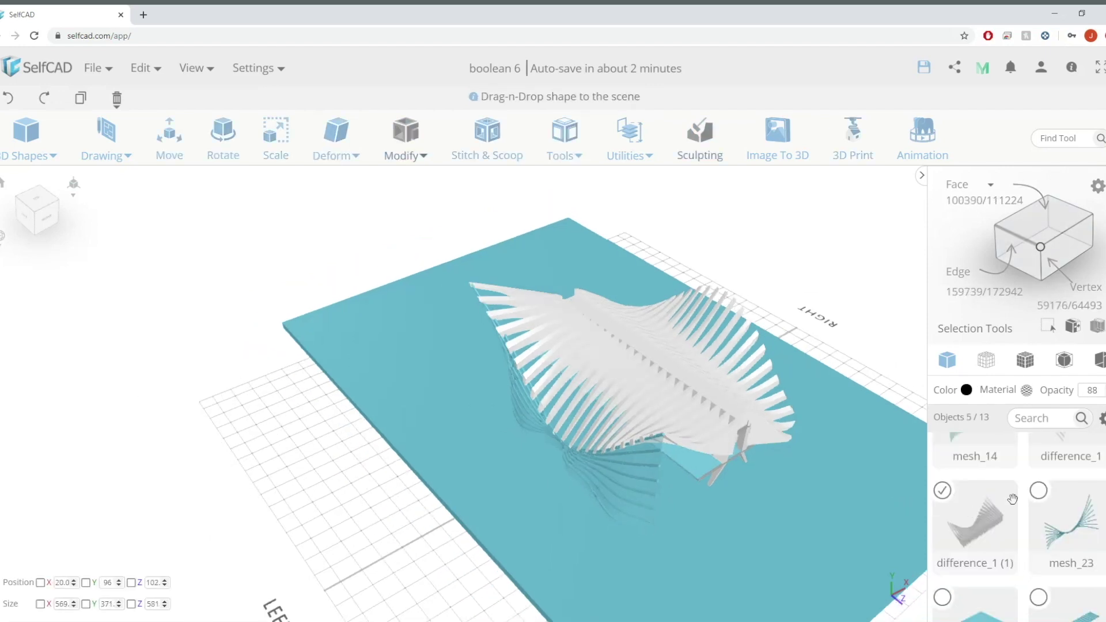
pyautogui.click(1042, 493)
pyautogui.scroll(-2, 970, 527)
pyautogui.scroll(1, 987, 508)
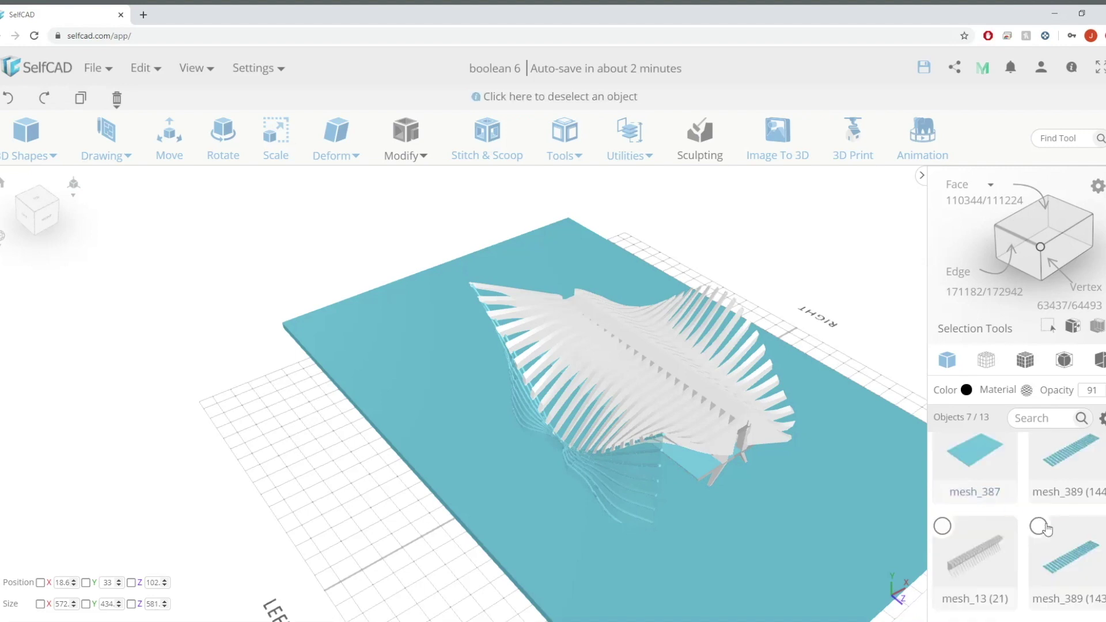
pyautogui.click(1043, 530)
pyautogui.scroll(1, 1043, 530)
pyautogui.click(941, 585)
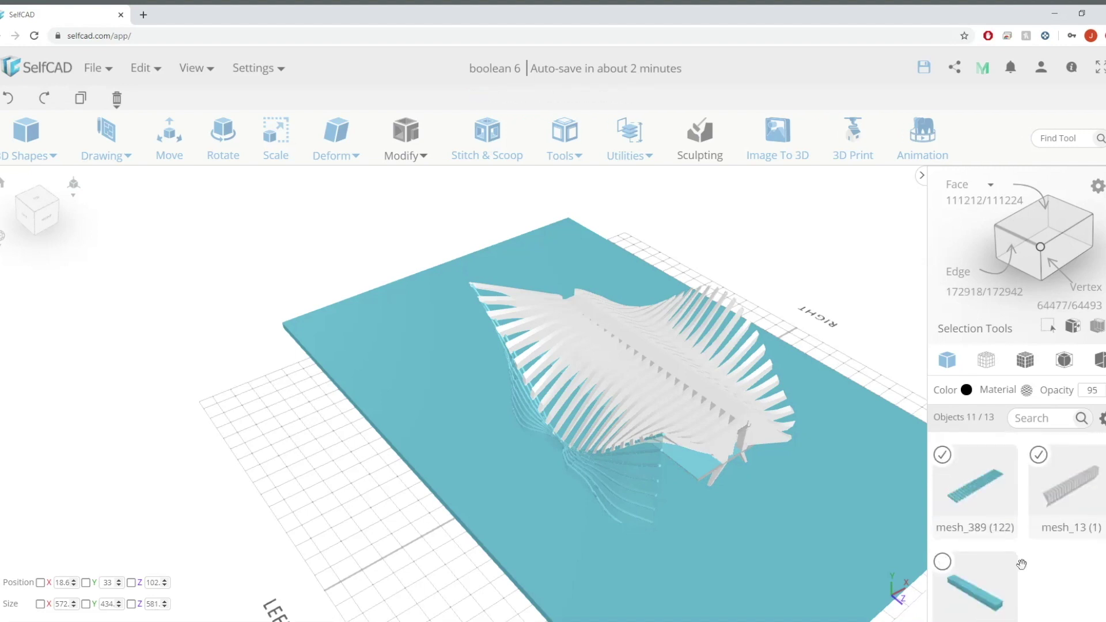
# Copy the selected structure along Z to about -478.9 so the duplicate continues the original lengthwise, and check it from the side.
pyautogui.click(37, 208)
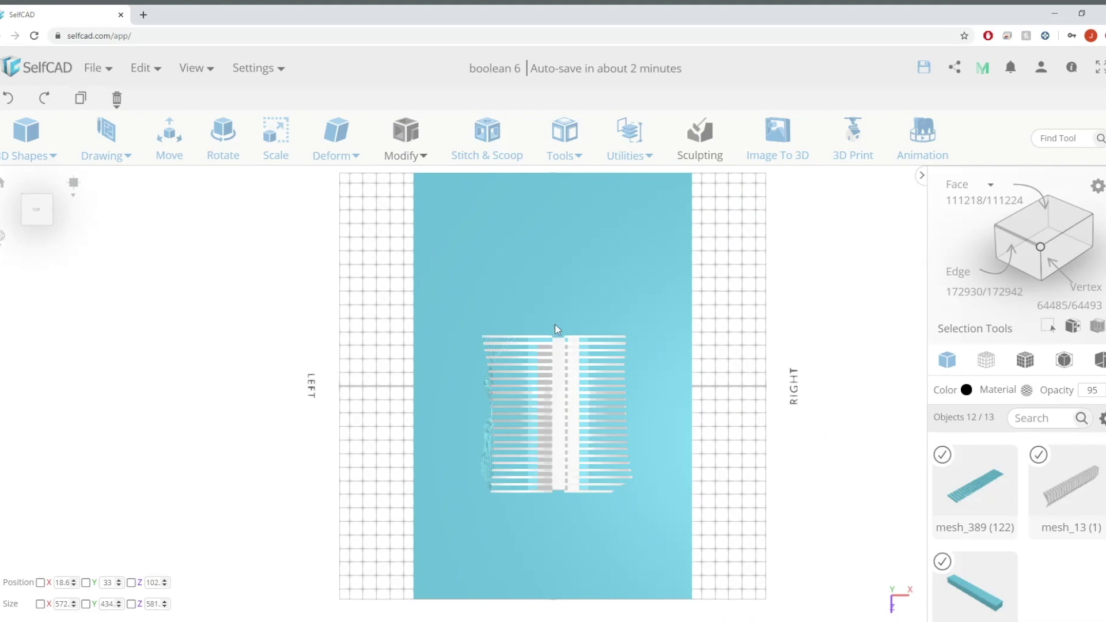
pyautogui.press('m')
pyautogui.keyDown('shift'); pyautogui.moveTo(558, 382); pyautogui.dragTo(561, 262); pyautogui.keyUp('shift')
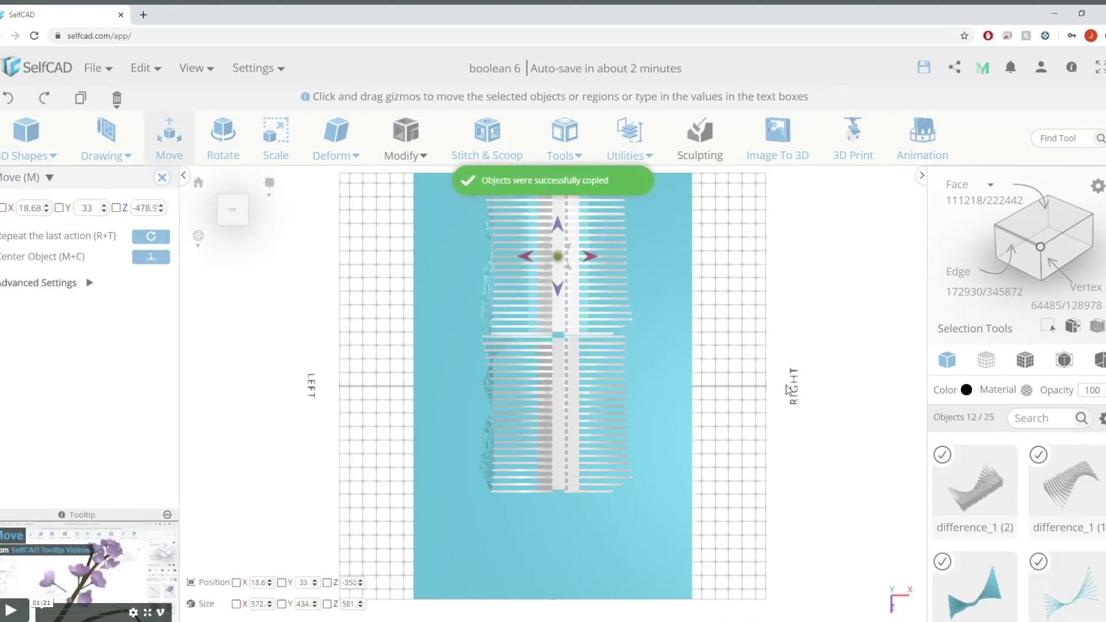
pyautogui.moveTo(785, 385); pyautogui.dragTo(633, 332, button='right')
pyautogui.moveTo(634, 336); pyautogui.dragTo(542, 337)
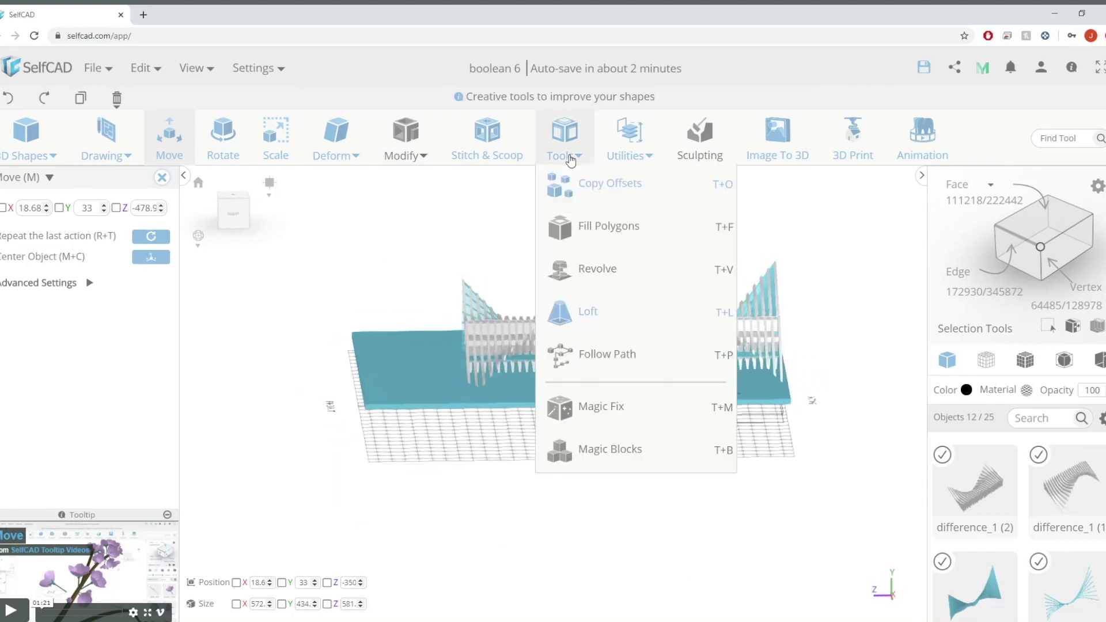
# Try to mirror the ungrouped selection of structure objects.
pyautogui.moveTo(629, 151)
pyautogui.click(706, 369)
pyautogui.moveTo(800, 386); pyautogui.dragTo(724, 371)
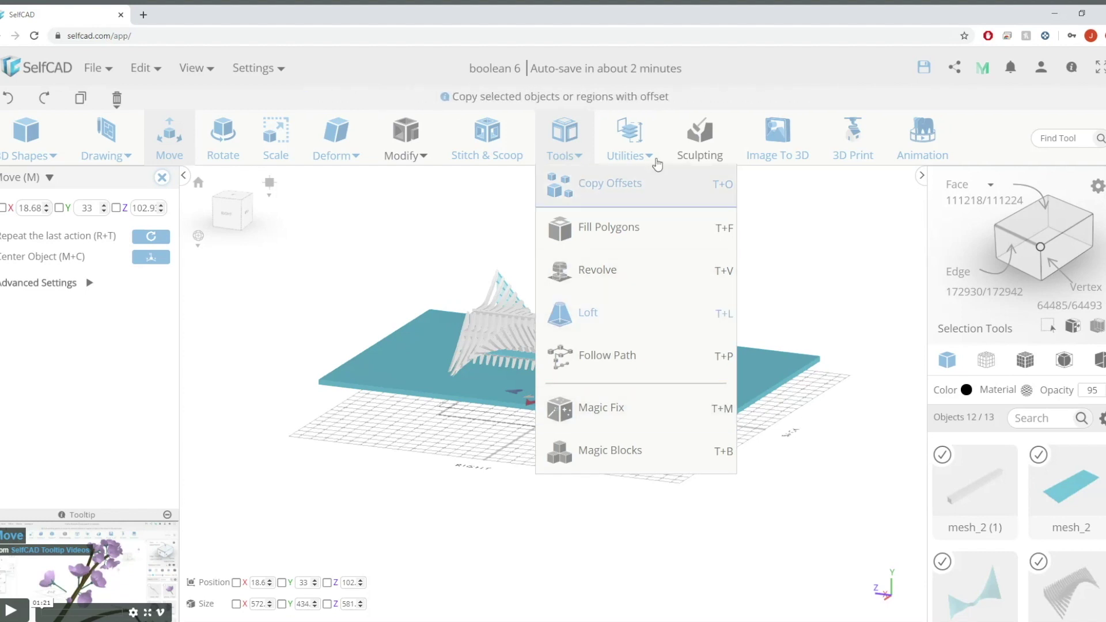
pyautogui.moveTo(629, 152)
pyautogui.click(682, 359)
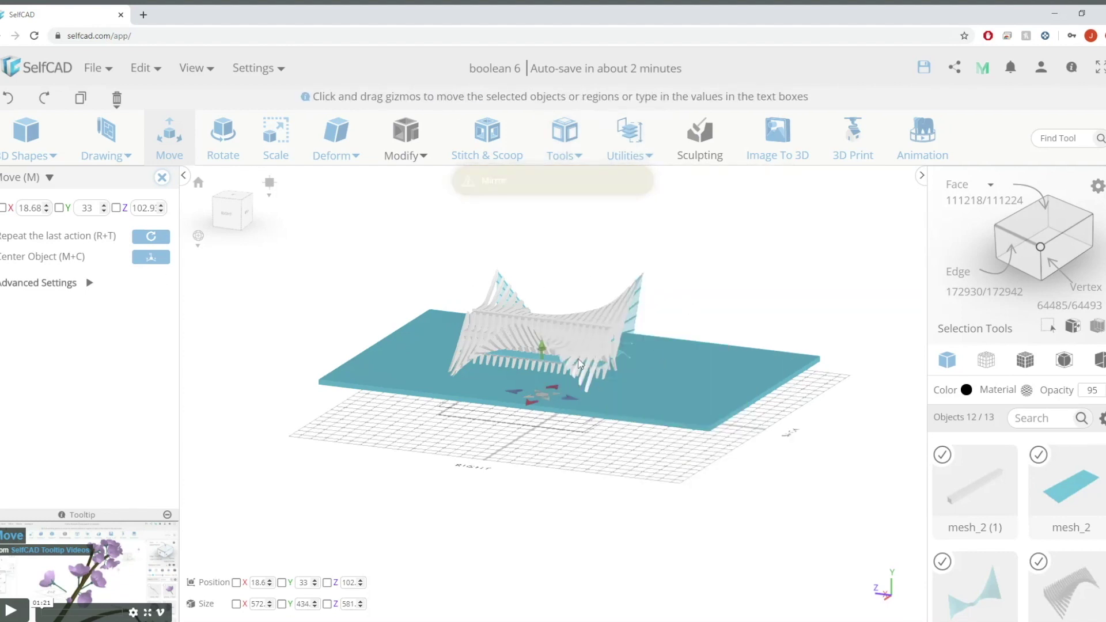
# Group the selected structure objects, leaving the ground slab mesh_387 separate.
pyautogui.click(144, 213)
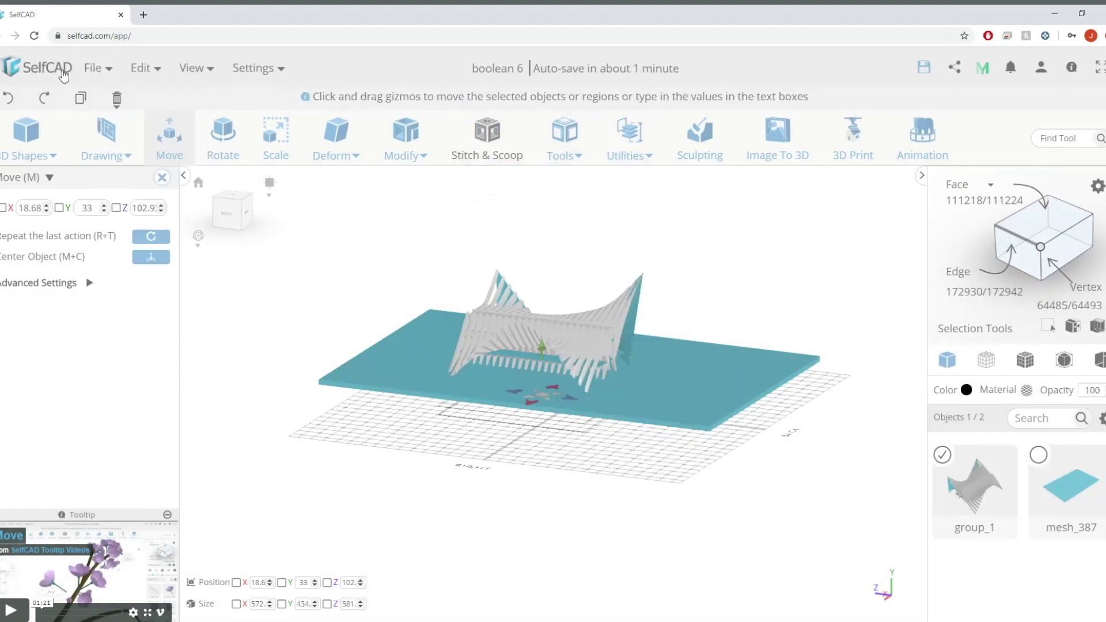
pyautogui.moveTo(625, 366); pyautogui.dragTo(537, 370, button='right')
pyautogui.moveTo(538, 369); pyautogui.dragTo(716, 309)
# Try mirroring the grouped structure Left / Right without creating a copy.
pyautogui.moveTo(646, 158)
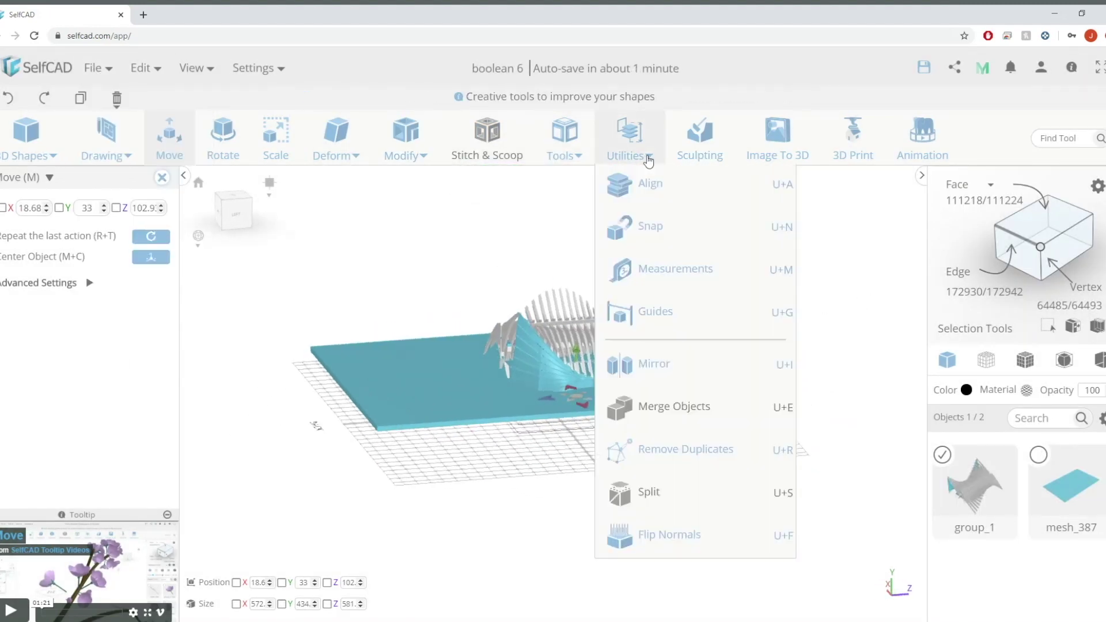
pyautogui.click(723, 362)
pyautogui.click(65, 201)
pyautogui.click(53, 241)
pyautogui.click(82, 306)
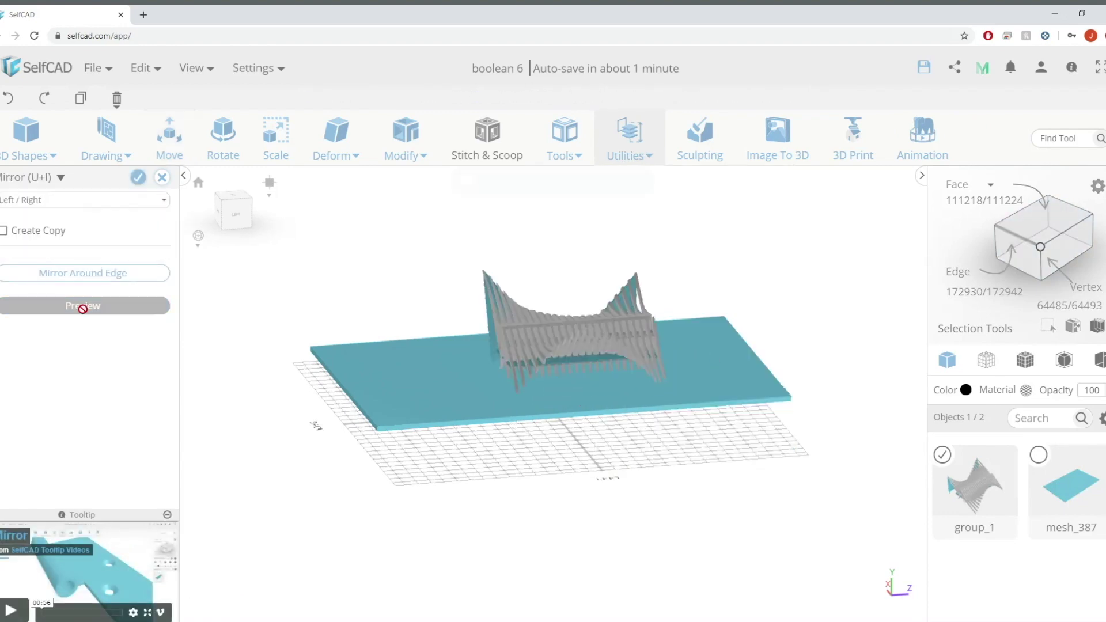
pyautogui.moveTo(599, 481); pyautogui.dragTo(643, 494)
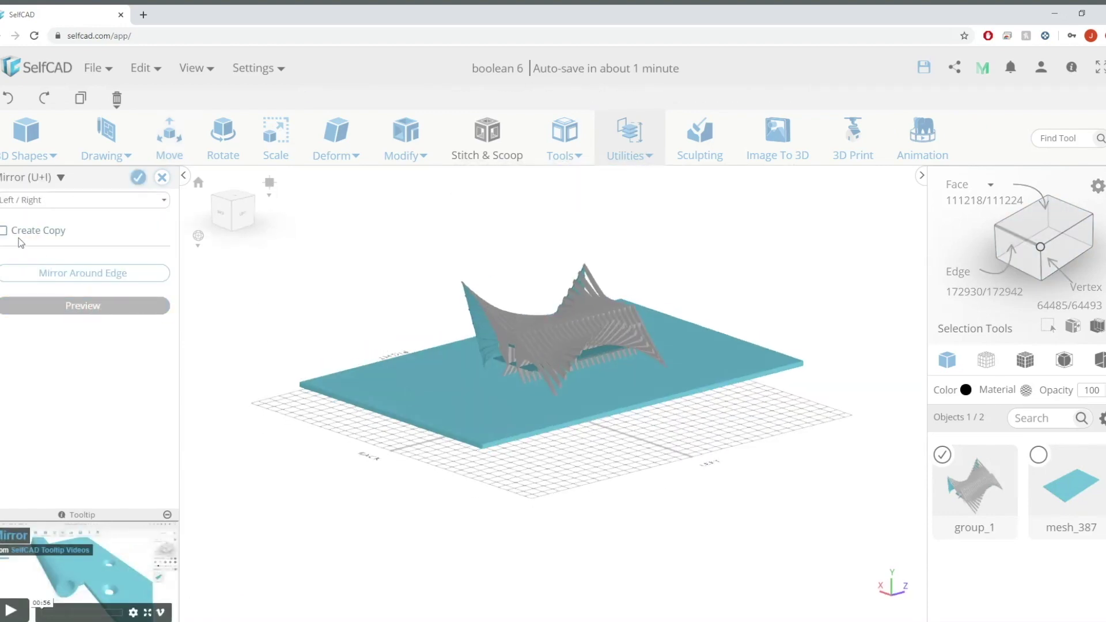
# Enable copy creation for the mirror and preview the mirrored structure in different directions, including Right.
pyautogui.click(4, 231)
pyautogui.moveTo(429, 554); pyautogui.dragTo(465, 546)
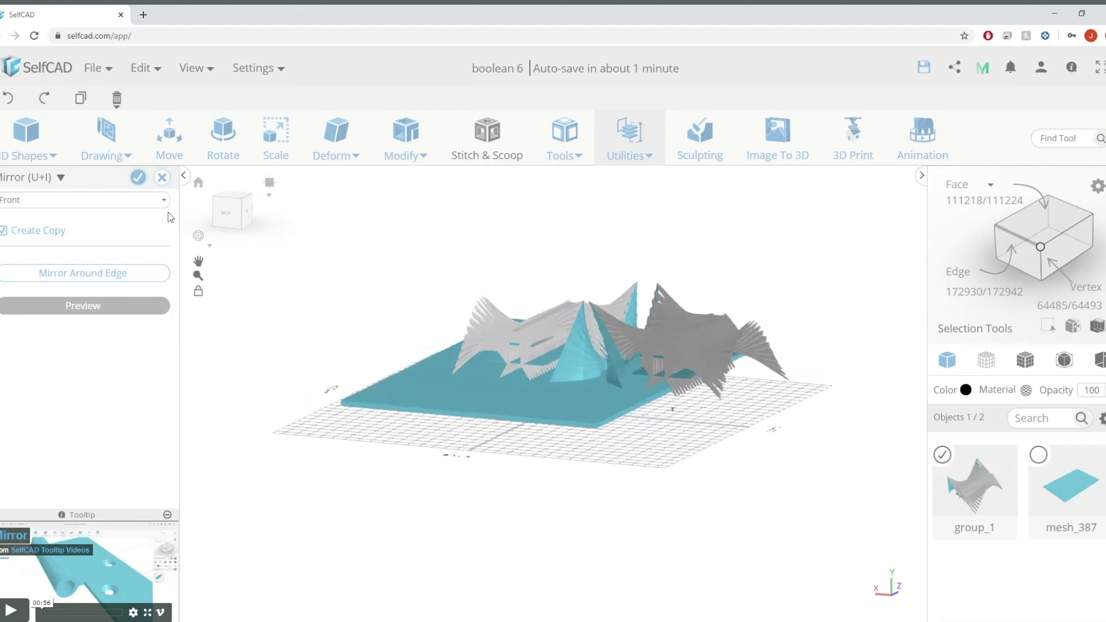
pyautogui.click(112, 203)
pyautogui.click(35, 267)
pyautogui.moveTo(491, 459); pyautogui.dragTo(368, 507)
pyautogui.click(86, 200)
pyautogui.click(34, 282)
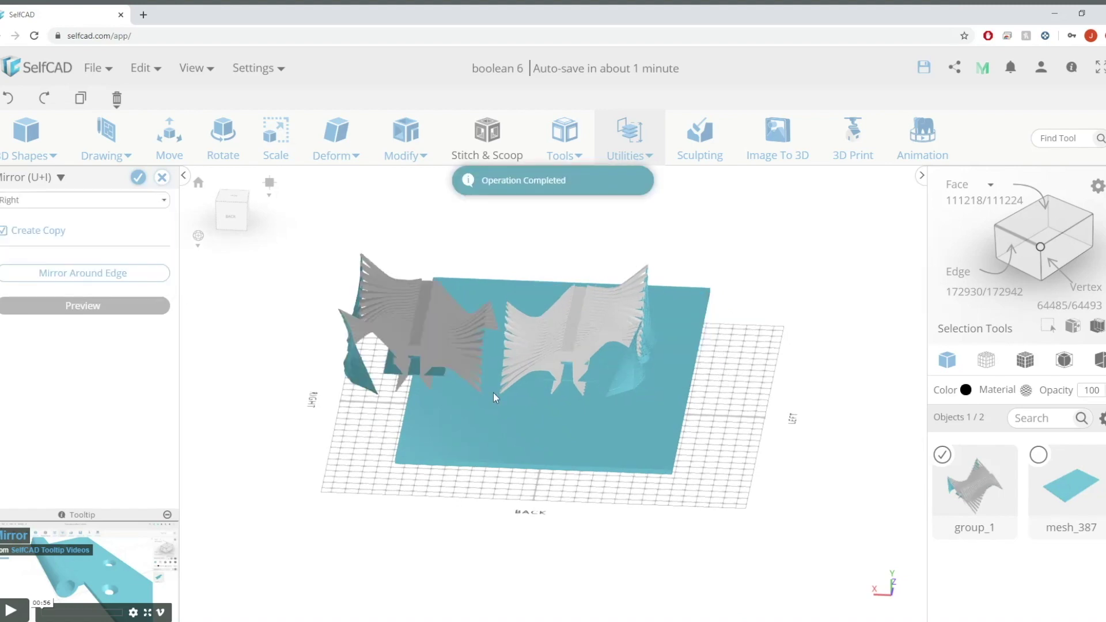
# Change the mirror direction so the copy continues the structure lengthwise along the slab, and apply the mirror.
pyautogui.moveTo(751, 491); pyautogui.dragTo(742, 489)
pyautogui.click(81, 201)
pyautogui.click(82, 229)
pyautogui.moveTo(666, 301); pyautogui.dragTo(757, 459)
pyautogui.click(140, 178)
# Examine the two mirrored structures on the slab from the long side, the end and a low angle.
pyautogui.scroll(5, 495, 299)
pyautogui.scroll(-4, 501, 299)
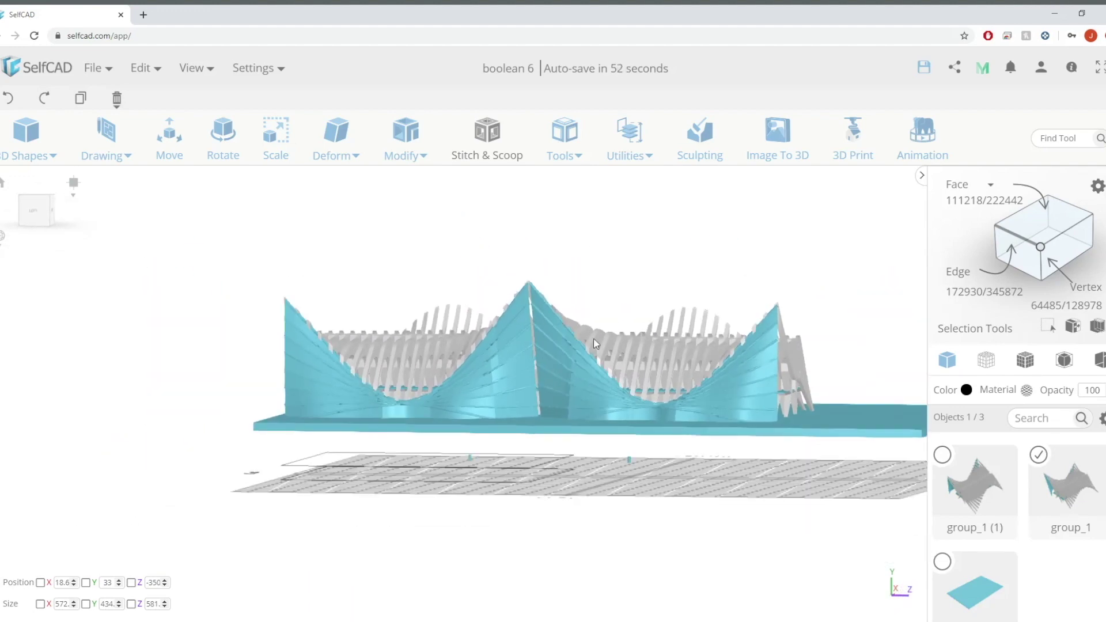
pyautogui.moveTo(593, 338)
pyautogui.mouseDown()
pyautogui.moveTo(580, 252)
pyautogui.moveTo(520, 249)
pyautogui.moveTo(593, 254)
pyautogui.moveTo(544, 282)
pyautogui.mouseUp()
pyautogui.scroll(-3, 730, 279)
pyautogui.moveTo(731, 279)
pyautogui.mouseDown()
pyautogui.moveTo(624, 279)
pyautogui.moveTo(912, 277)
pyautogui.moveTo(586, 288)
pyautogui.moveTo(805, 321)
pyautogui.moveTo(814, 365)
pyautogui.moveTo(589, 286)
pyautogui.moveTo(833, 253)
pyautogui.moveTo(457, 278)
pyautogui.moveTo(316, 259)
pyautogui.mouseUp()
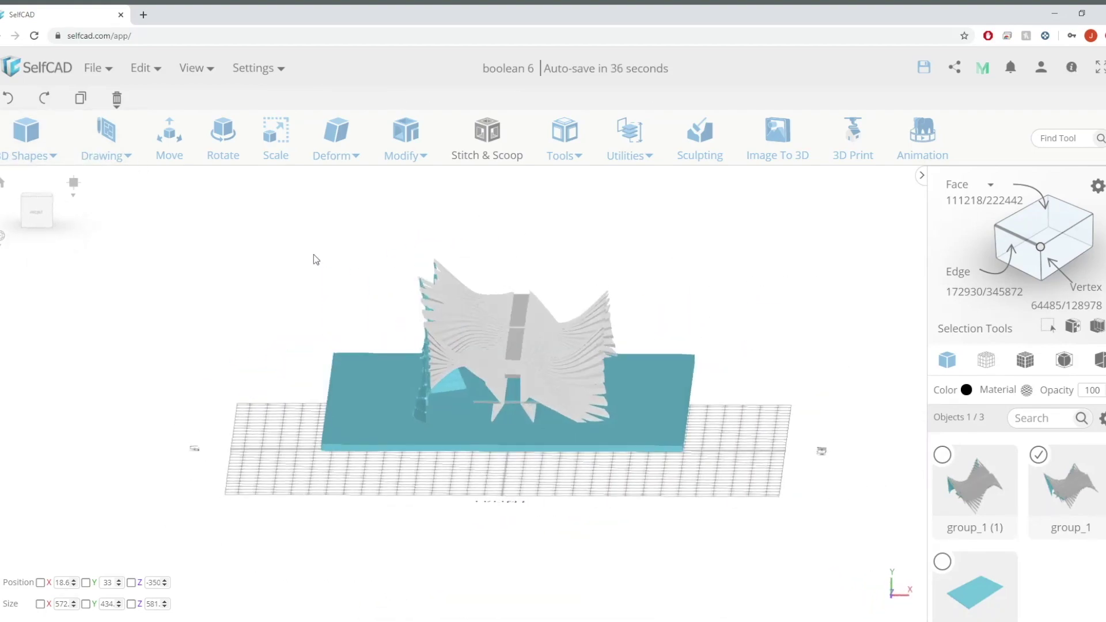
pyautogui.moveTo(675, 362); pyautogui.dragTo(703, 275)
pyautogui.scroll(2, 705, 313)
# Check the model in wireframe and solid-with-wireframe display, and return it to solid display.
pyautogui.click(985, 361)
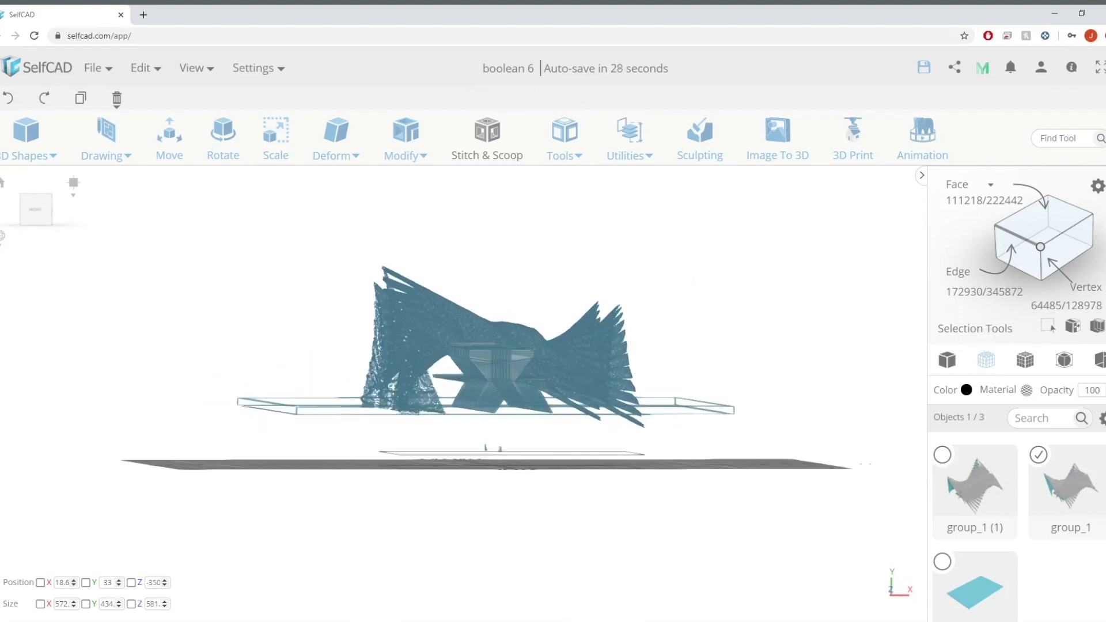
pyautogui.click(1099, 361)
pyautogui.click(1099, 362)
pyautogui.moveTo(721, 331); pyautogui.dragTo(572, 523)
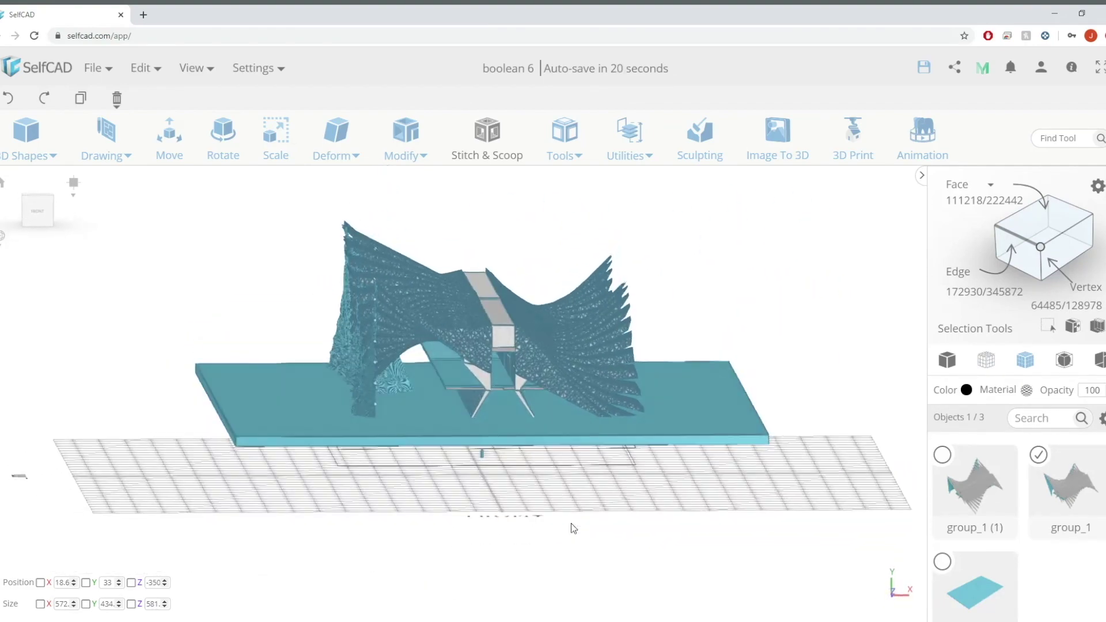
pyautogui.click(949, 363)
pyautogui.moveTo(758, 291); pyautogui.dragTo(900, 300)
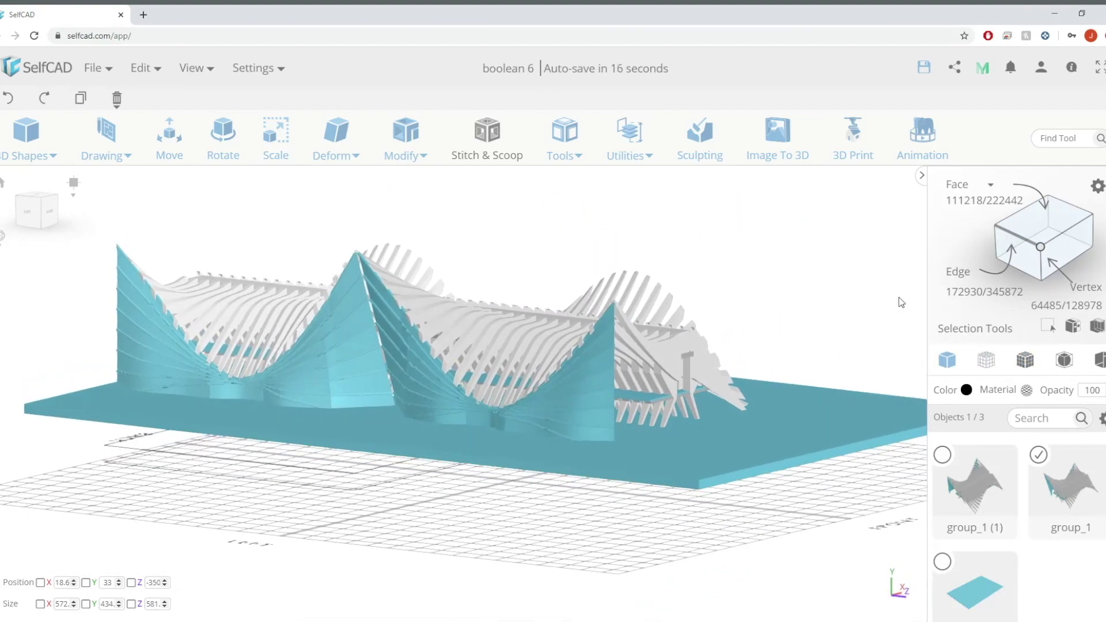
# Add a cylinder with radius 3 and 9 vertical segments, and stretch it along Y to about 523.
pyautogui.click(44, 153)
pyautogui.click(40, 275)
pyautogui.moveTo(656, 480); pyautogui.dragTo(713, 448)
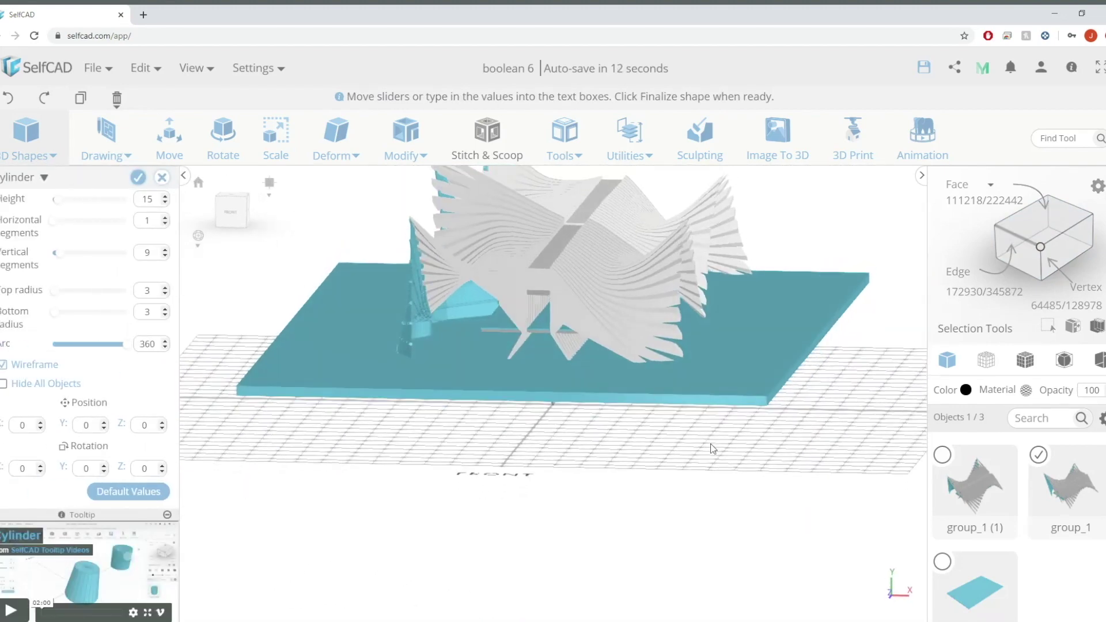
pyautogui.press('s')
pyautogui.click(492, 329)
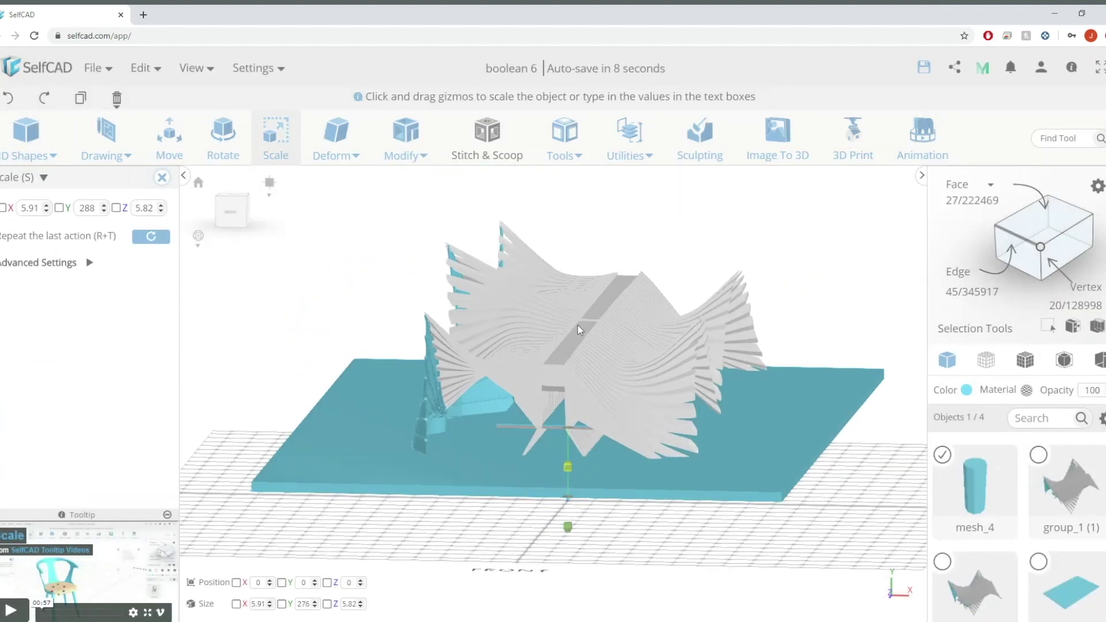
pyautogui.moveTo(536, 516); pyautogui.dragTo(640, 536)
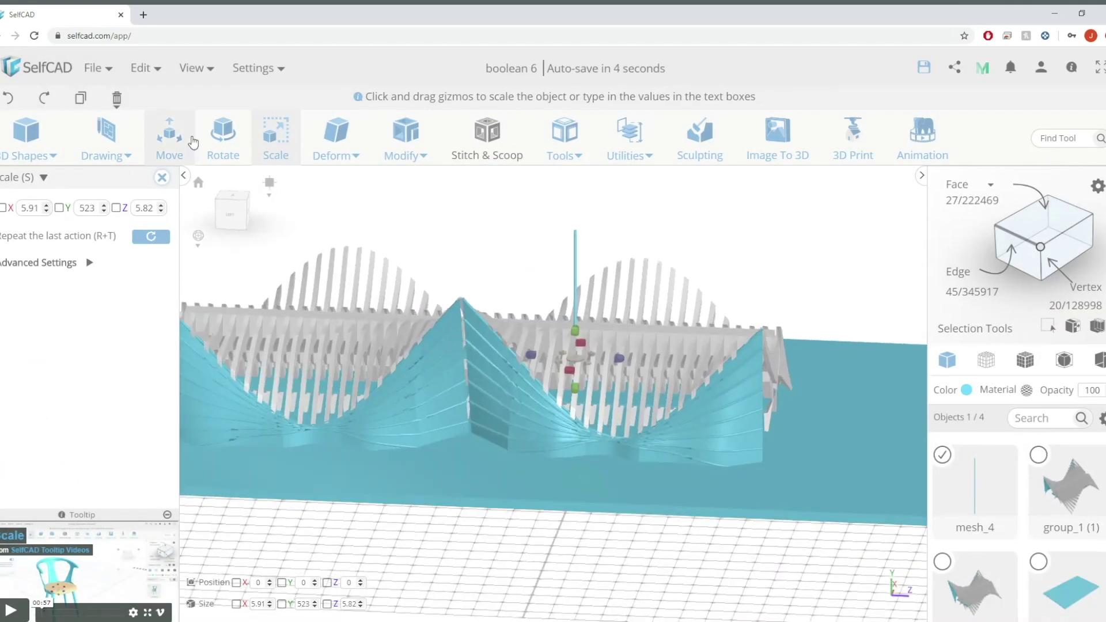
# Move the tall cylinder to about X -254, Z -188, beside the peak where the two structures meet.
pyautogui.click(235, 198)
pyautogui.press('m')
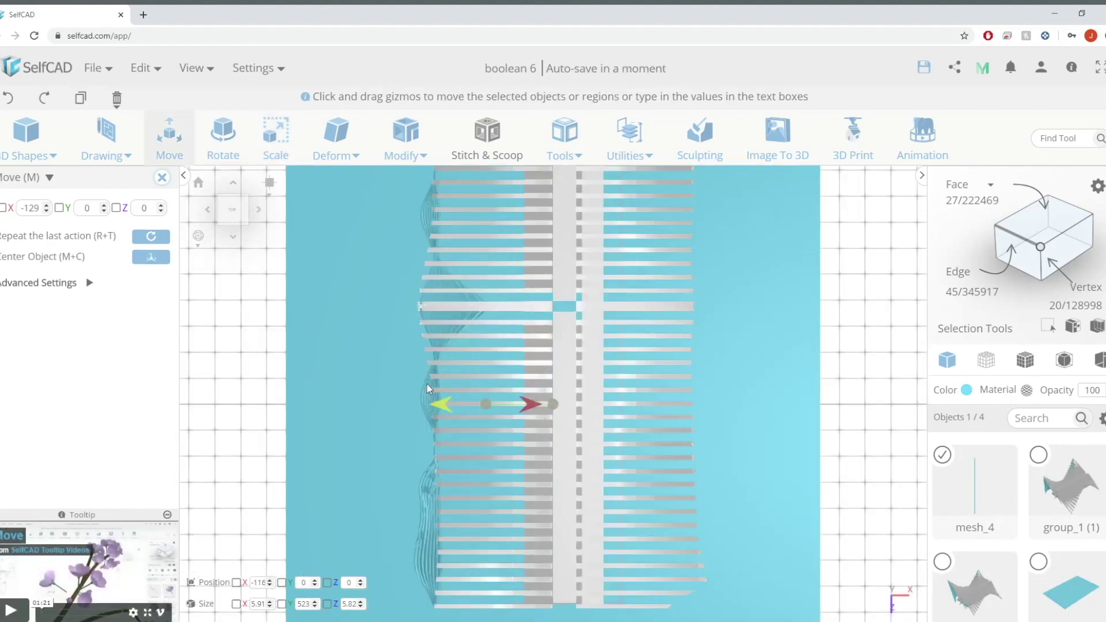
pyautogui.moveTo(264, 380); pyautogui.dragTo(391, 278)
pyautogui.moveTo(412, 450); pyautogui.dragTo(468, 355)
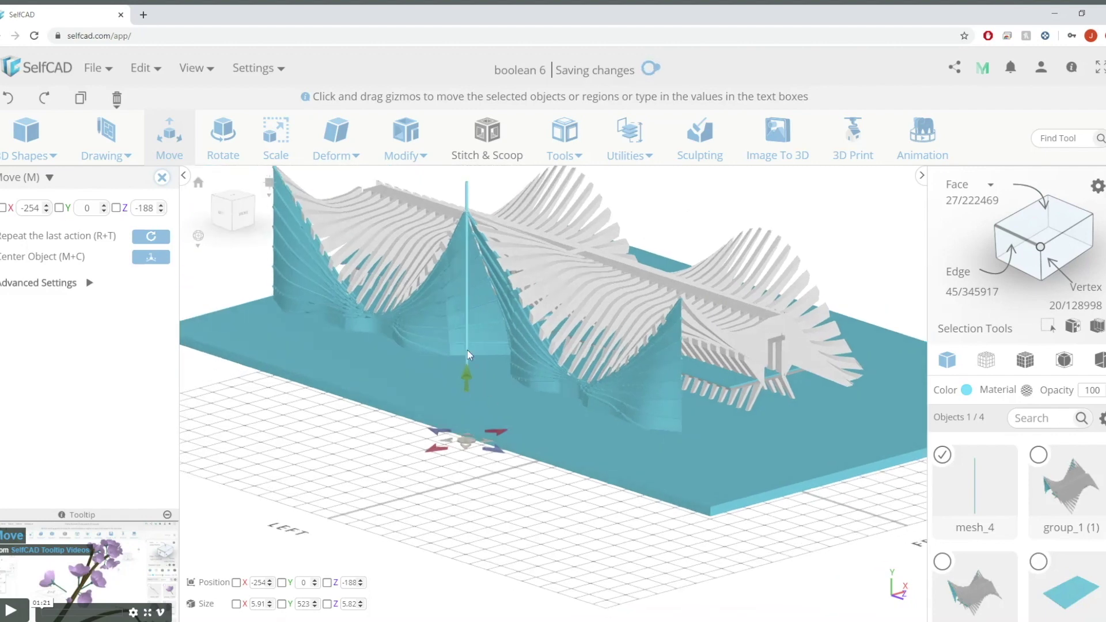
# Rotate the tall cylinder so it leans outward at its upper end, and check it in the front view.
pyautogui.press('s')
pyautogui.press('r')
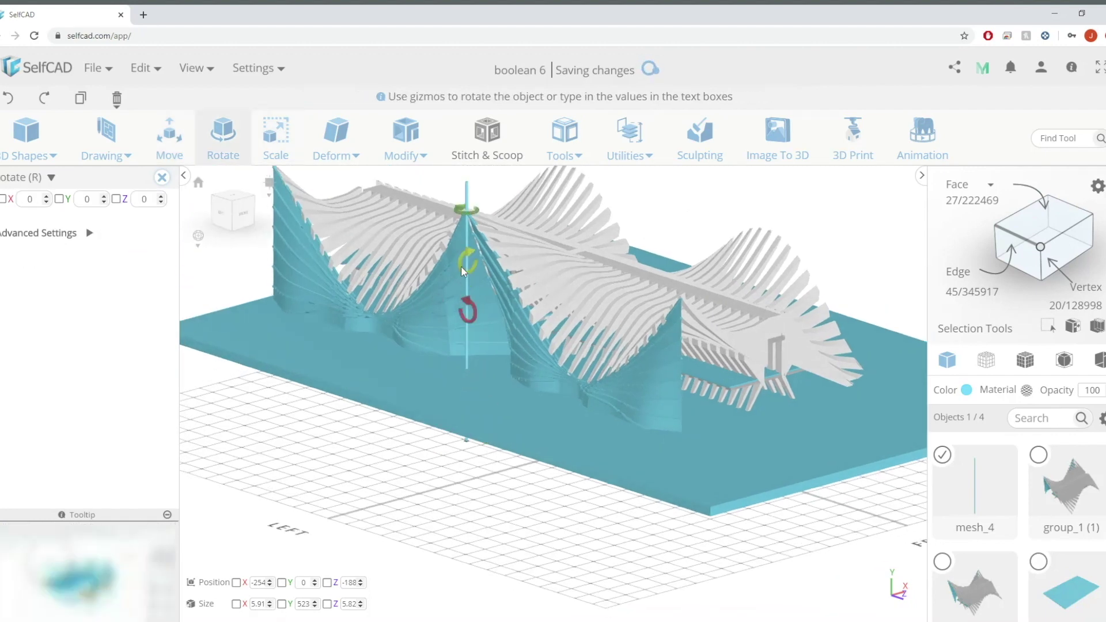
pyautogui.moveTo(466, 265); pyautogui.dragTo(315, 402)
pyautogui.click(234, 211)
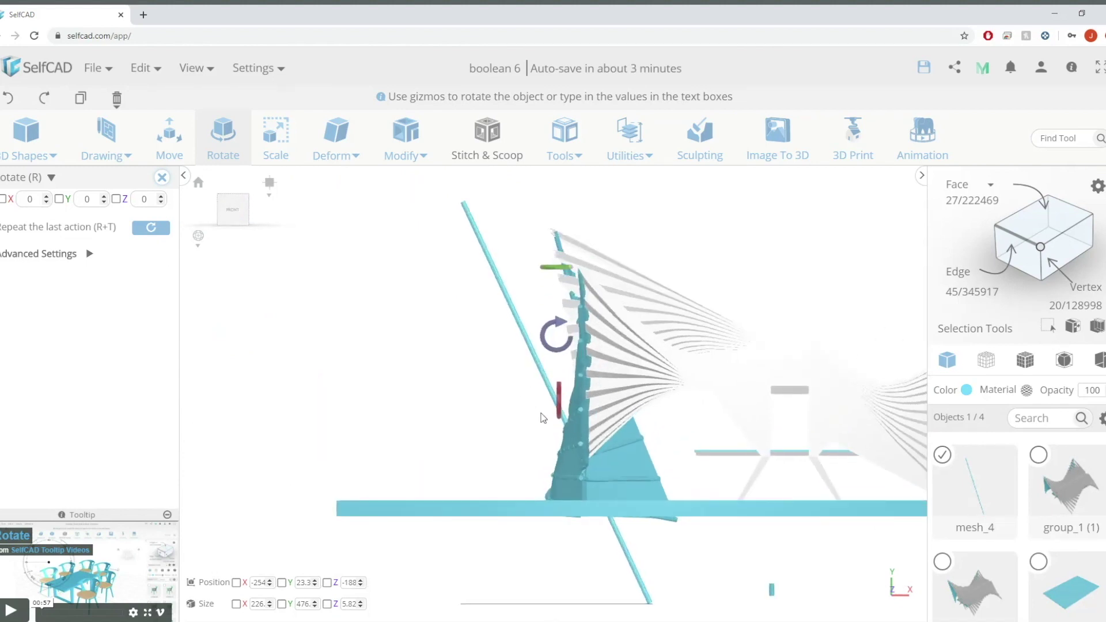
# Move the leaning cylinder along X to about -163 so it meets the edge of the structure.
pyautogui.press('m')
pyautogui.scroll(-3, 626, 534)
pyautogui.moveTo(613, 573); pyautogui.dragTo(658, 575)
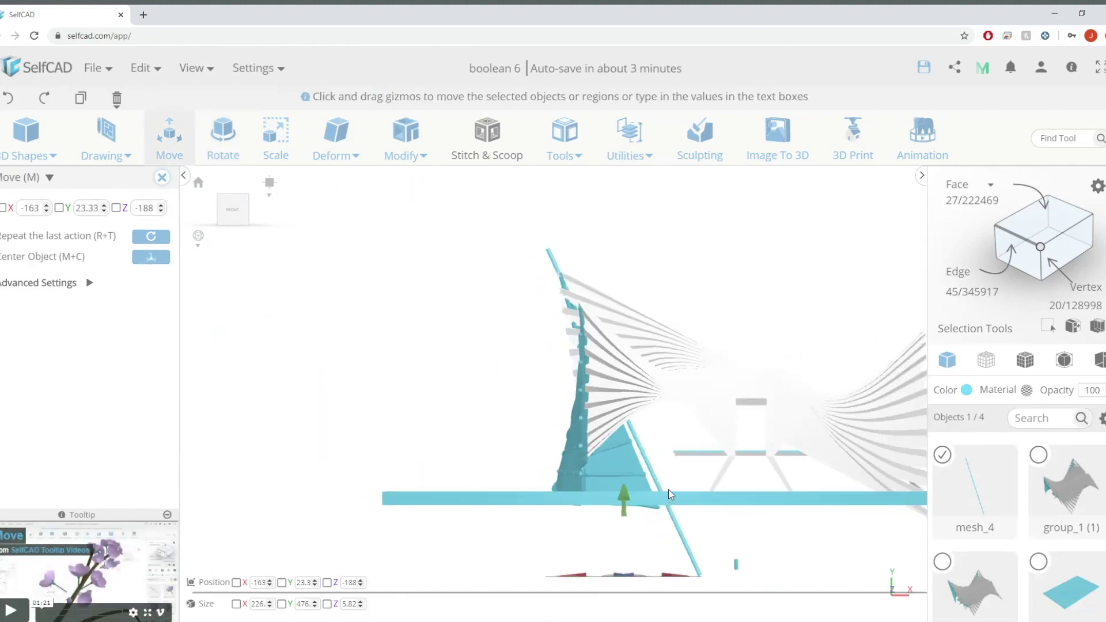
# Fine-tune the cylinder's tilt using a minimum rotation step of 2.
pyautogui.press('r')
pyautogui.moveTo(628, 346)
pyautogui.mouseDown()
pyautogui.moveTo(643, 343)
pyautogui.moveTo(628, 344)
pyautogui.mouseUp()
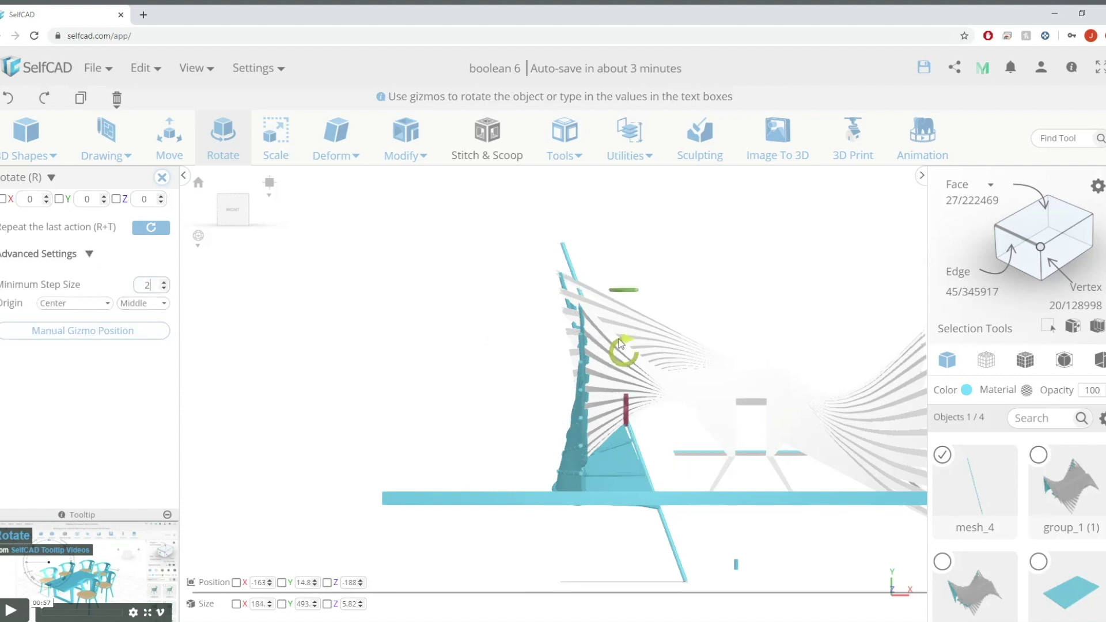
pyautogui.moveTo(619, 344); pyautogui.dragTo(604, 343)
pyautogui.press('m')
pyautogui.moveTo(669, 577); pyautogui.dragTo(664, 517, button='middle')
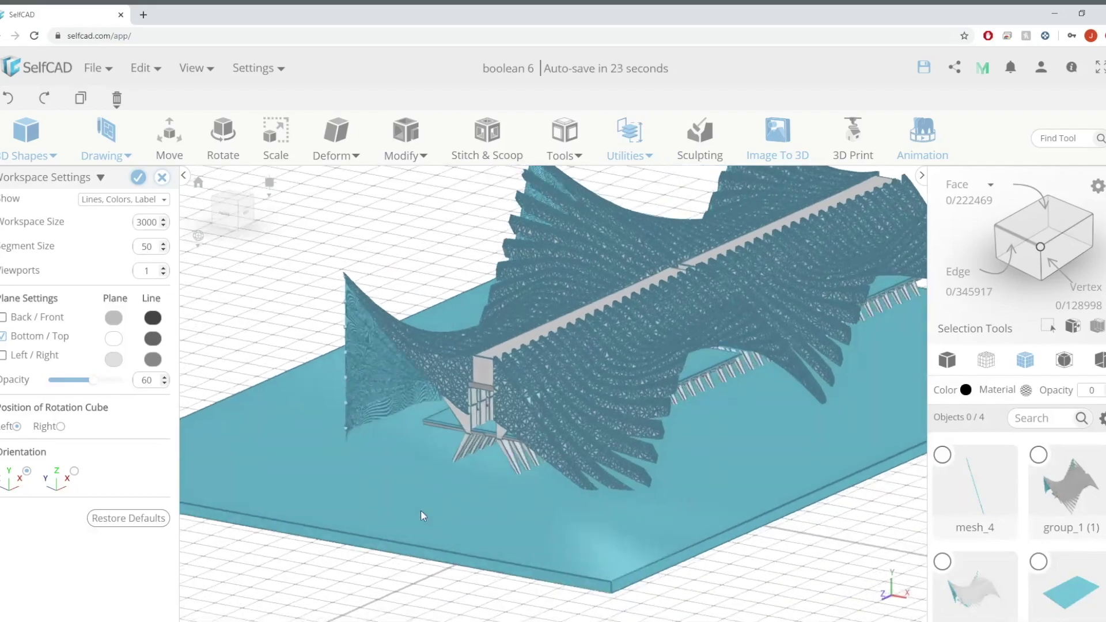
# Examine the end, ridge and interior of the structures in perspective view with the mesh edges displayed.
pyautogui.moveTo(423, 516); pyautogui.dragTo(623, 336)
pyautogui.scroll(6, 506, 451)
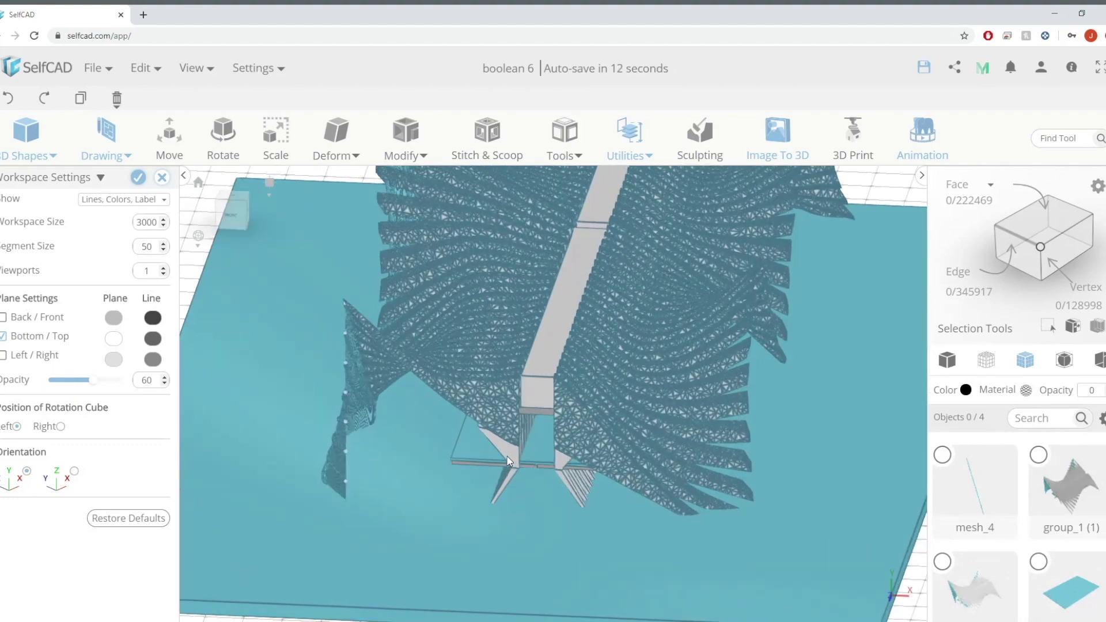
pyautogui.scroll(-8, 525, 432)
pyautogui.click(269, 183)
pyautogui.scroll(-3, 504, 365)
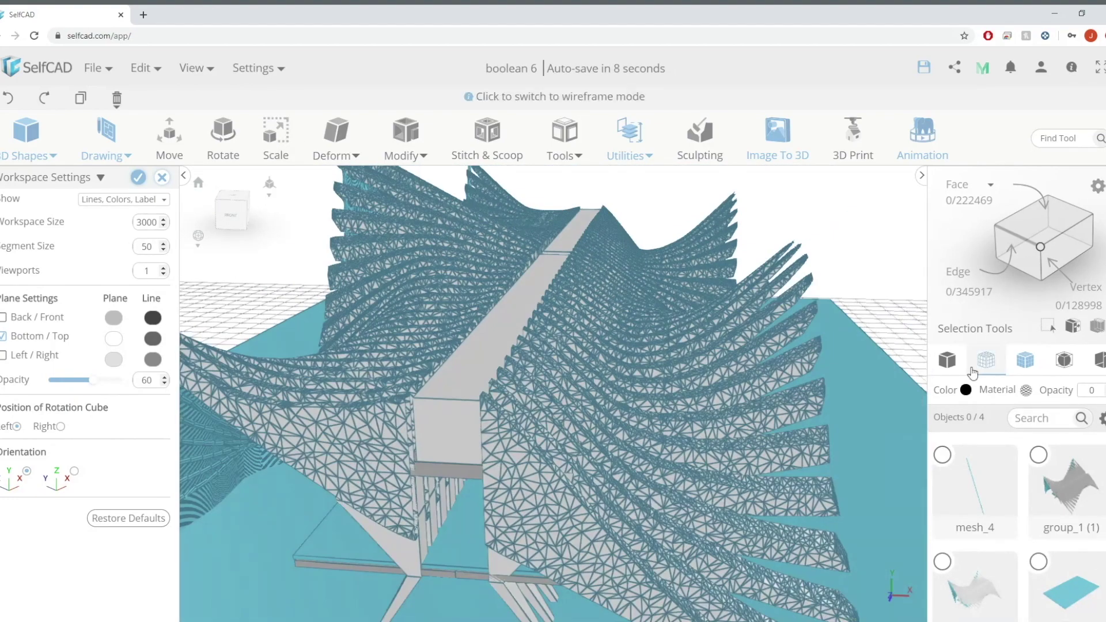
pyautogui.moveTo(594, 338); pyautogui.dragTo(697, 184)
pyautogui.scroll(10, 494, 370)
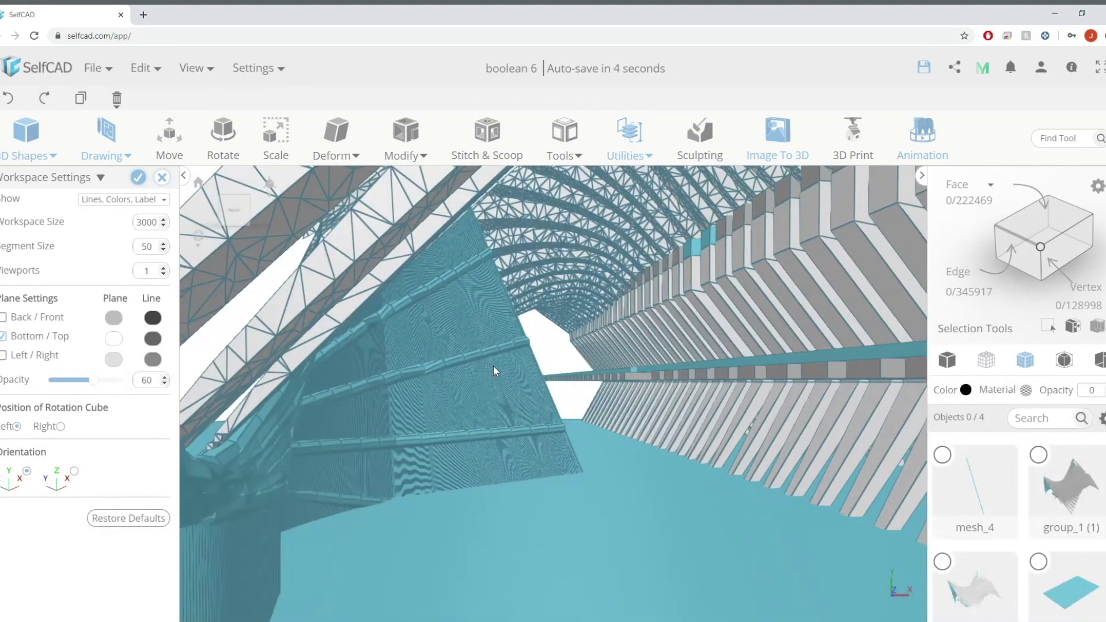
# Examine the curved side panels, the slab edge and the leaning cylinder from outside.
pyautogui.click(948, 360)
pyautogui.scroll(-10, 588, 310)
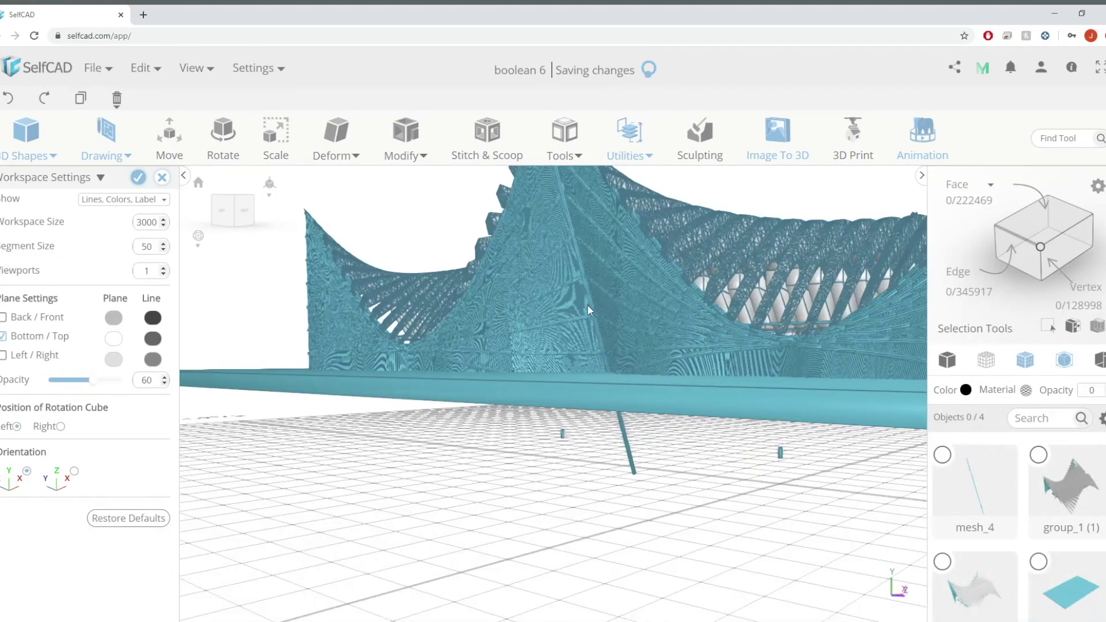
pyautogui.moveTo(588, 310); pyautogui.dragTo(783, 338)
pyautogui.scroll(5, 691, 328)
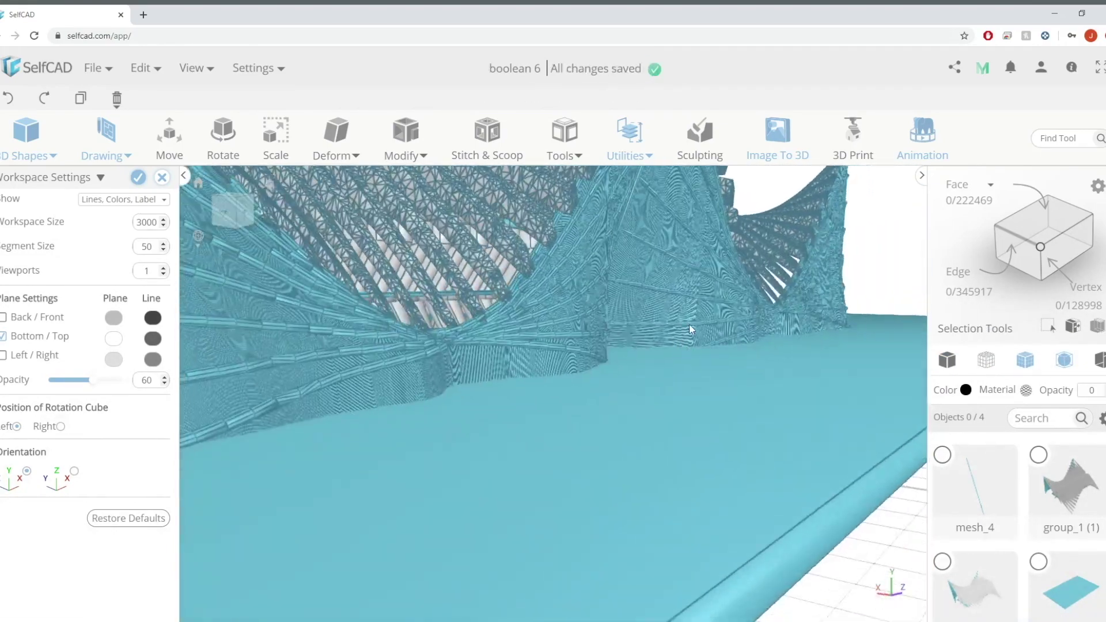
pyautogui.moveTo(699, 360); pyautogui.dragTo(736, 352)
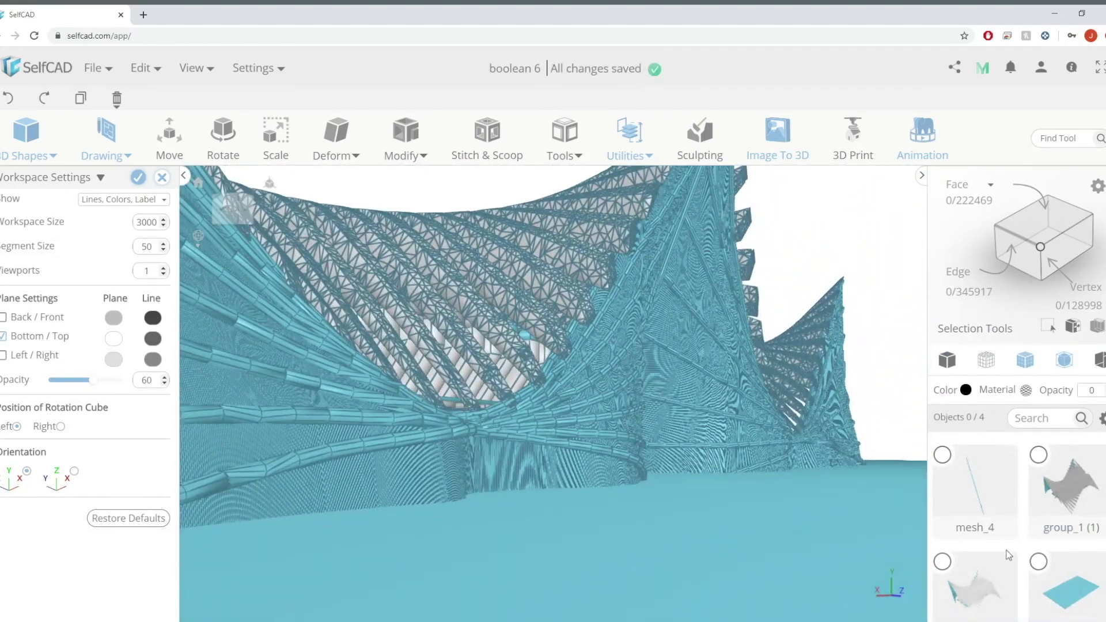
# Ungroup the structure group_1 (1) into its separate objects.
pyautogui.click(1073, 470)
pyautogui.click(140, 67)
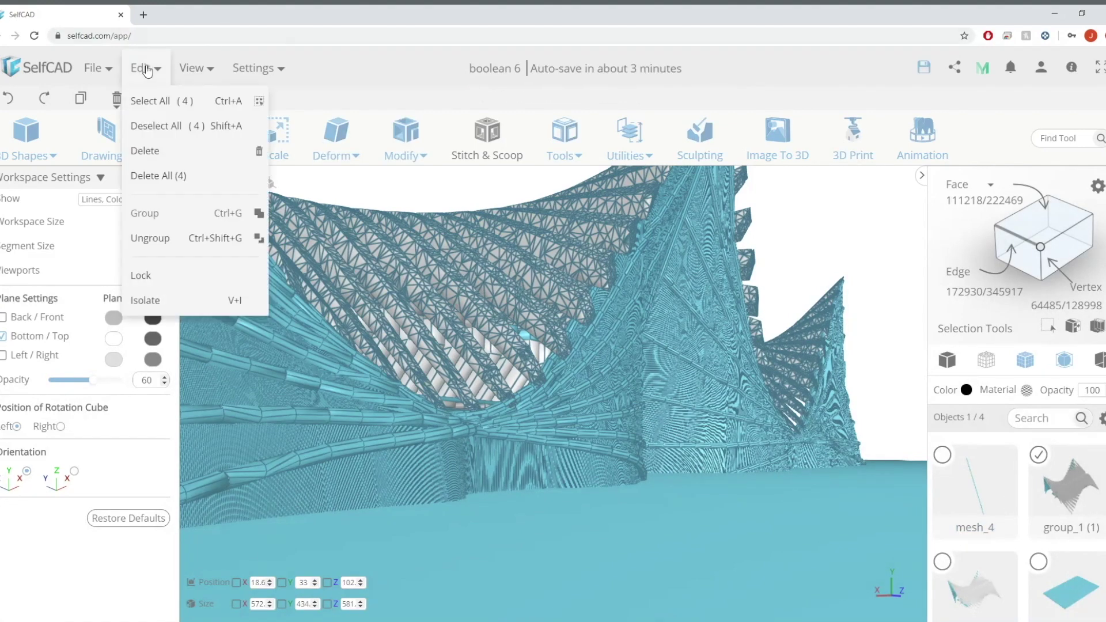
pyautogui.click(164, 238)
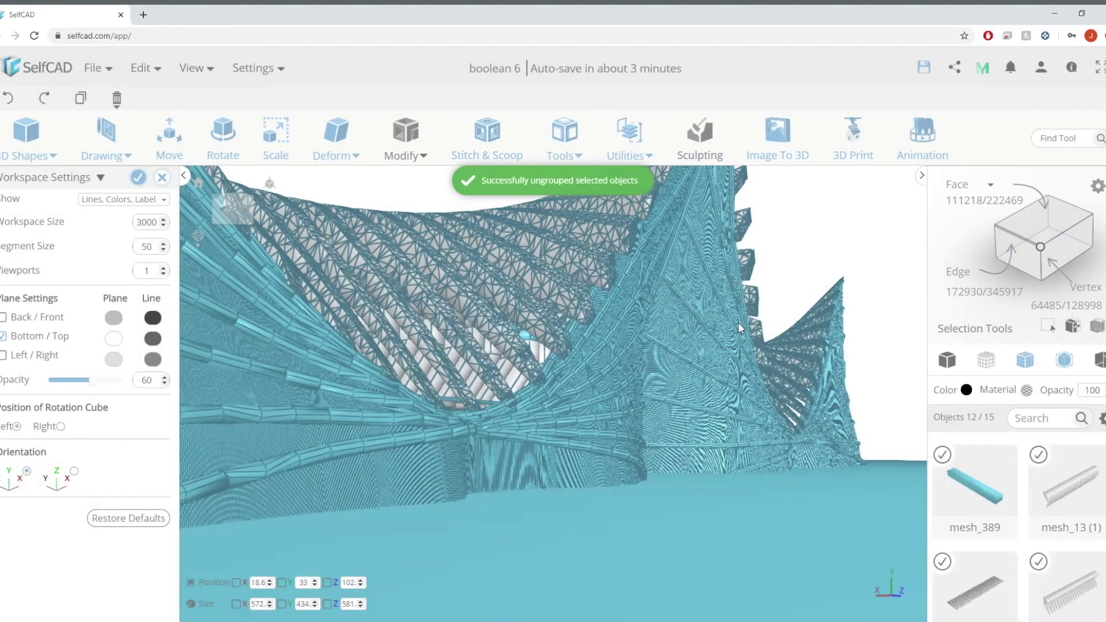
# Select only the other structure, group_1, ungroup it as well, and look through its separate objects.
pyautogui.scroll(-10, 1017, 530)
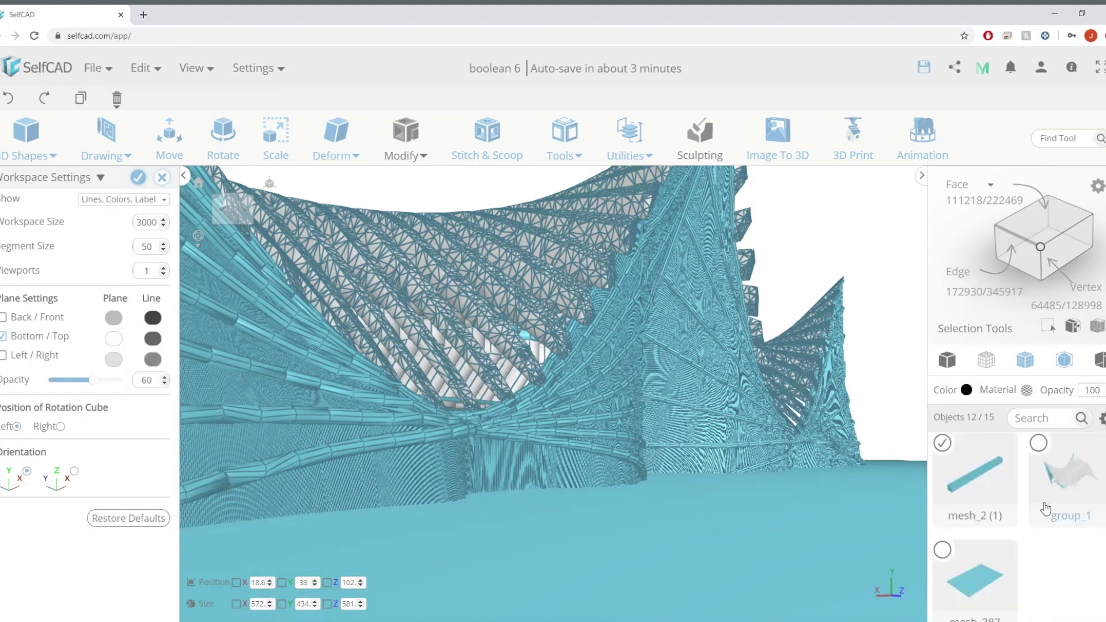
pyautogui.click(900, 384)
pyautogui.click(1039, 447)
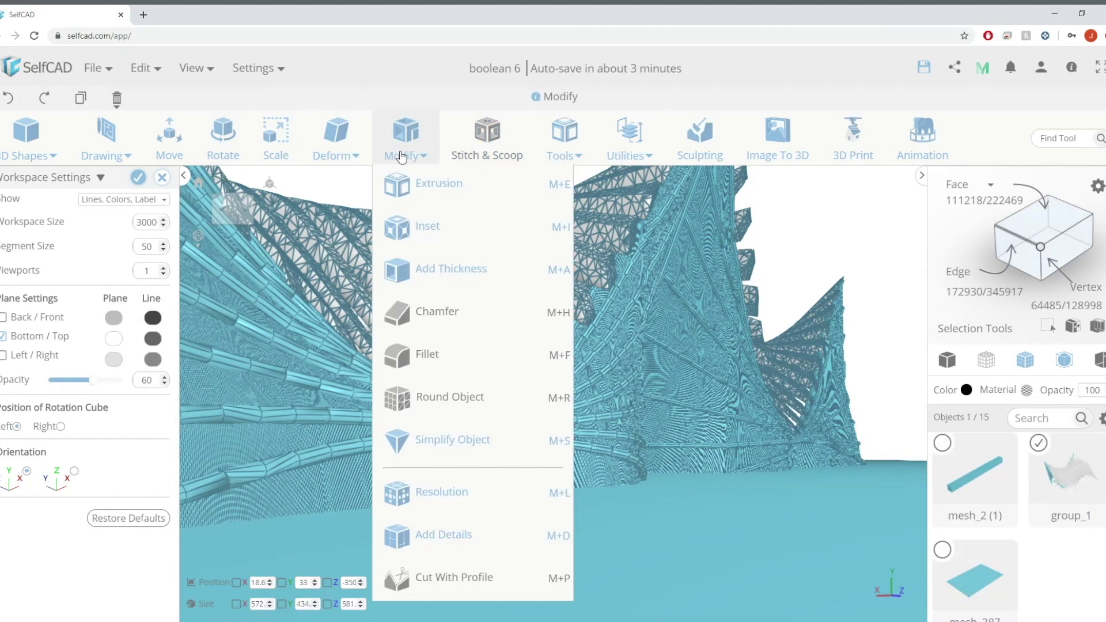
pyautogui.click(149, 70)
pyautogui.click(176, 238)
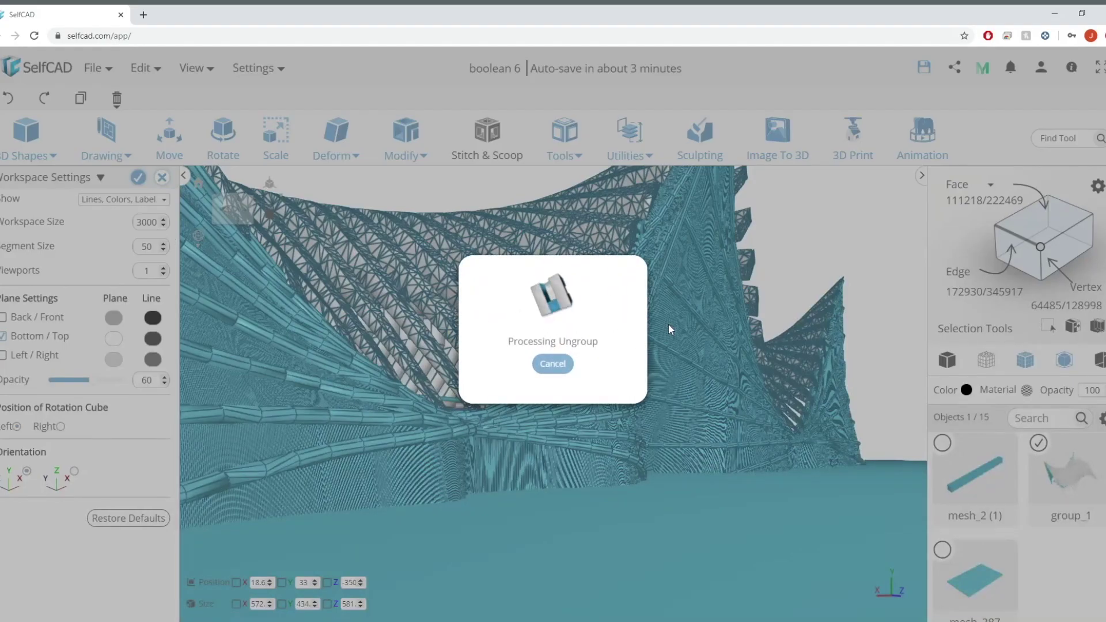
pyautogui.scroll(-13, 1043, 518)
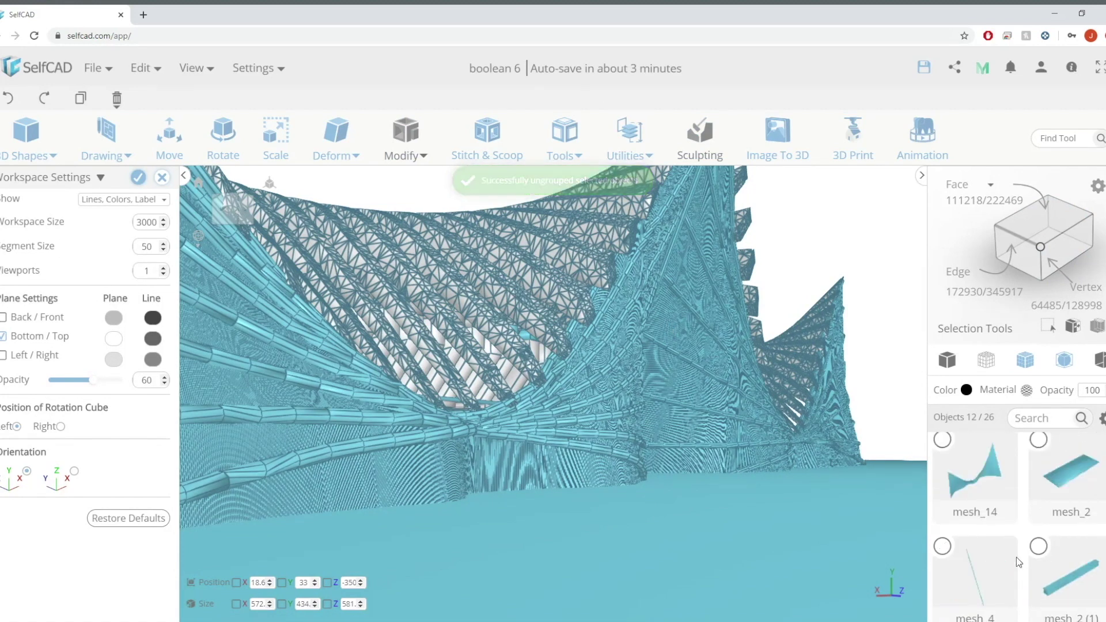
# Make the first structure's curved side panel, mesh_14, translucent by setting its opacity to 40.
pyautogui.scroll(1, 1019, 562)
pyautogui.click(974, 527)
pyautogui.click(1102, 397)
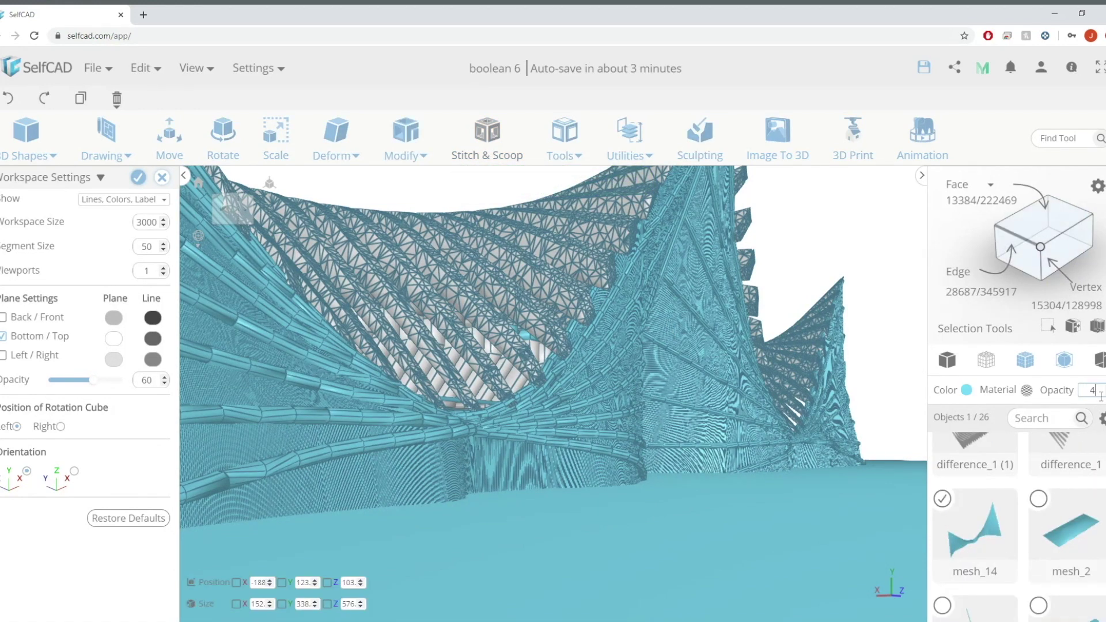
pyautogui.click(904, 348)
pyautogui.click(948, 503)
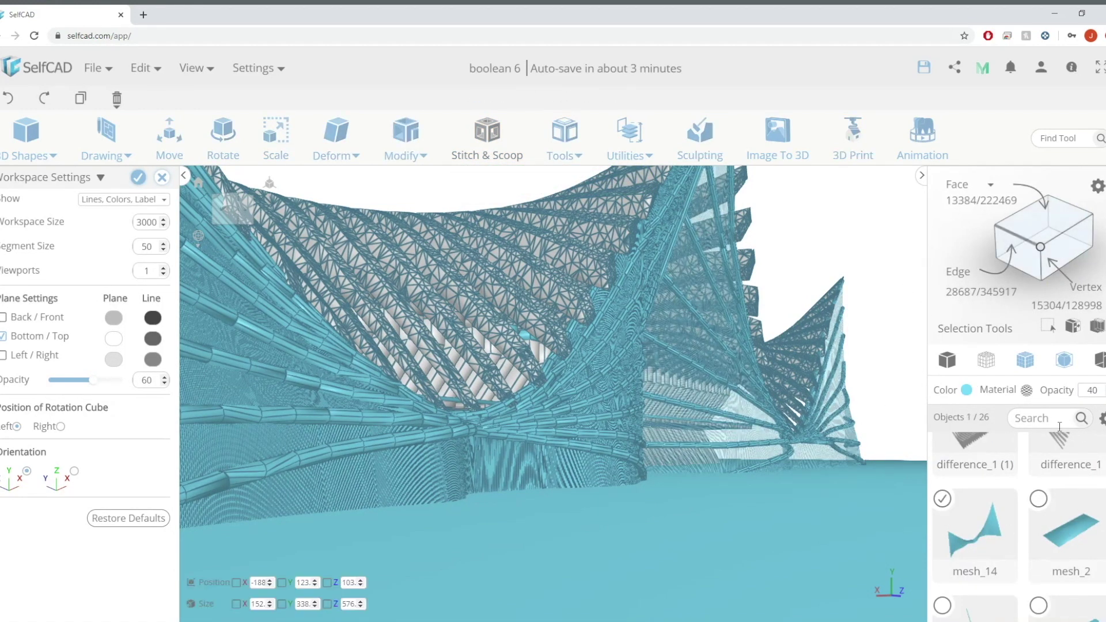
# Select only the second mesh_14 curved side panel, belonging to the other structure, and lower its opacity as well.
pyautogui.scroll(10, 1066, 485)
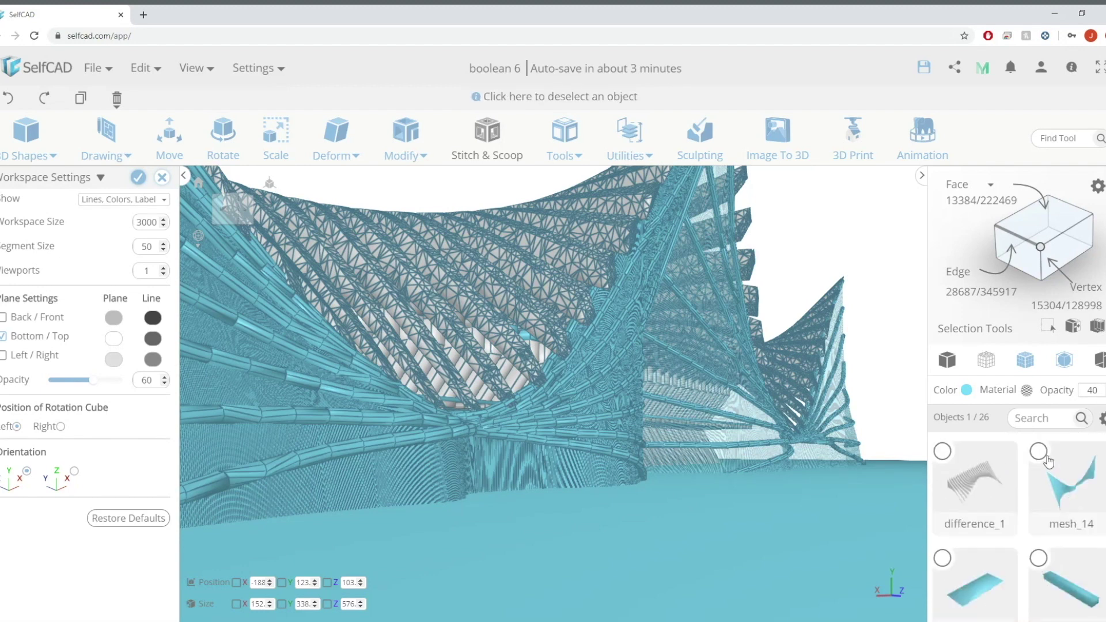
pyautogui.click(1044, 456)
pyautogui.click(908, 379)
pyautogui.click(1044, 455)
pyautogui.doubleClick(1104, 395)
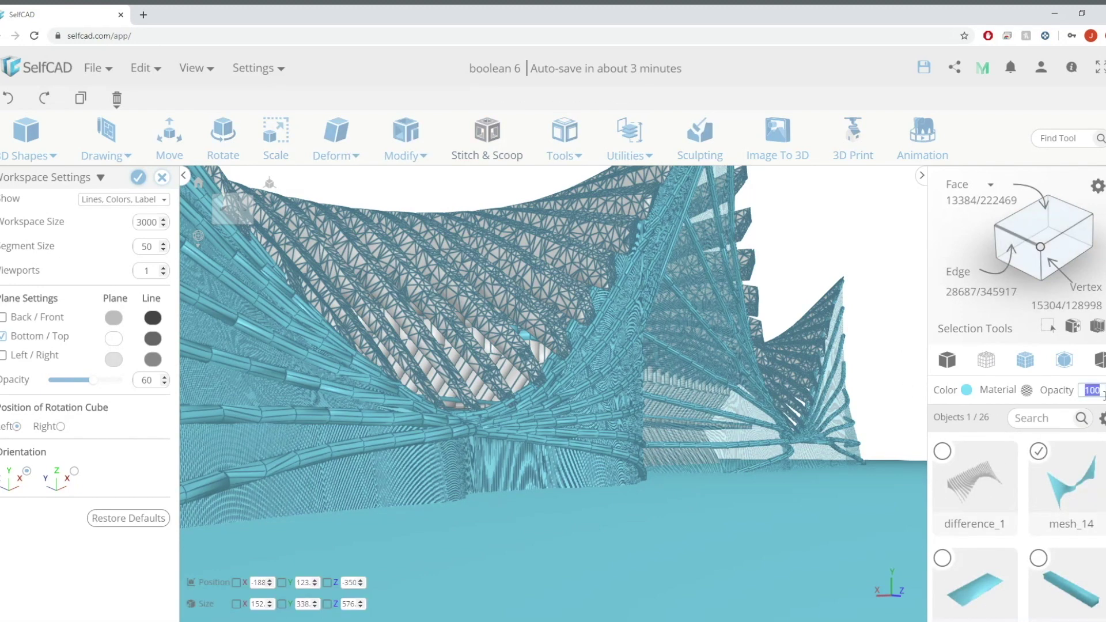
pyautogui.click(886, 324)
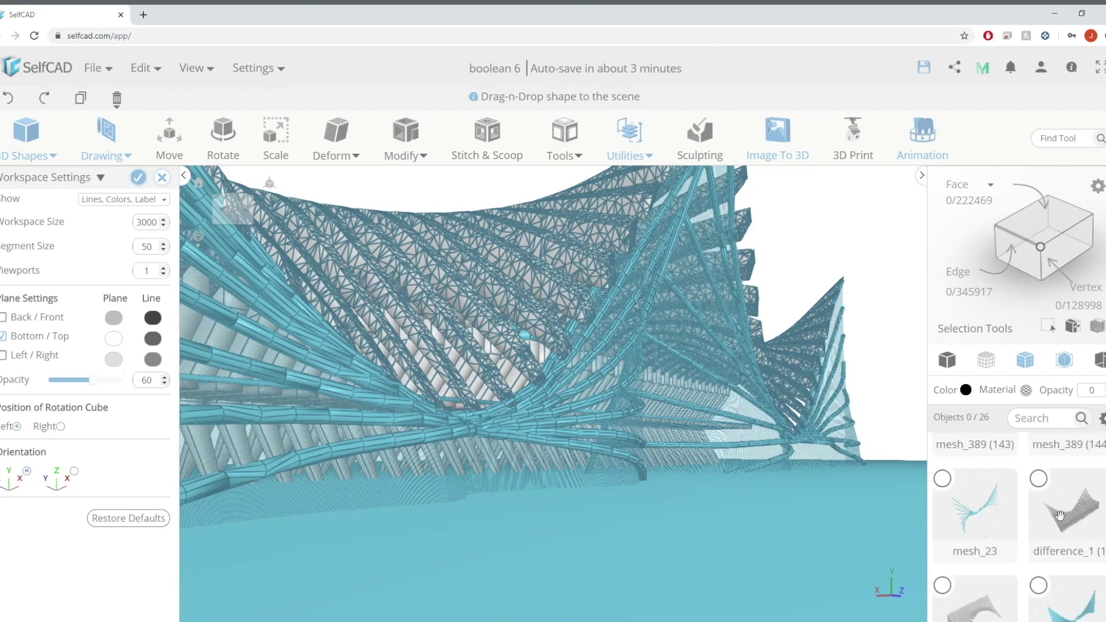
# Examine the translucent side panels and the ribbed tunnel from inside, from the end and from outside.
pyautogui.scroll(8, 857, 413)
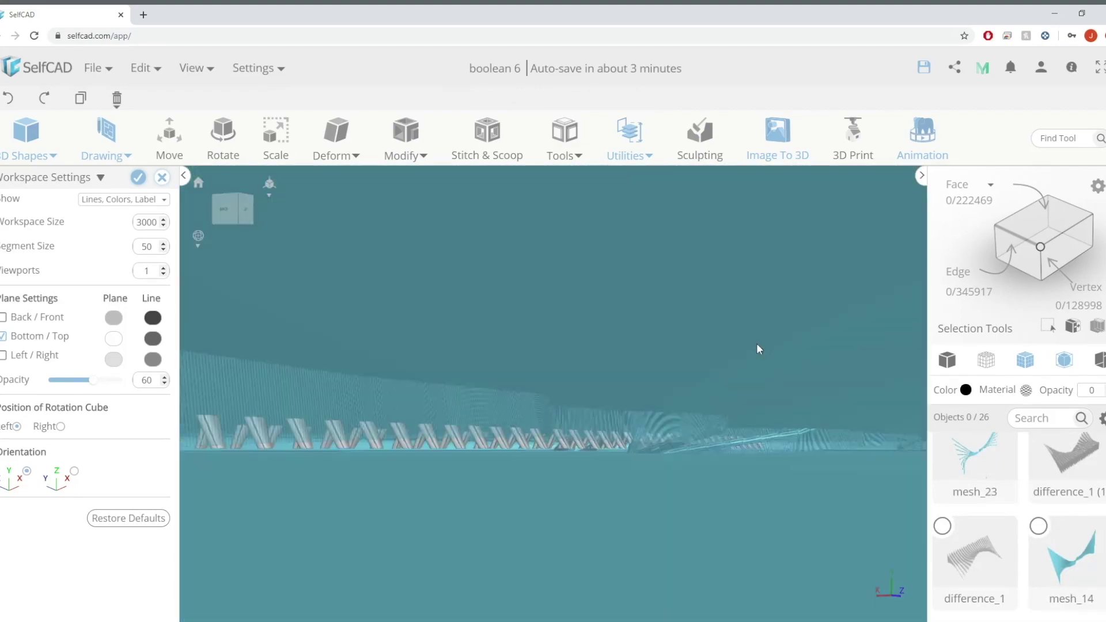
pyautogui.scroll(-8, 800, 366)
pyautogui.scroll(10, 804, 366)
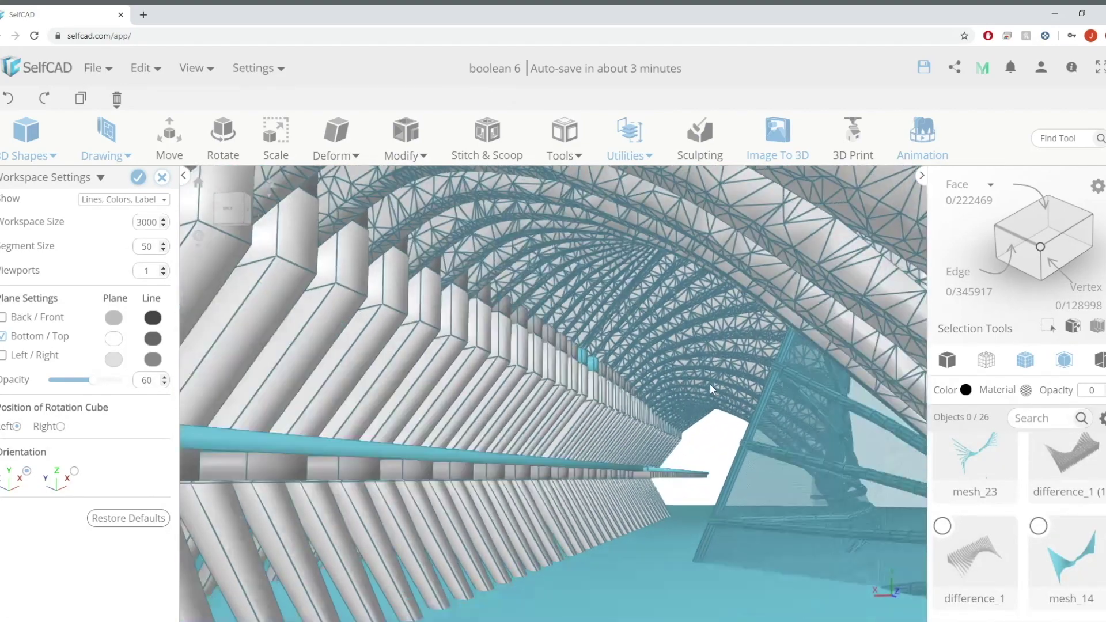
pyautogui.scroll(4, 711, 385)
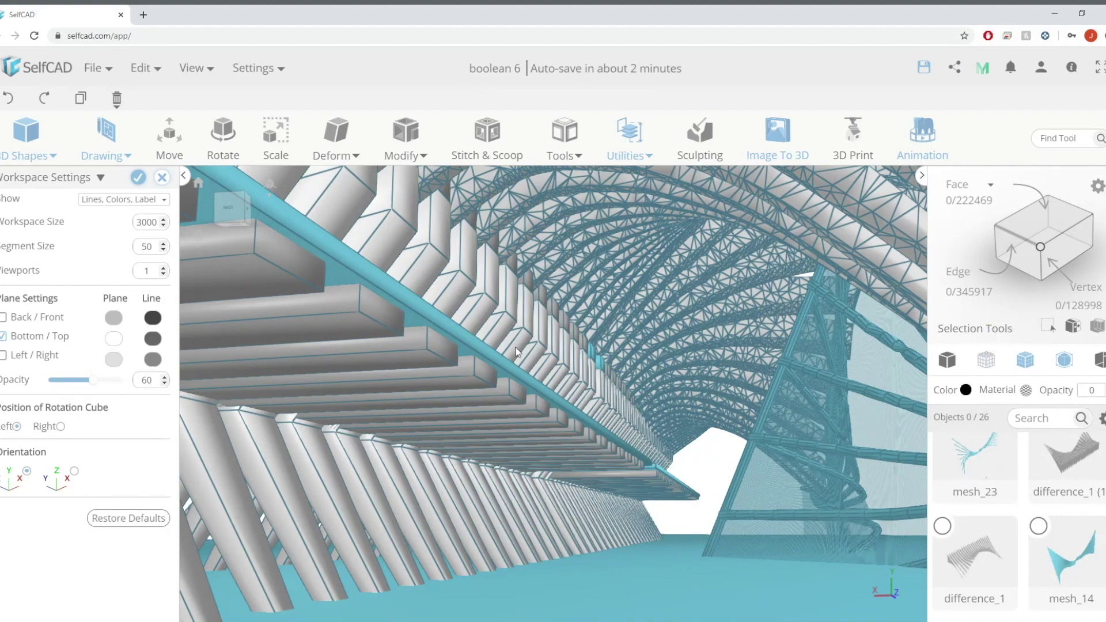
pyautogui.scroll(-10, 553, 356)
pyautogui.moveTo(731, 357); pyautogui.dragTo(309, 361, button='right')
pyautogui.moveTo(585, 334); pyautogui.dragTo(485, 335, button='right')
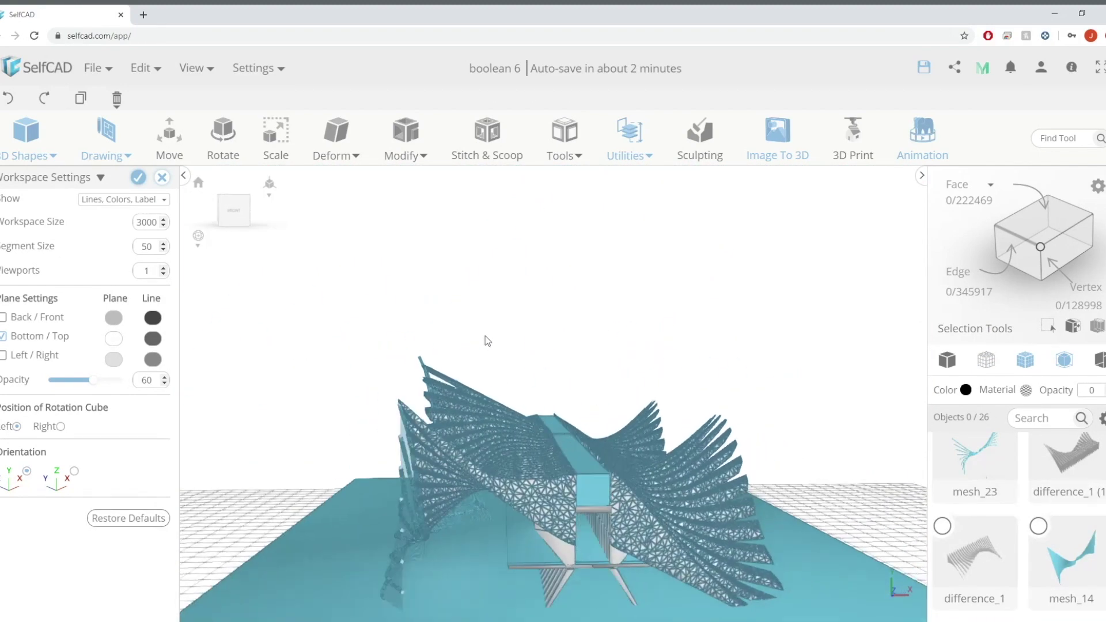
pyautogui.moveTo(486, 341); pyautogui.dragTo(328, 254)
pyautogui.scroll(5, 305, 260)
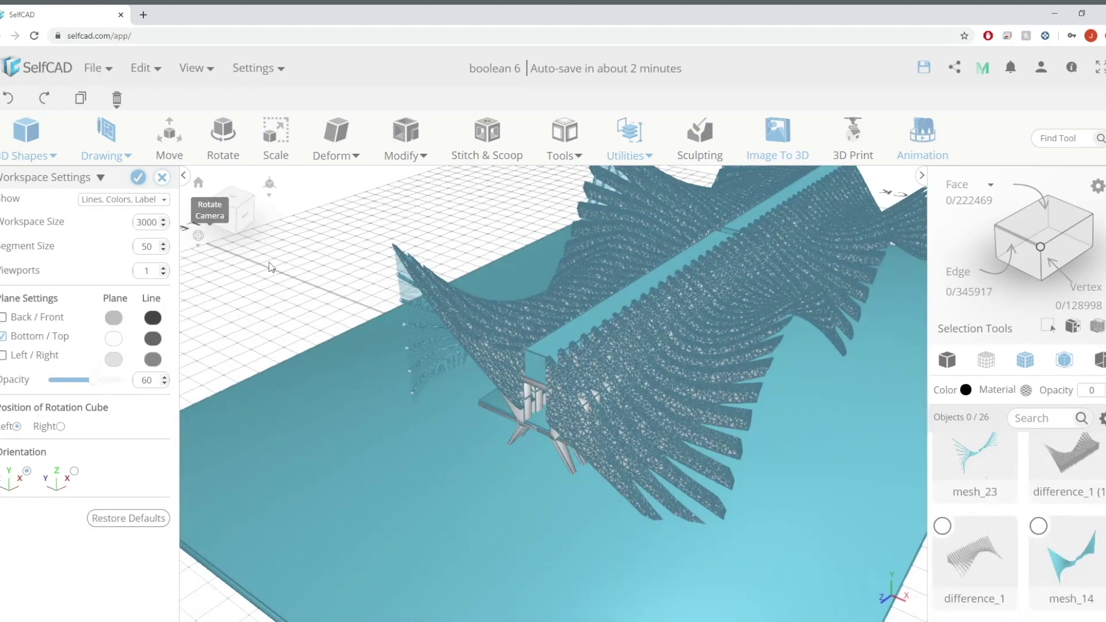
pyautogui.moveTo(586, 378); pyautogui.dragTo(698, 279)
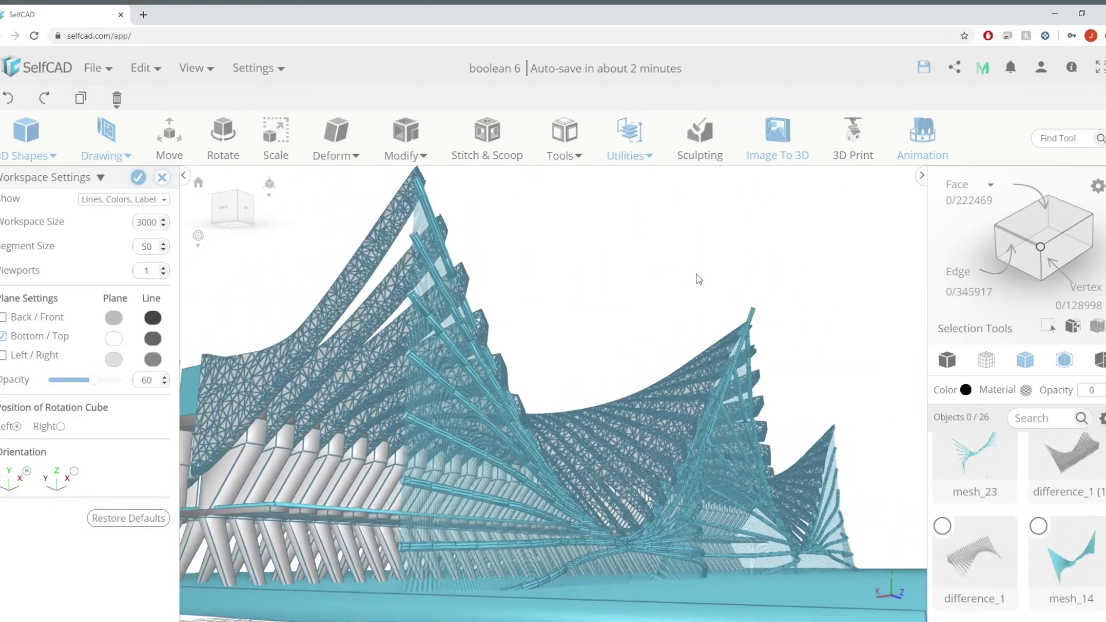
pyautogui.moveTo(626, 262); pyautogui.dragTo(713, 253)
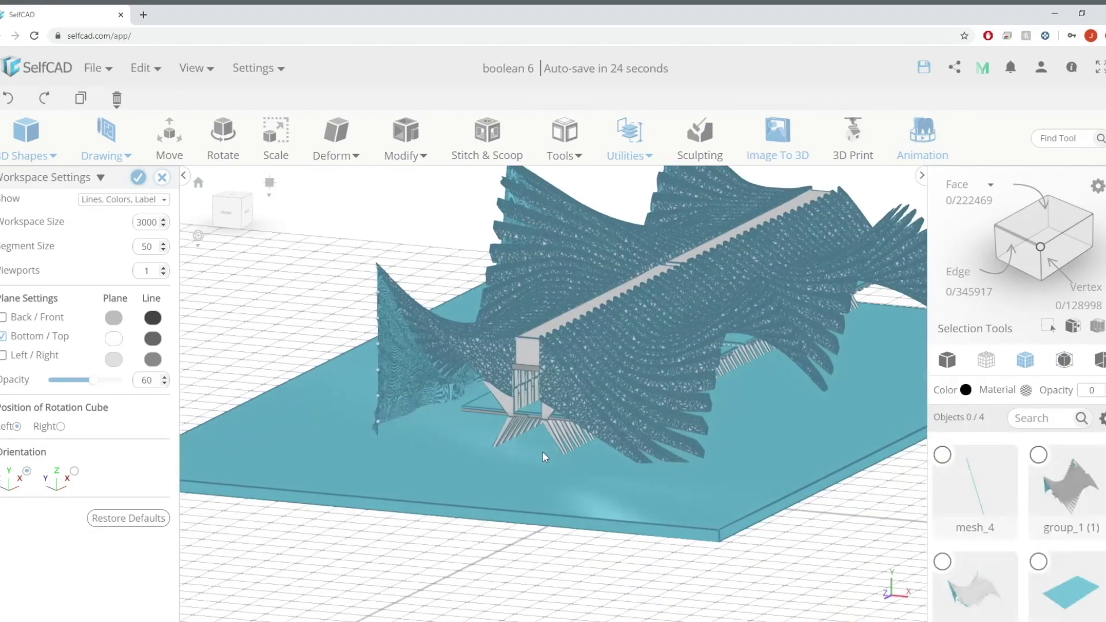
# Examine the end of the ribbed structure, its central ridge and the tunnel interior with the mesh edges displayed.
pyautogui.moveTo(541, 451); pyautogui.dragTo(616, 336)
pyautogui.scroll(5, 501, 438)
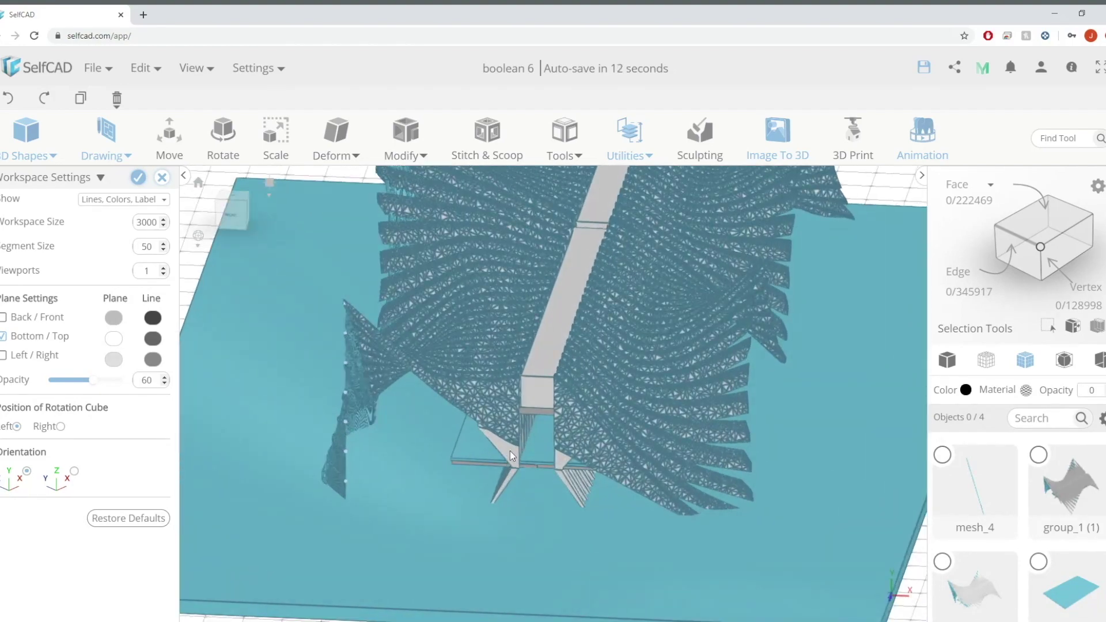
pyautogui.scroll(-5, 510, 450)
pyautogui.scroll(10, 532, 379)
pyautogui.scroll(-5, 532, 378)
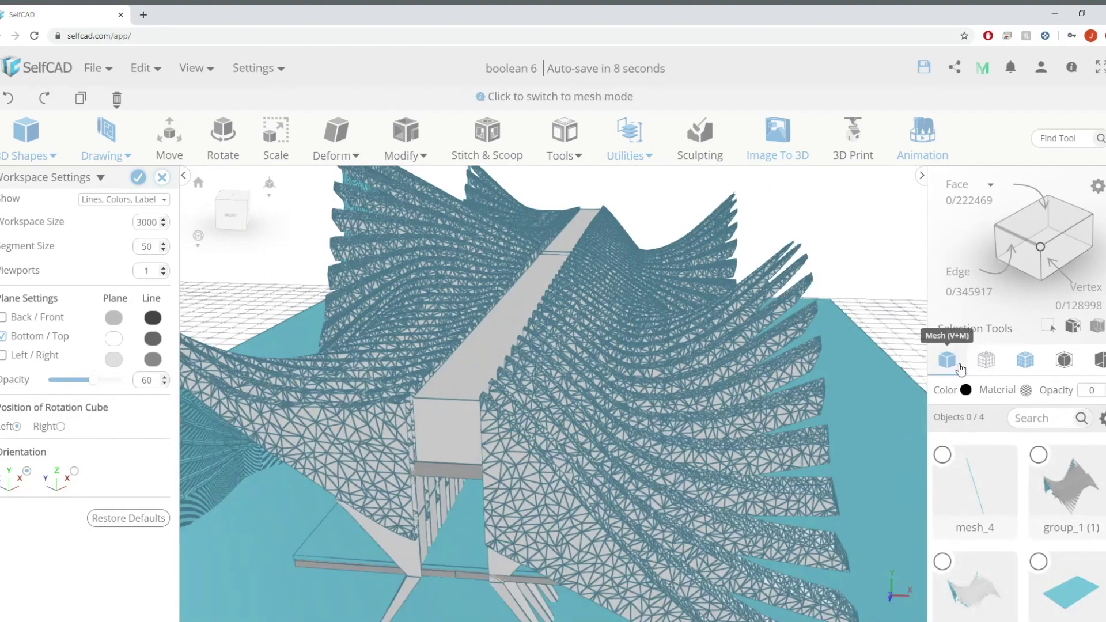
pyautogui.moveTo(662, 209); pyautogui.dragTo(709, 188)
pyautogui.scroll(8, 499, 367)
pyautogui.moveTo(498, 366); pyautogui.dragTo(473, 340)
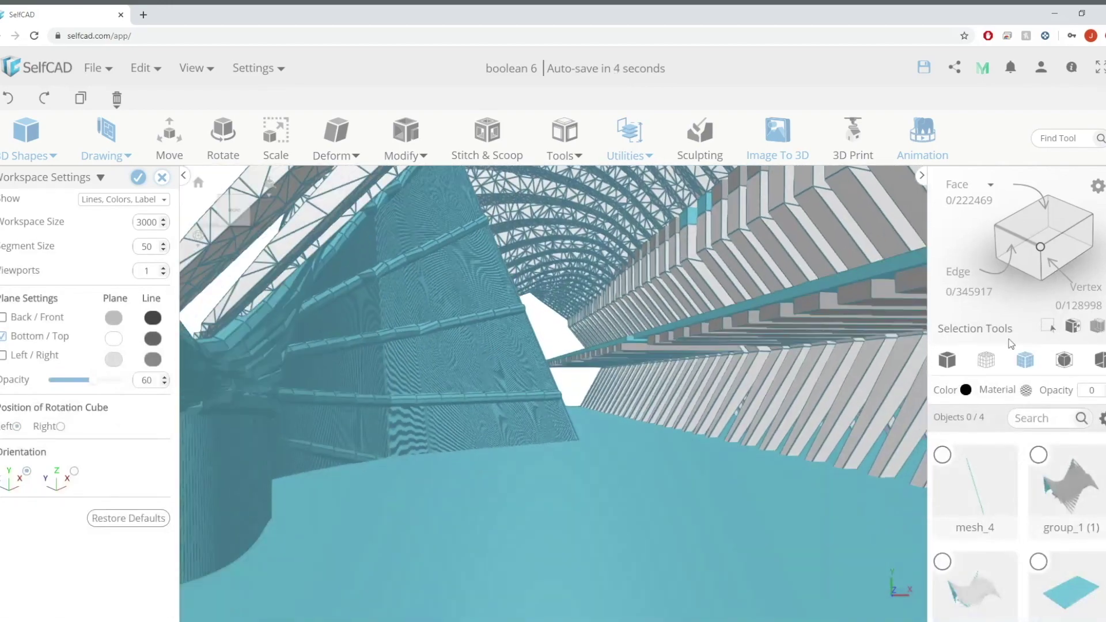
# Switch the model to smooth shading with visible edges and select the structure group_1 (1).
pyautogui.click(949, 361)
pyautogui.click(1031, 363)
pyautogui.click(1070, 363)
pyautogui.moveTo(562, 313); pyautogui.dragTo(646, 351)
pyautogui.moveTo(646, 351); pyautogui.dragTo(731, 348, button='right')
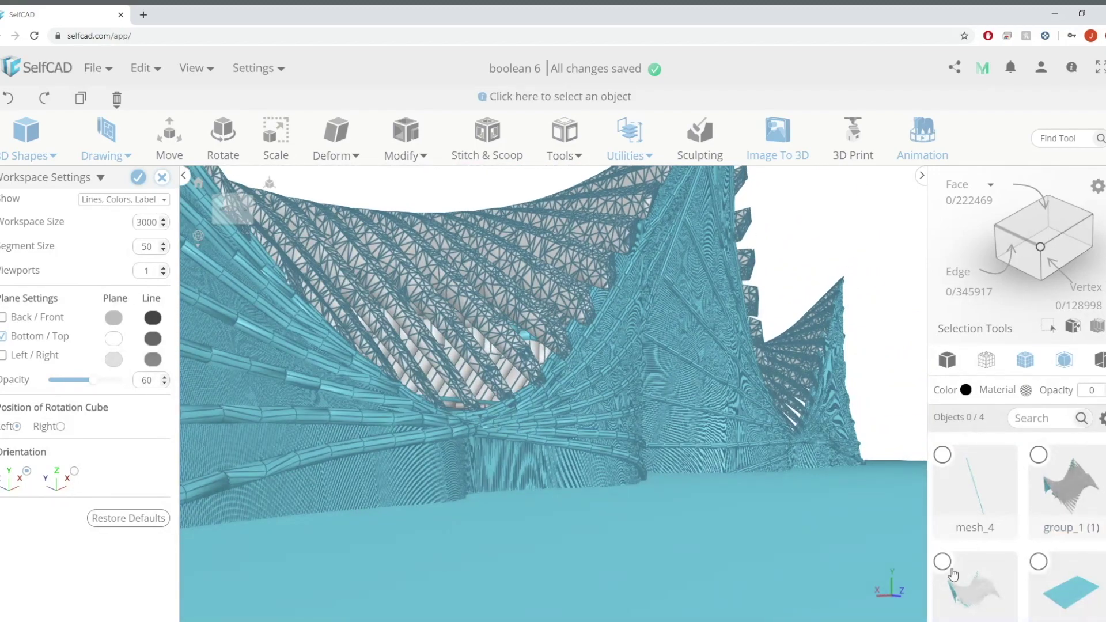
pyautogui.click(1038, 455)
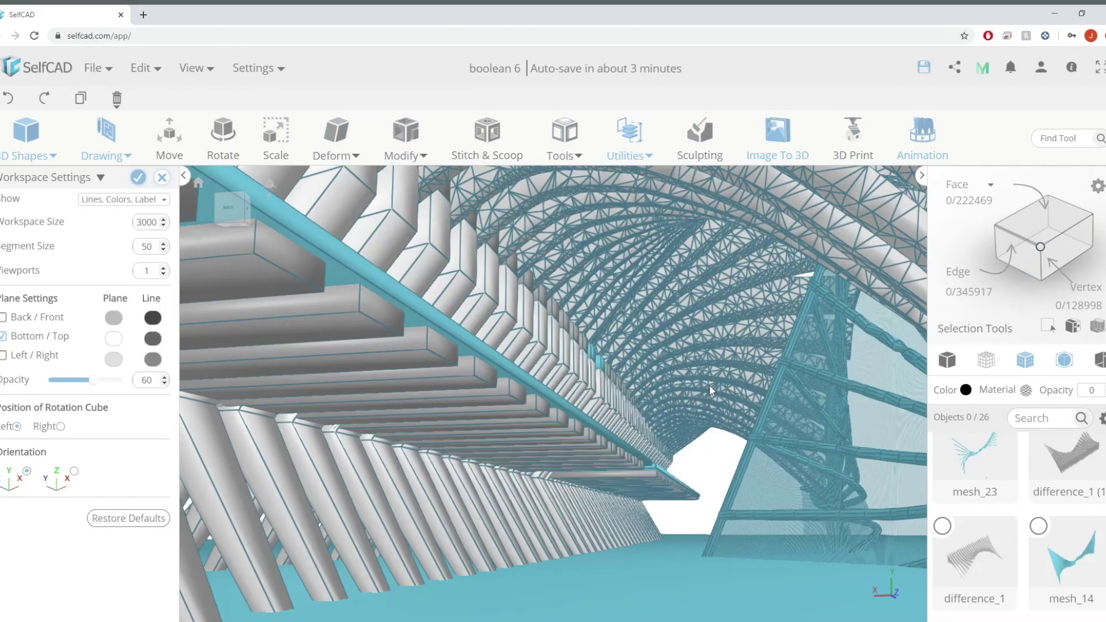